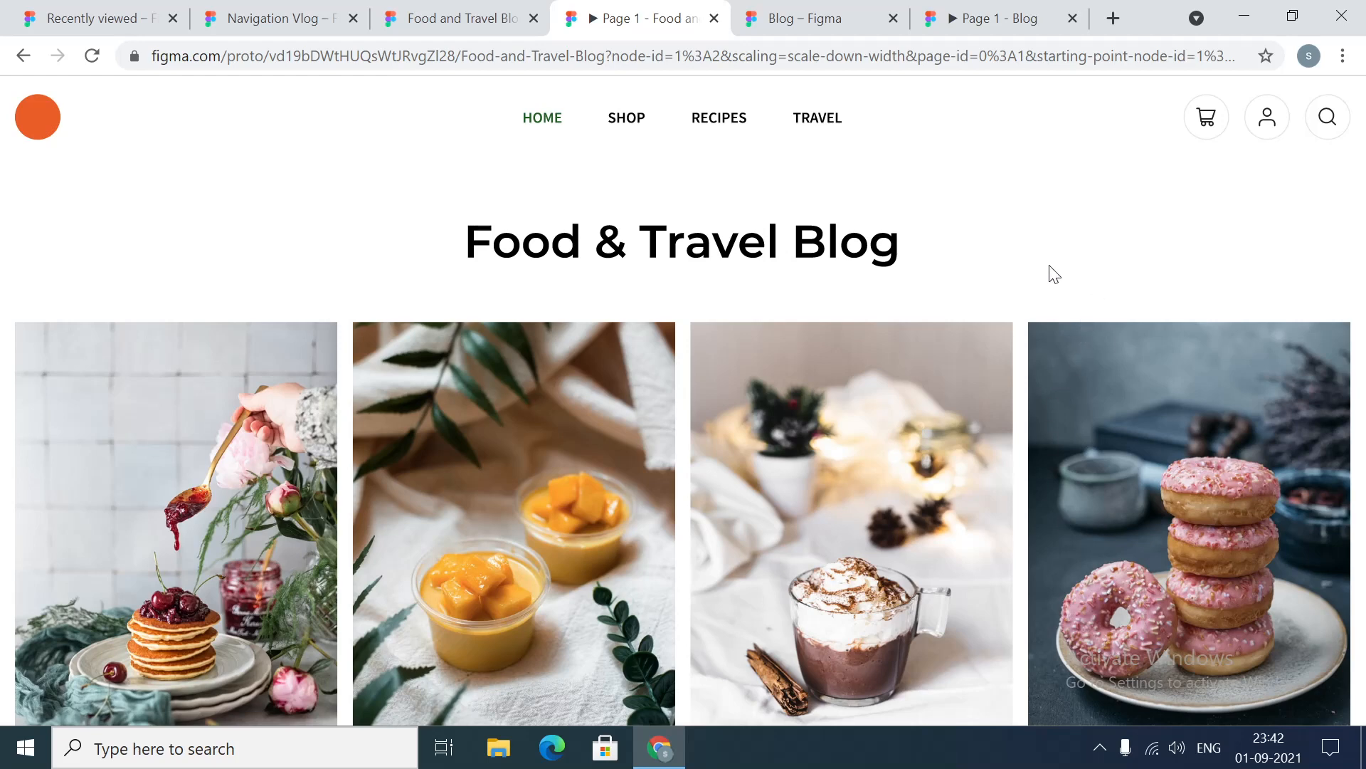
Examine the Food & Travel Blog home page prototype, from the navigation bar and title to the food cards and MORE FOOD POSTS button
scroll(1083, 265, "down", 3)
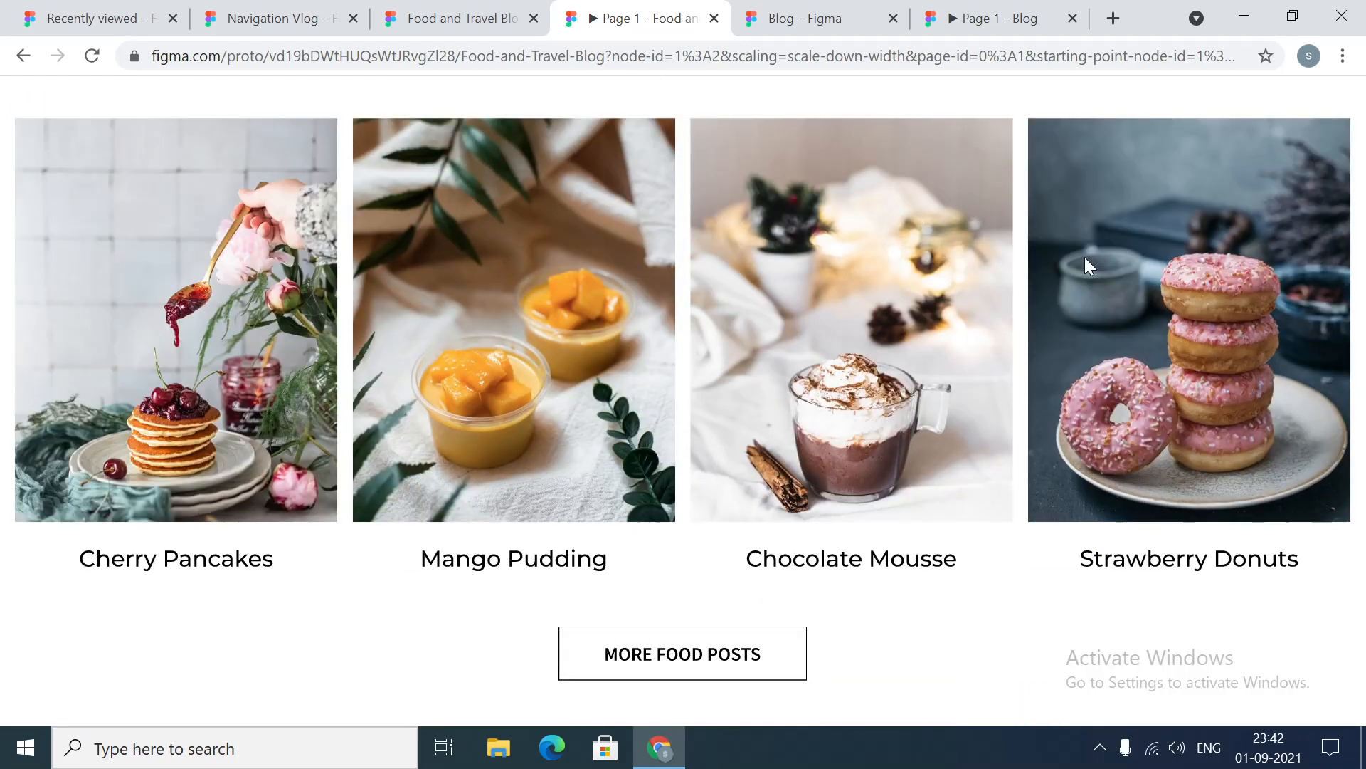
scroll(1084, 257, "up", 3)
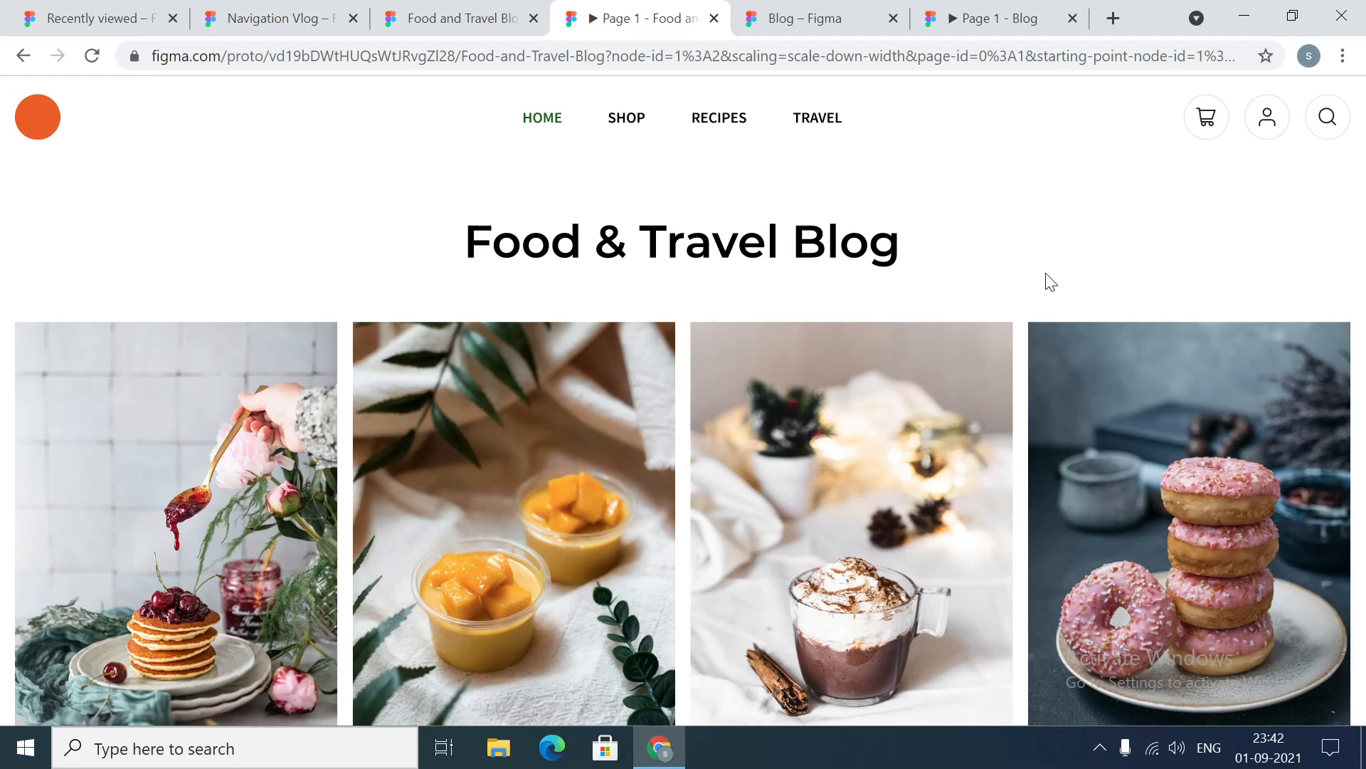
scroll(1051, 282, "down", 3)
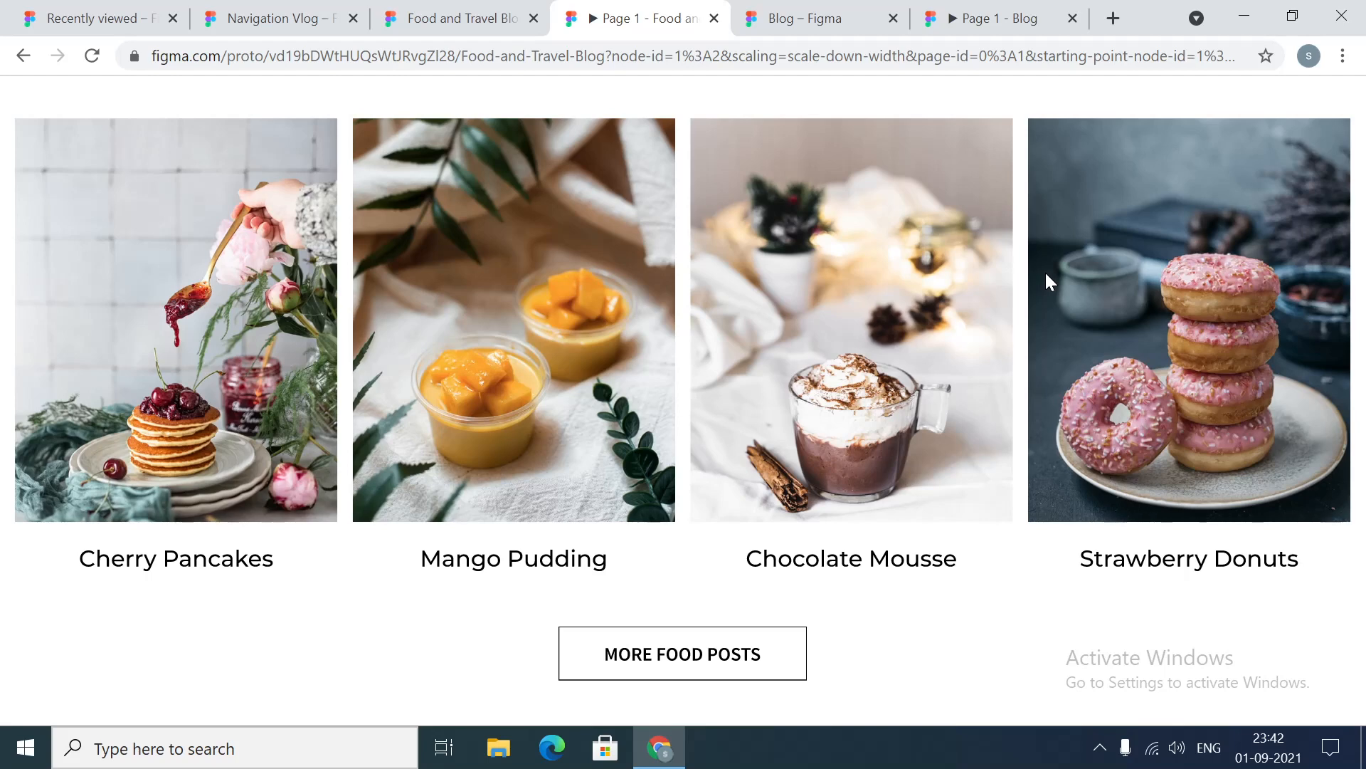
scroll(1046, 283, "up", 3)
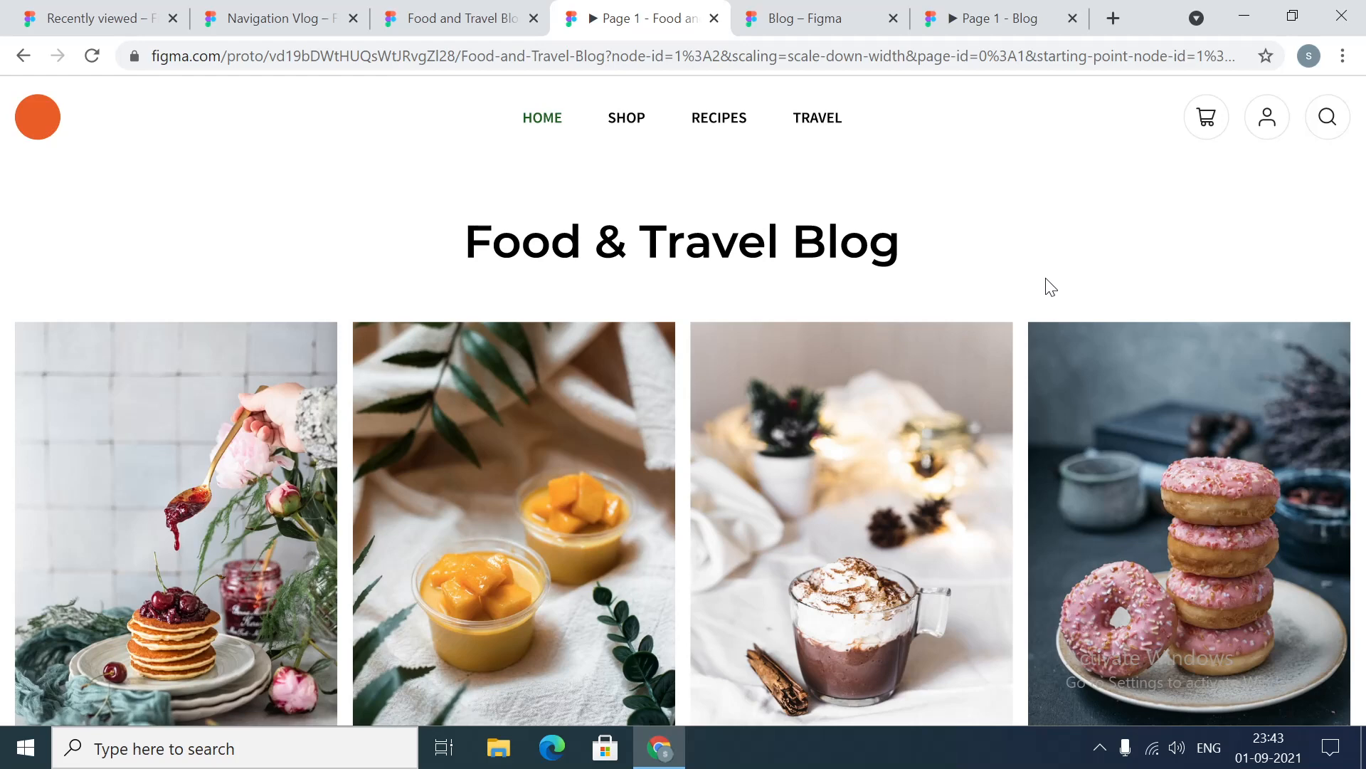
scroll(1050, 287, "down", 3)
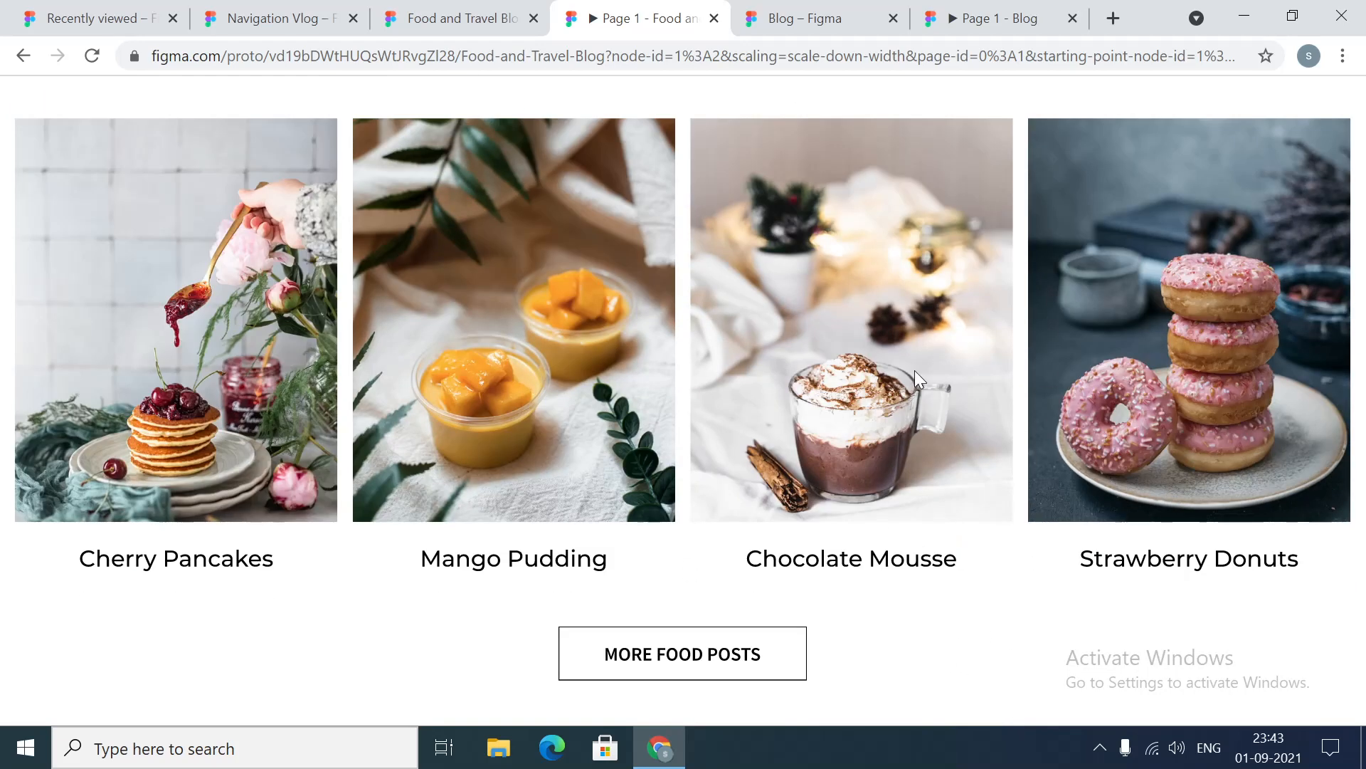
scroll(916, 370, "up", 3)
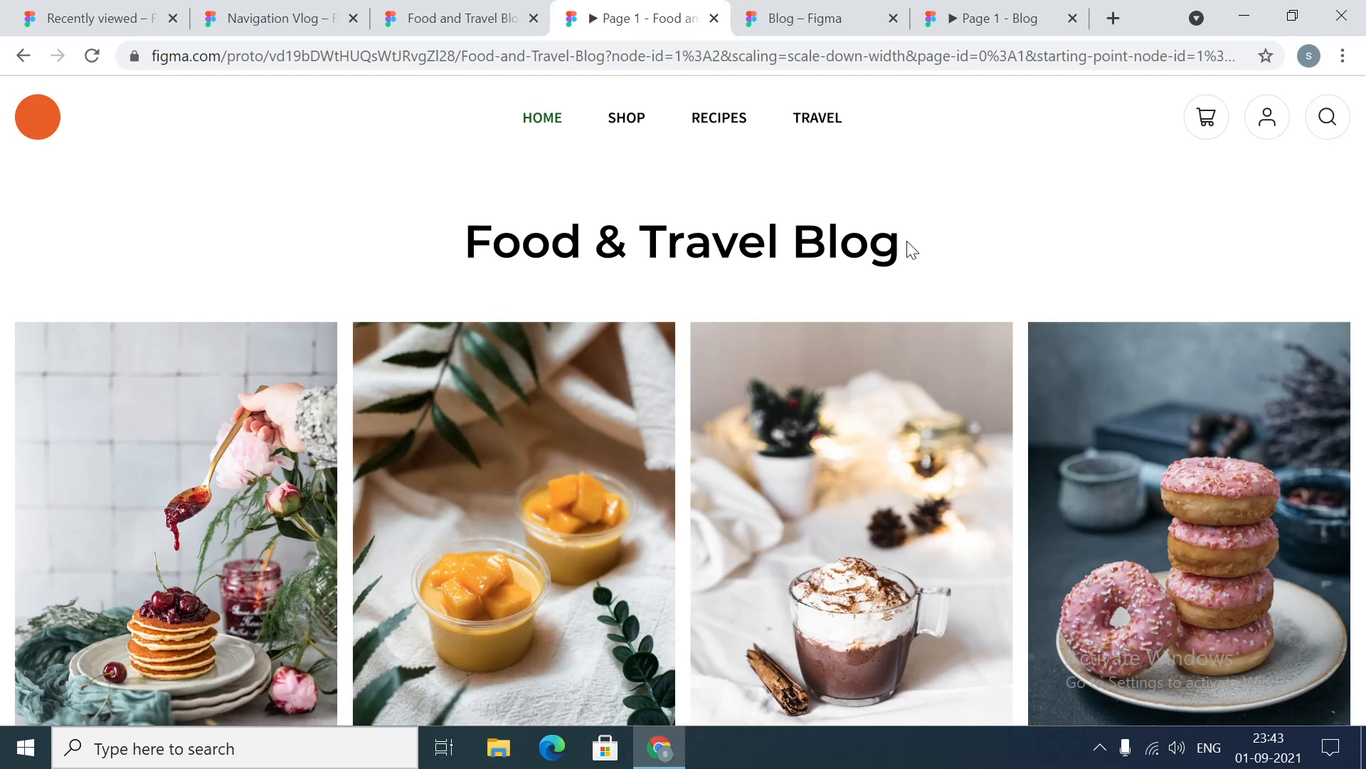
scroll(1073, 277, "down", 2)
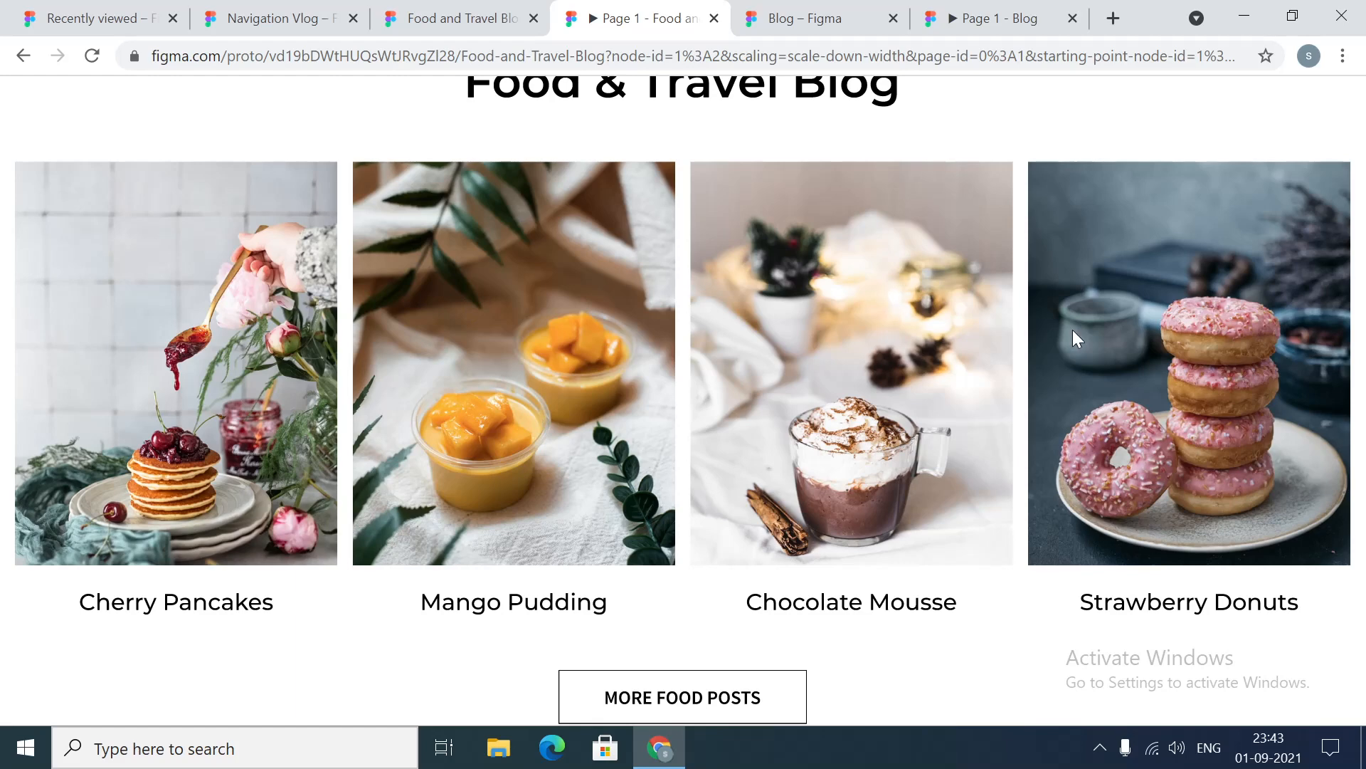
scroll(1128, 499, "down", 1)
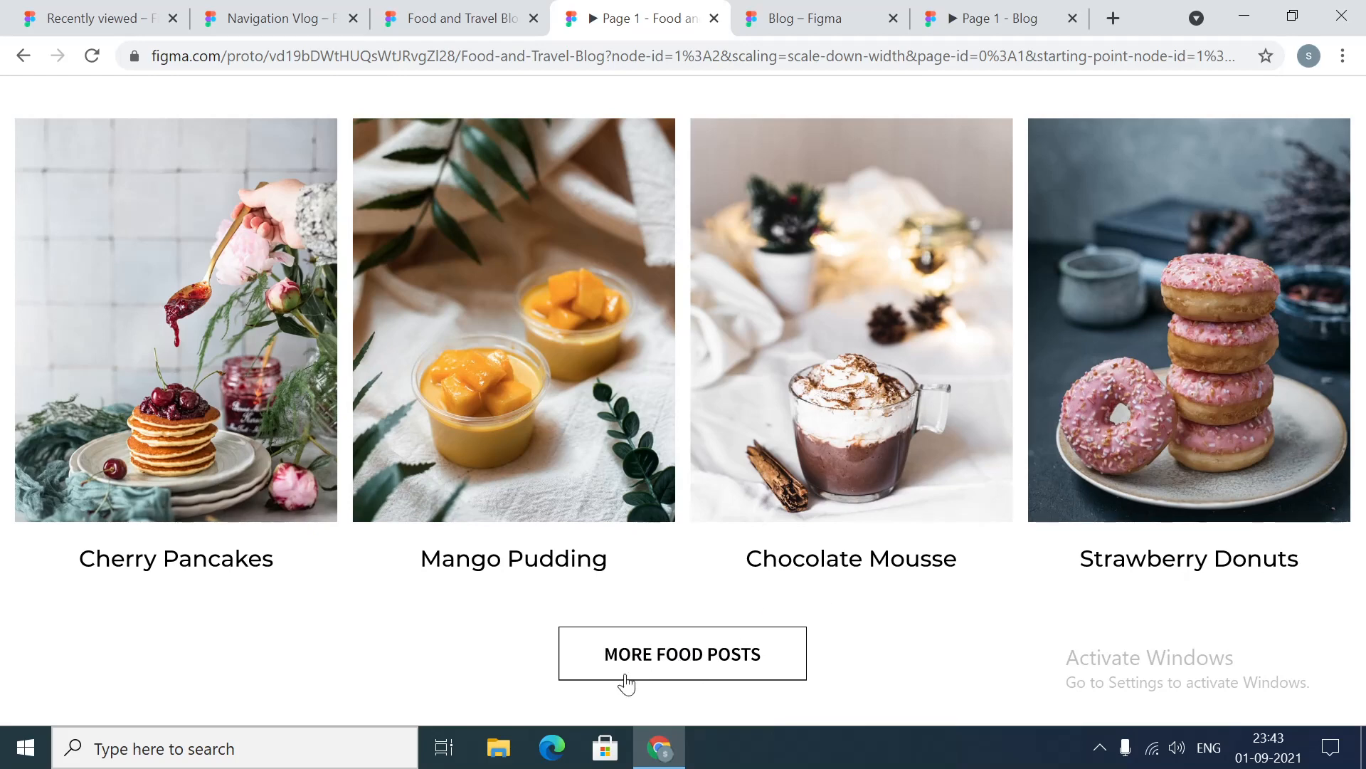
scroll(989, 570, "up", 3)
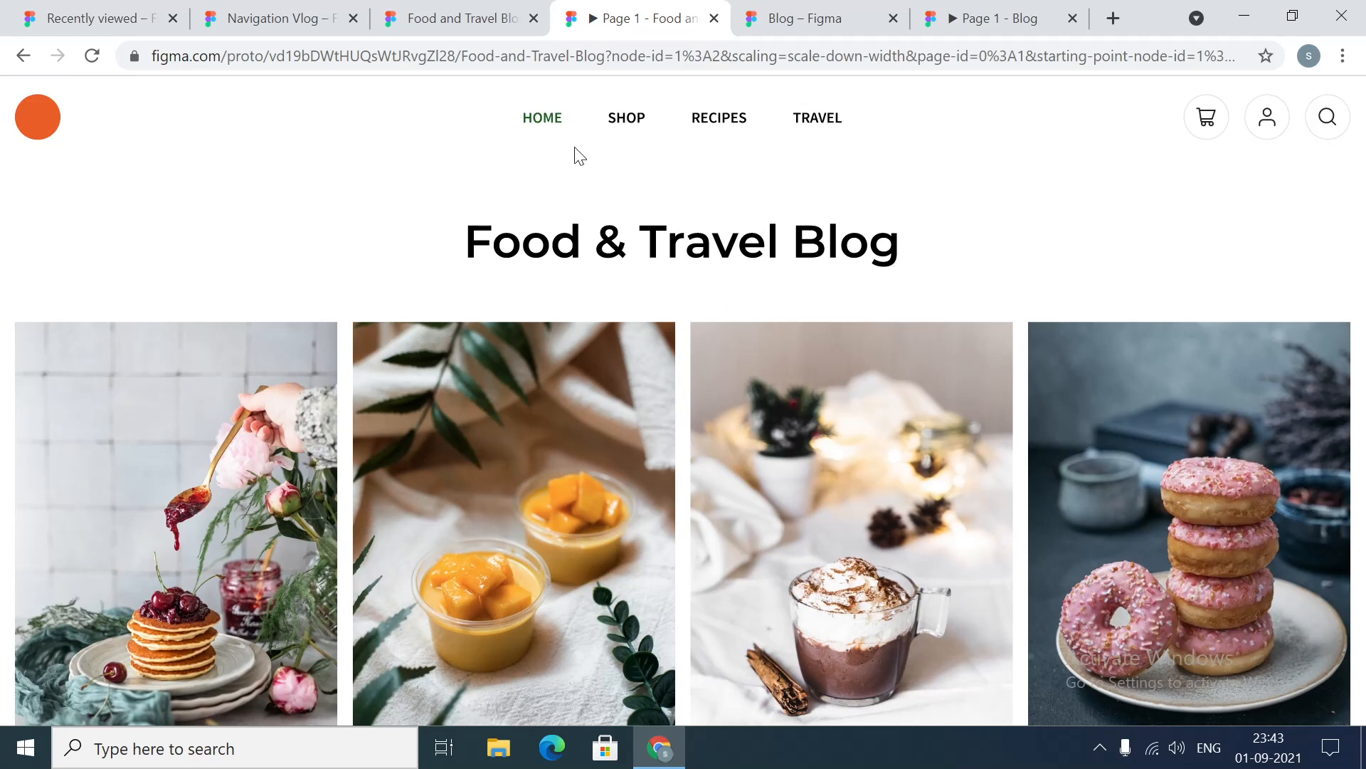
Test the prototype's navigation links by going to the Recipes page and back to Home twice, reviewing the home page content
left_click(726, 128)
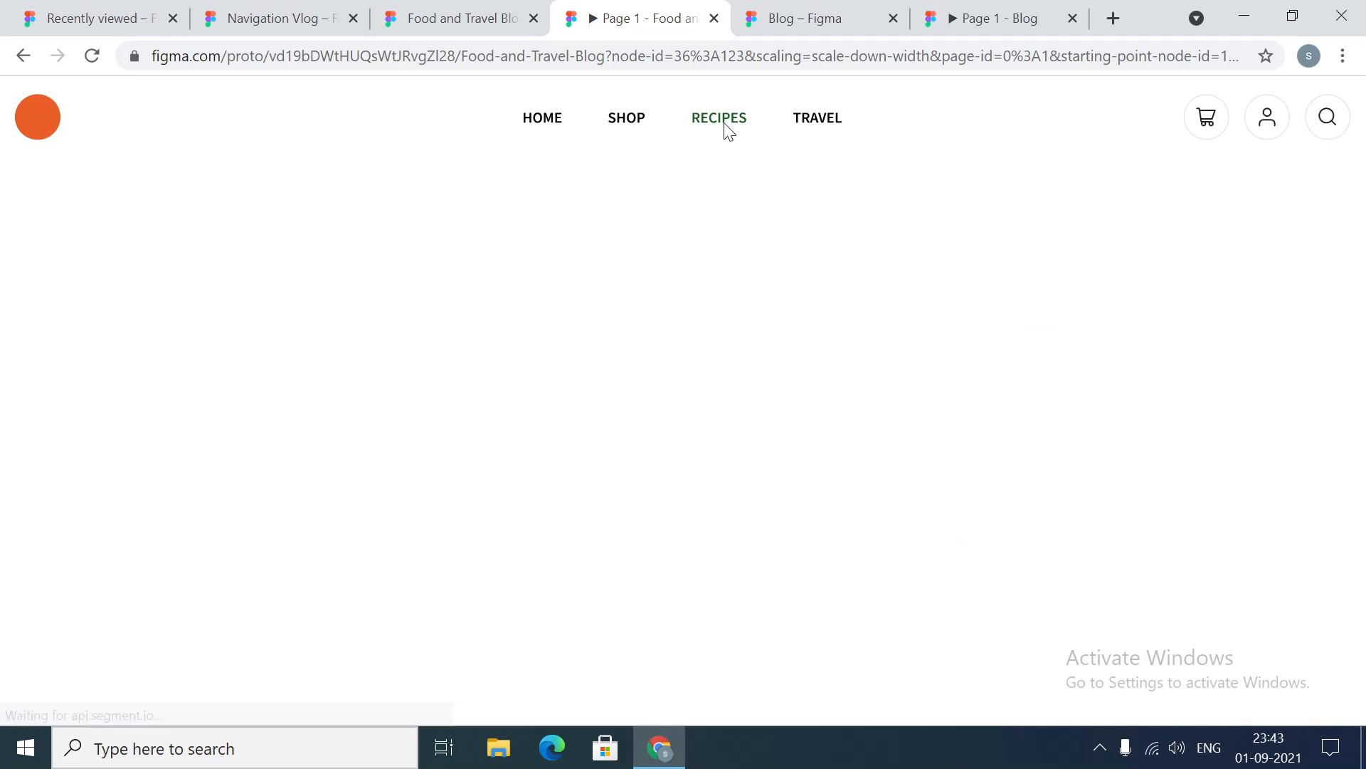
left_click(541, 124)
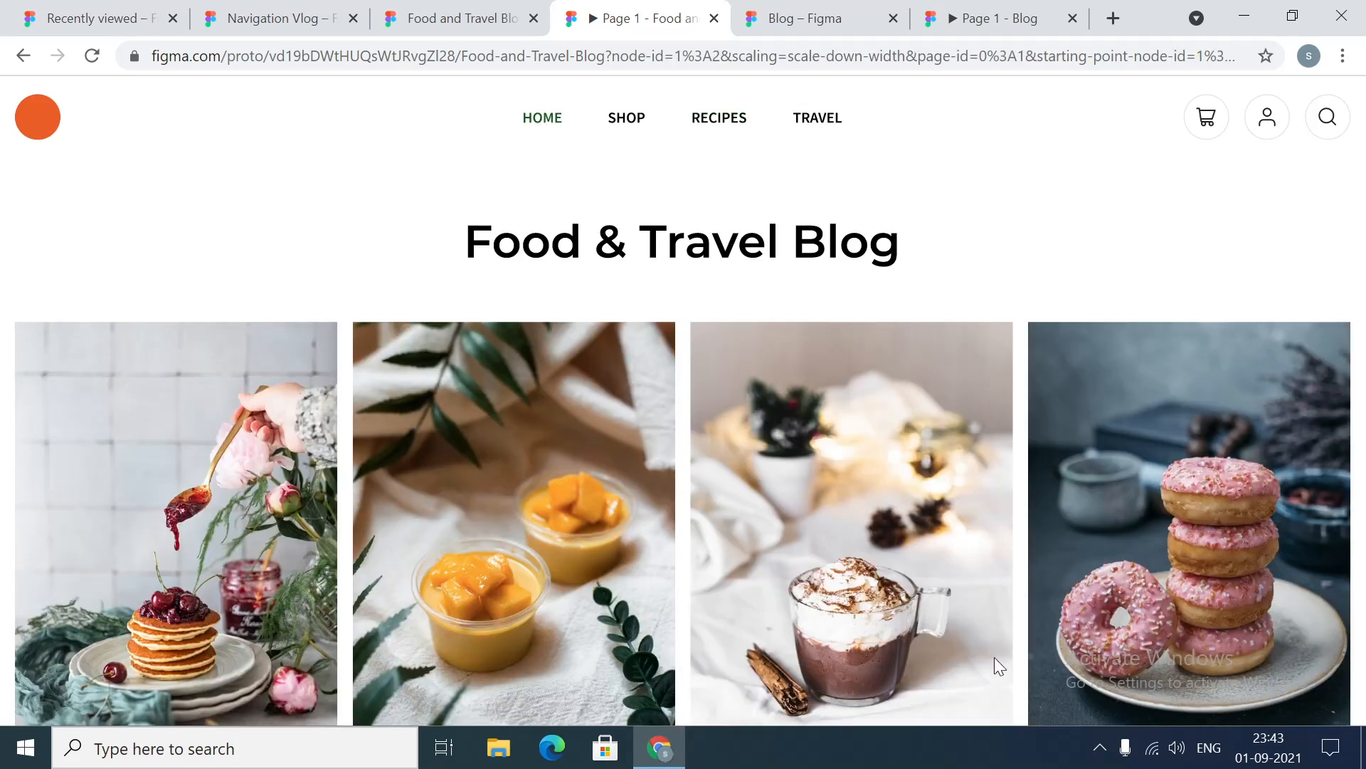
scroll(953, 534, "down", 3)
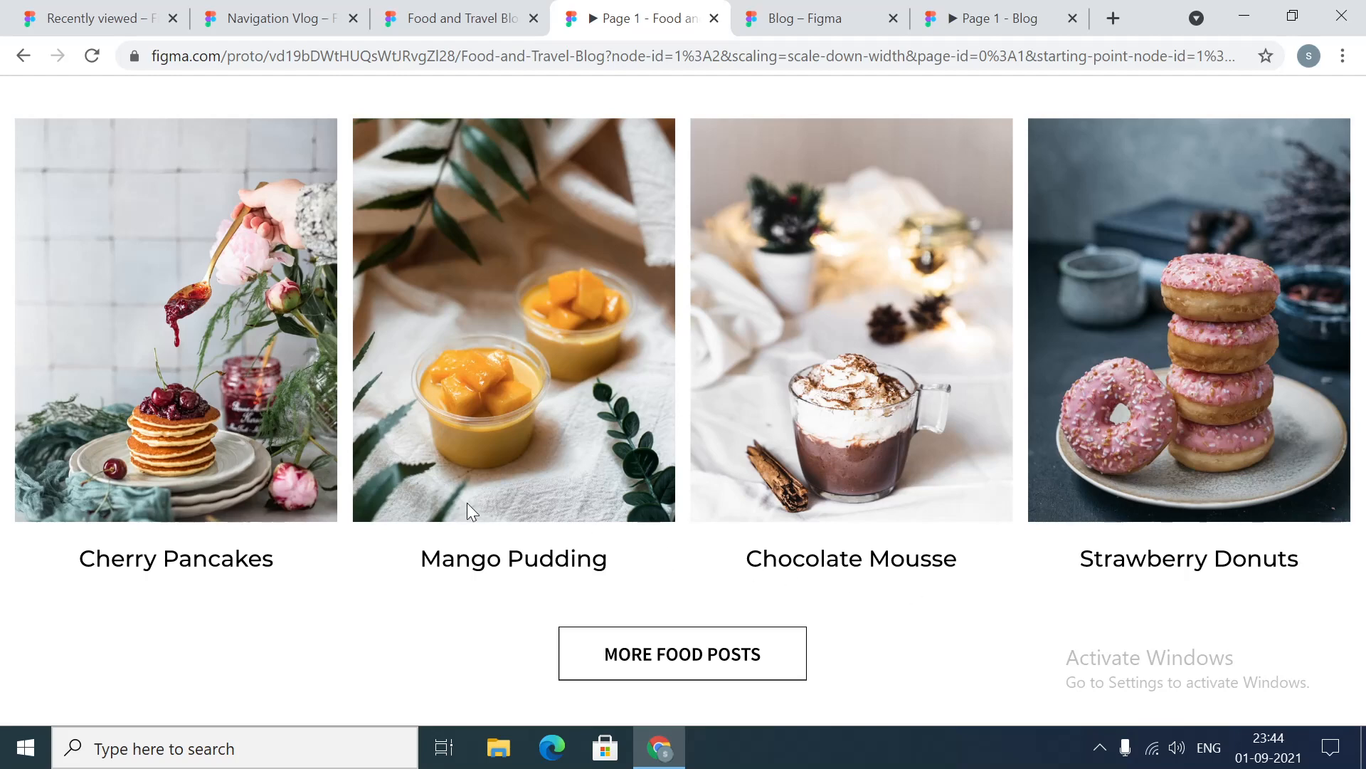
scroll(1199, 541, "up", 2)
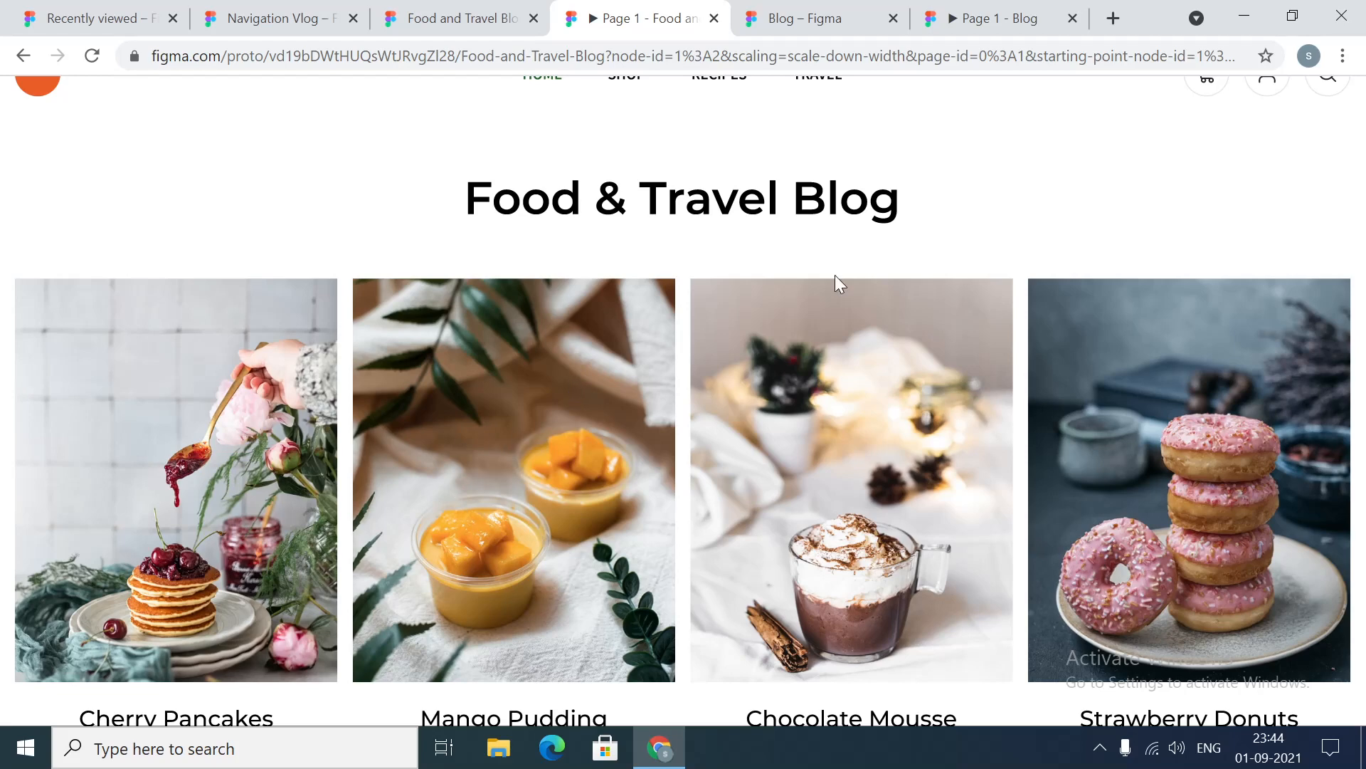
scroll(1157, 195, "down", 2)
scroll(1158, 195, "up", 3)
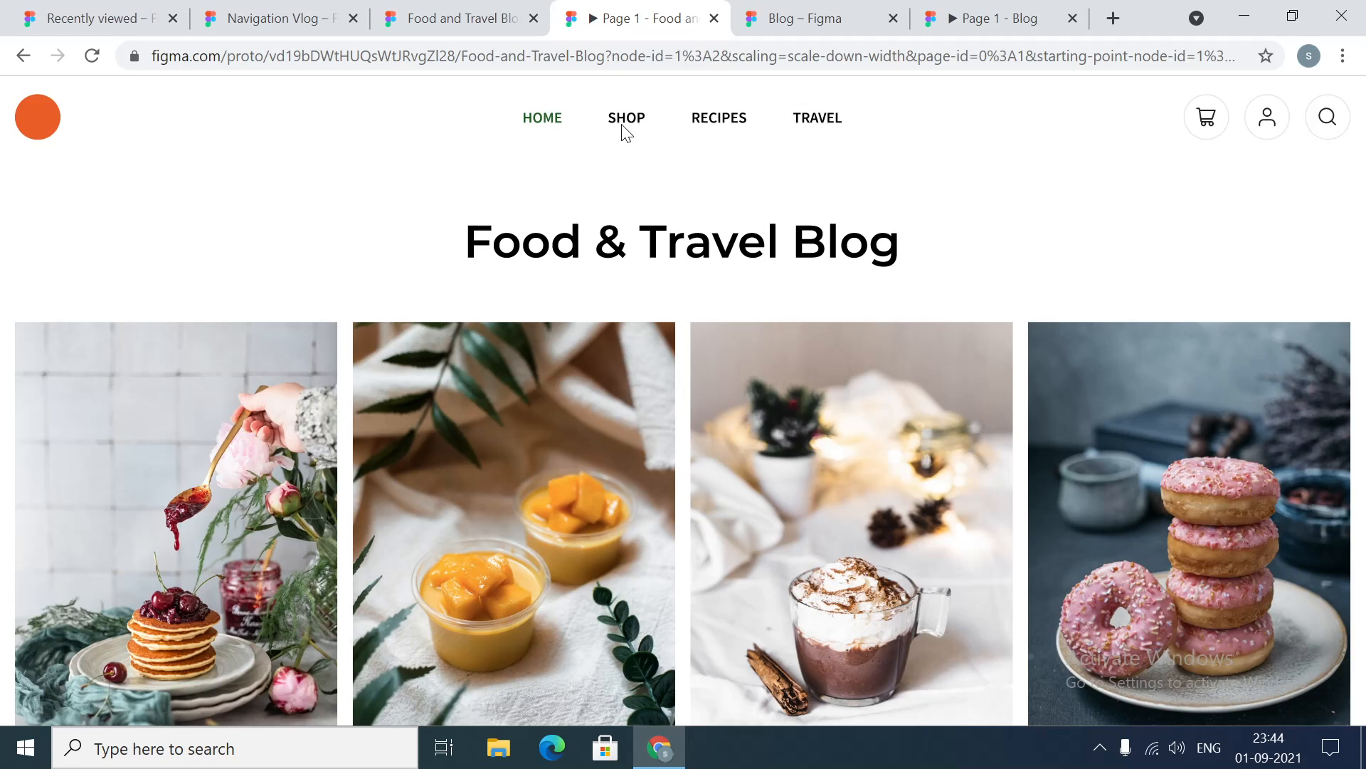
left_click(732, 127)
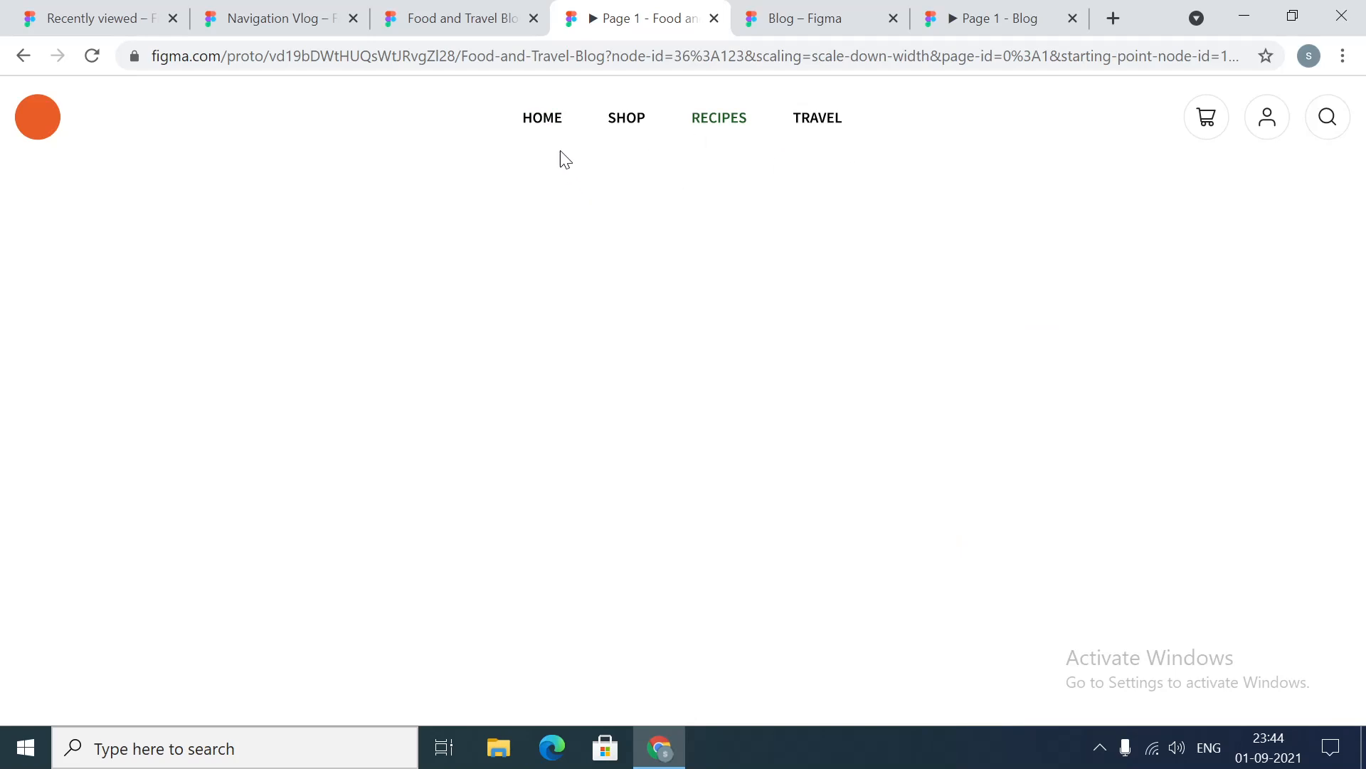
left_click(547, 125)
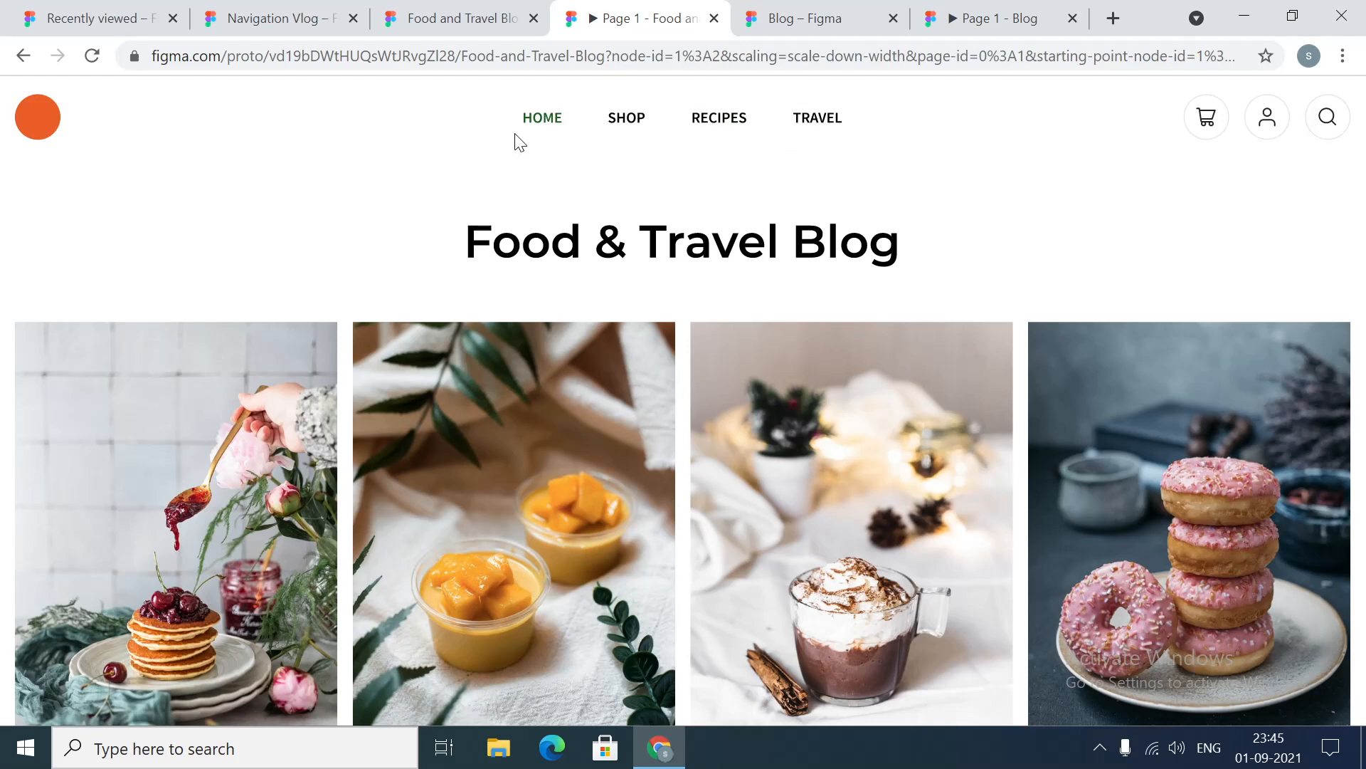
scroll(972, 306, "down", 3)
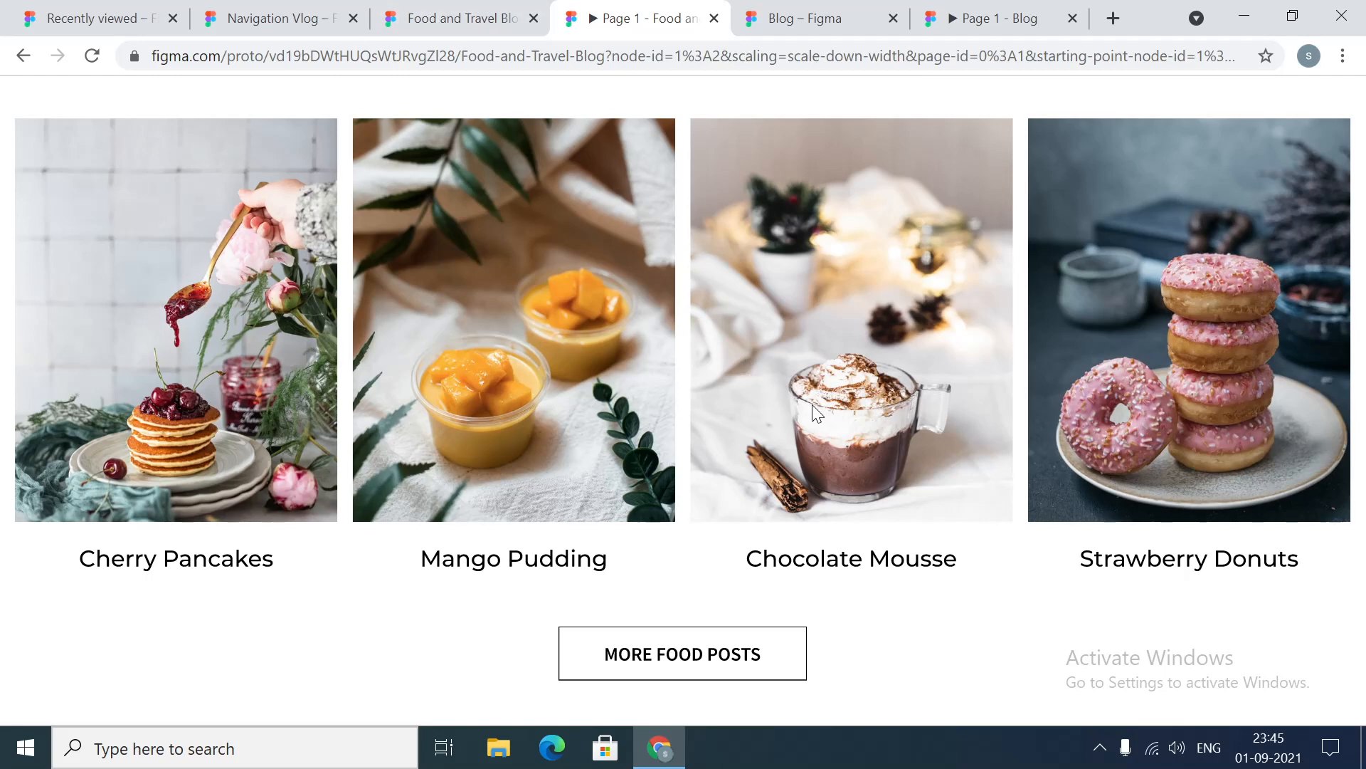
scroll(813, 404, "up", 3)
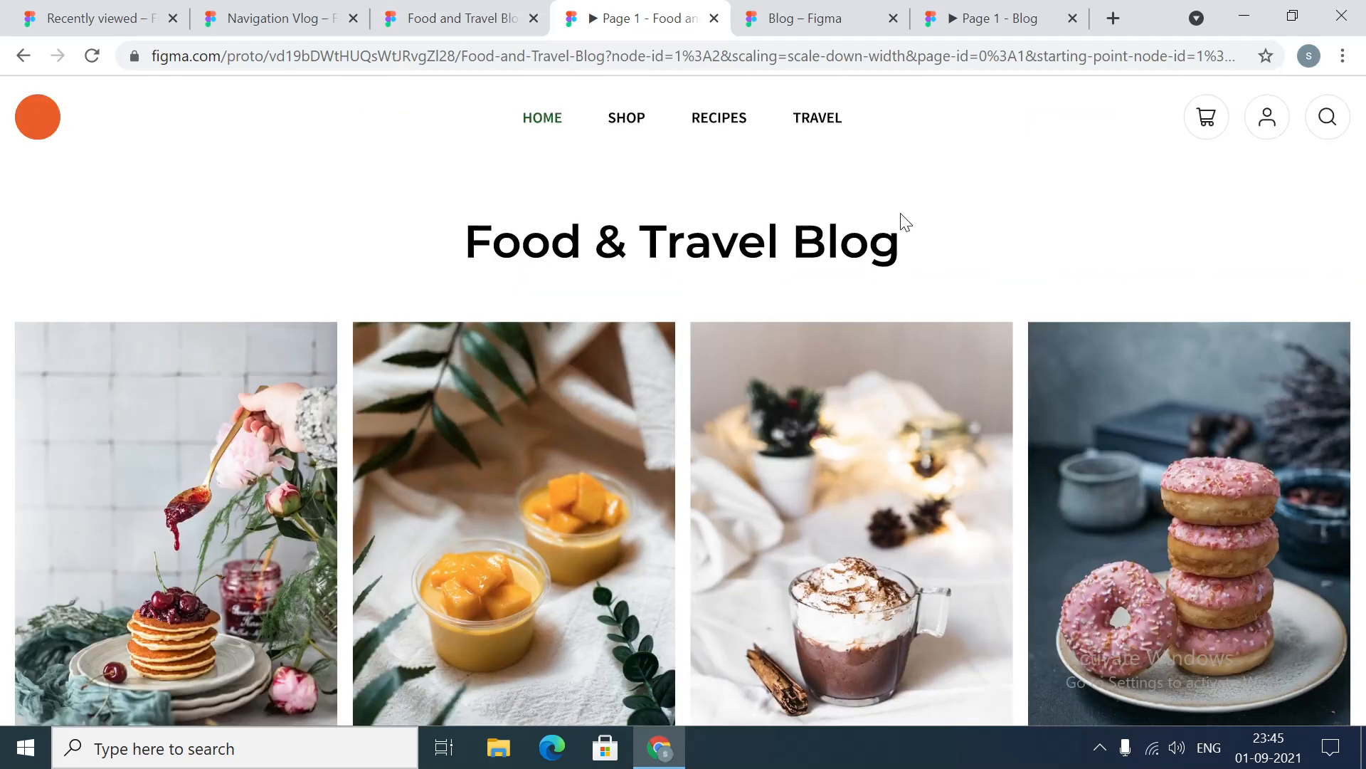
Switch to the Food and Travel Blog design file and examine the HOME link variants, the Navigation component and the Home frame
left_click(432, 10)
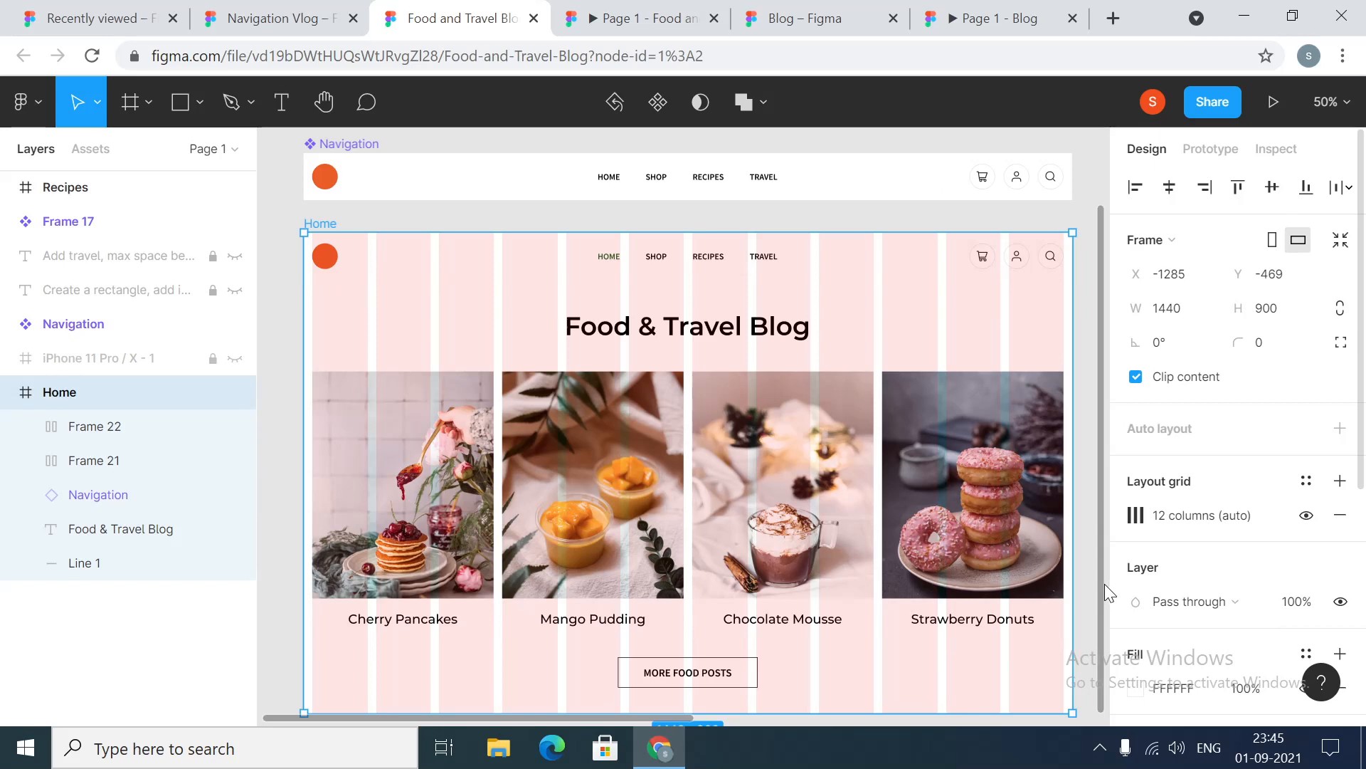
scroll(1105, 610, "down", 1)
scroll(1105, 609, "down", 1)
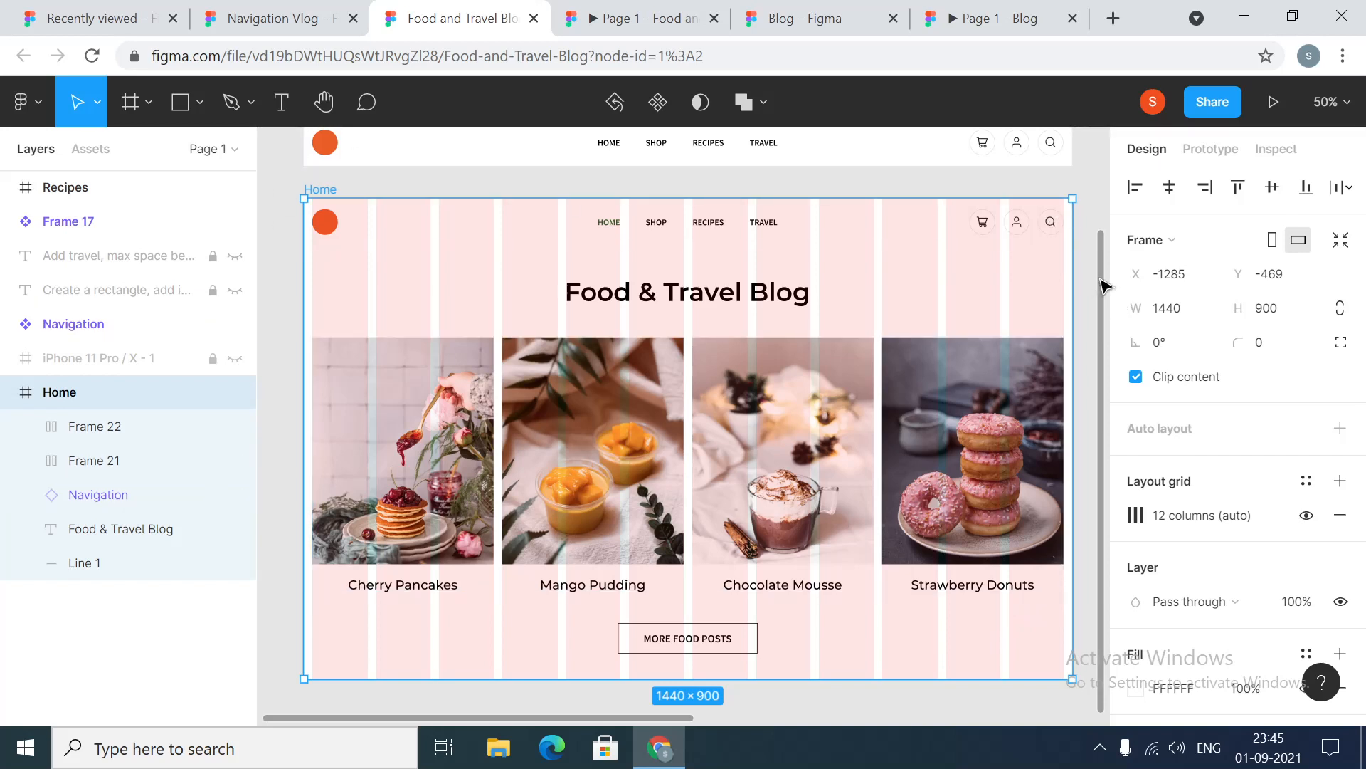
scroll(1101, 285, "up", 2)
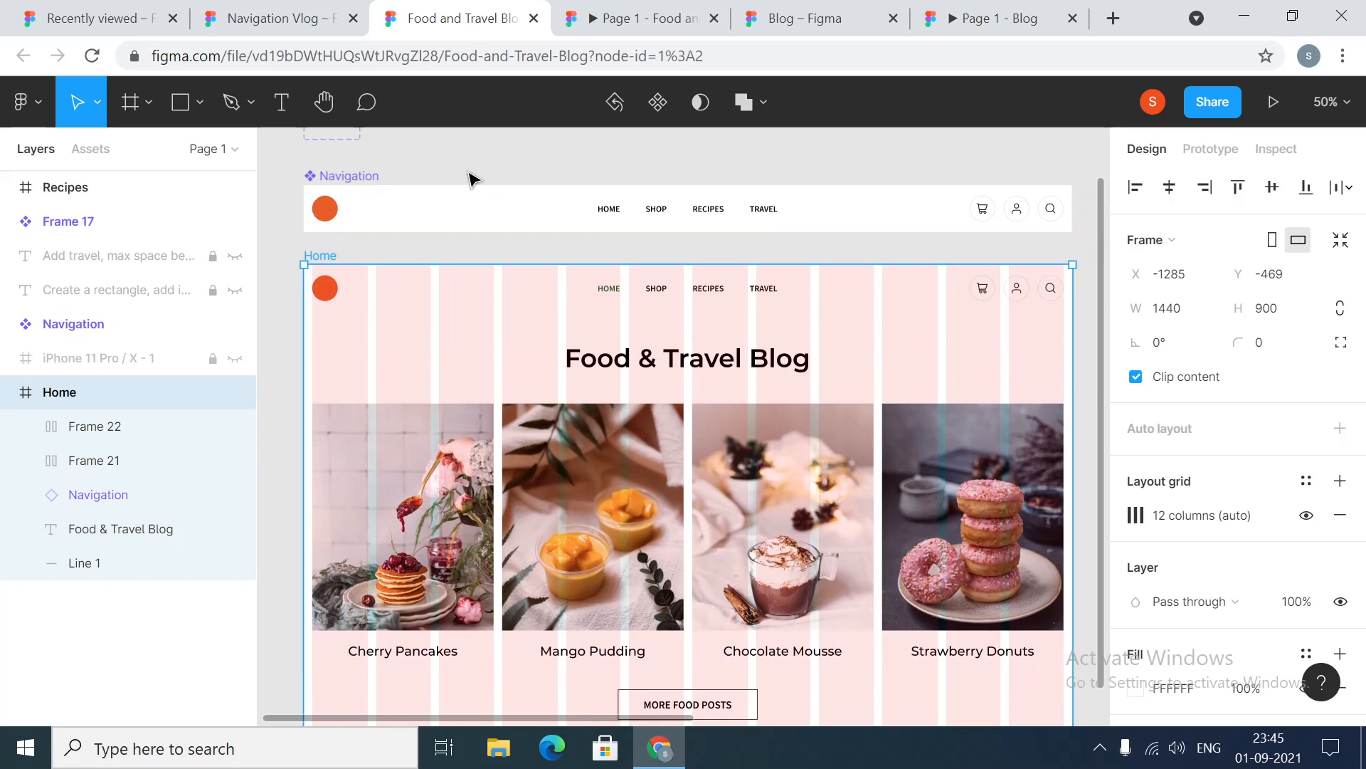
scroll(1106, 213, "up", 2)
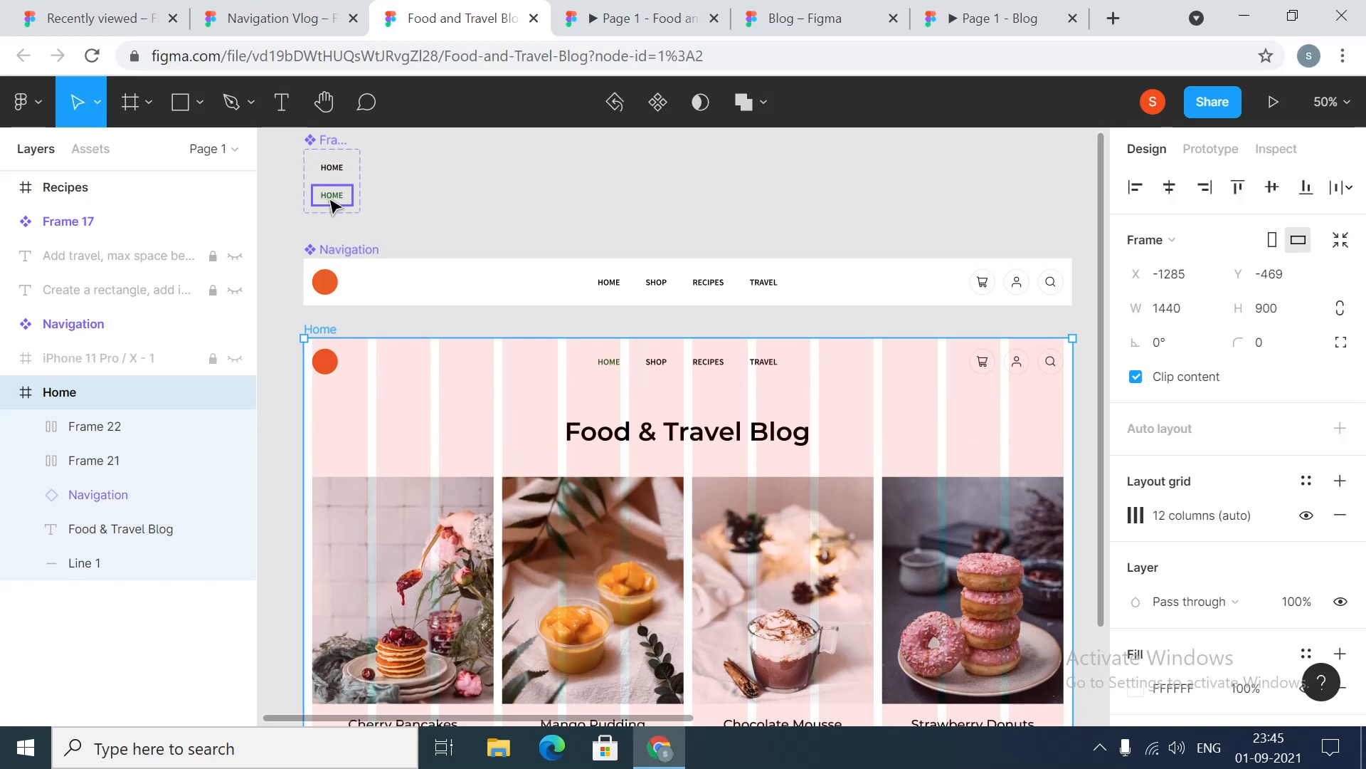
left_click(503, 193)
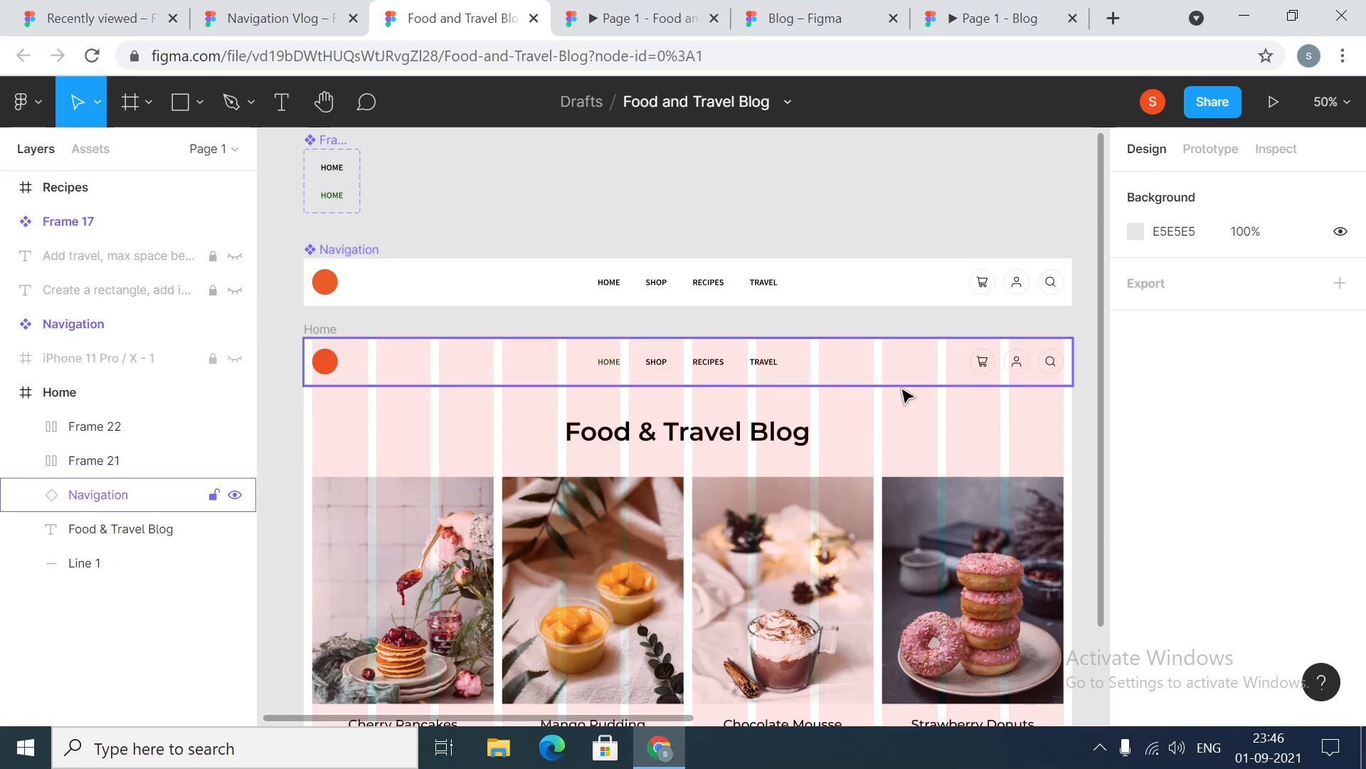
scroll(918, 396, "down", 1)
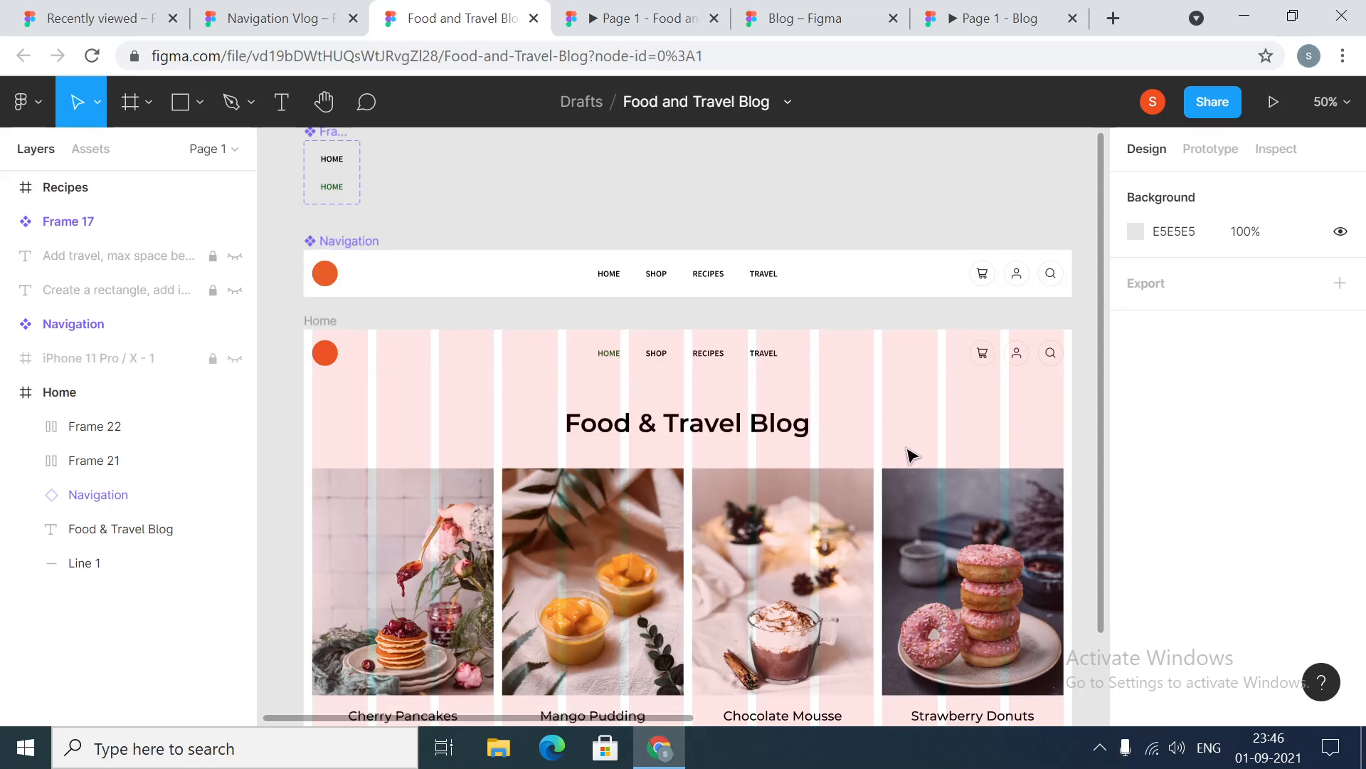
scroll(912, 455, "down", 2)
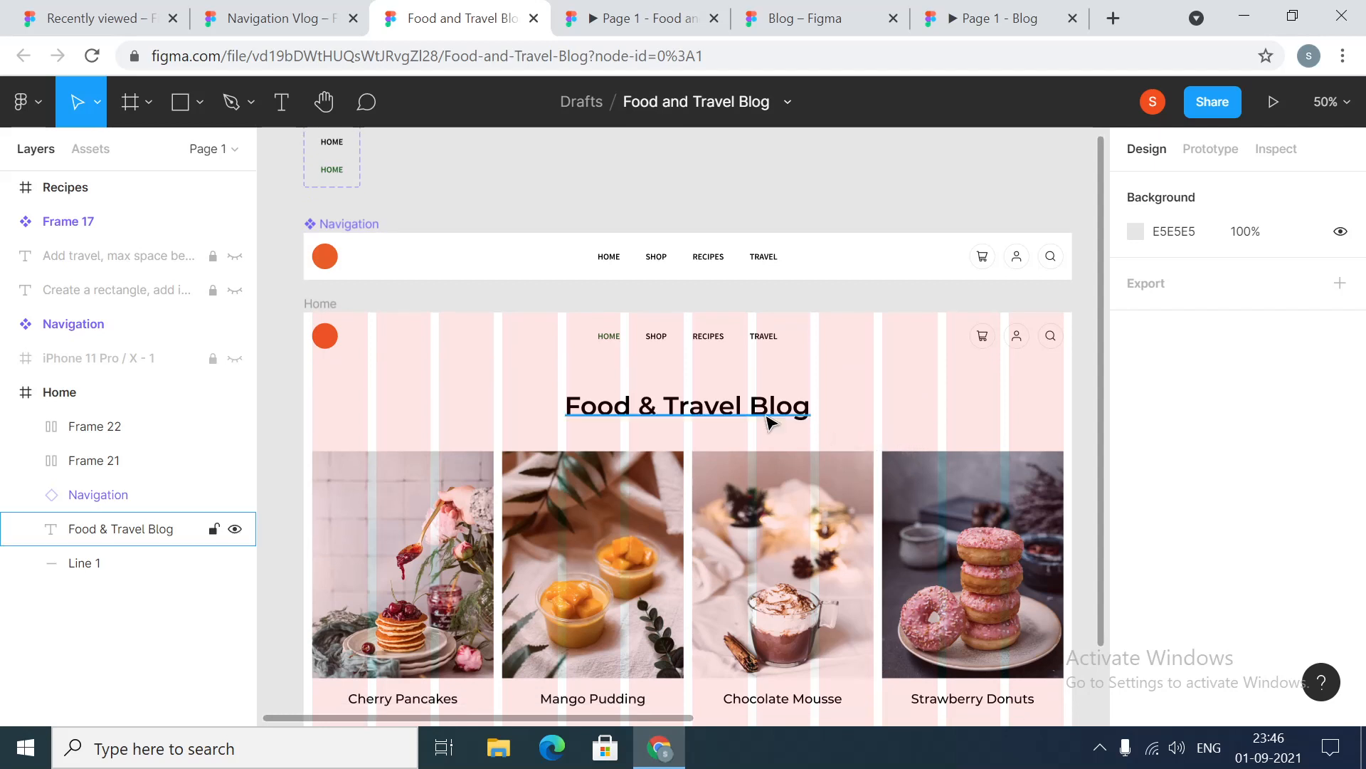
left_click(319, 304)
mouse_move(299, 384)
left_mouse_down()
mouse_move(388, 396)
mouse_move(313, 400)
mouse_move(357, 369)
mouse_move(397, 366)
mouse_move(313, 380)
mouse_move(427, 382)
mouse_move(304, 390)
left_mouse_up()
scroll(1006, 400, "down", 1)
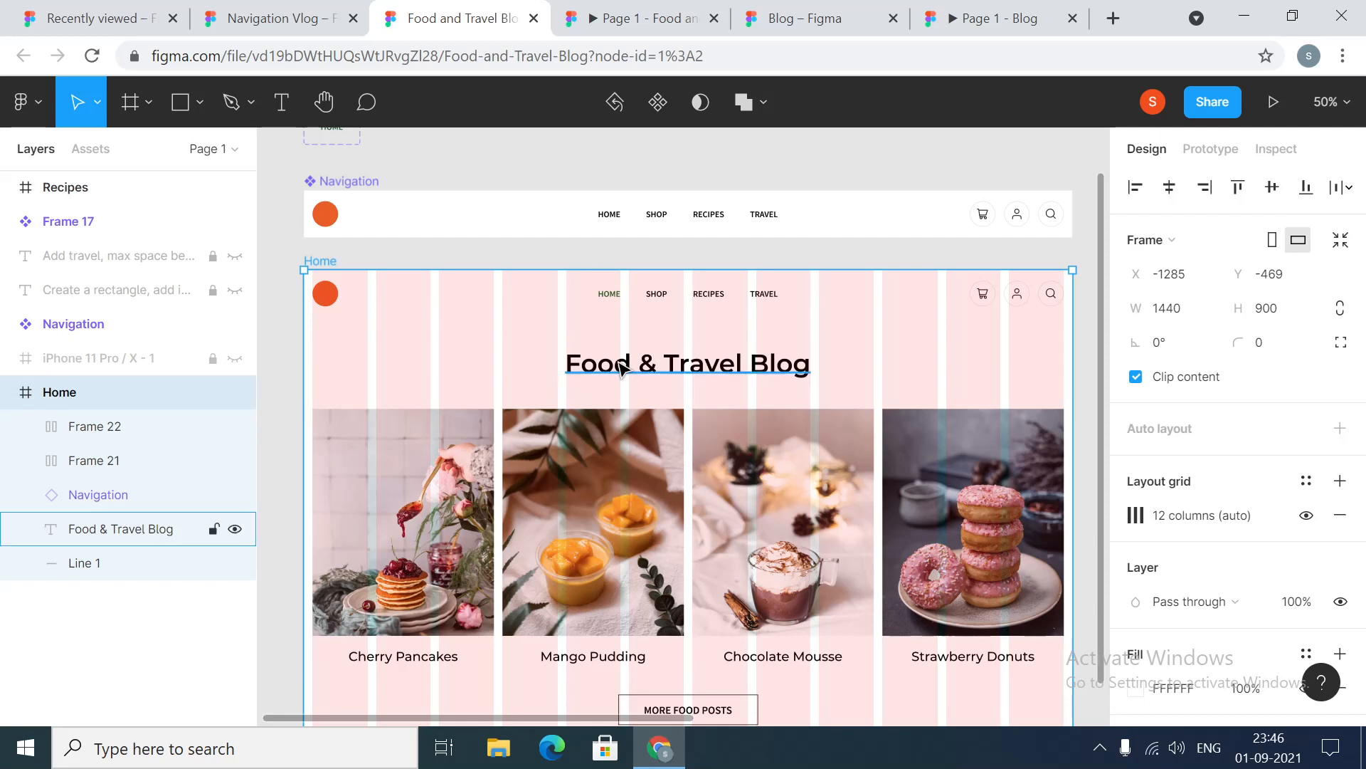
Switch to the empty Blog file and create a 1440×900 MacBook Pro frame, fitted to the view
left_click(810, 17)
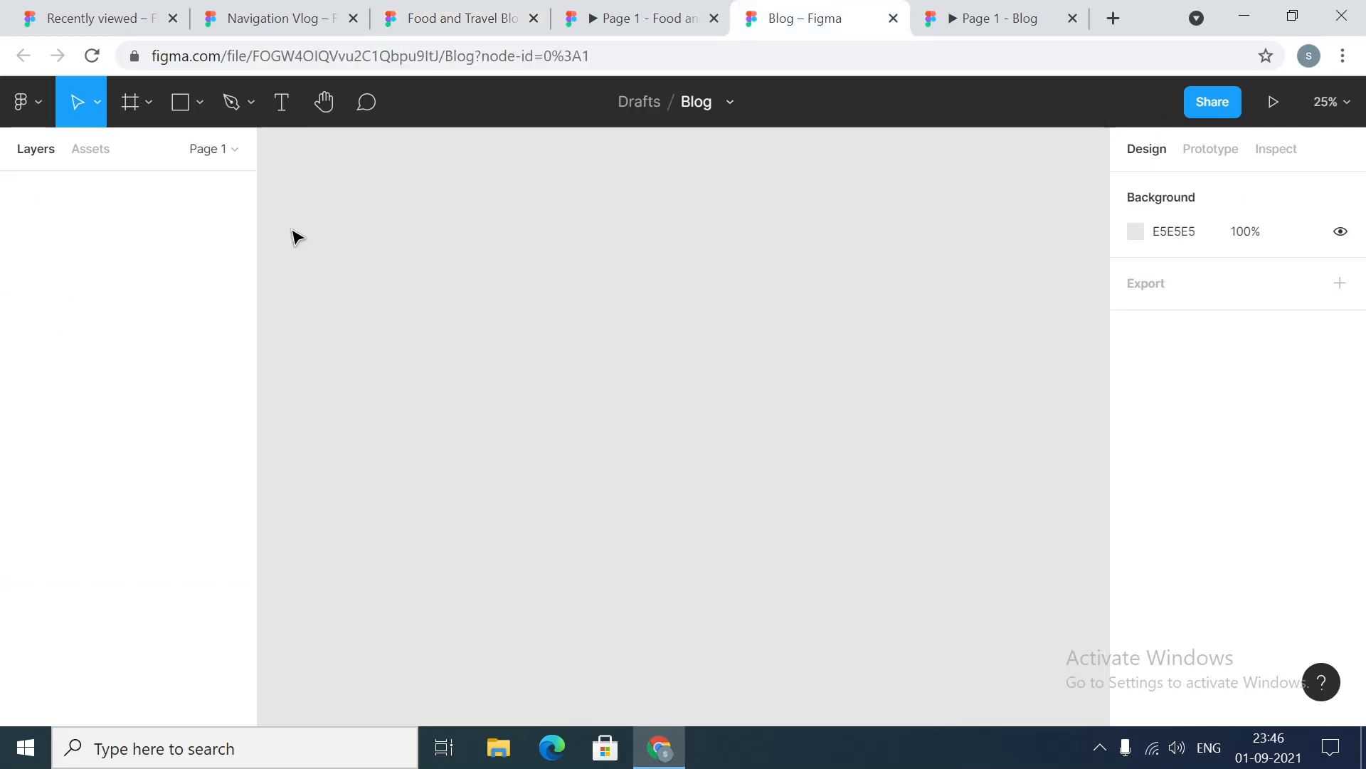
left_click(135, 105)
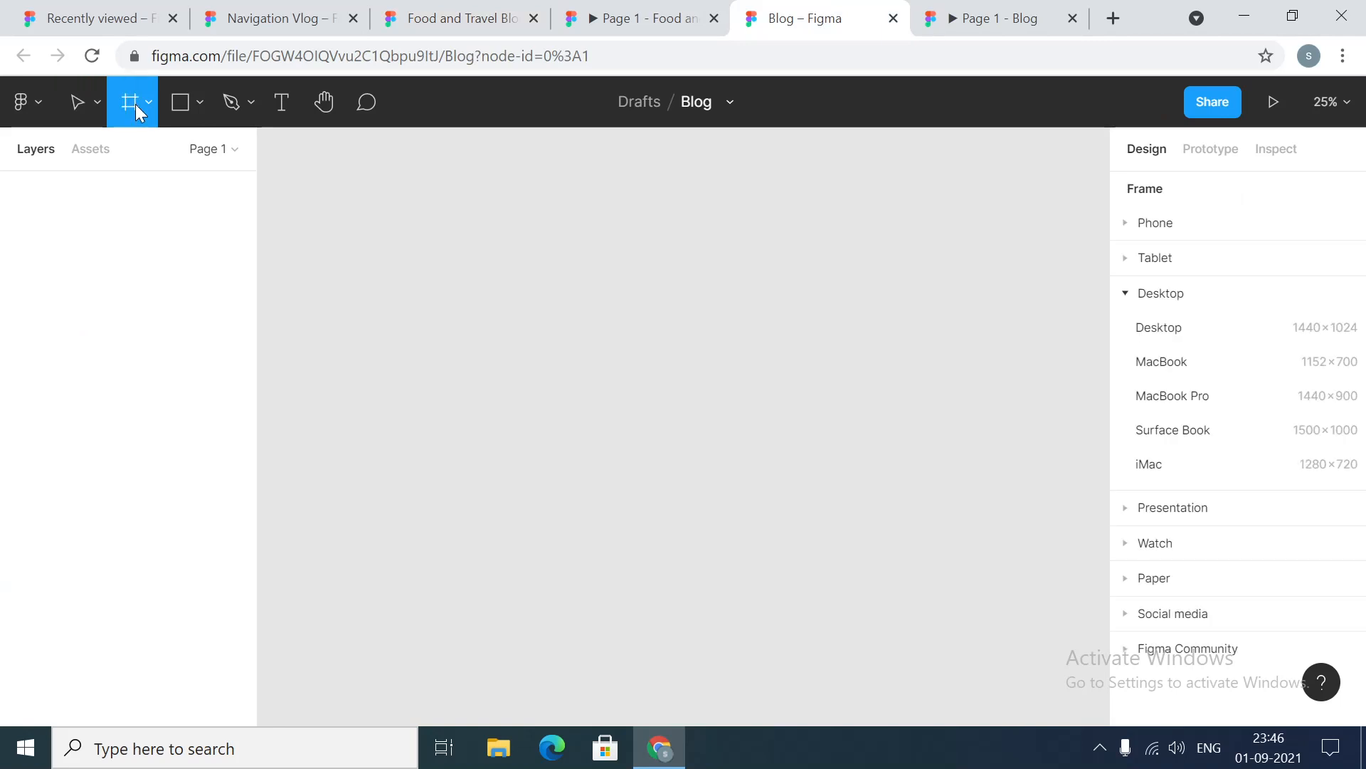
left_click(1151, 396)
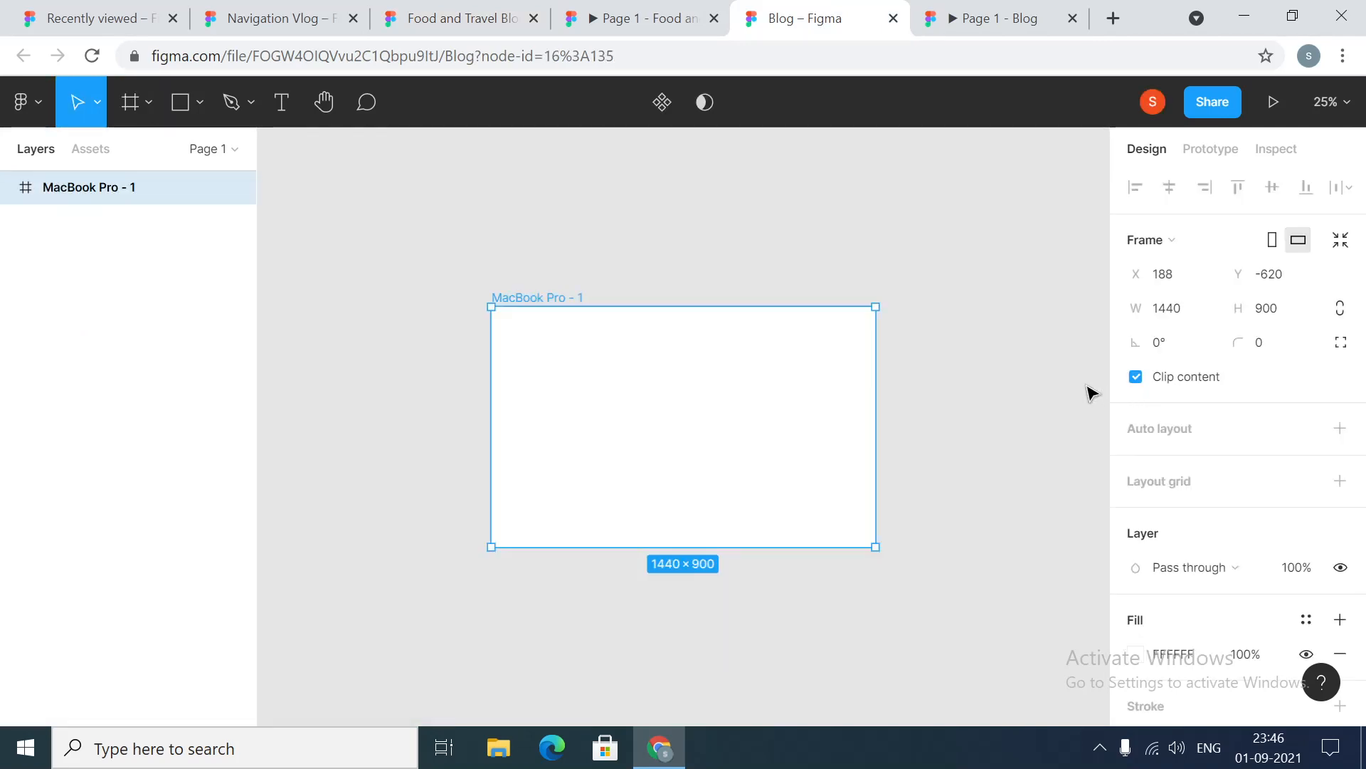
left_click(1328, 105)
left_click(1235, 269)
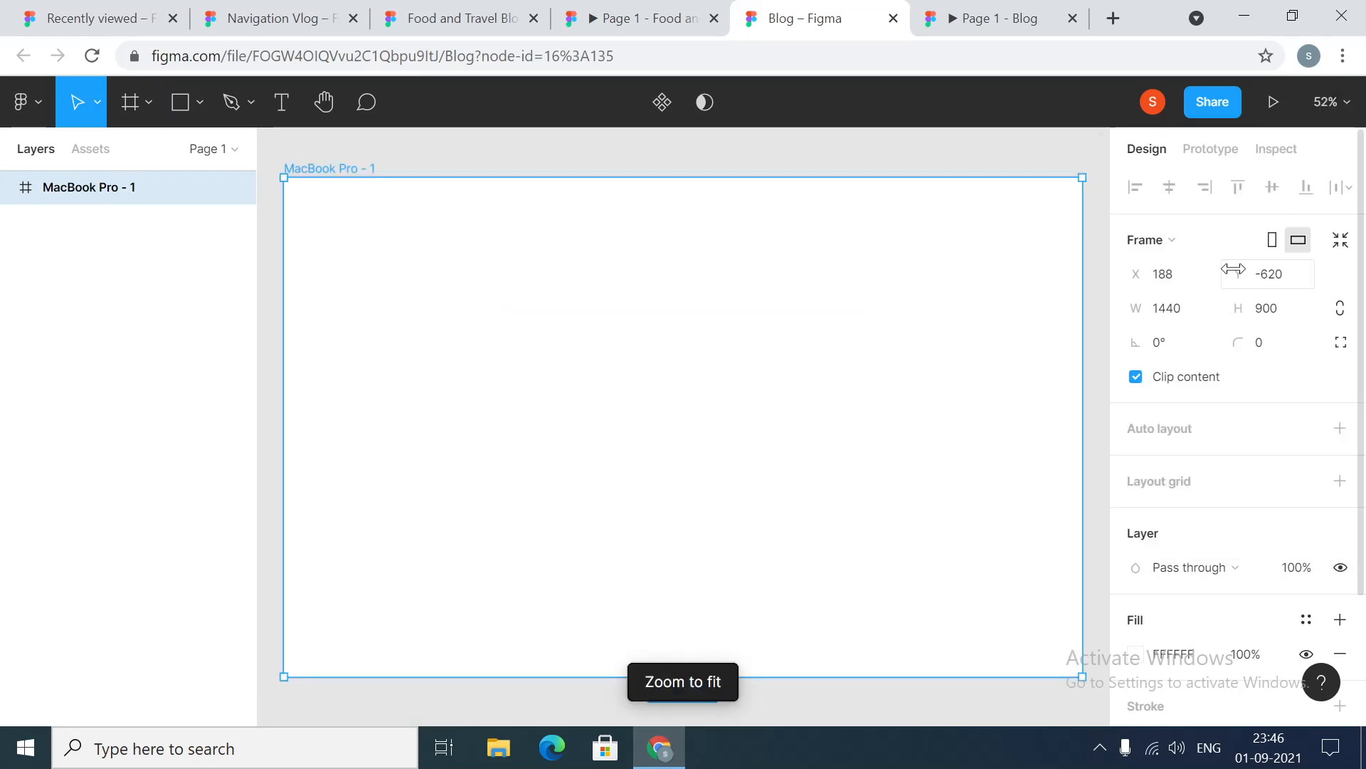
Rename the MacBook Pro frame as Home
double_click(349, 169)
type("Ho")
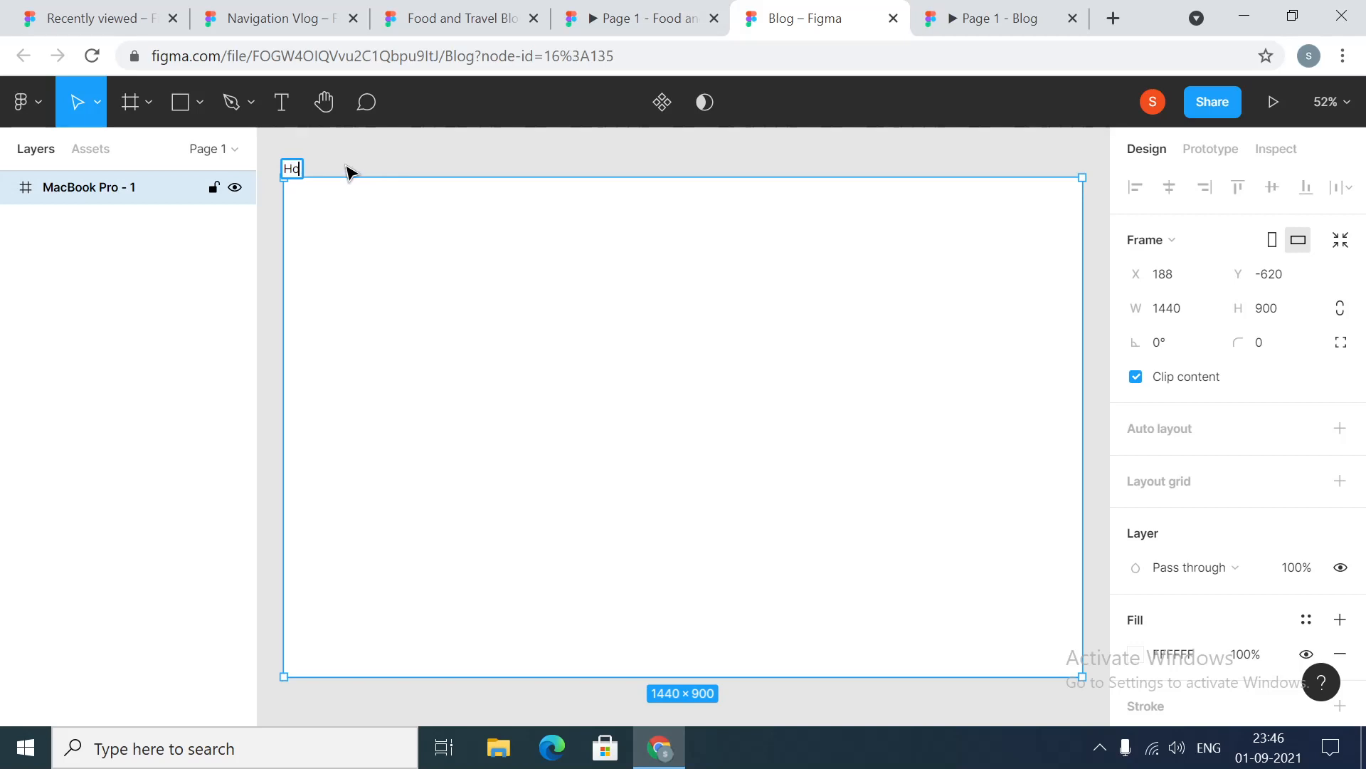
type("mw")
left_click(445, 143)
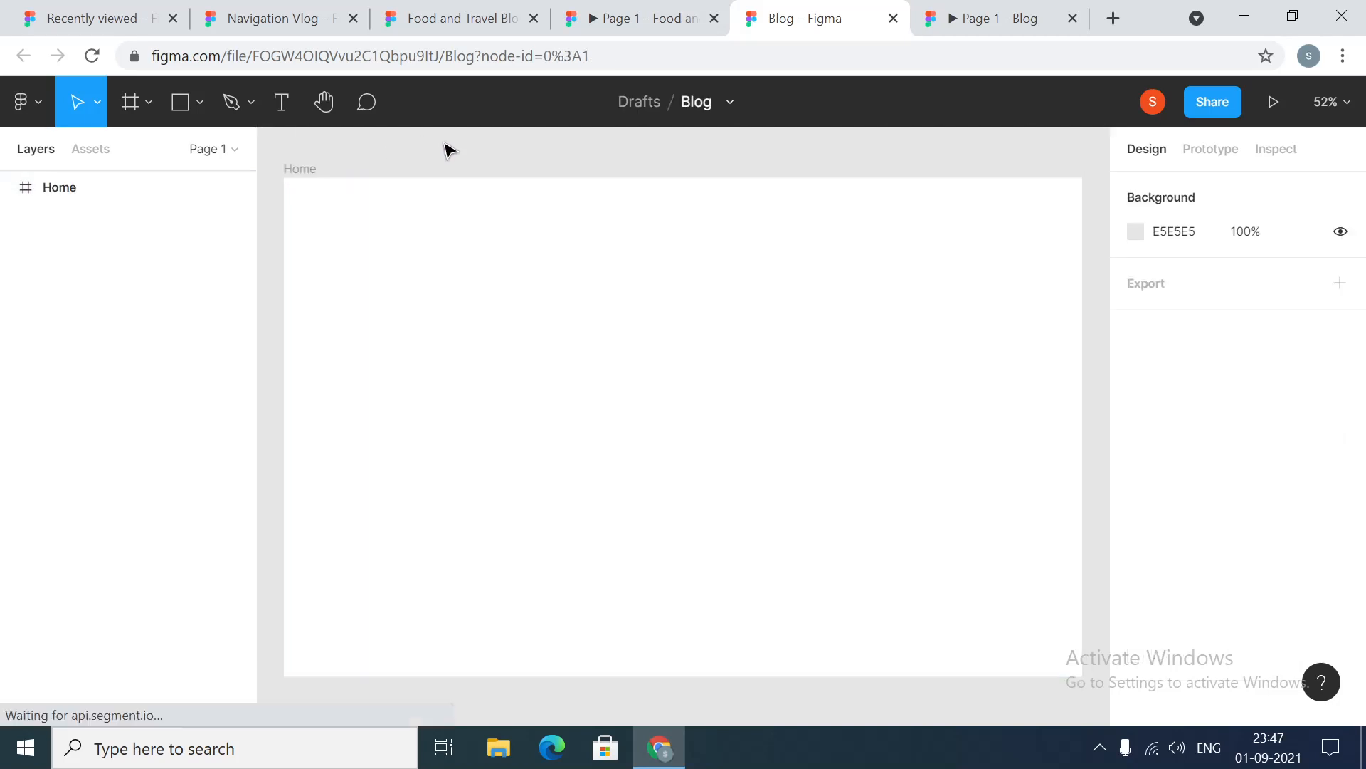
Add a layout grid to the Home frame and change its type to Columns
left_click(315, 202)
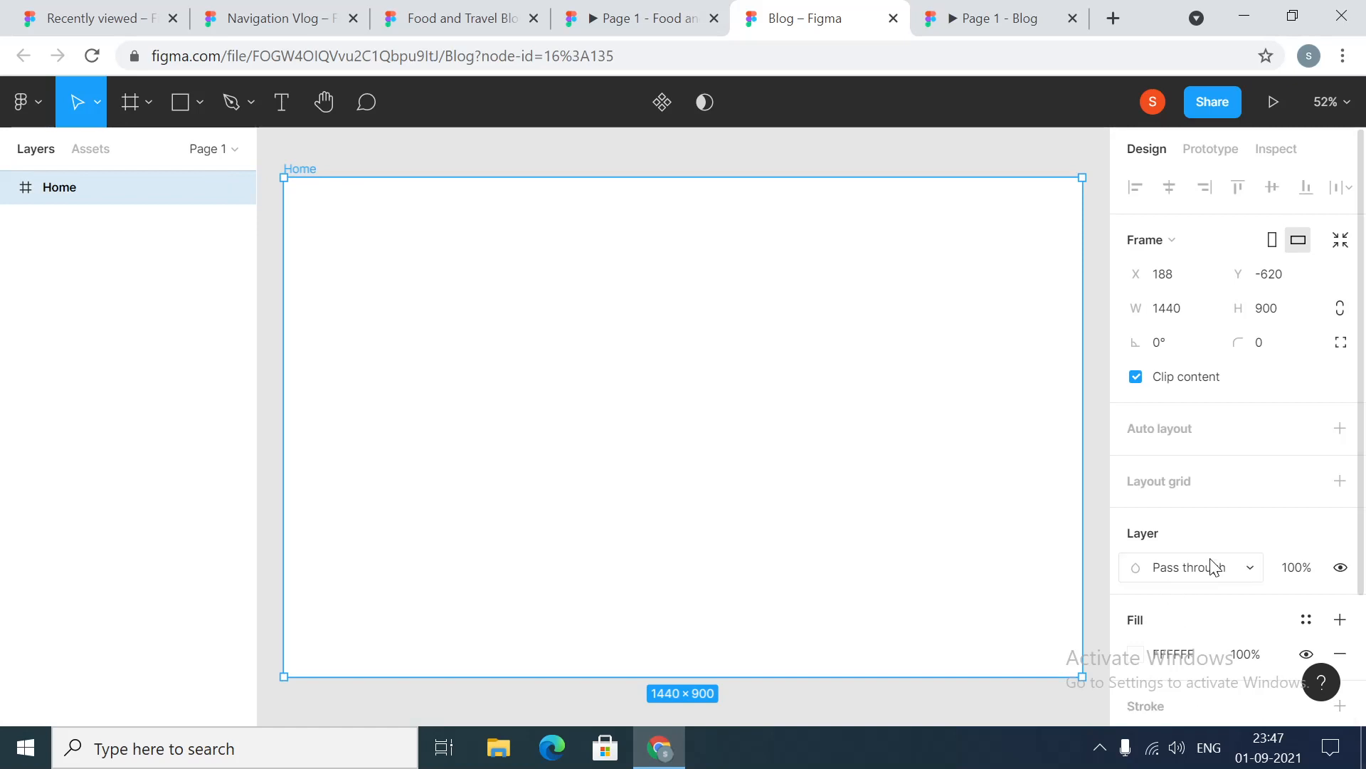
left_click(1340, 481)
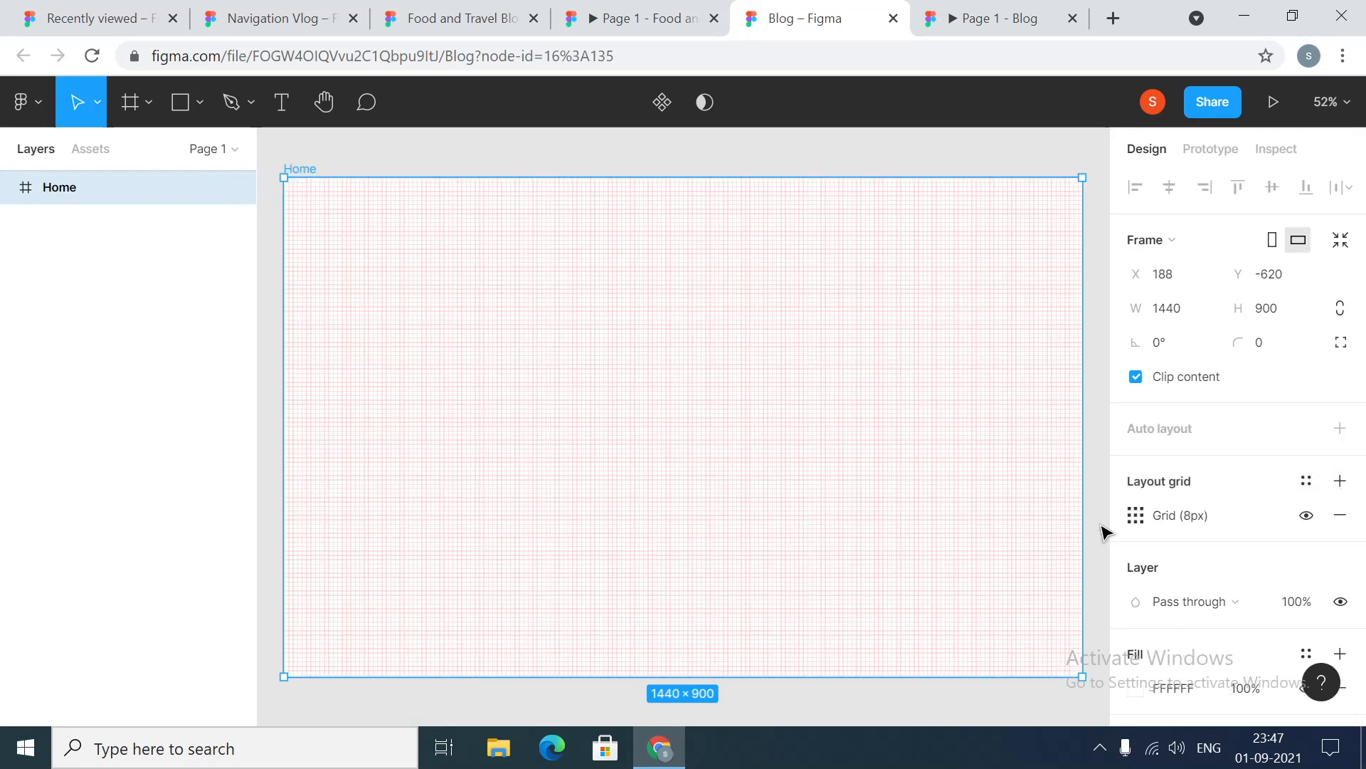
left_click(1132, 517)
left_click(921, 520)
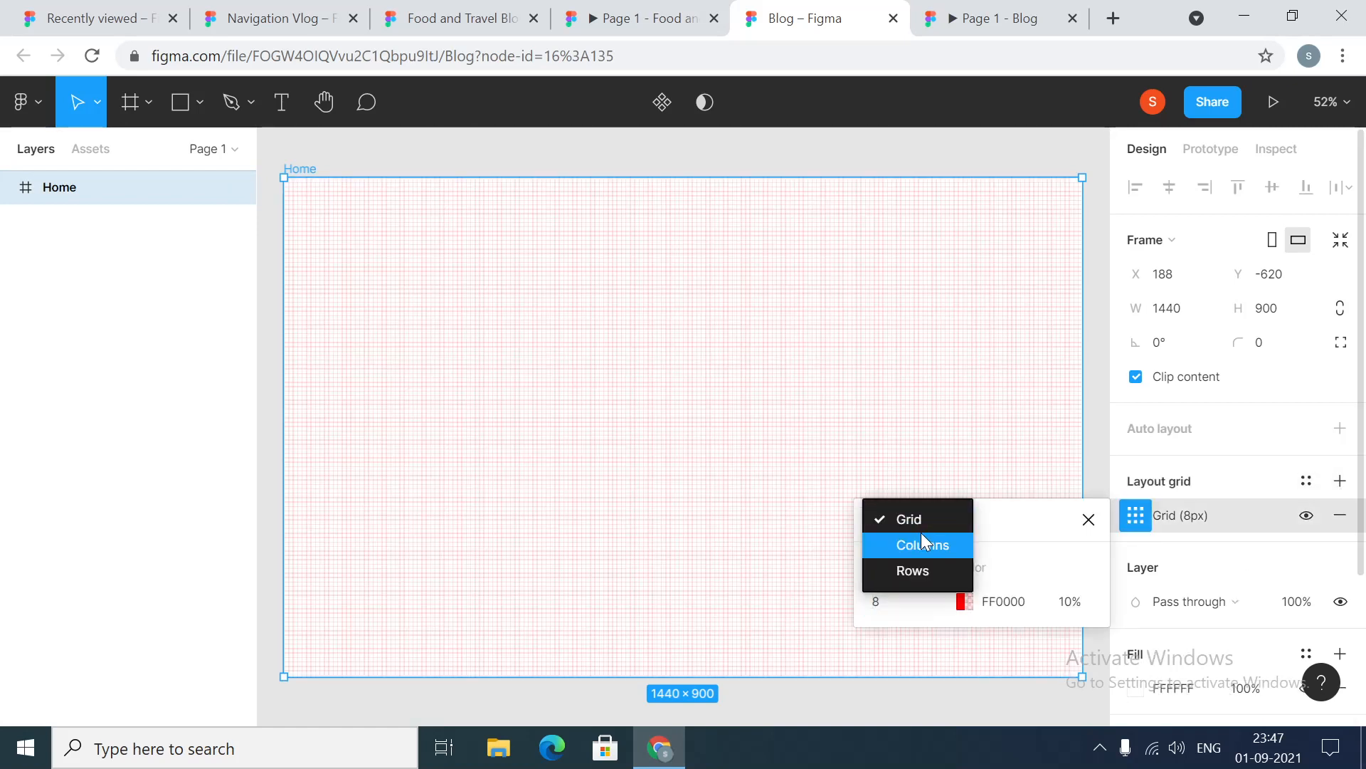
left_click(924, 545)
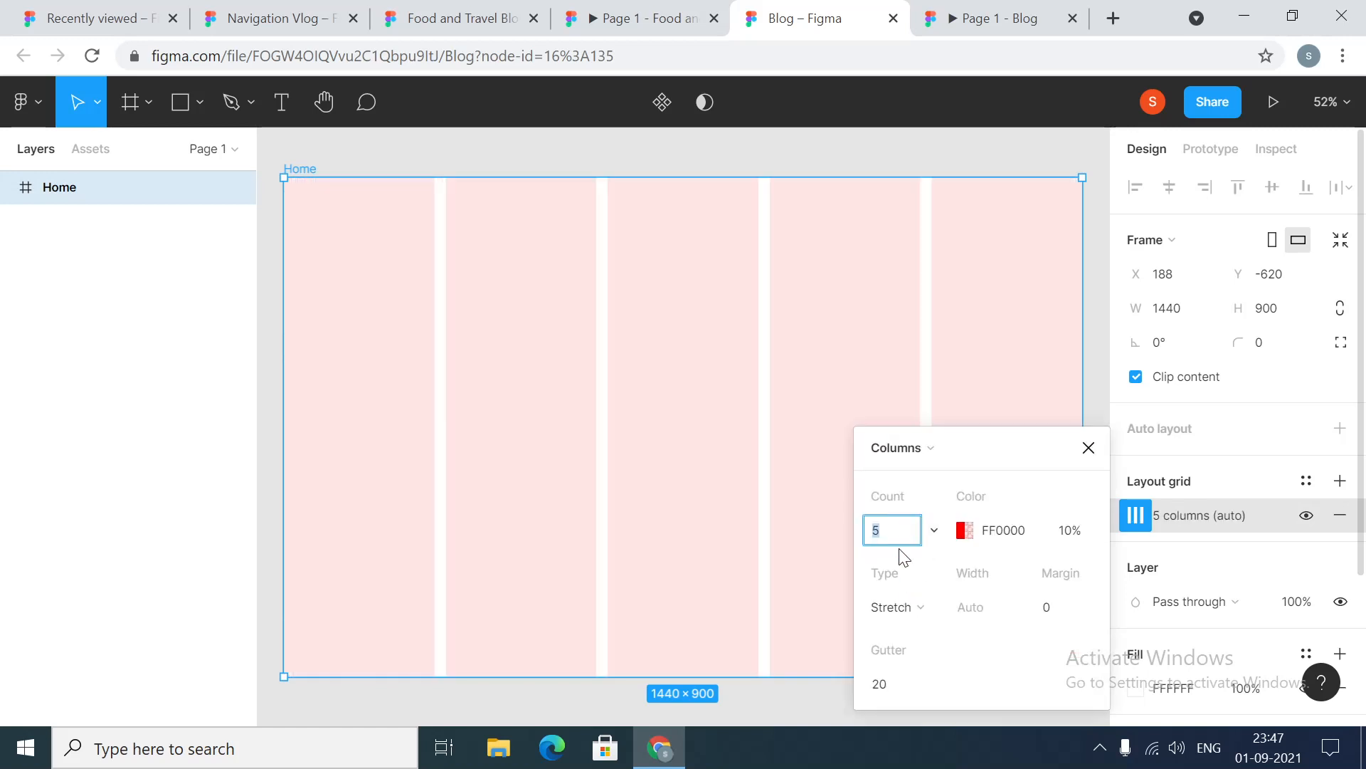
Set the Home frame's column grid to a count of 12, a gutter of 16 and a margin of 16
left_click(897, 544)
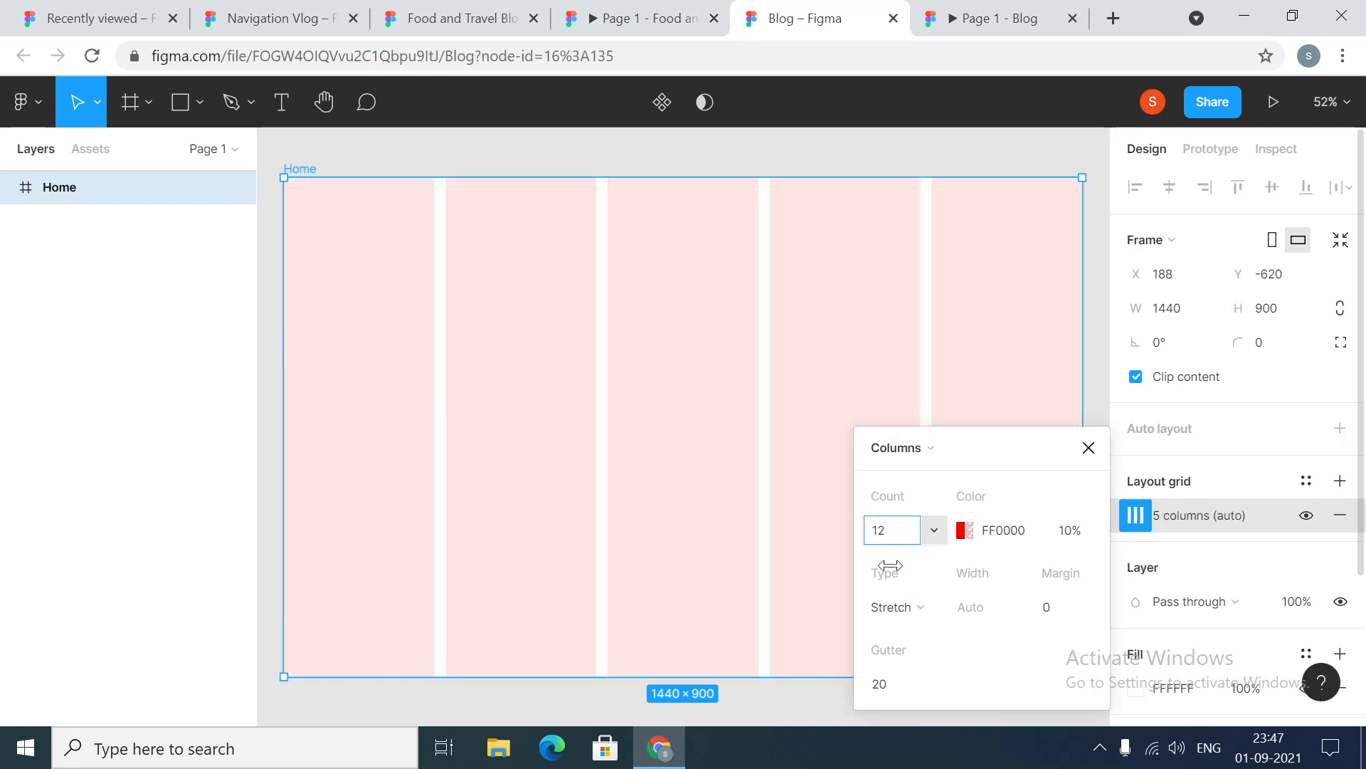
left_click(898, 685)
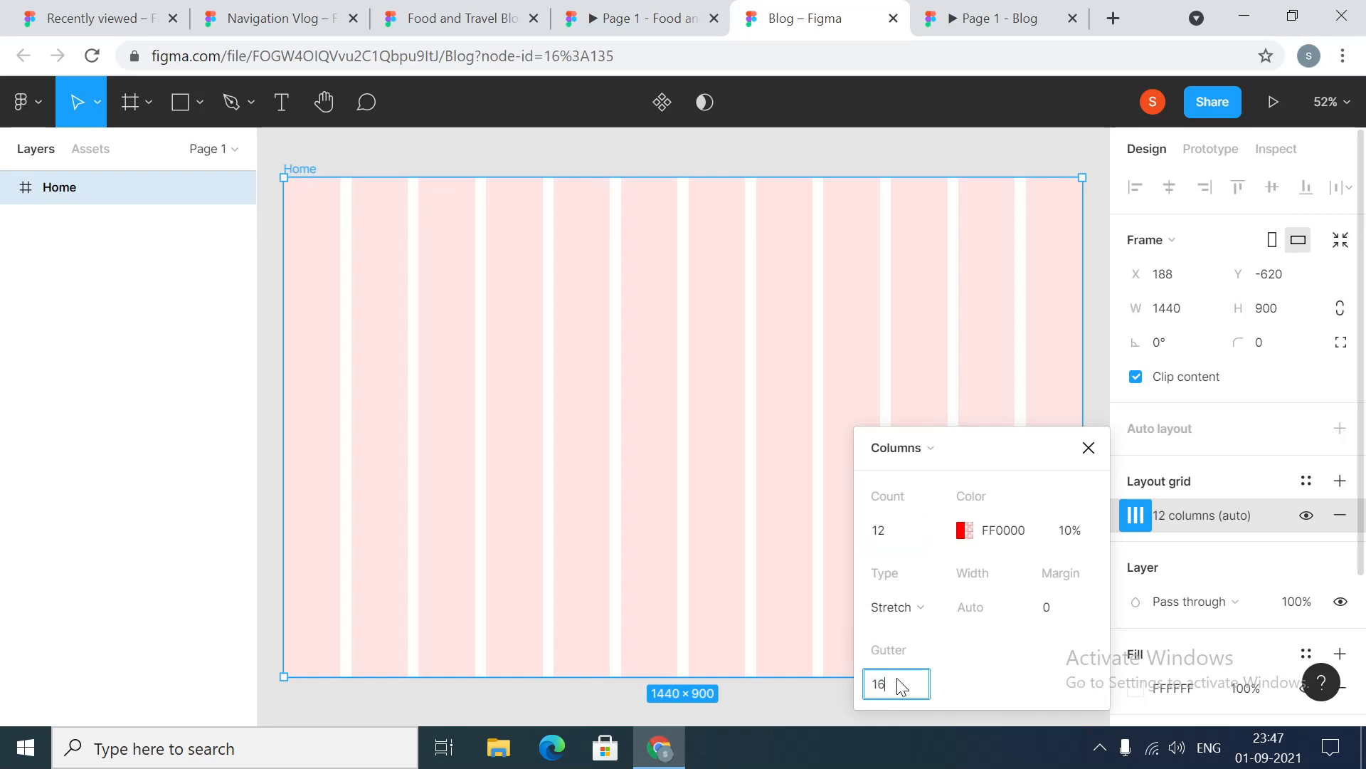
left_click(1067, 606)
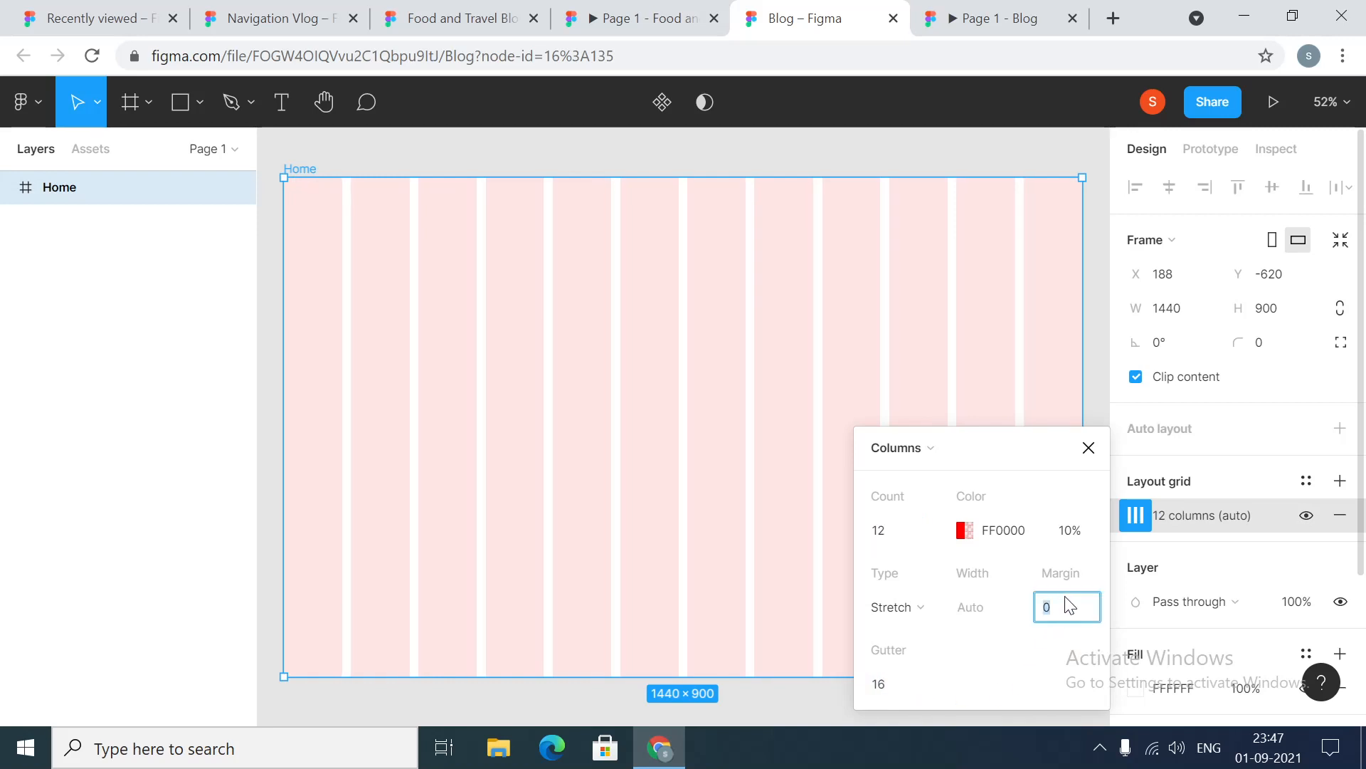
key("Return")
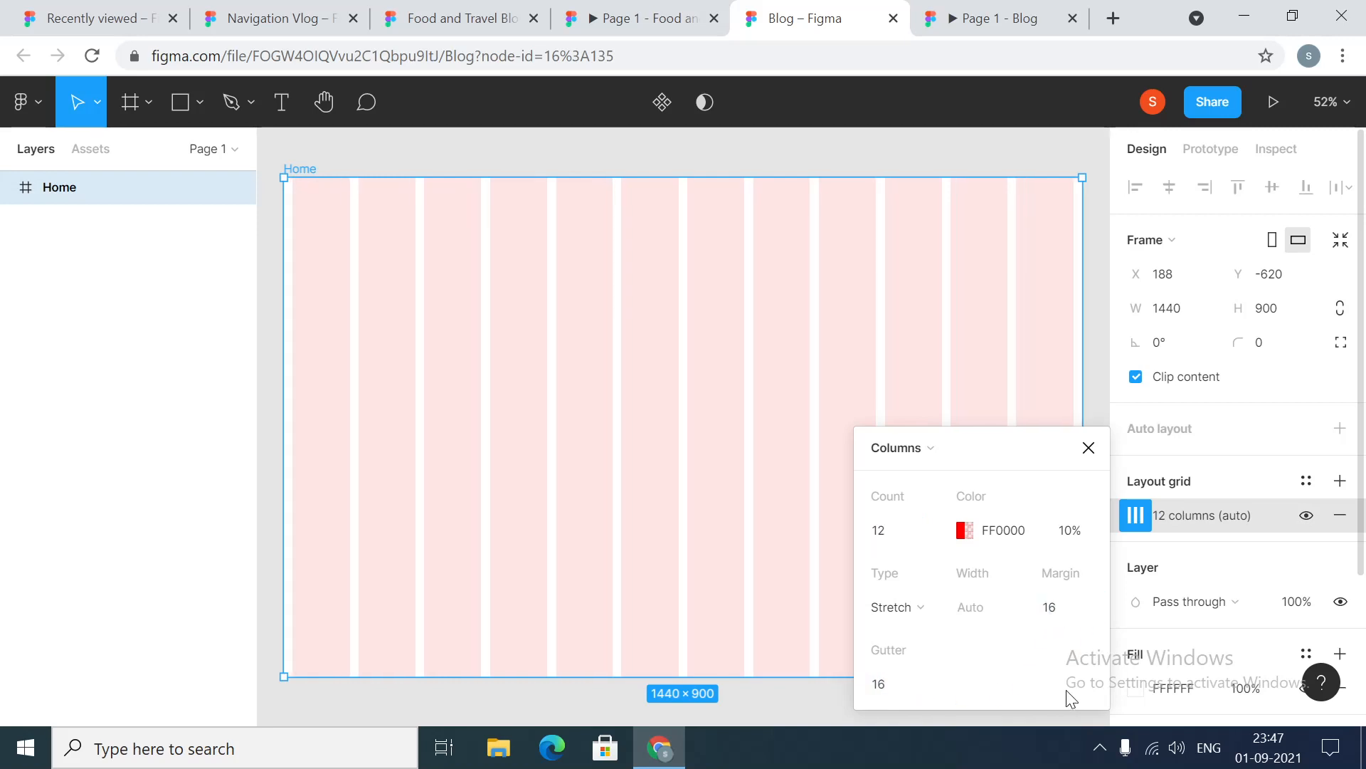
left_click(1088, 448)
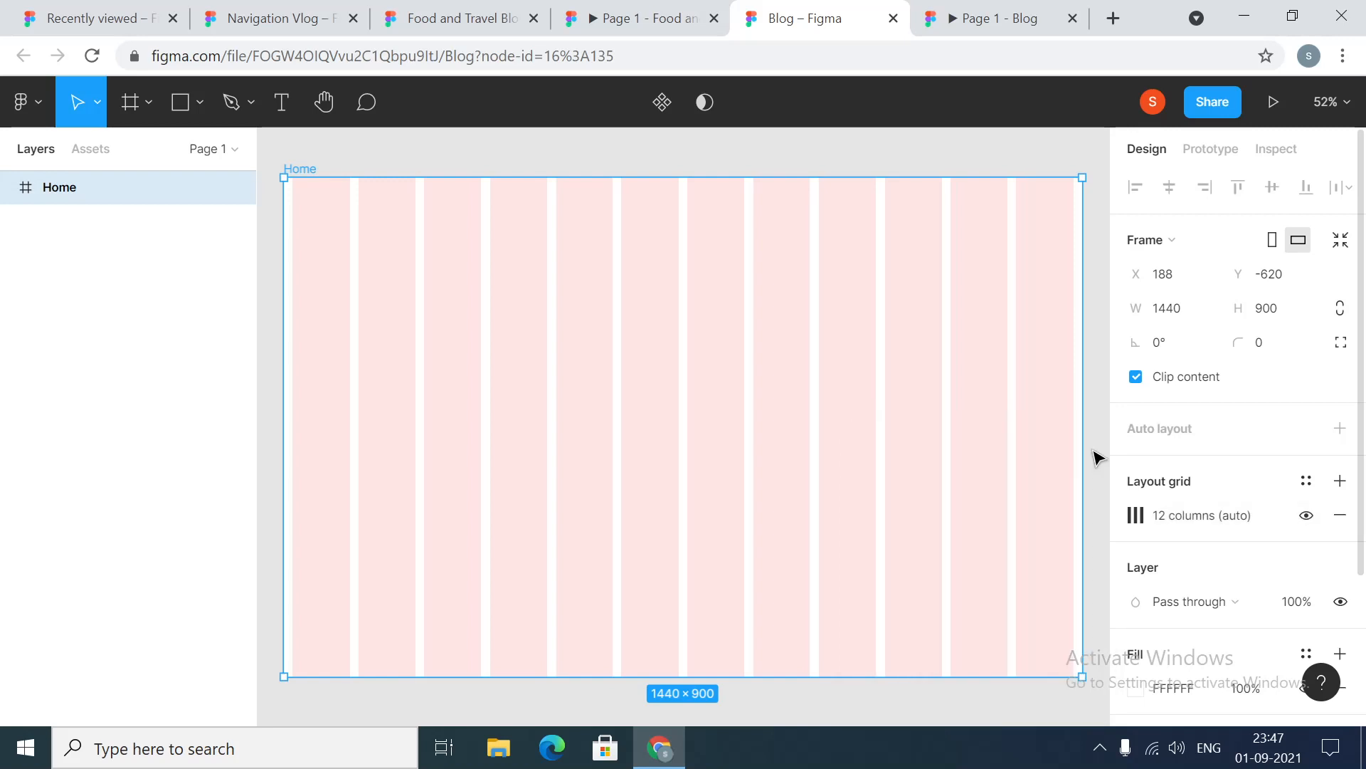
left_click(791, 156)
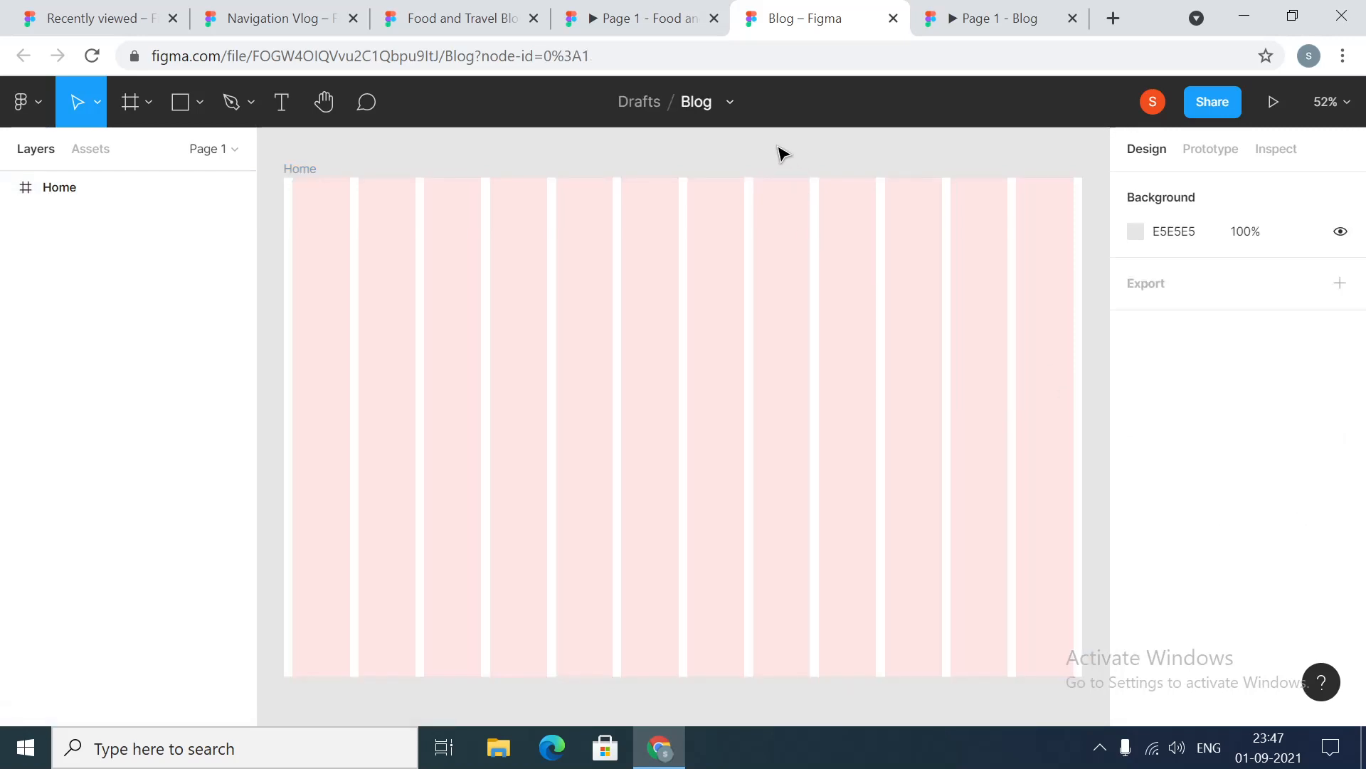
Switch to the Navigation Vlog file and copy the Navigation component together with the HOME link variants component
left_click(299, 7)
left_click(586, 192)
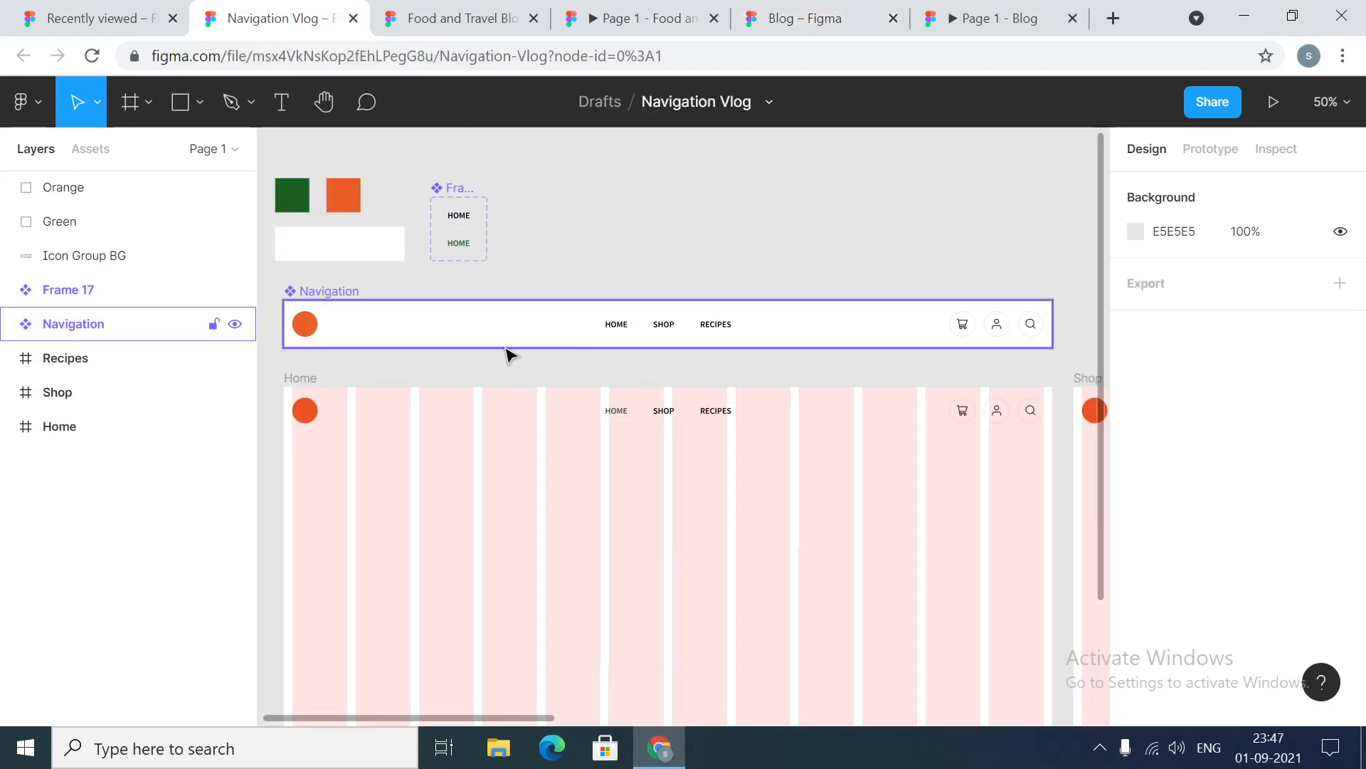
left_click(426, 345)
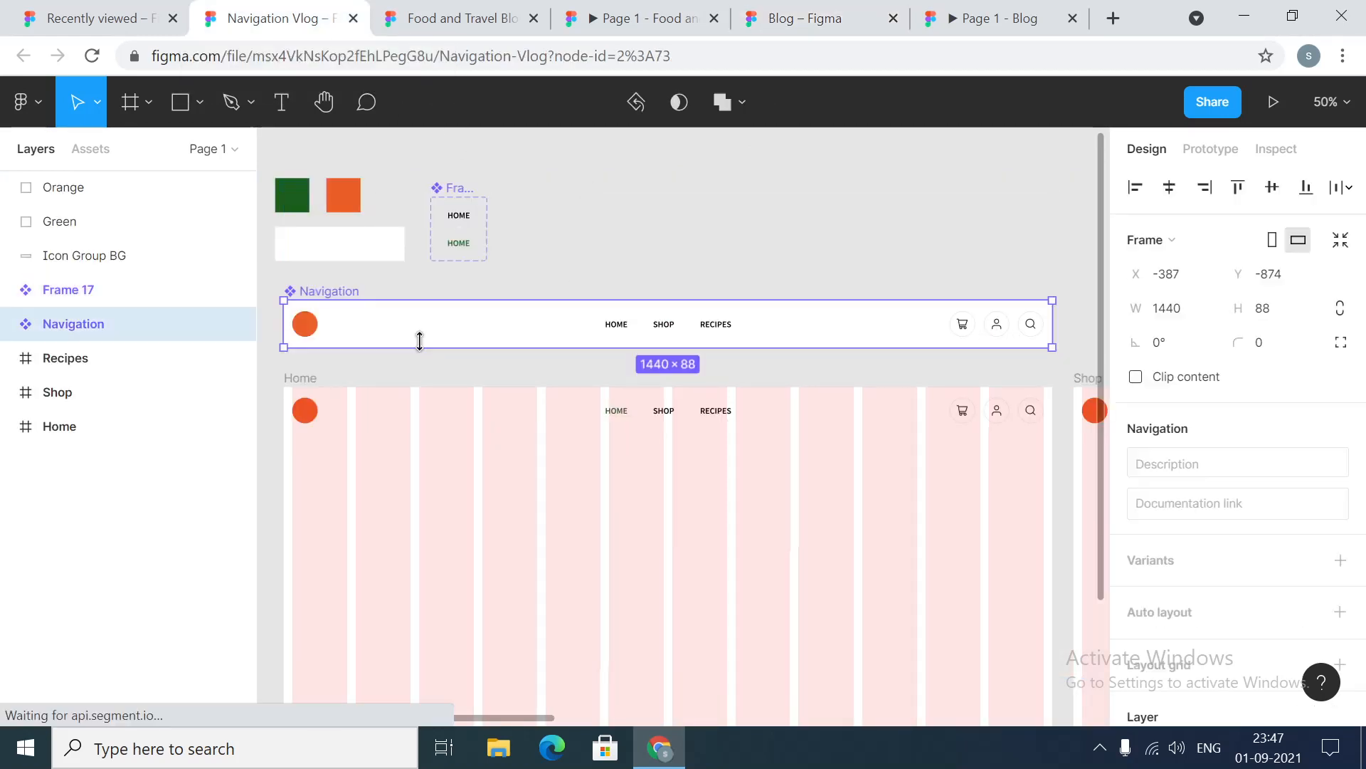
left_click(461, 189, "shift")
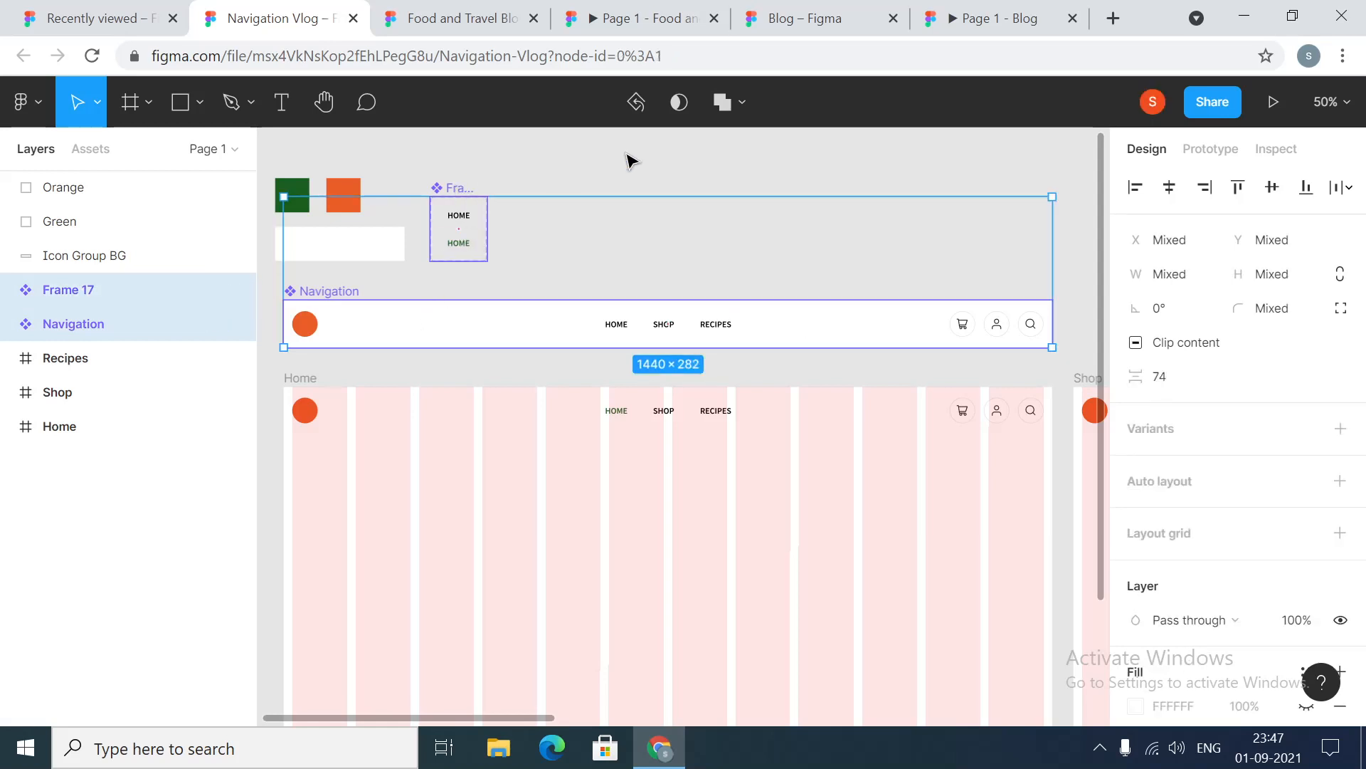
Switch back to the Blog file, paste the two navigation components and move them above the Home frame
left_click(893, 8)
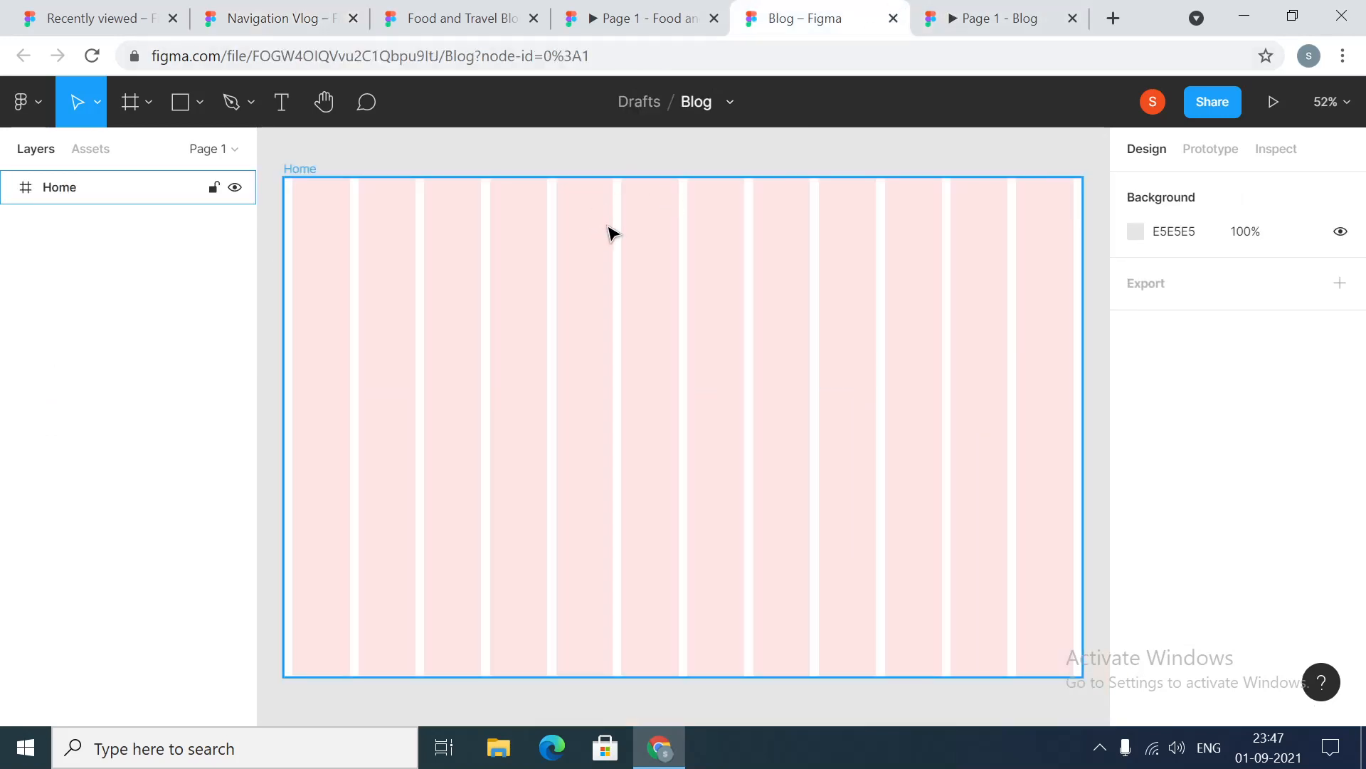
scroll(611, 231, "up", 3)
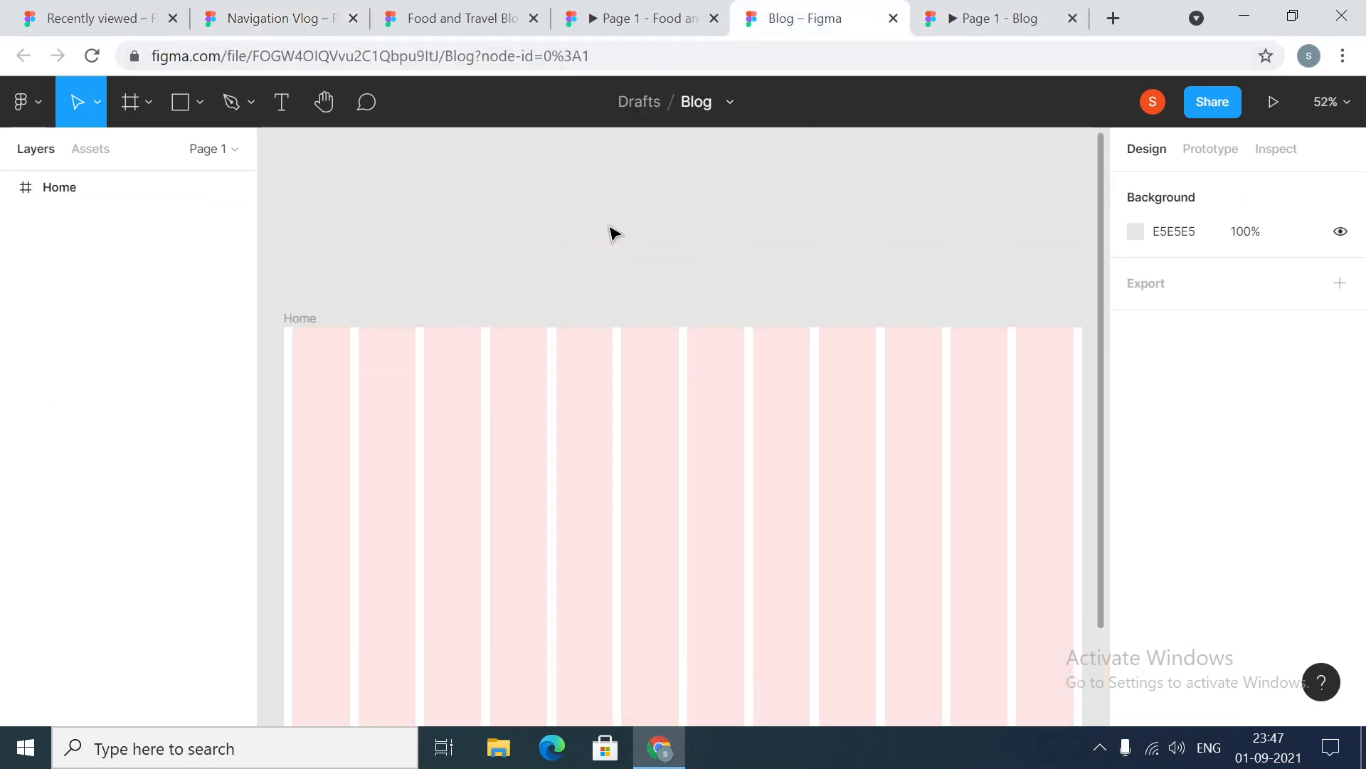
key("ctrl+v")
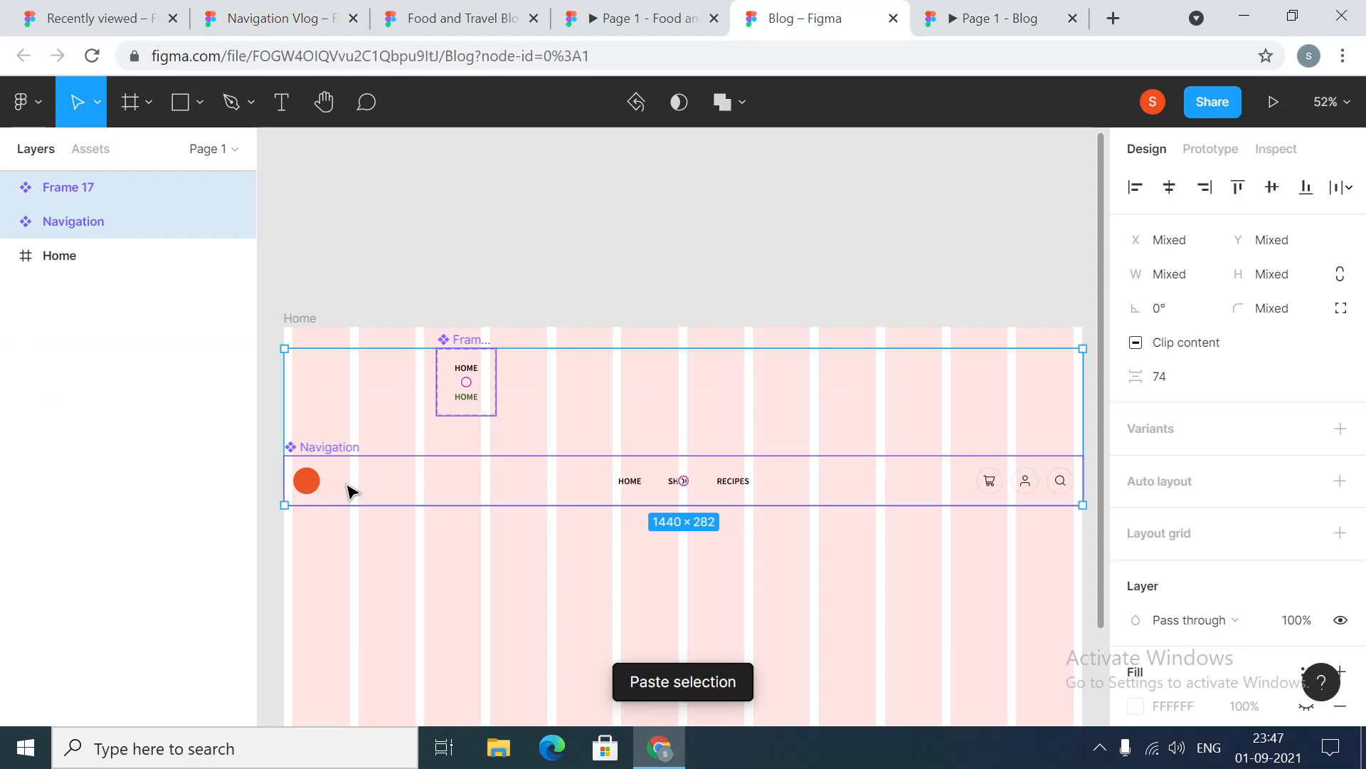
left_click_drag(349, 491, 348, 266)
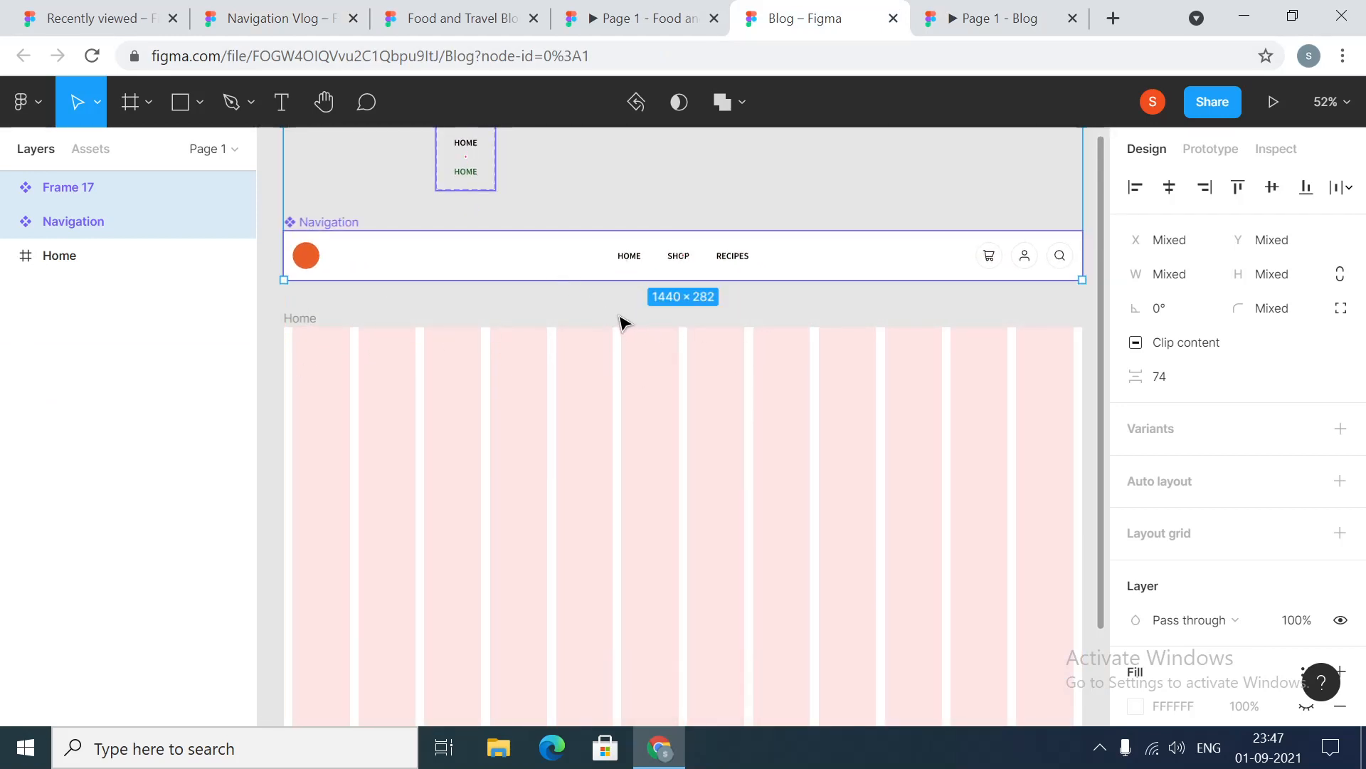
left_click(705, 186)
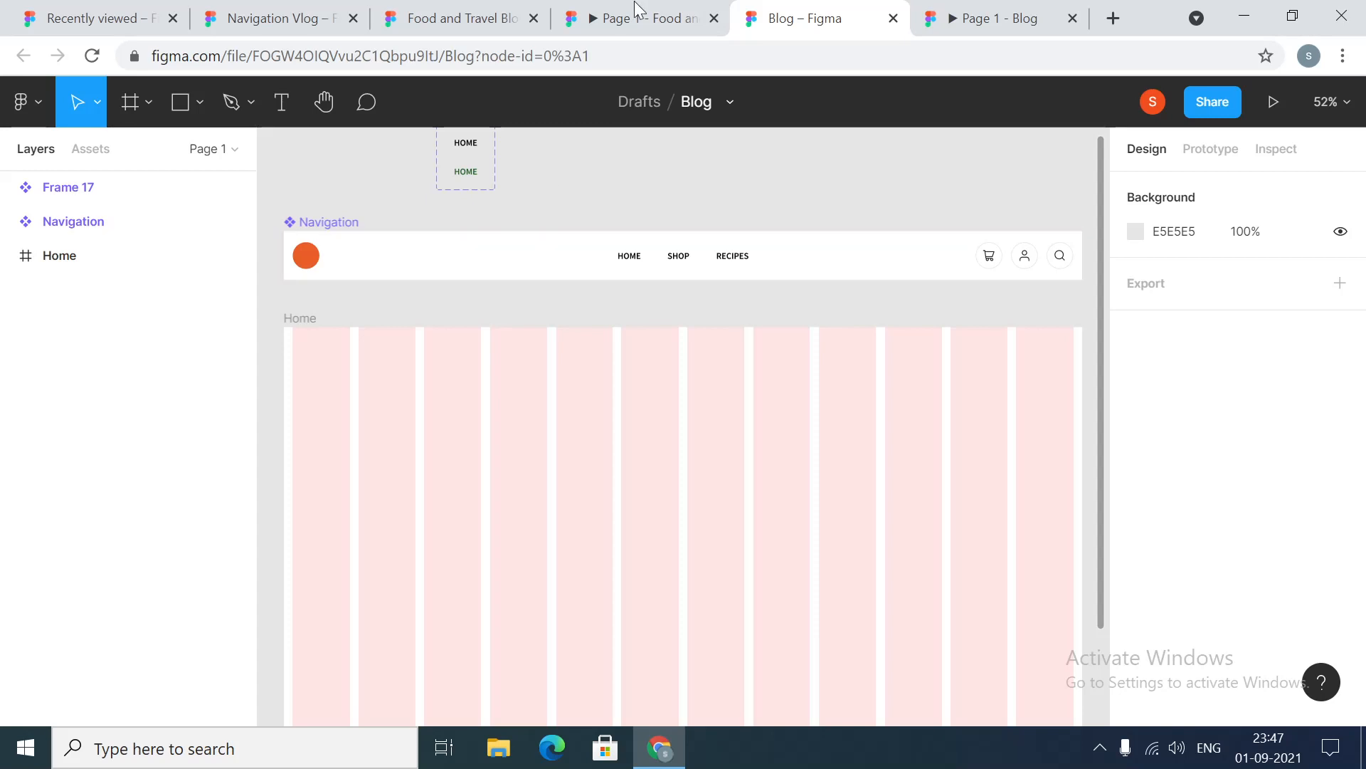
Check the navigation links in the Food and Travel Blog prototype, return to the Blog file and close the Blog prototype page
left_click(681, 10)
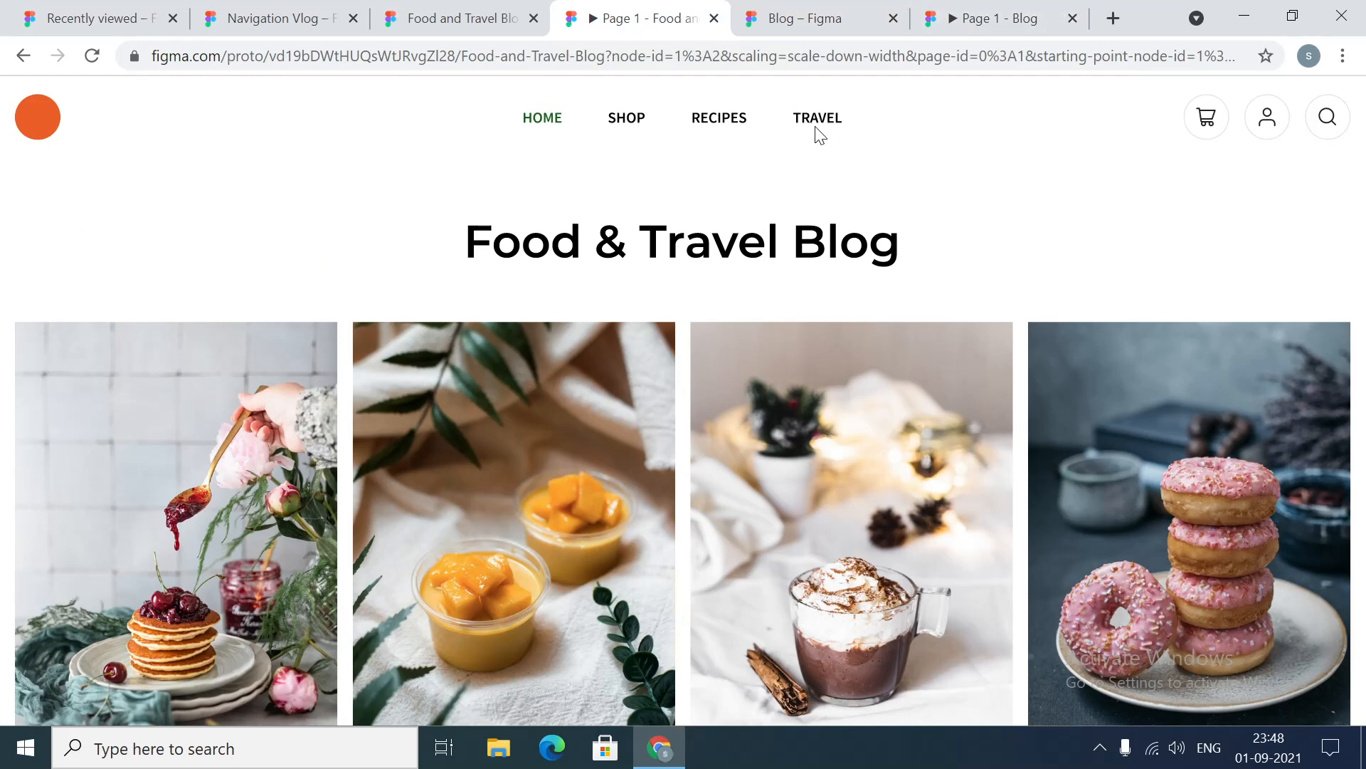
left_click(817, 19)
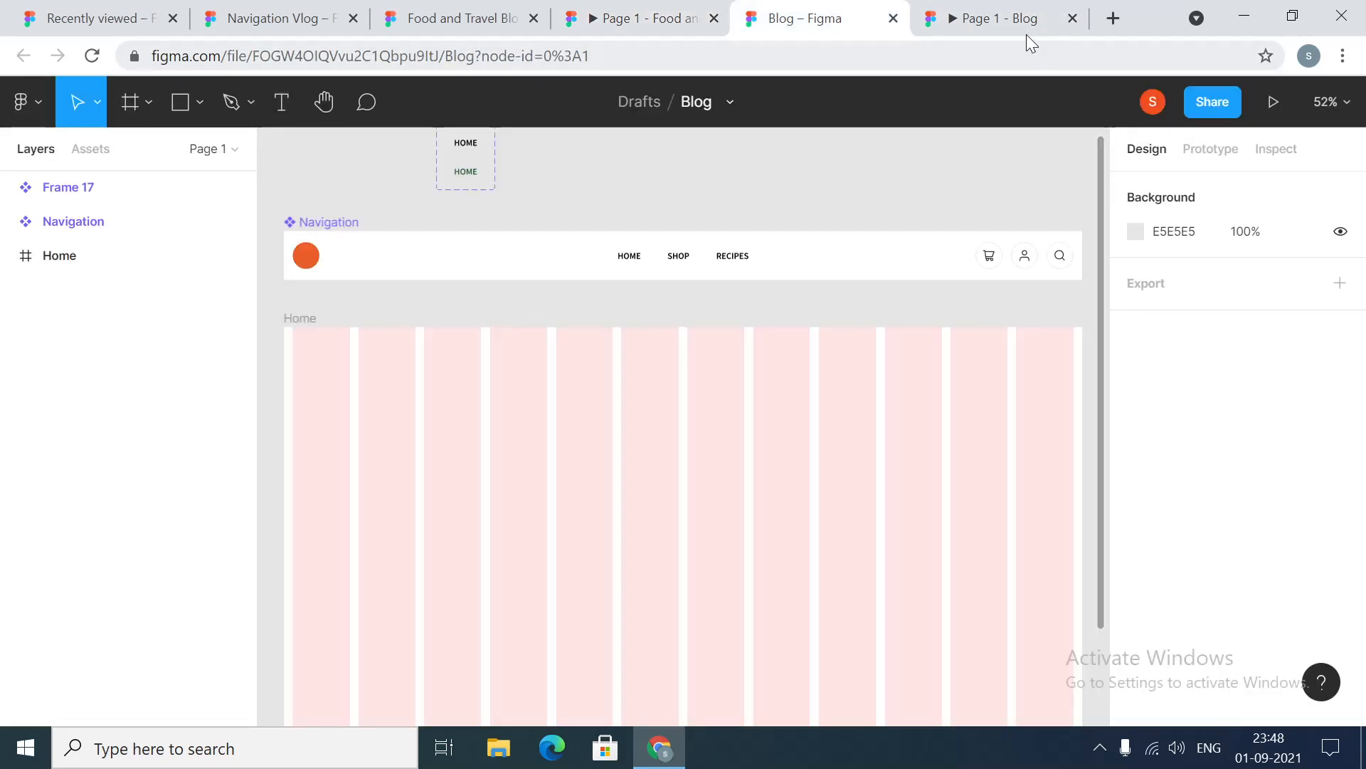
left_click(1073, 19)
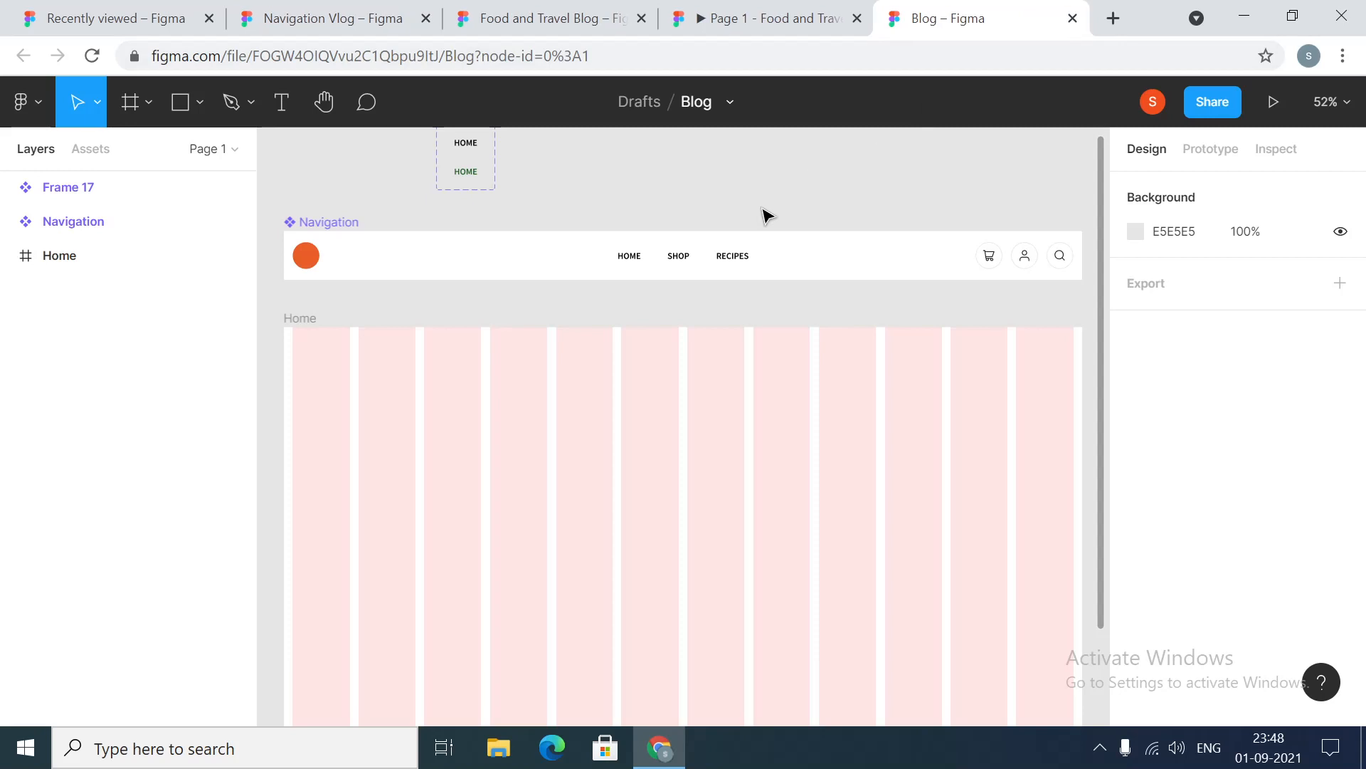
Duplicate the RECIPES link beside itself in the Navigation component and change the copy's text to TRAVEL
double_click(740, 263)
left_click(740, 263)
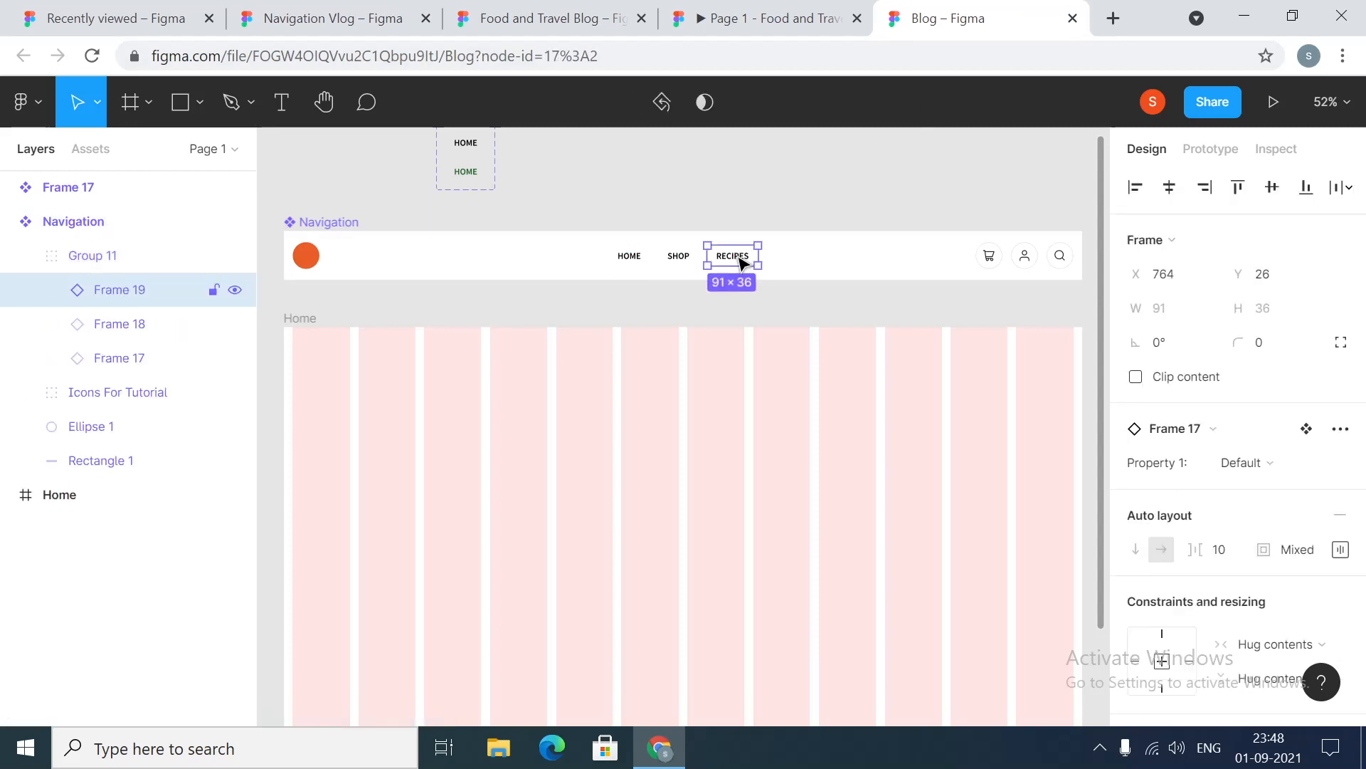
left_click_drag(740, 263, 800, 263)
double_click(800, 263)
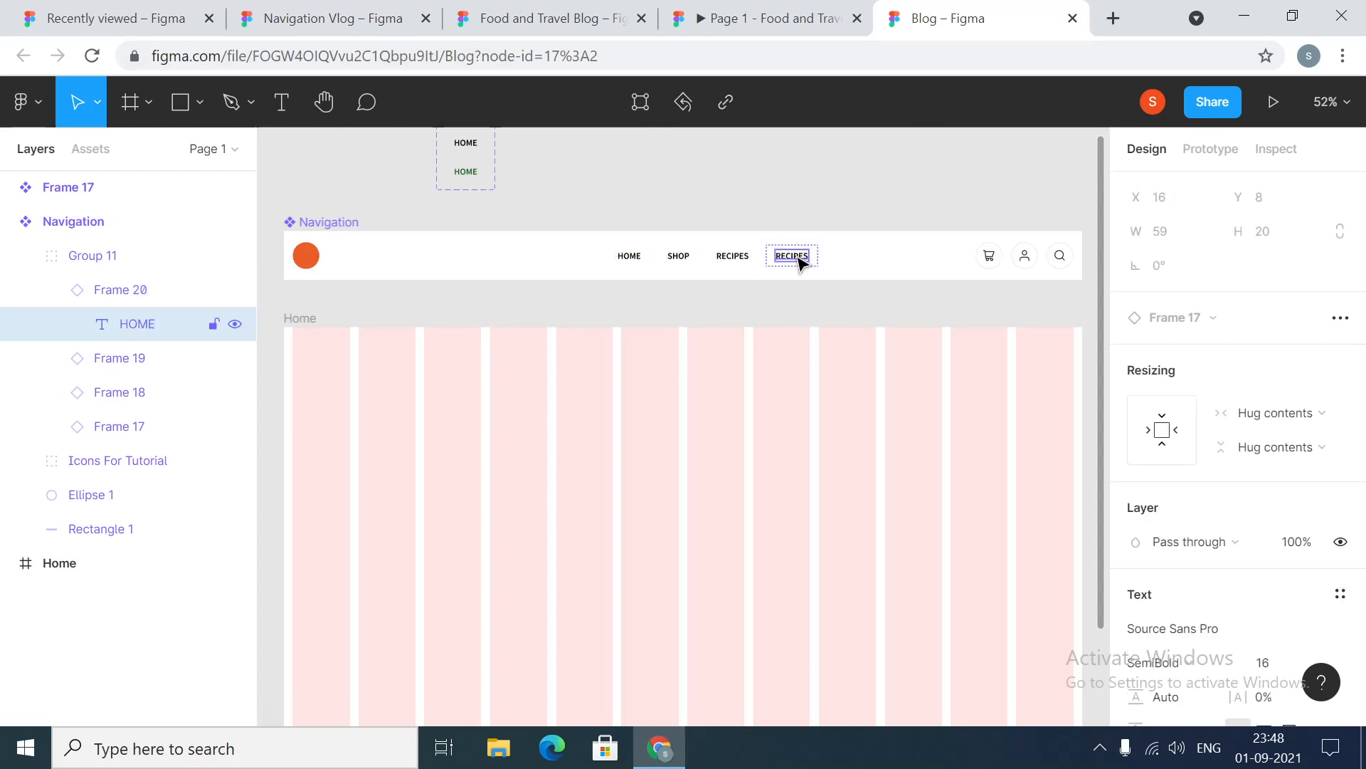
double_click(800, 263)
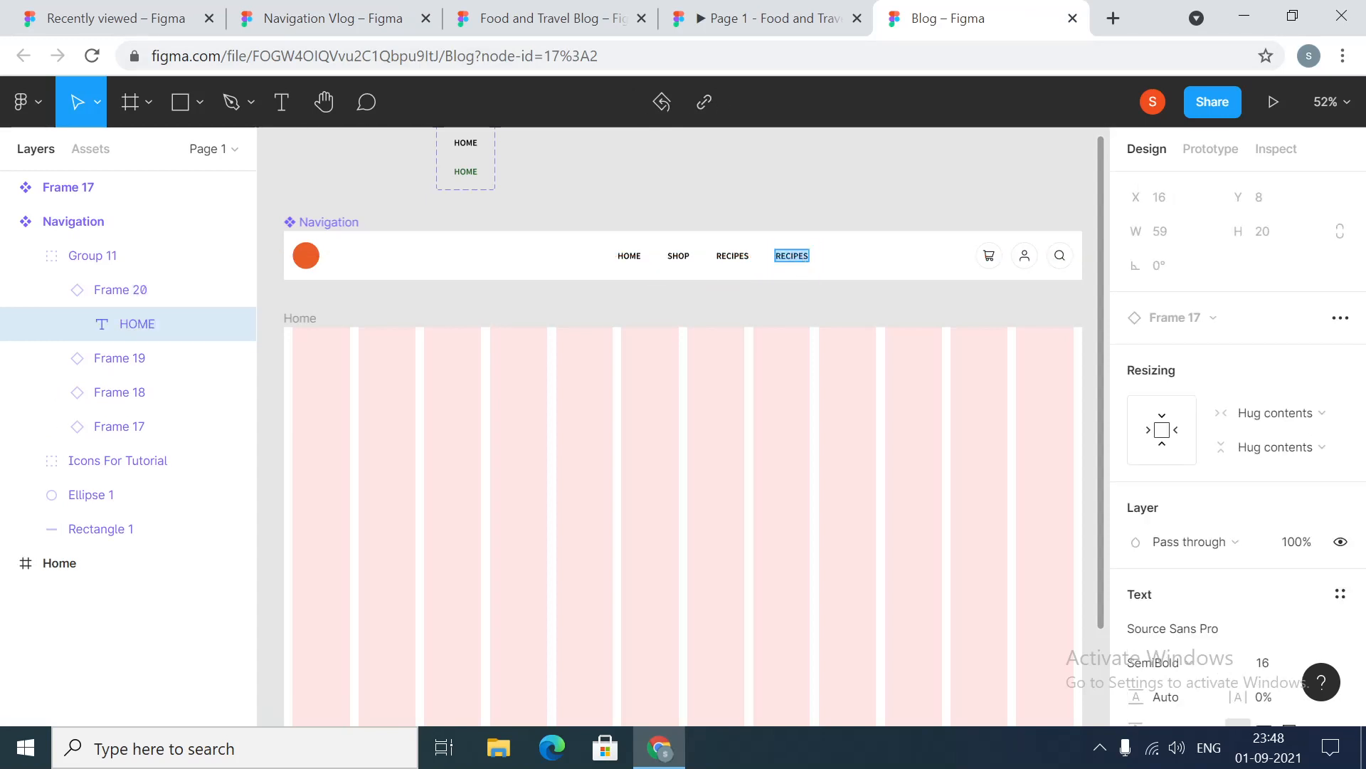
type("TRAVEL")
key("Escape")
Select the HOME, SHOP, RECIPES and TRAVEL links in the Navigation component and distribute their horizontal spacing evenly
scroll(800, 205, "down", 3)
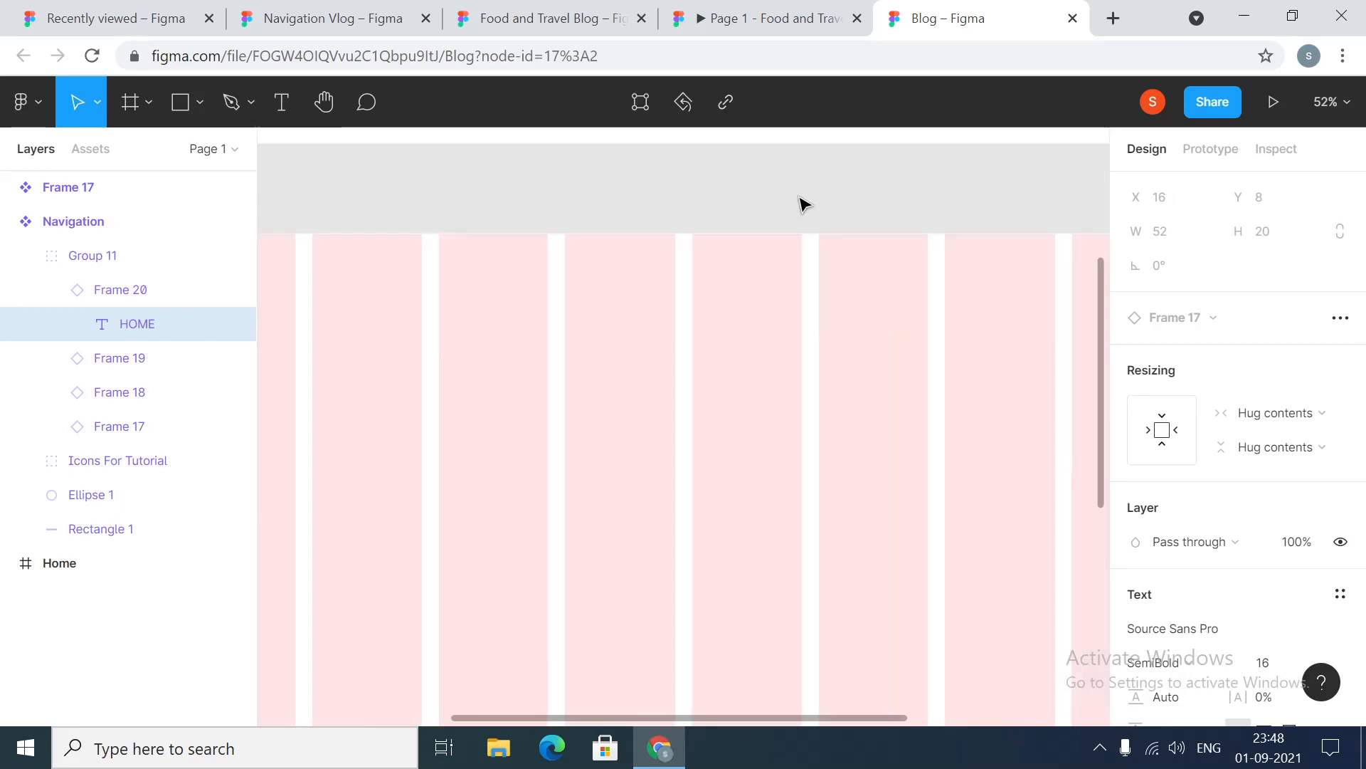
key("shift+0")
scroll(1060, 269, "up", 3)
scroll(1053, 269, "up", 4)
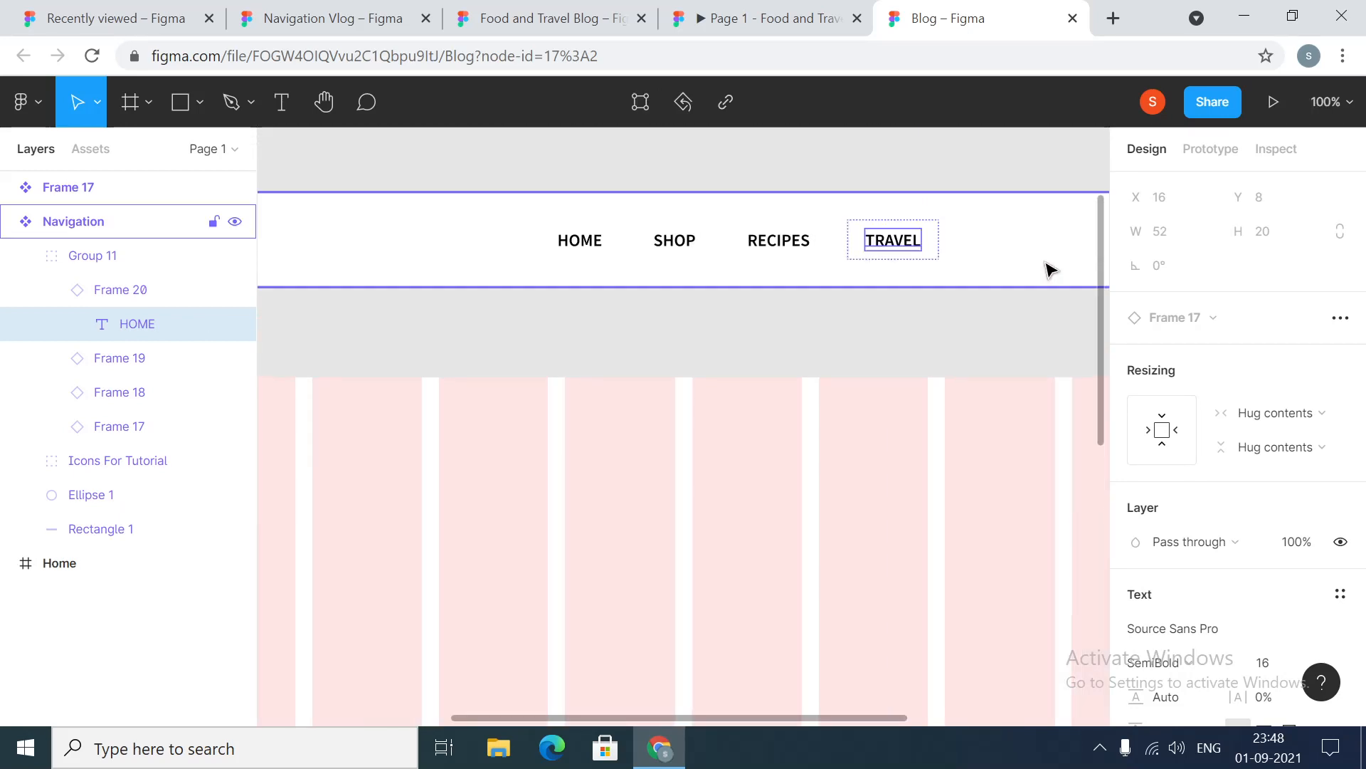
left_click(917, 237)
left_click(588, 329)
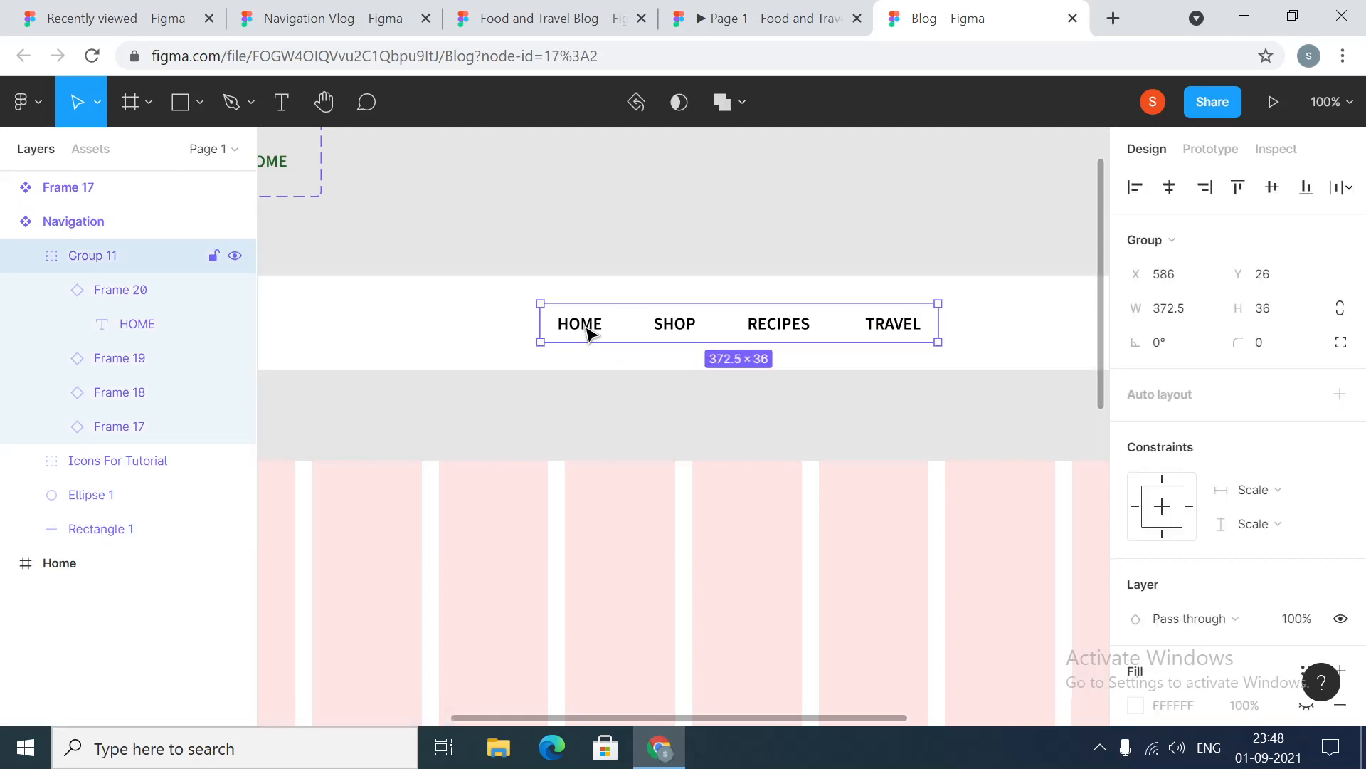
double_click(597, 330)
left_click(677, 332, "shift")
left_click(768, 337, "shift")
left_click(874, 337, "shift")
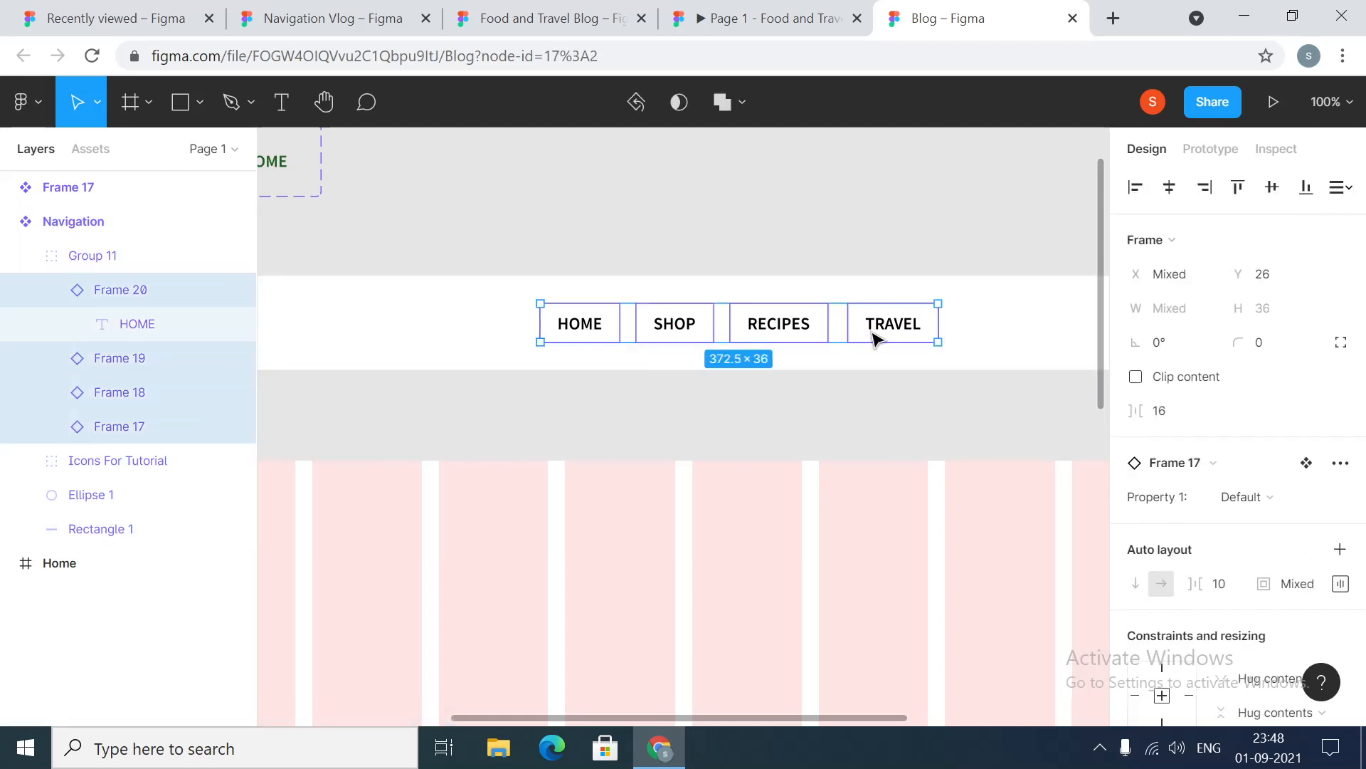
left_click(1344, 189)
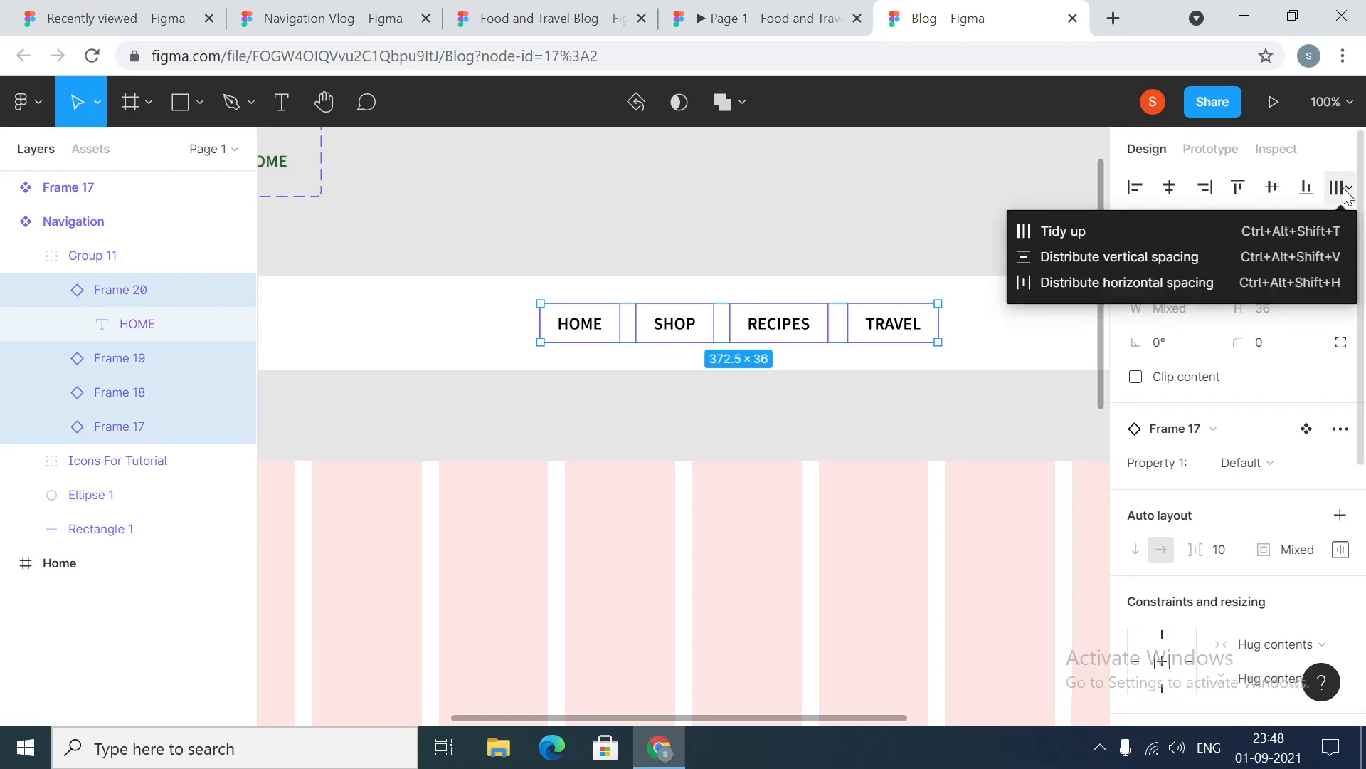
left_click(1141, 284)
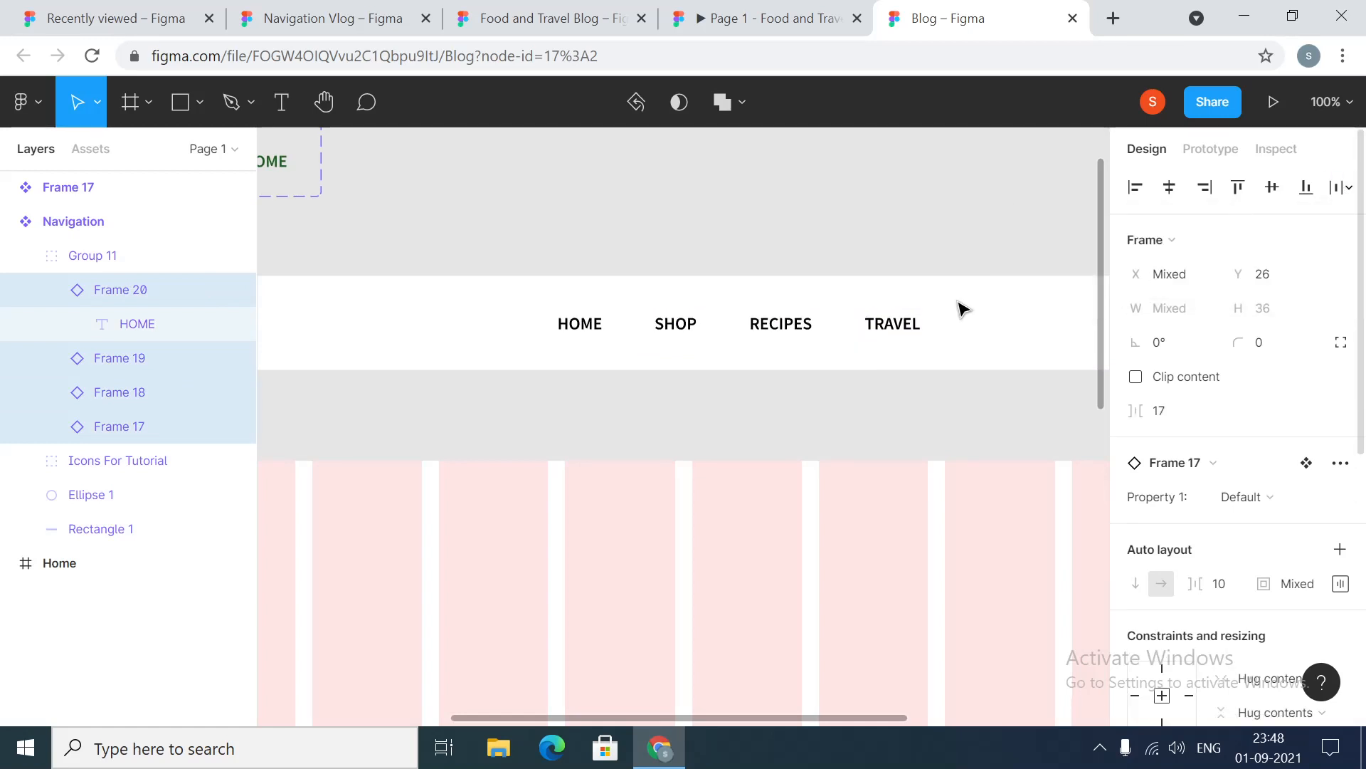
Set the horizontal spacing between the four navigation links to 16
left_click(1162, 411)
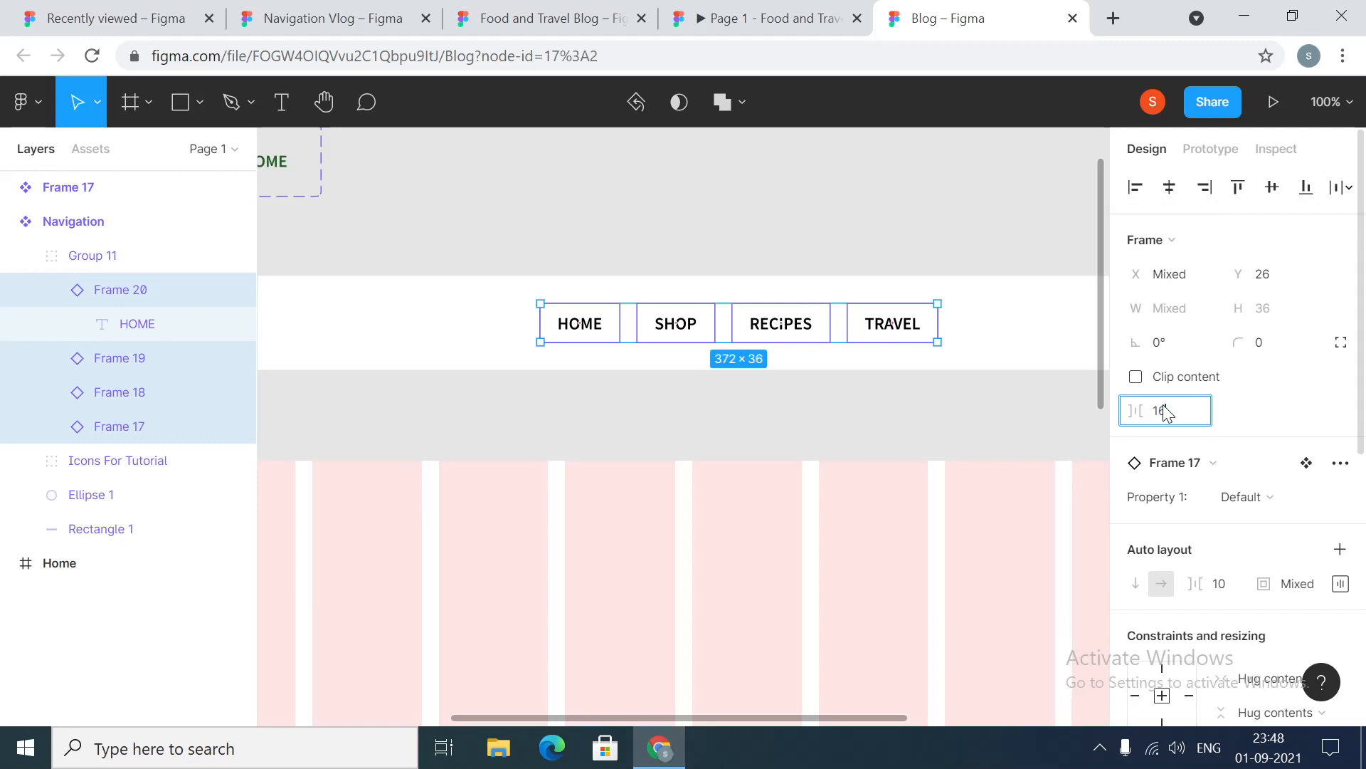
type("16")
key("Return")
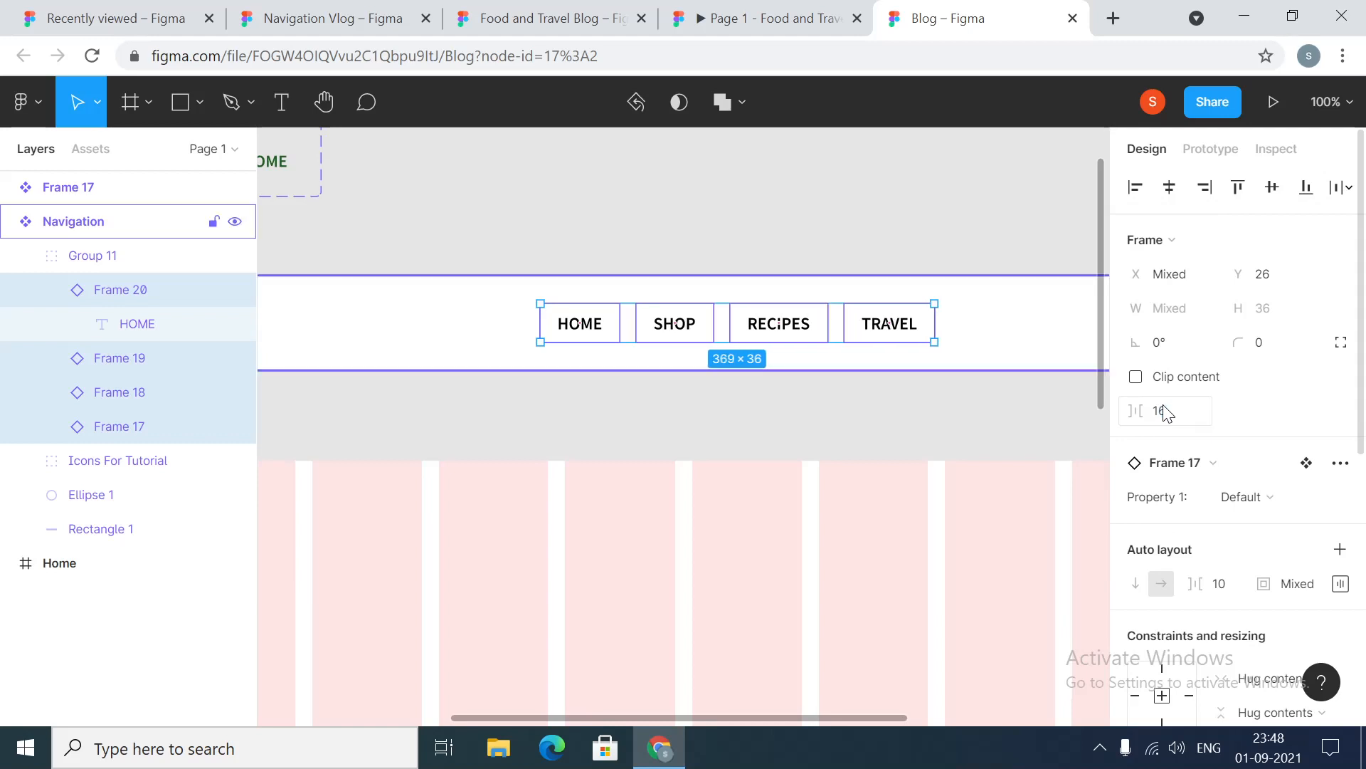
Center the group of navigation links horizontally within the Navigation component
key("minus")
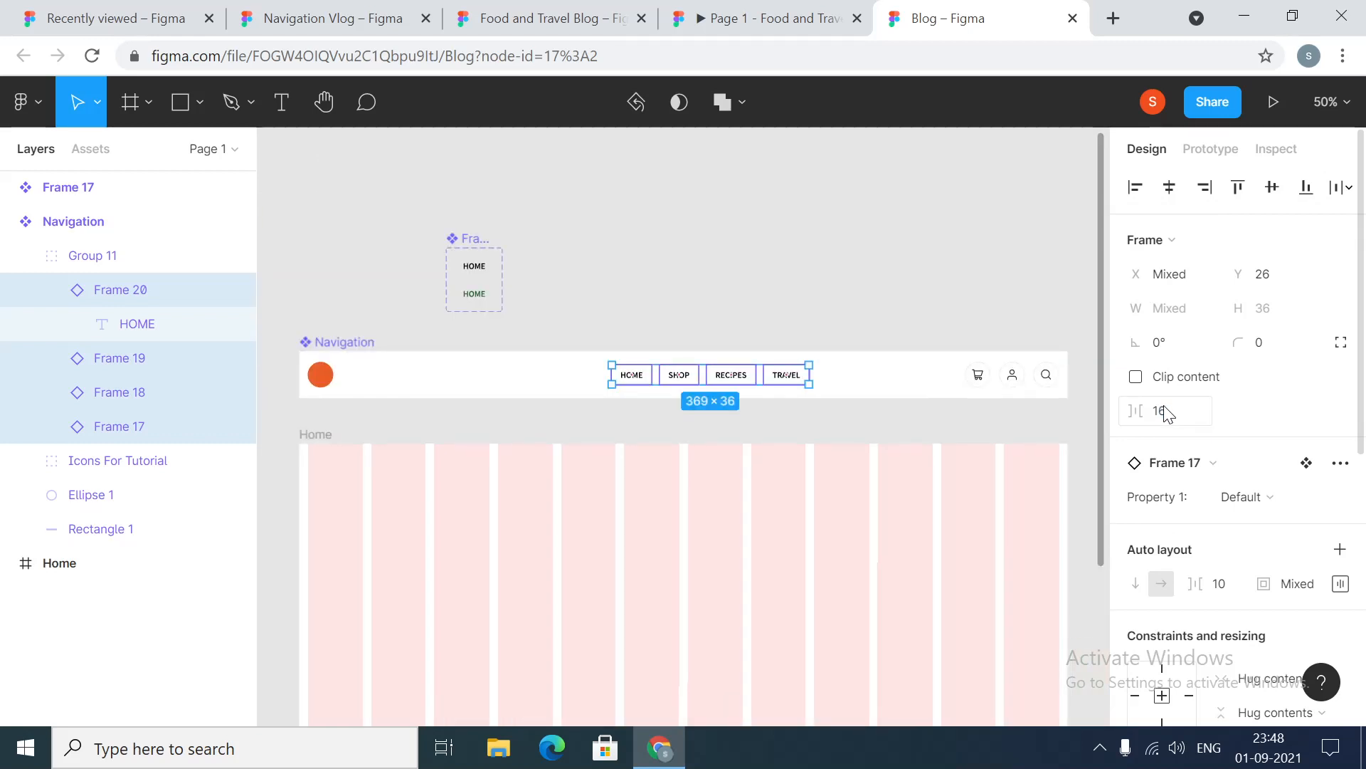
left_click(909, 305)
double_click(705, 374)
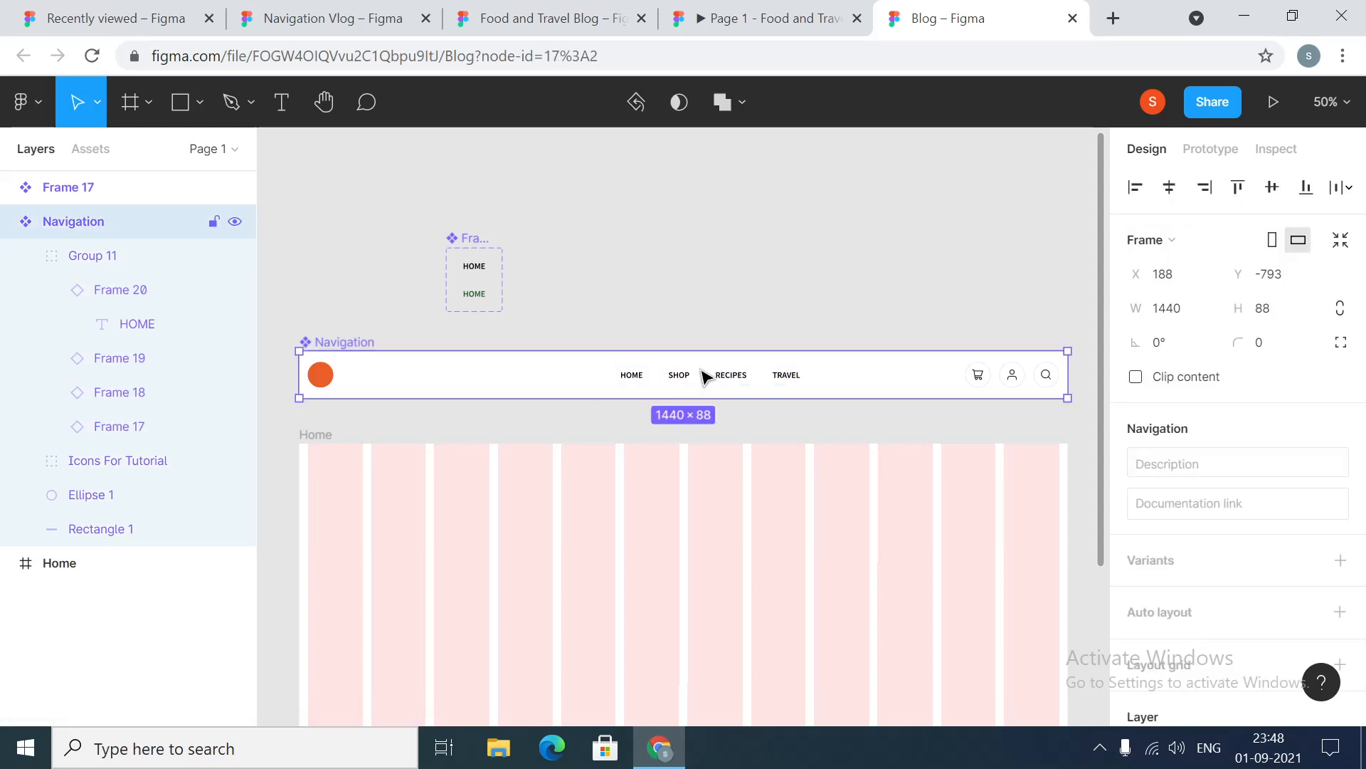
left_click(1171, 188)
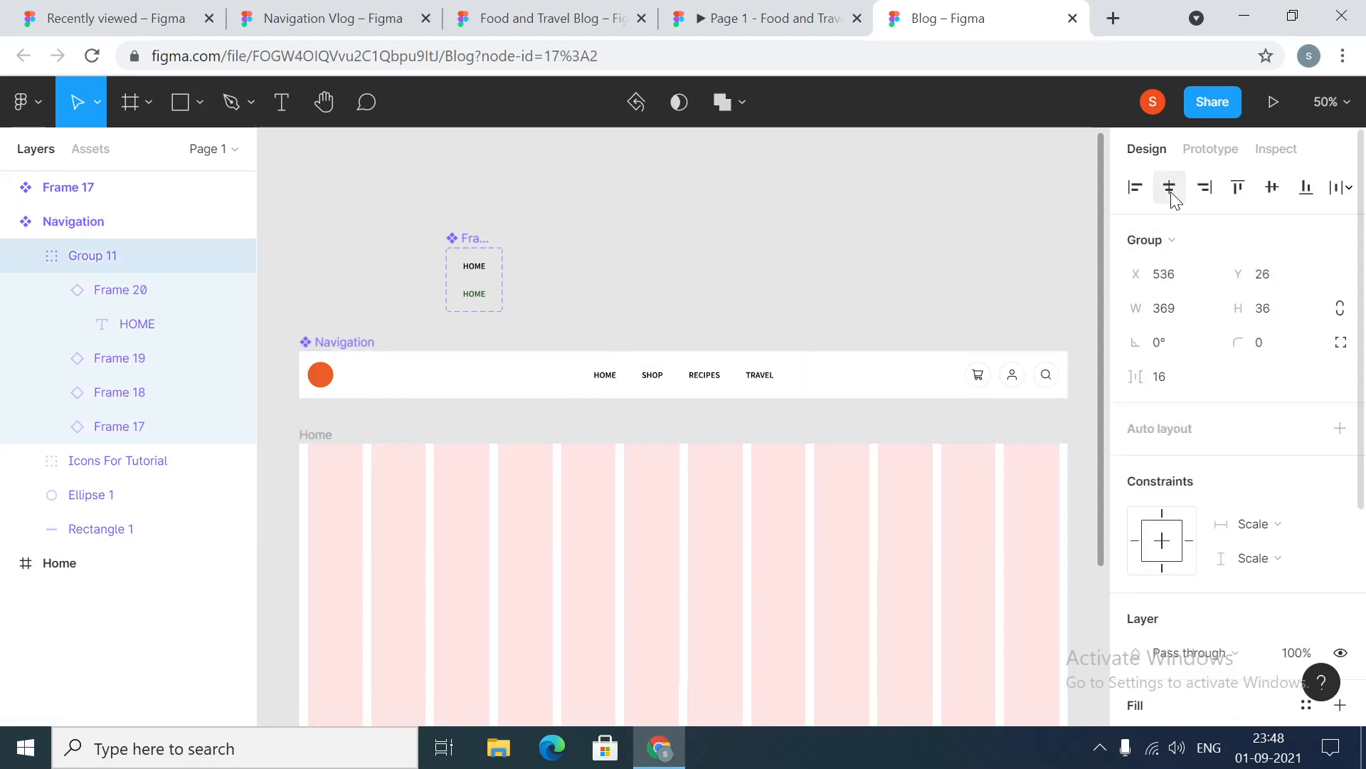
Group the link group, the icons, the orange circle and the background rectangle together inside the Navigation component
left_click(730, 268)
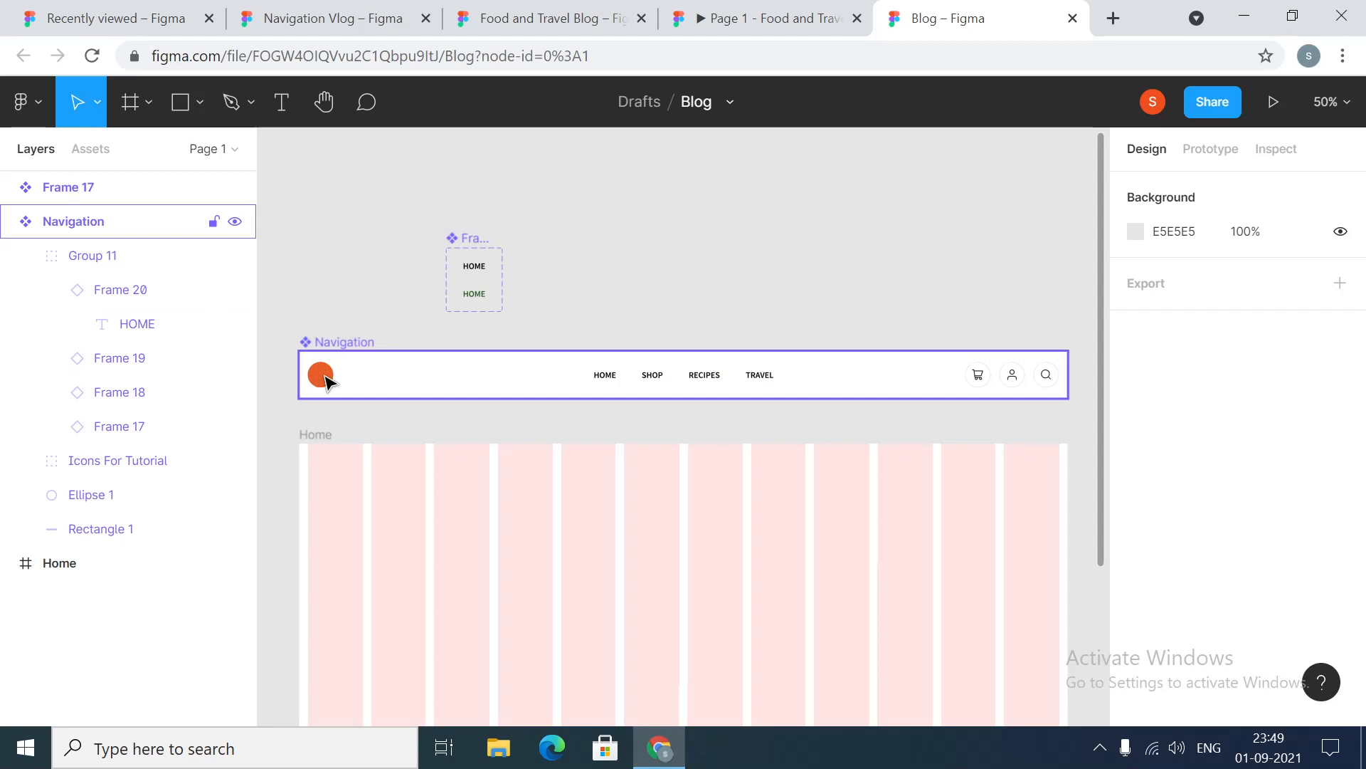
left_click(114, 258)
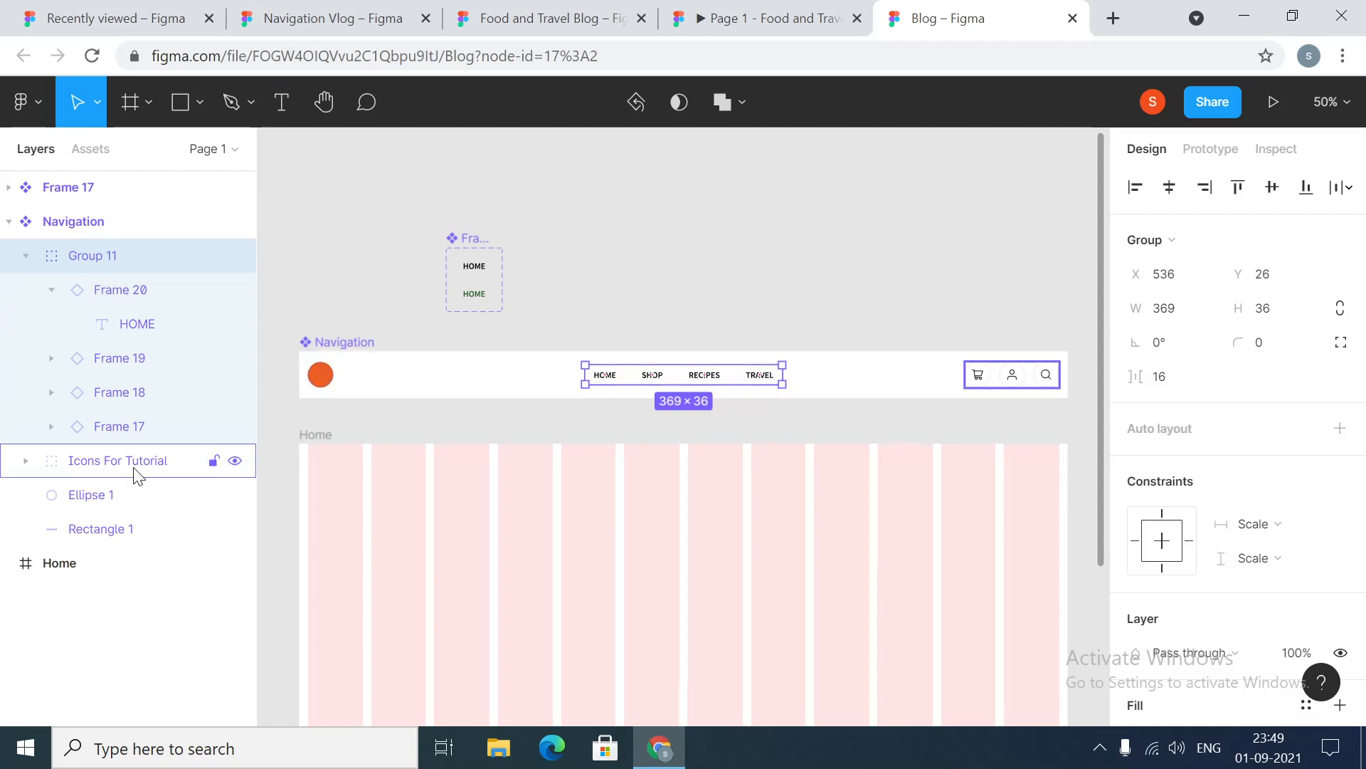
left_click(186, 460, "shift")
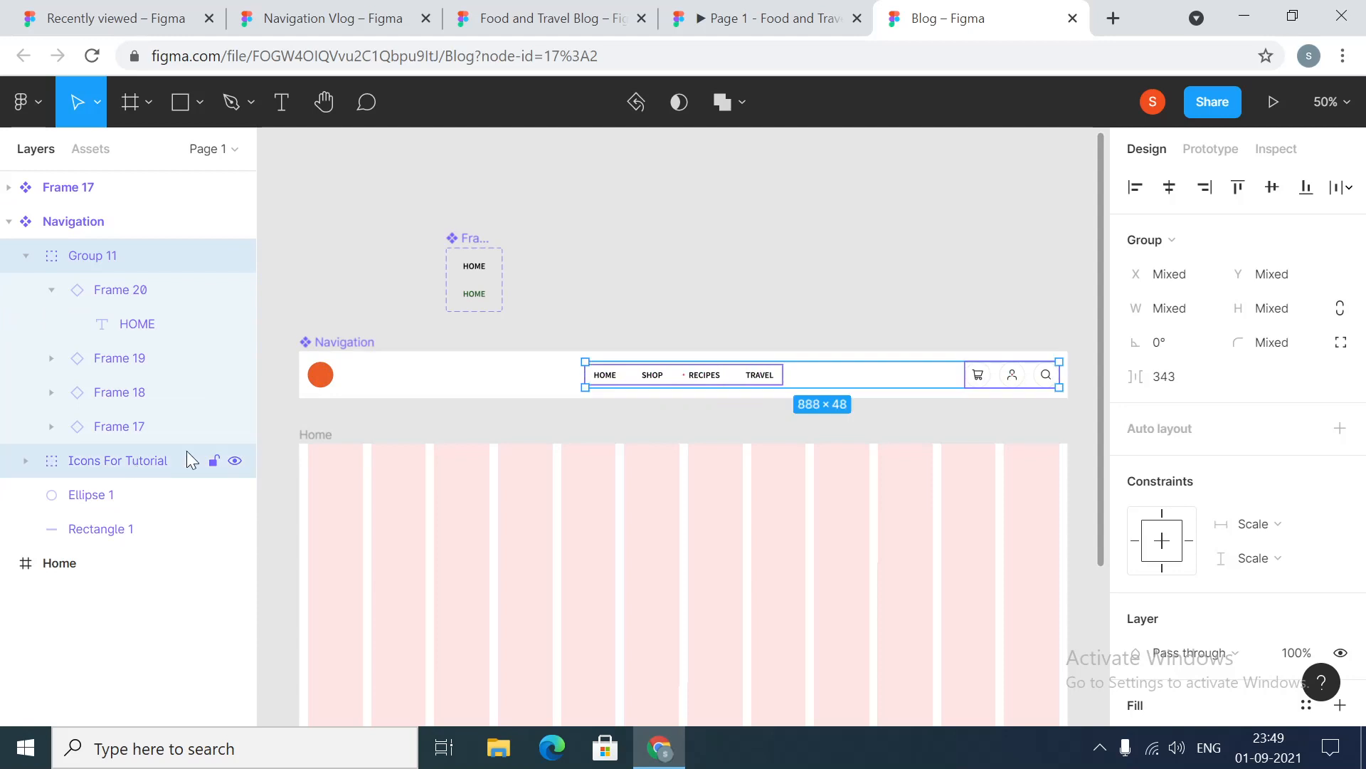
left_click(113, 496, "shift")
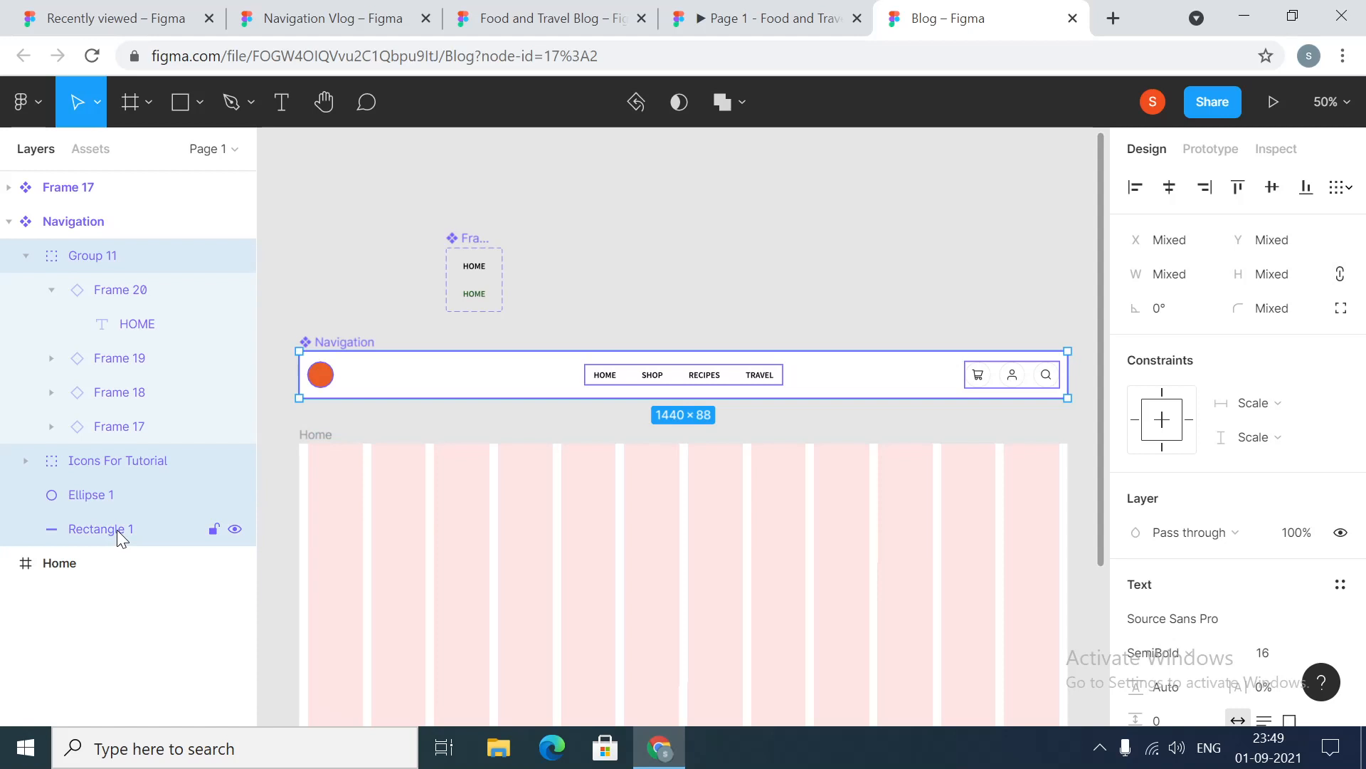
right_click(92, 264)
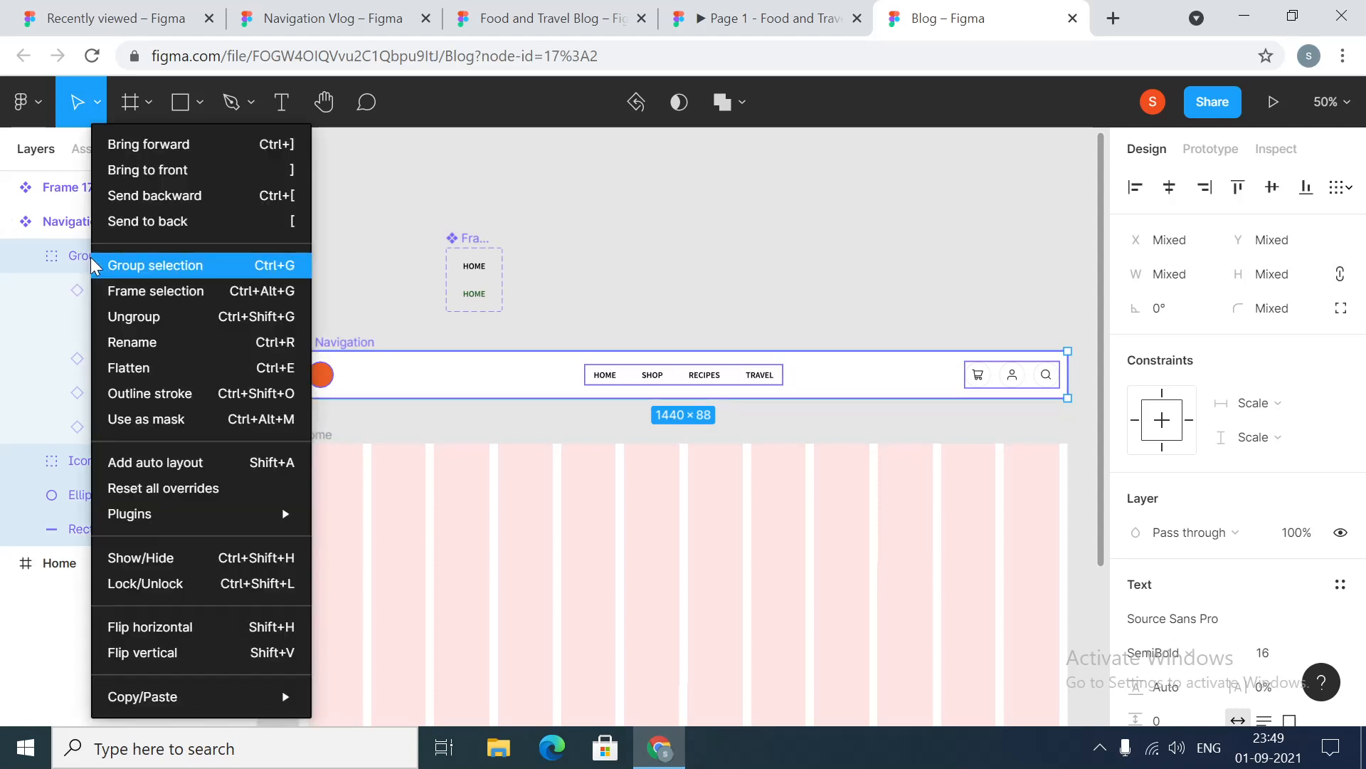
left_click(135, 266)
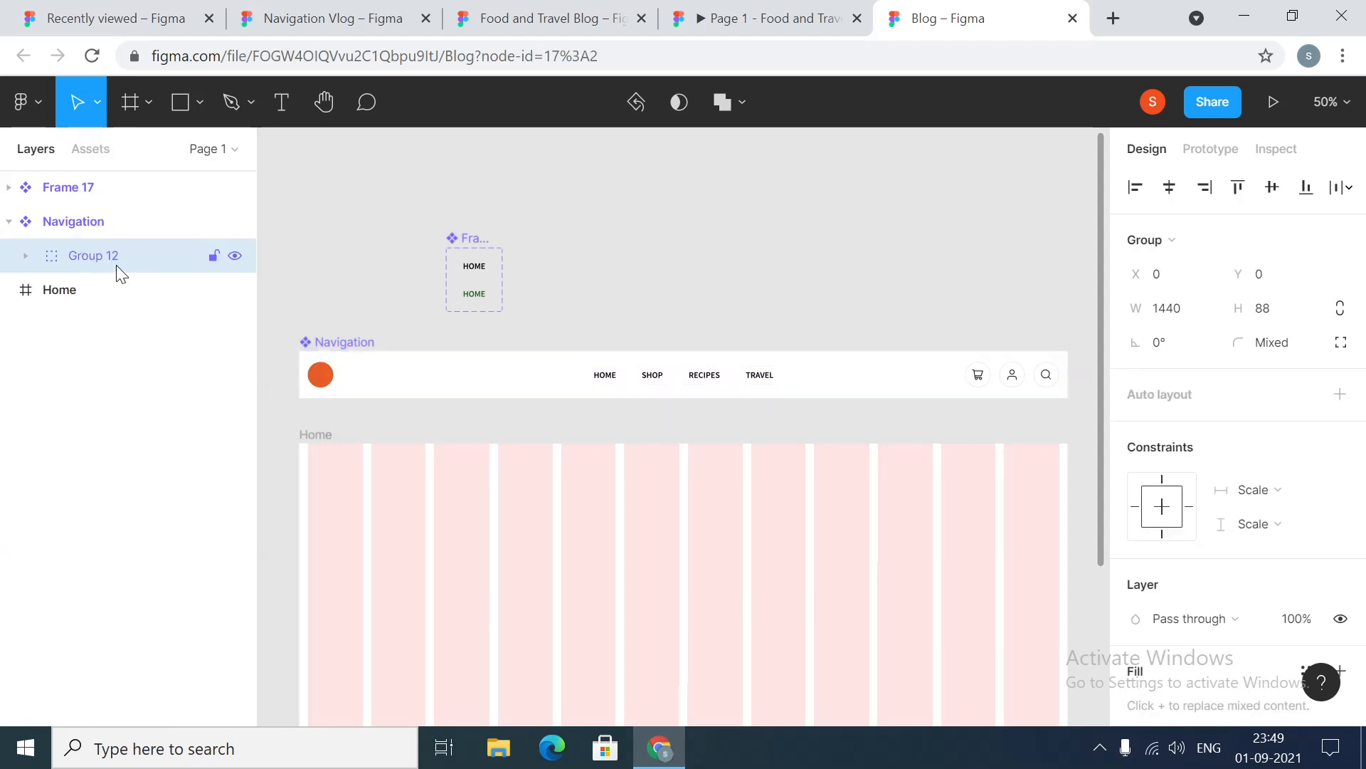
left_click(765, 269)
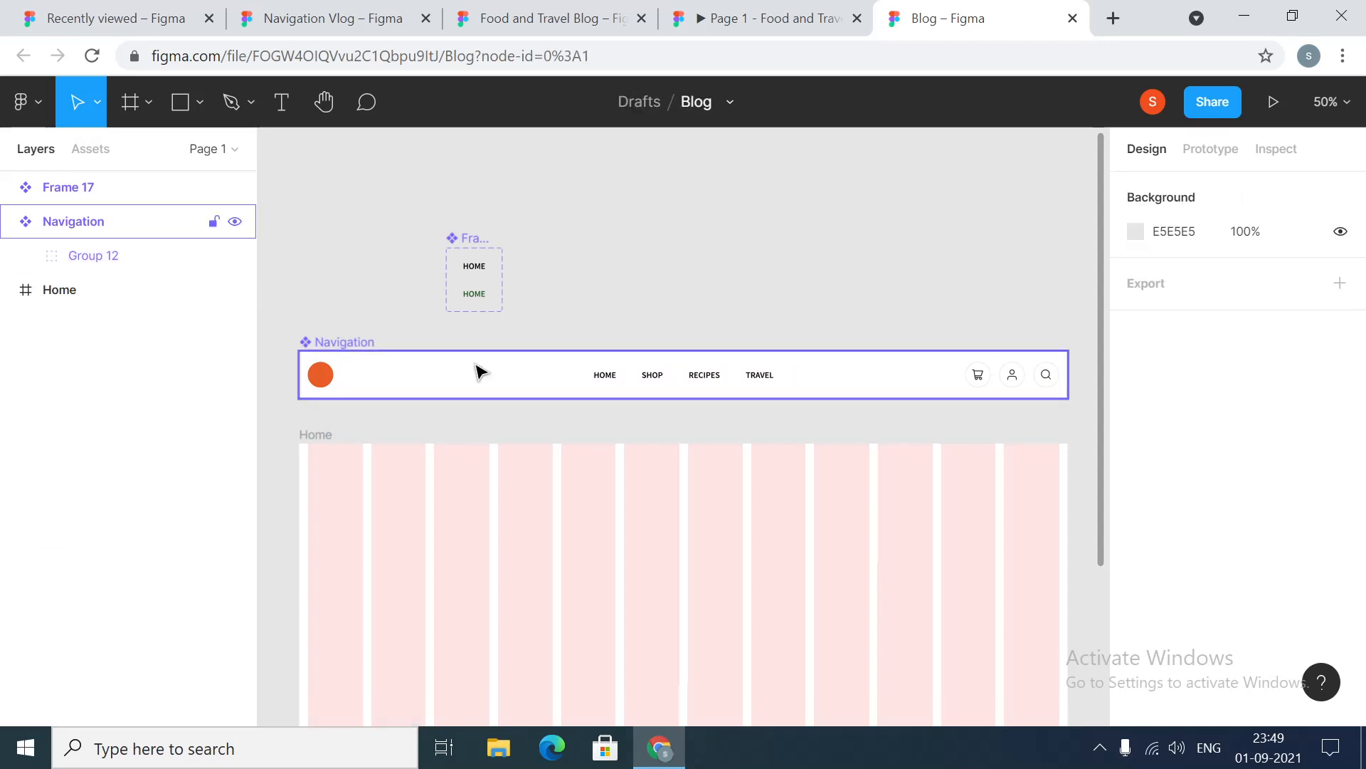
double_click(321, 380)
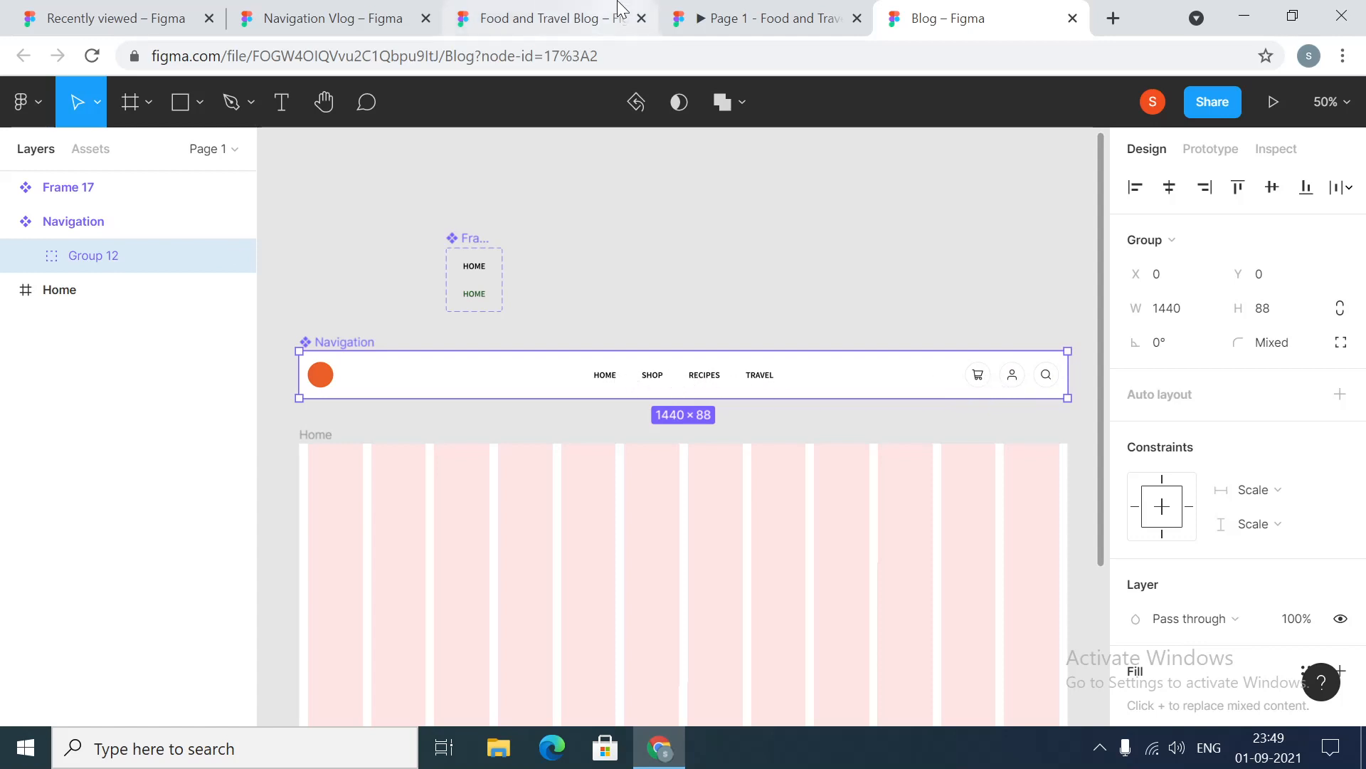
Switch to the Food and Travel Blog file and test the Home frame's resizing by narrowing it to 1253 and restoring its width to 1440
left_click(588, 10)
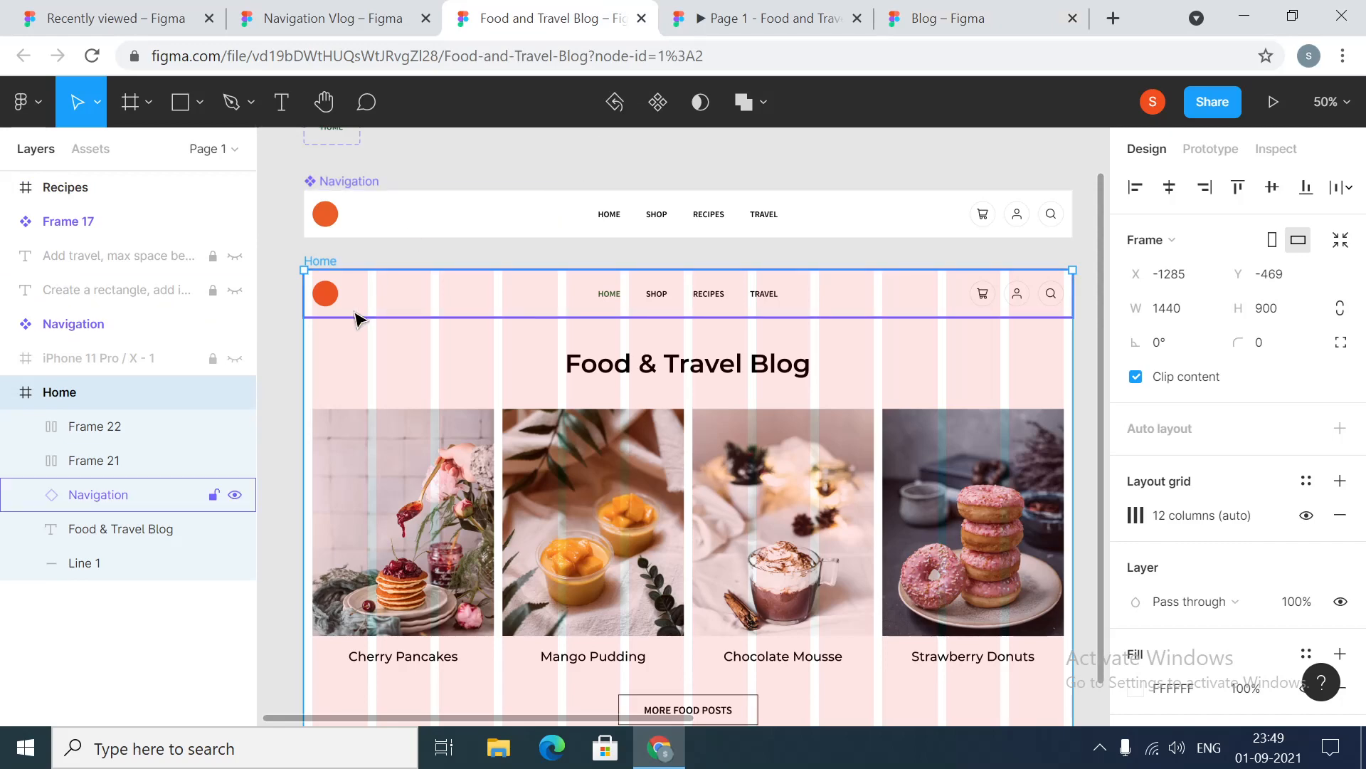
left_click_drag(303, 342, 402, 340)
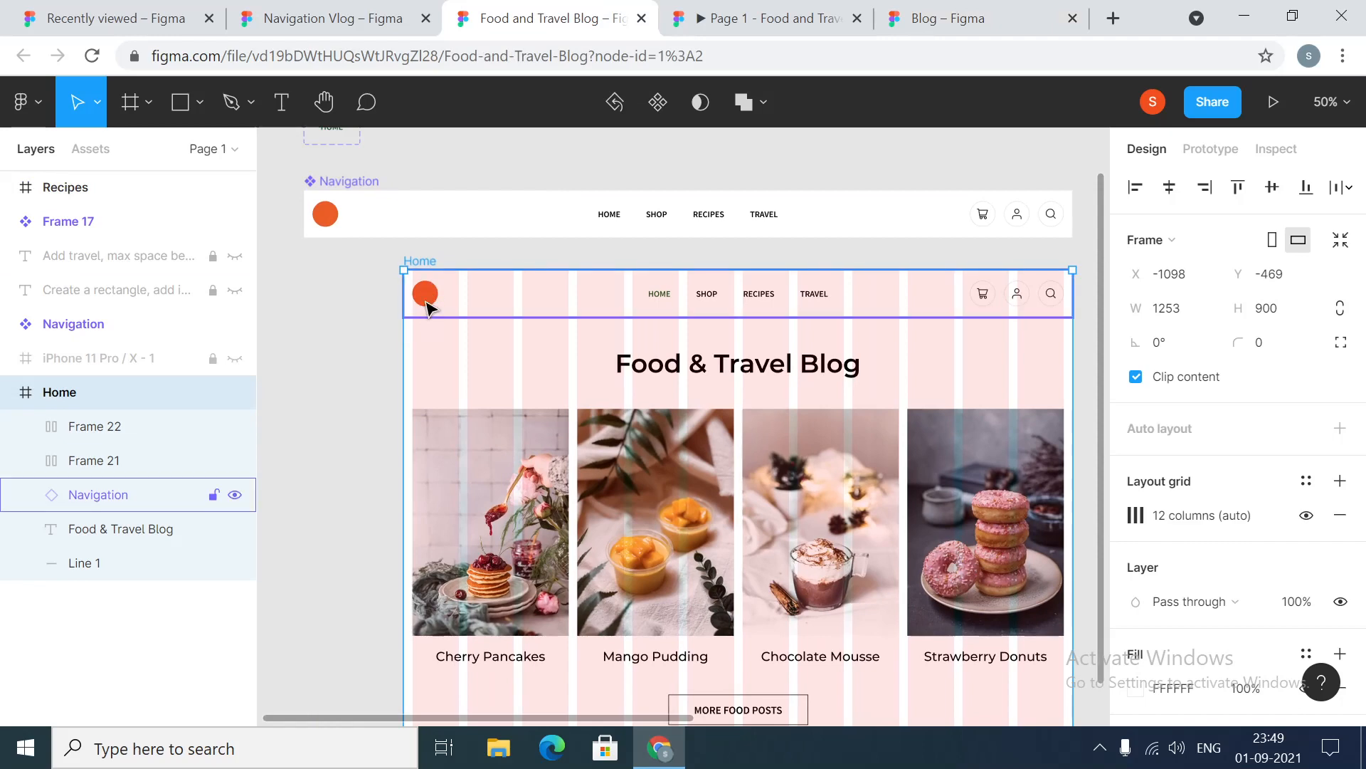
left_click_drag(401, 368, 304, 367)
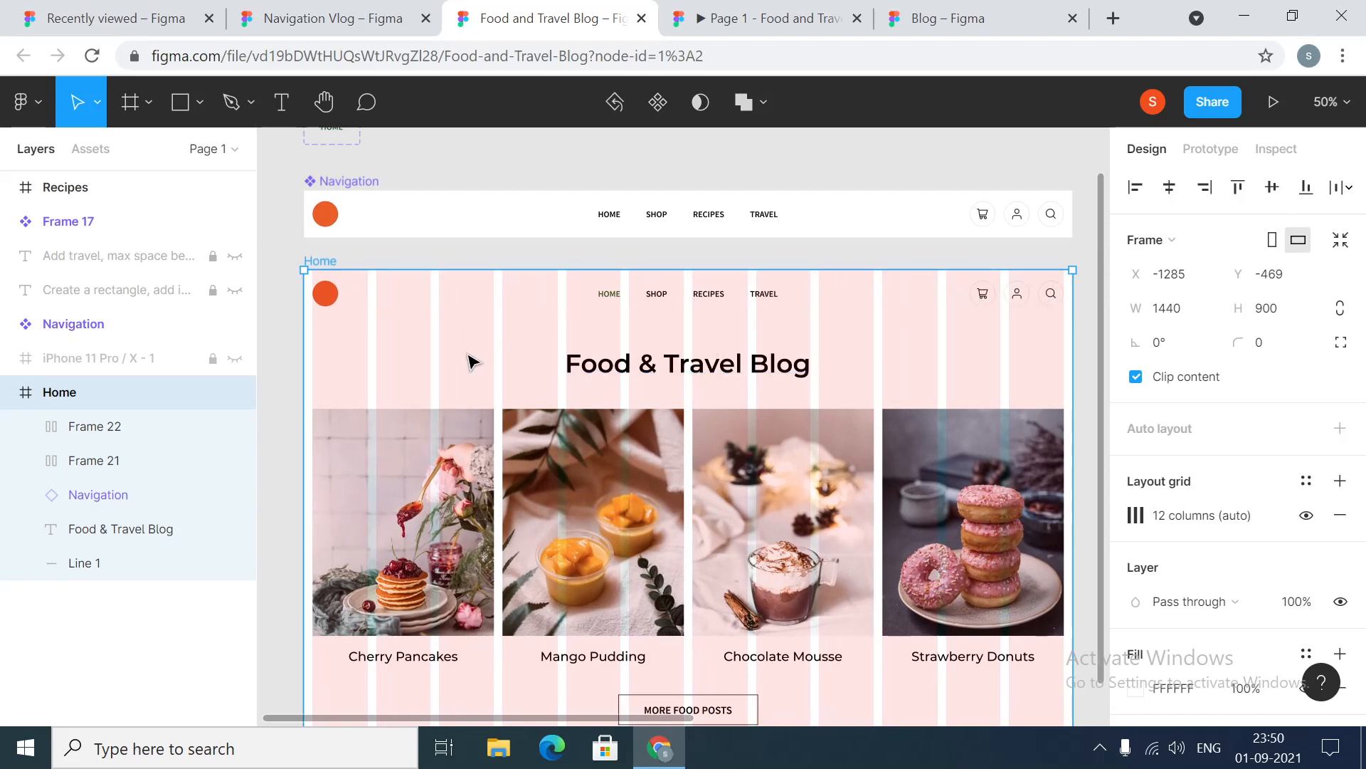
mouse_move(304, 357)
left_mouse_down()
mouse_move(416, 360)
mouse_move(300, 361)
left_mouse_up()
Examine the constraints of the navigation bar and its link group in the reference Home frame
double_click(629, 302)
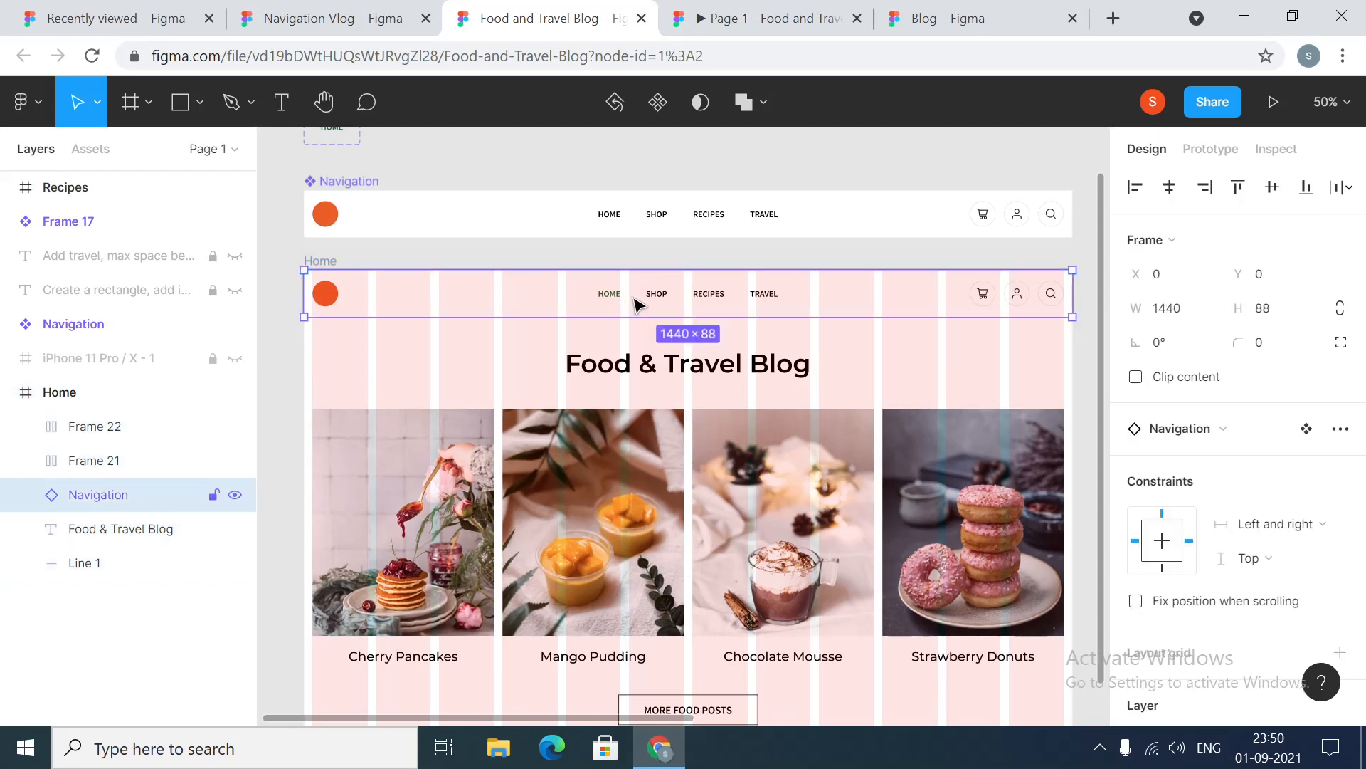
double_click(640, 304)
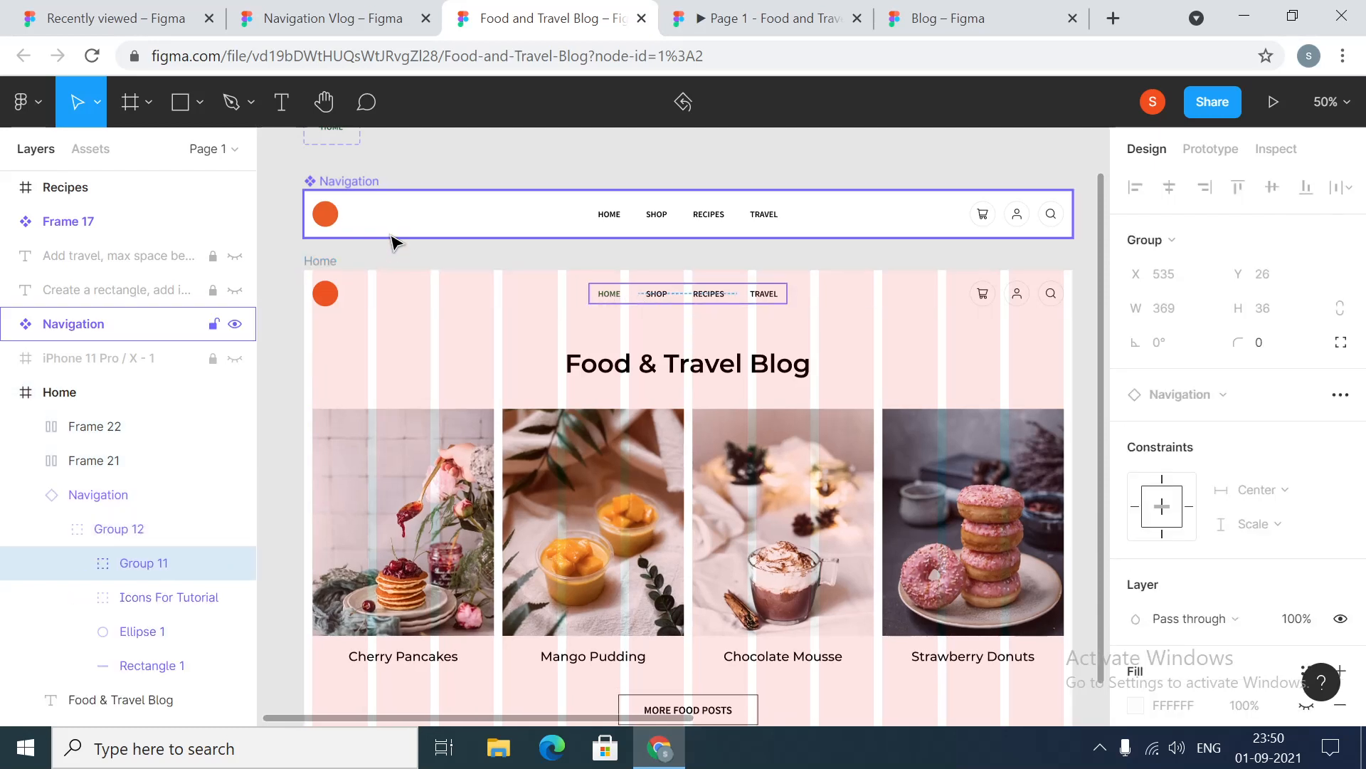
left_click(407, 262)
left_click(312, 279)
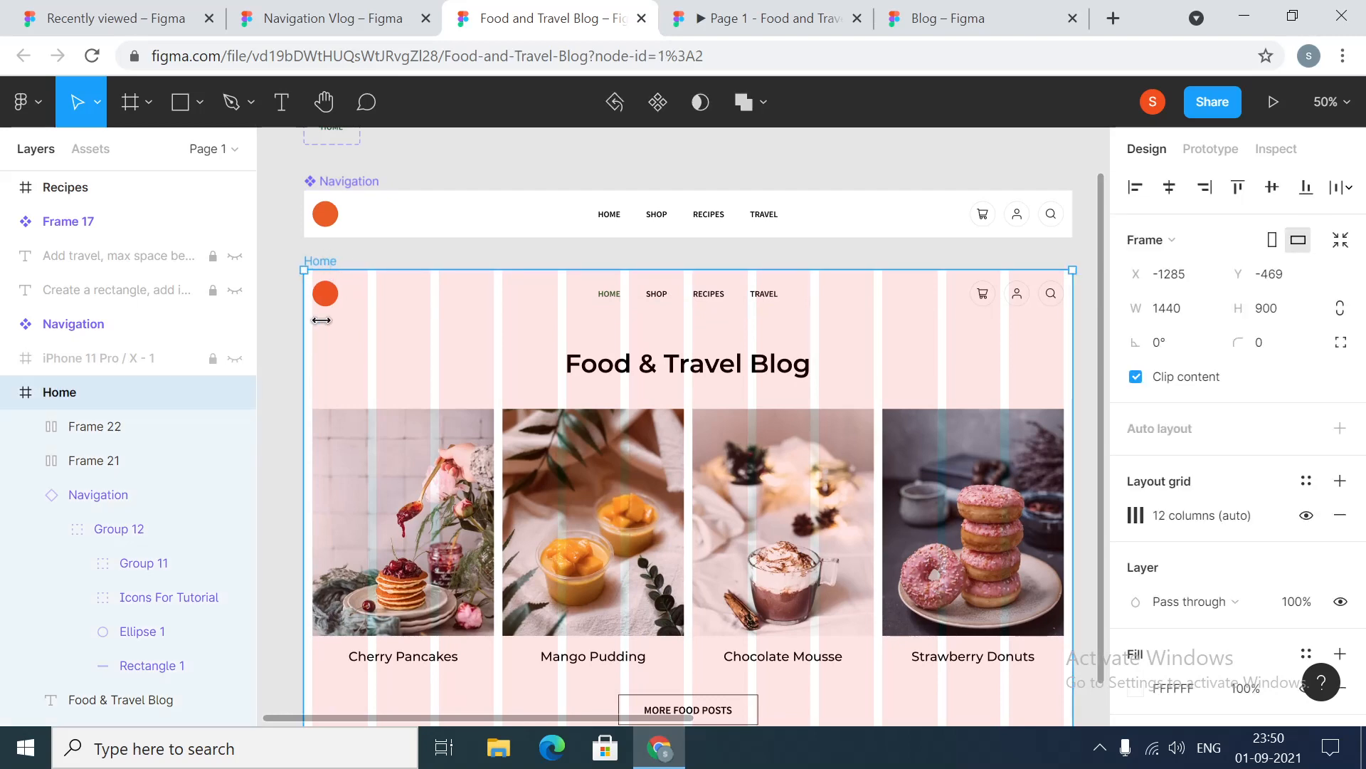
left_click_drag(321, 320, 425, 323)
left_click(375, 362)
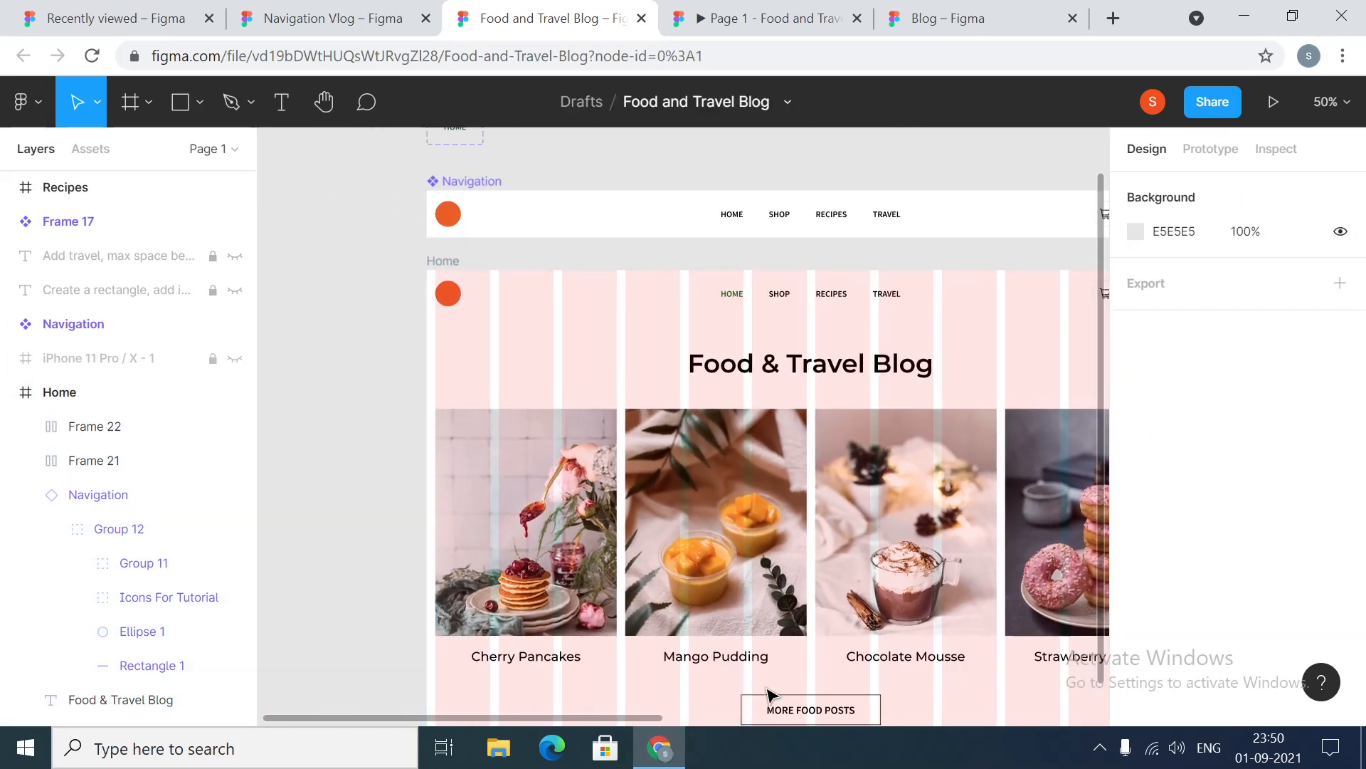
left_click_drag(633, 724, 691, 724)
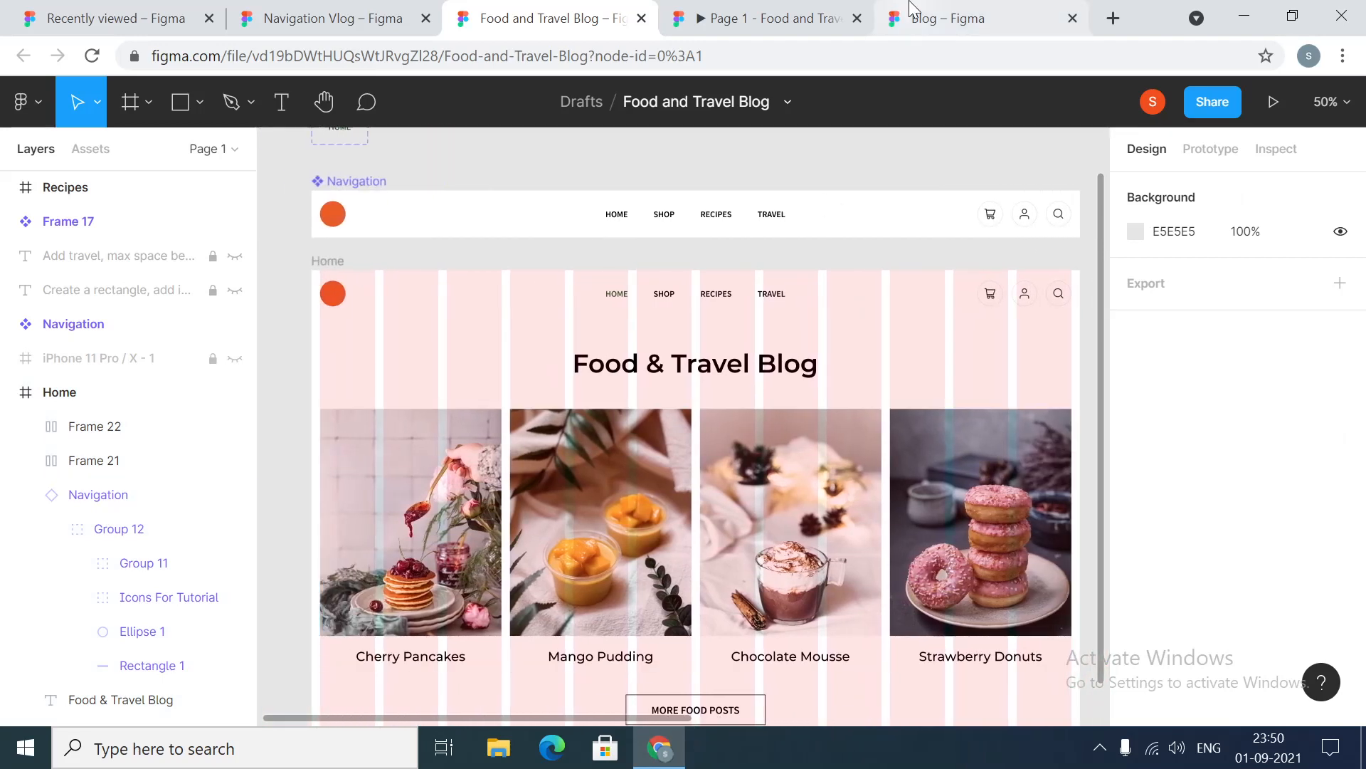
Return to the Blog file and set the horizontal constraint of the Navigation component's orange circle to Left
left_click(815, 15)
left_click(950, 29)
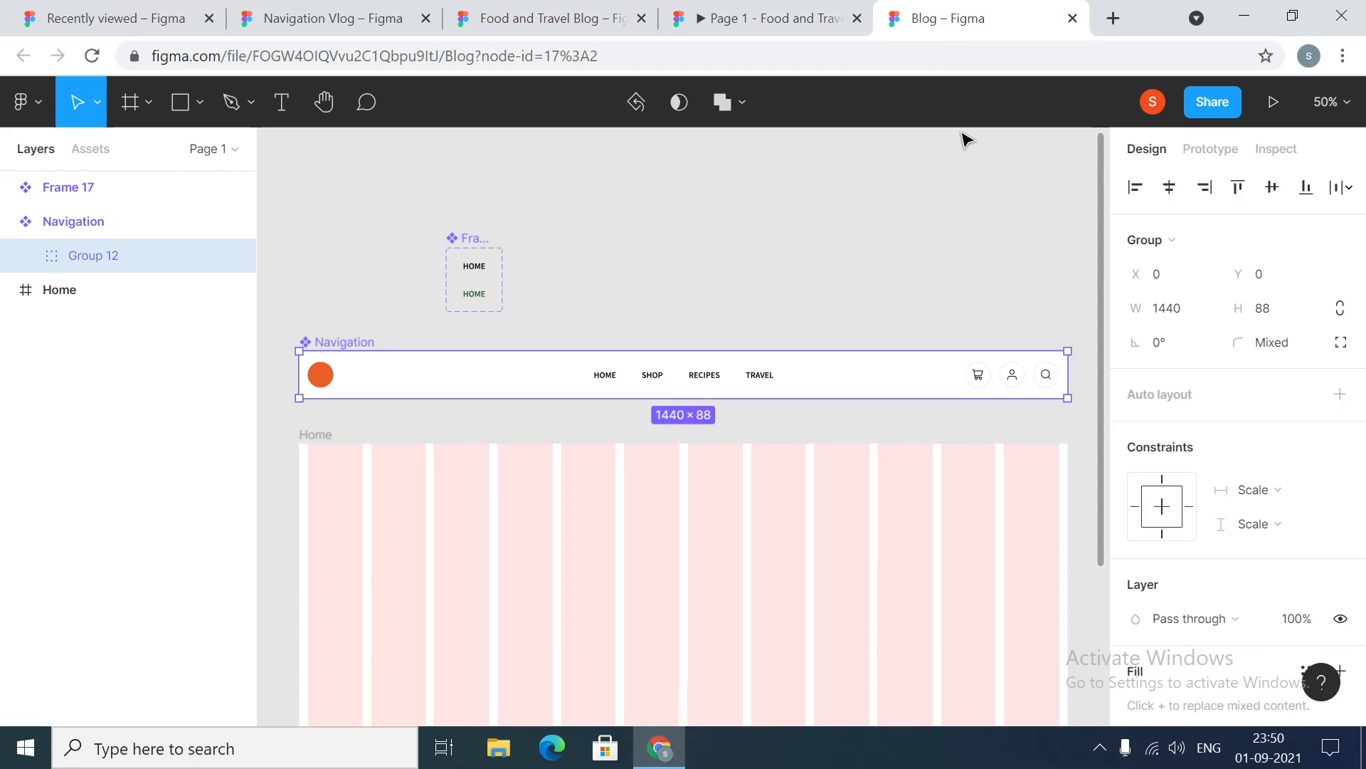
double_click(324, 374)
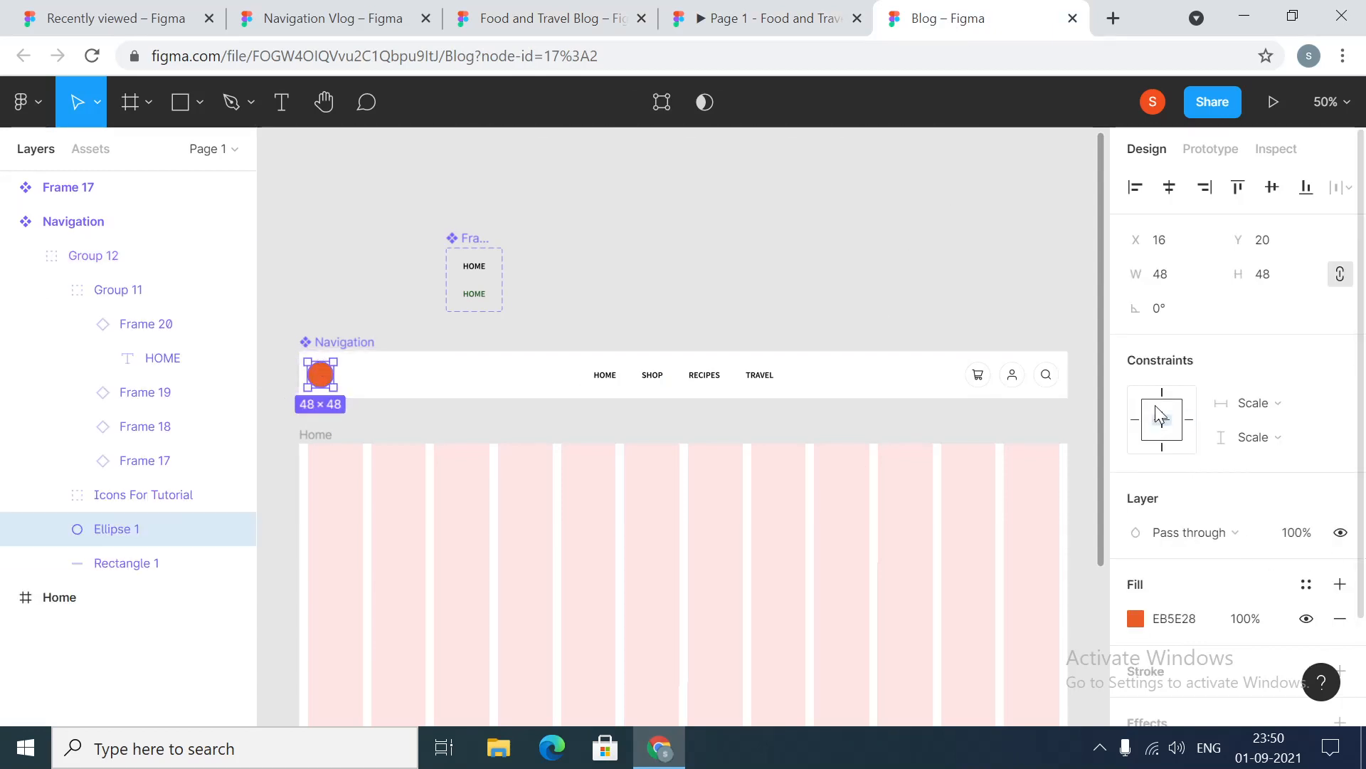
left_click(1275, 403)
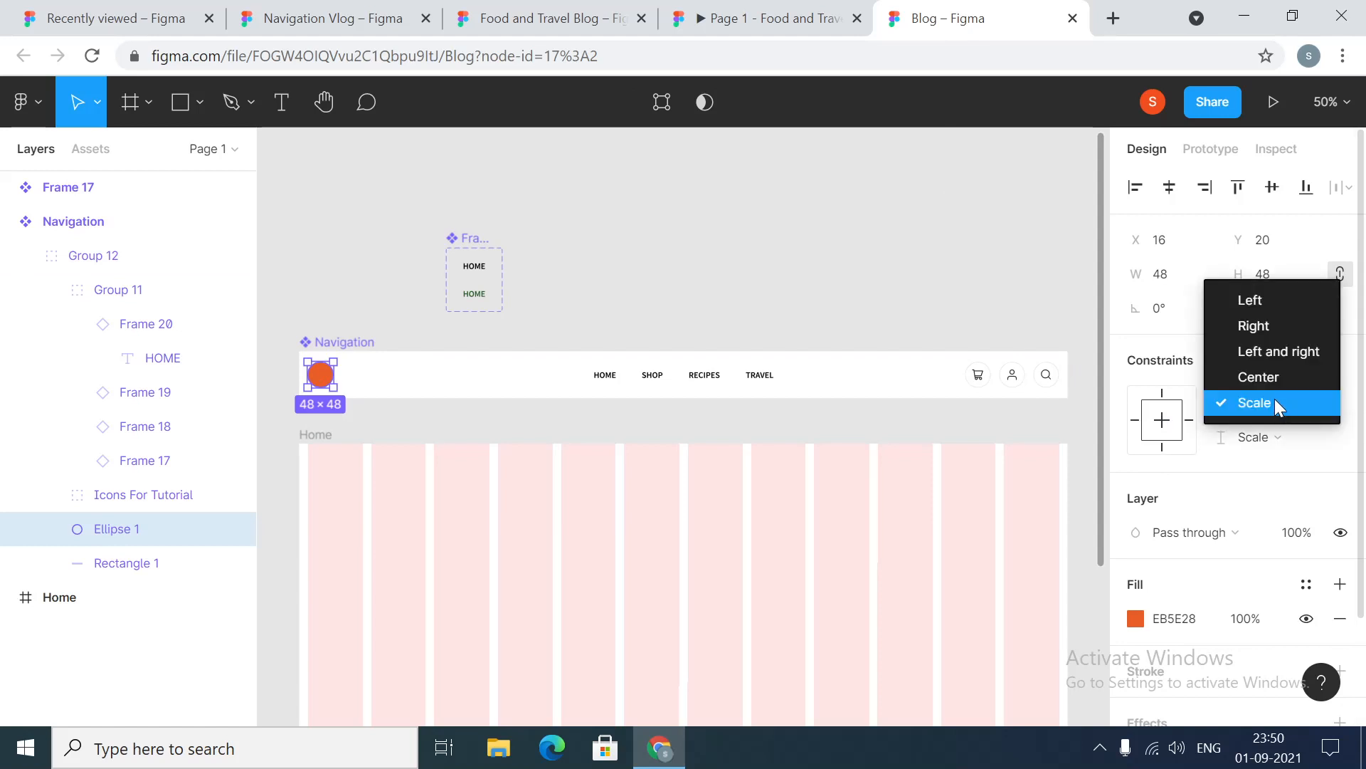
left_click(1266, 302)
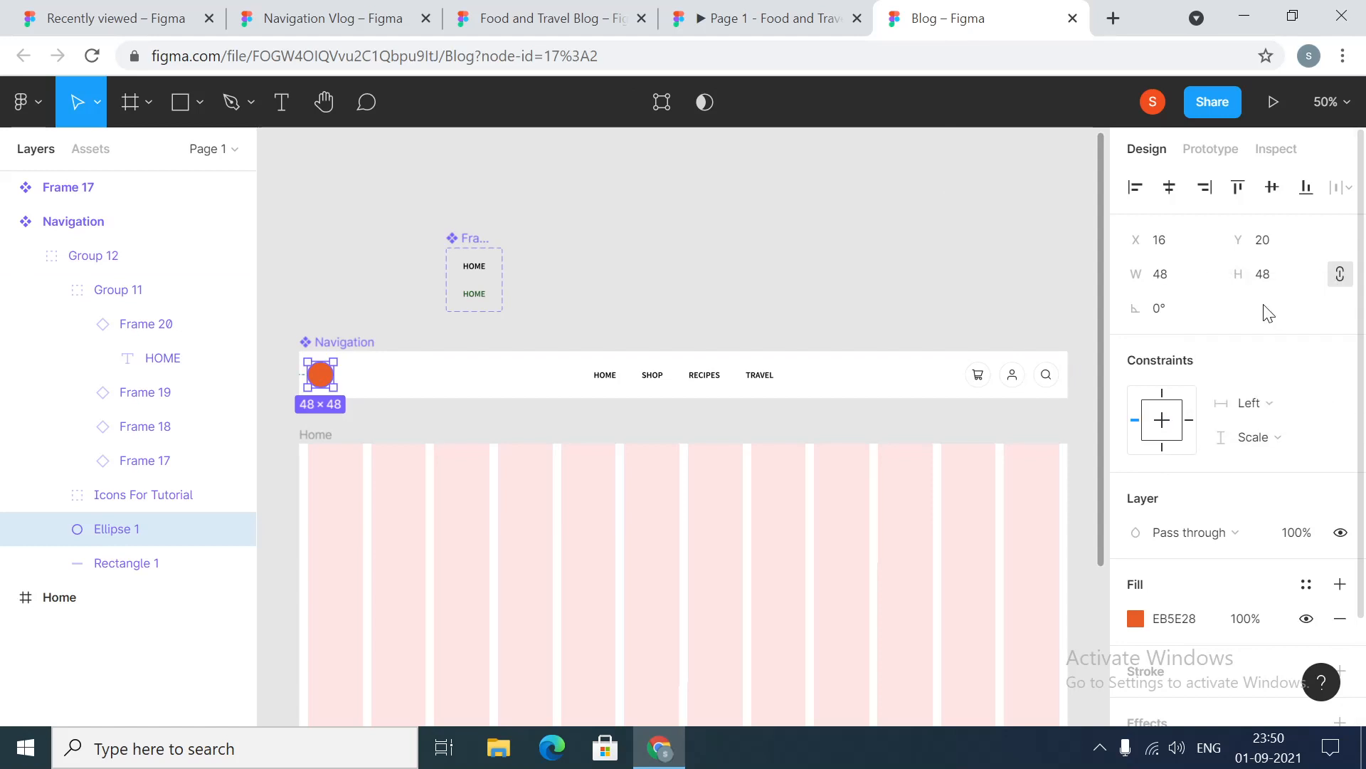
Set the horizontal constraint of the four-link group in the Navigation component to Center
left_click(611, 375)
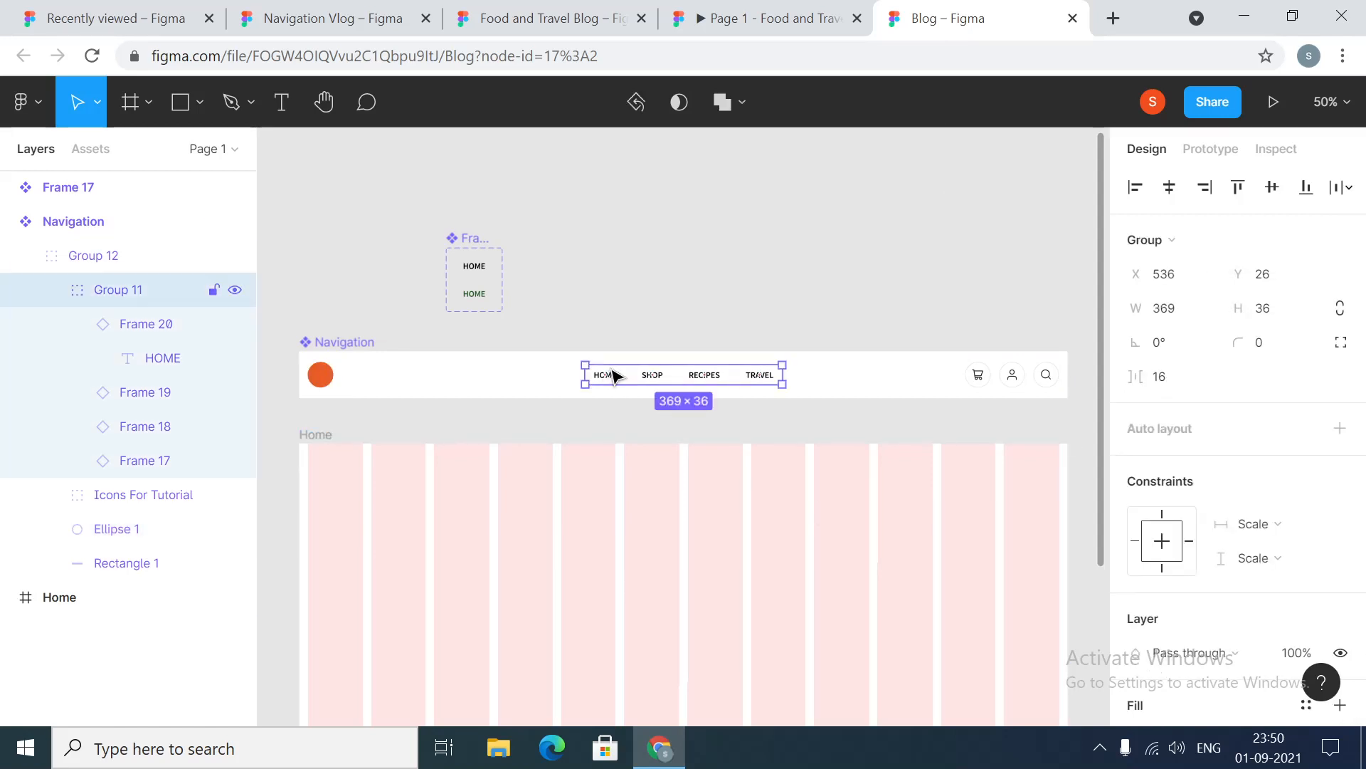
left_click(1290, 531)
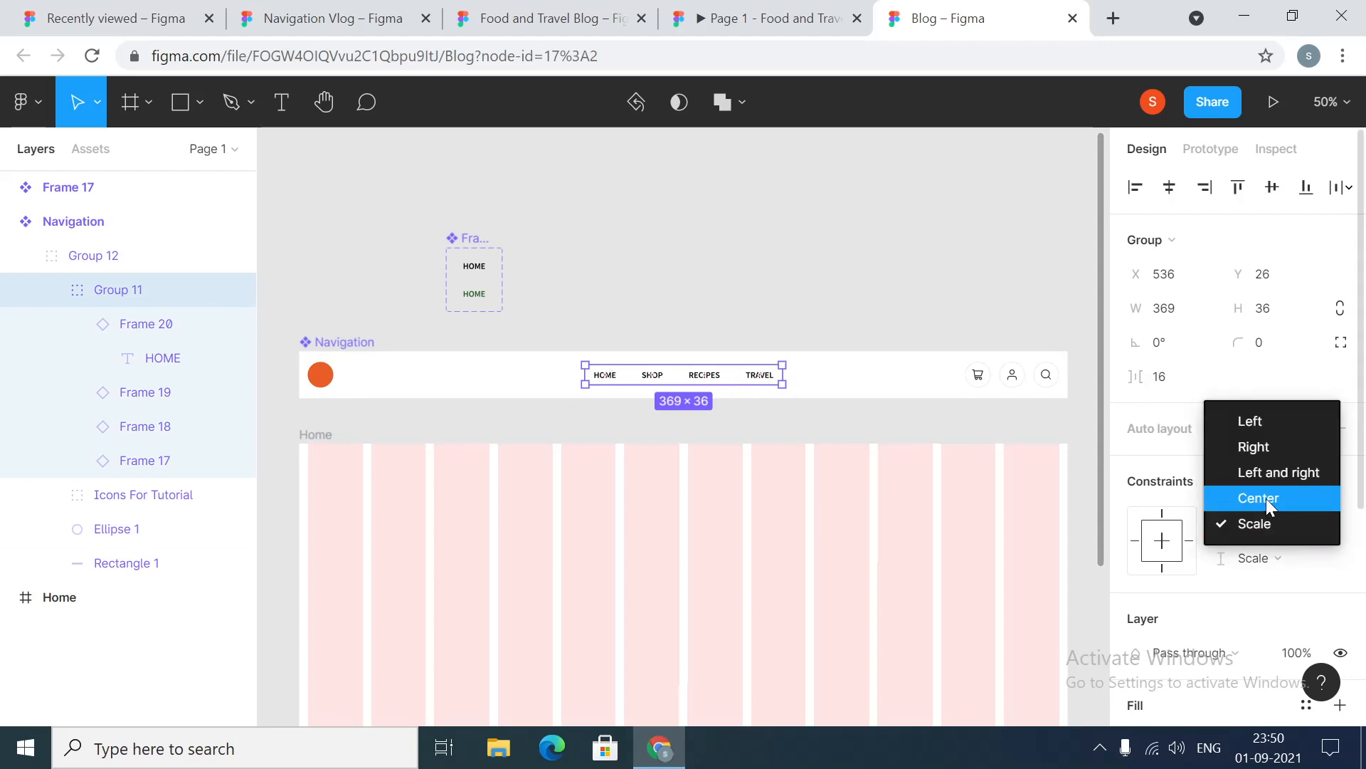
left_click(1266, 498)
Set the horizontal constraint of the cart, profile and search icon group to Right
left_click(1006, 368)
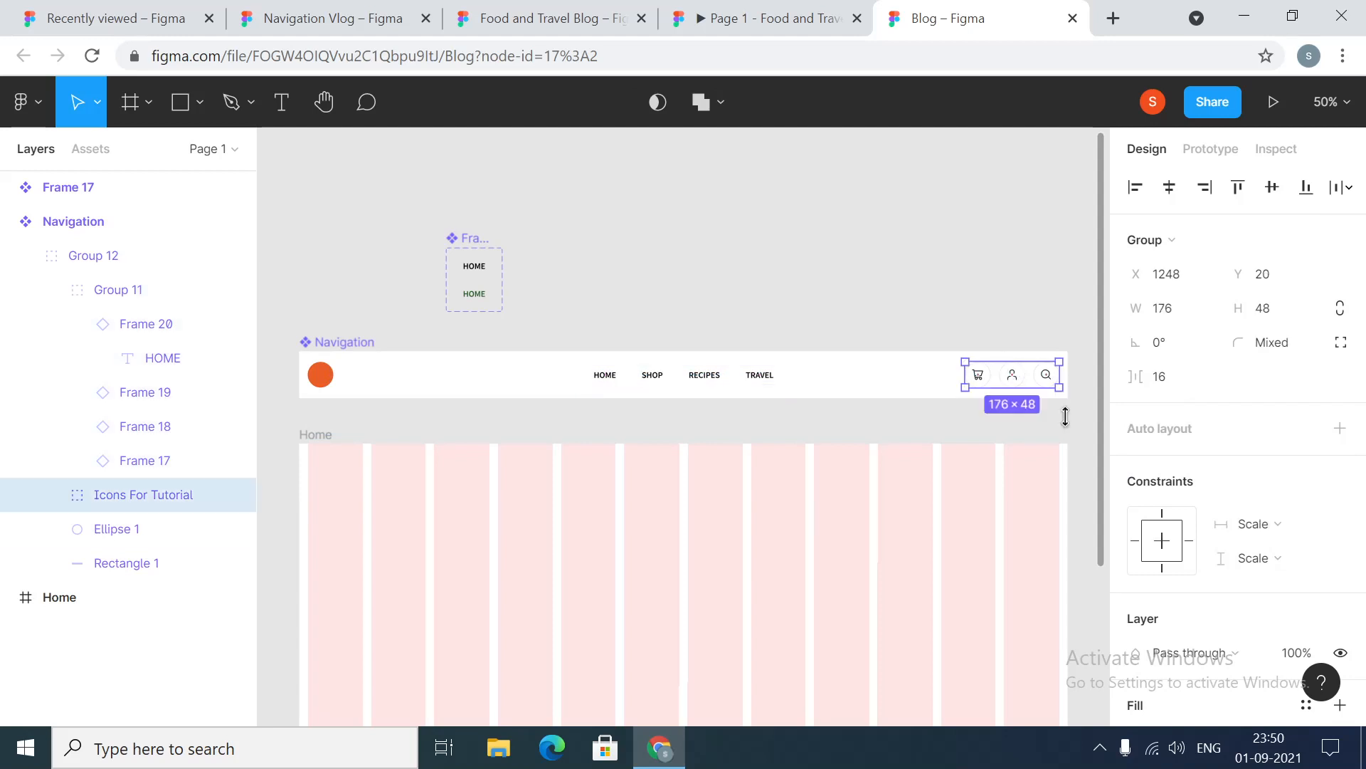
left_click(1288, 523)
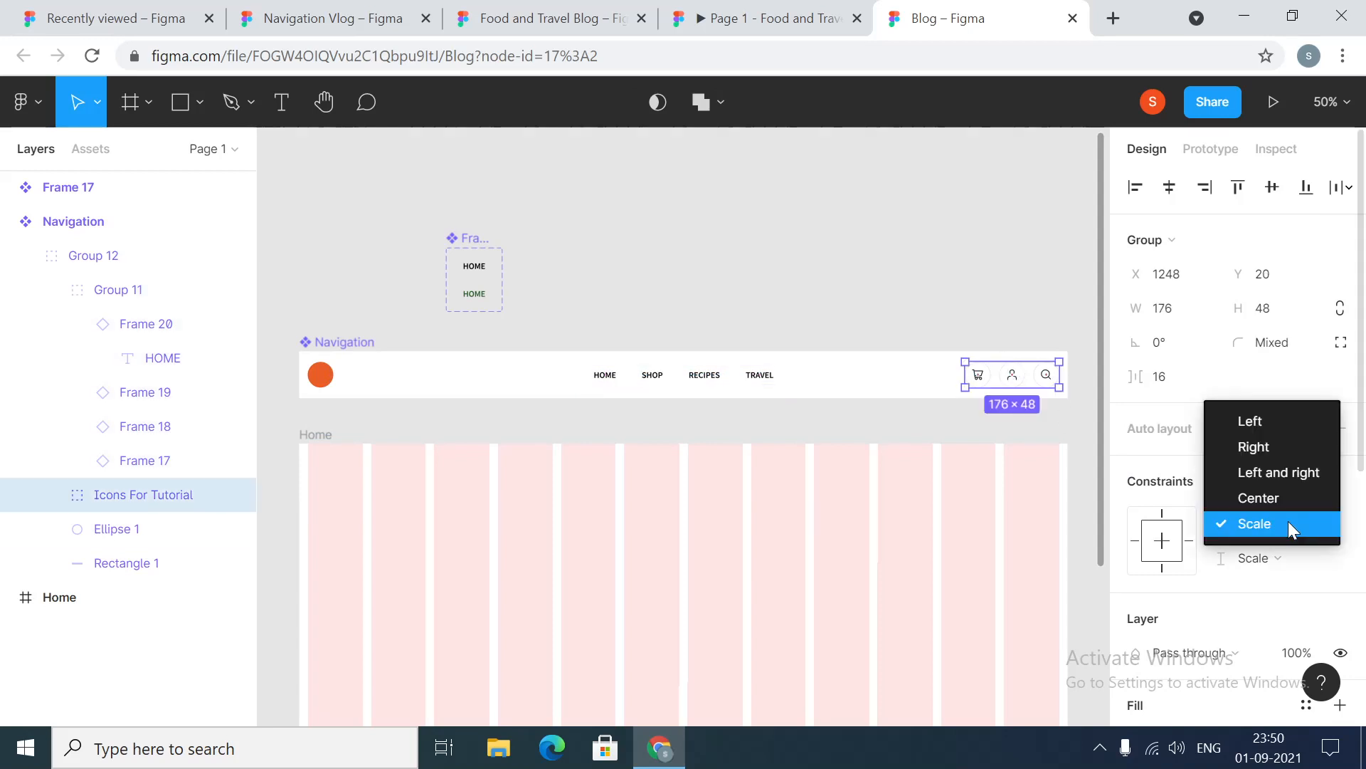
left_click(1264, 448)
left_click(968, 306)
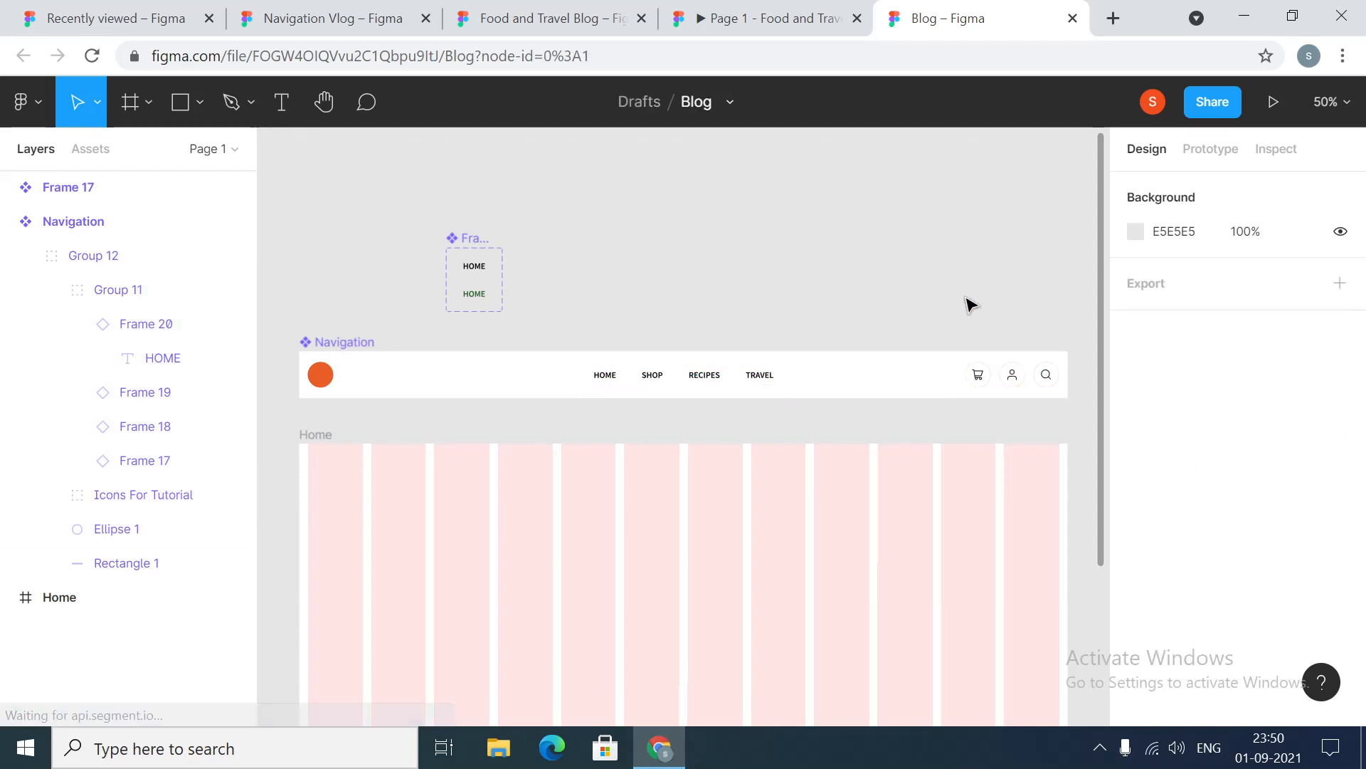
Set the horizontal constraint of the Navigation component's background rectangle to Left and right
left_click(418, 377)
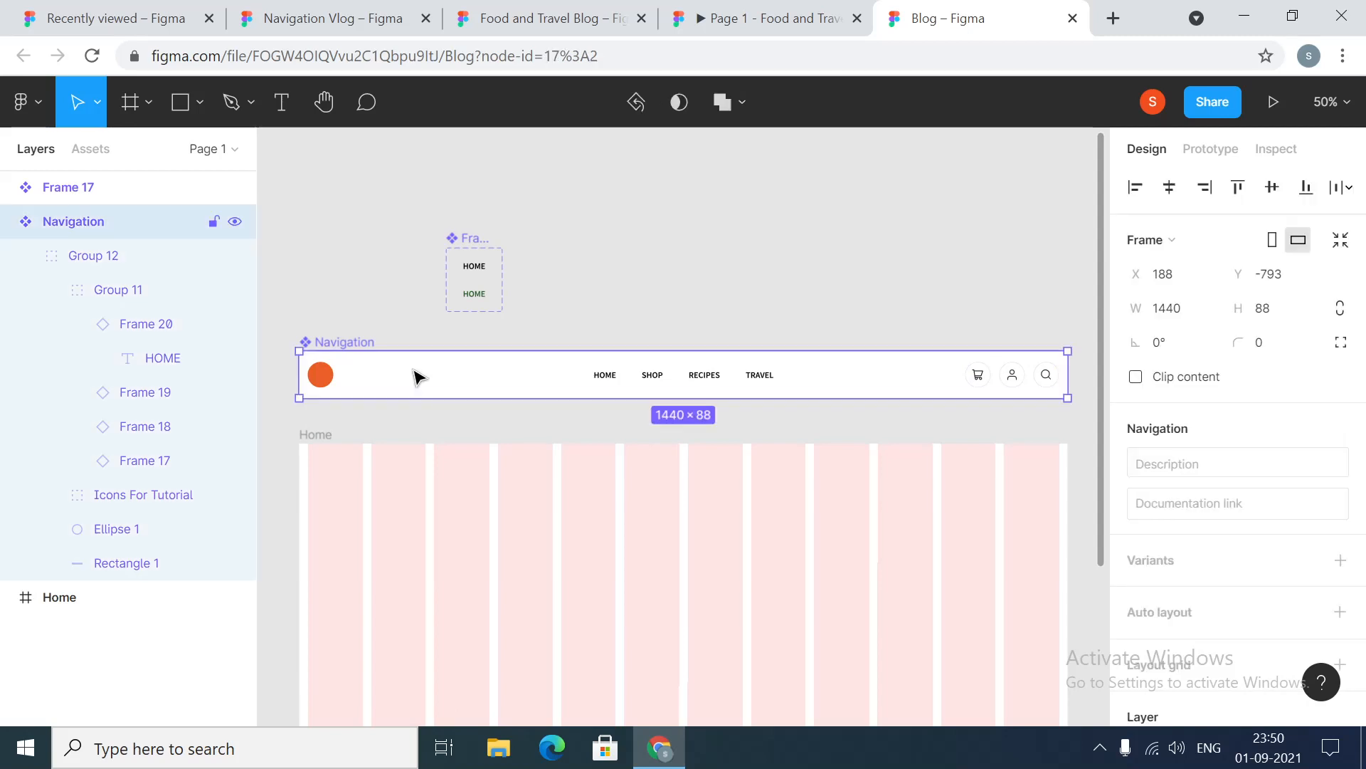
left_click(105, 565)
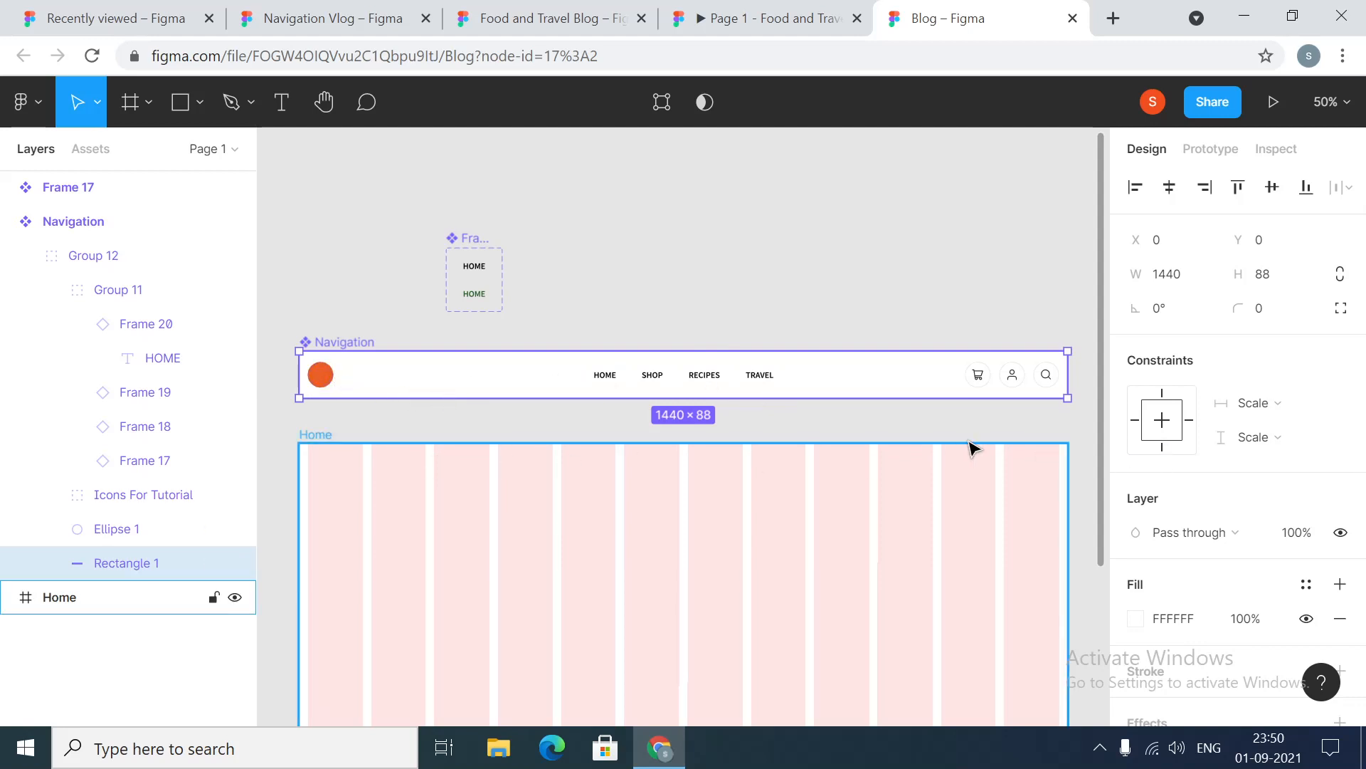
left_click(1306, 413)
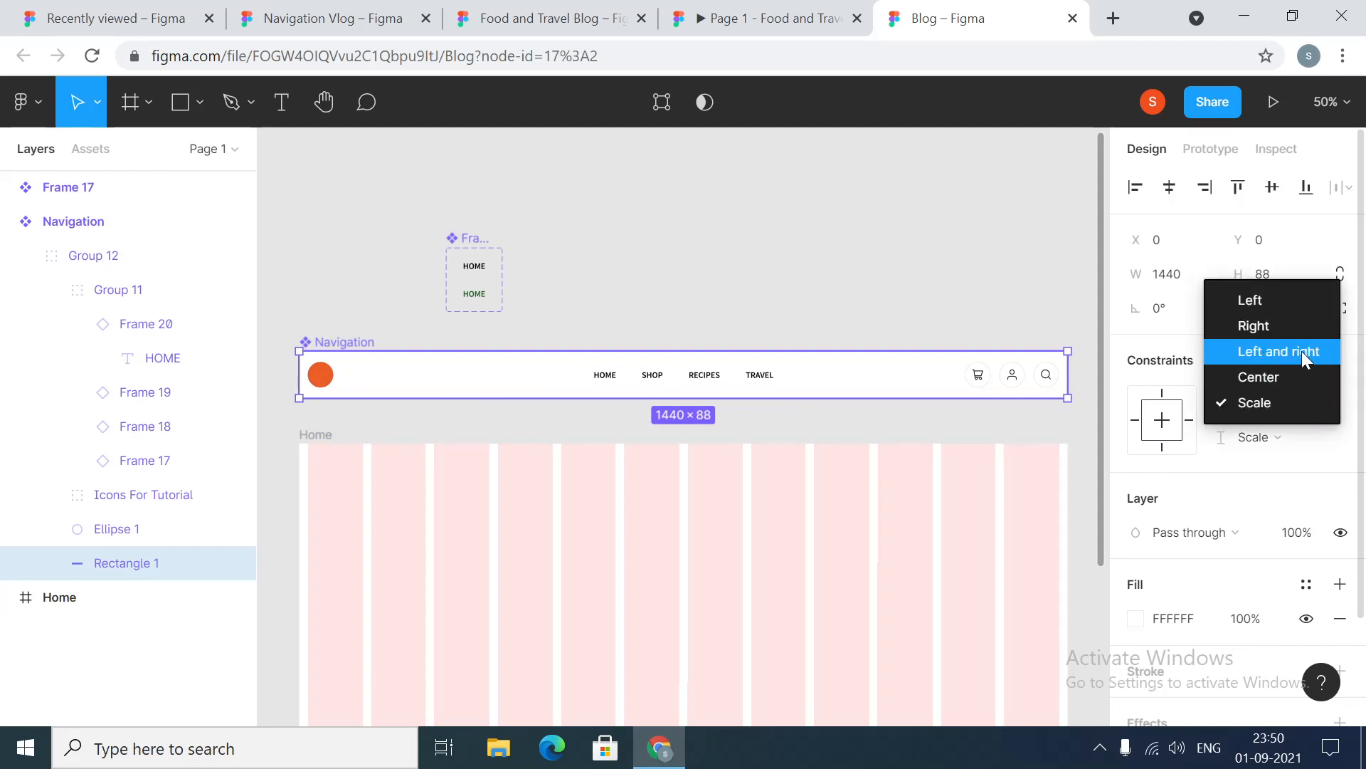
left_click(1279, 351)
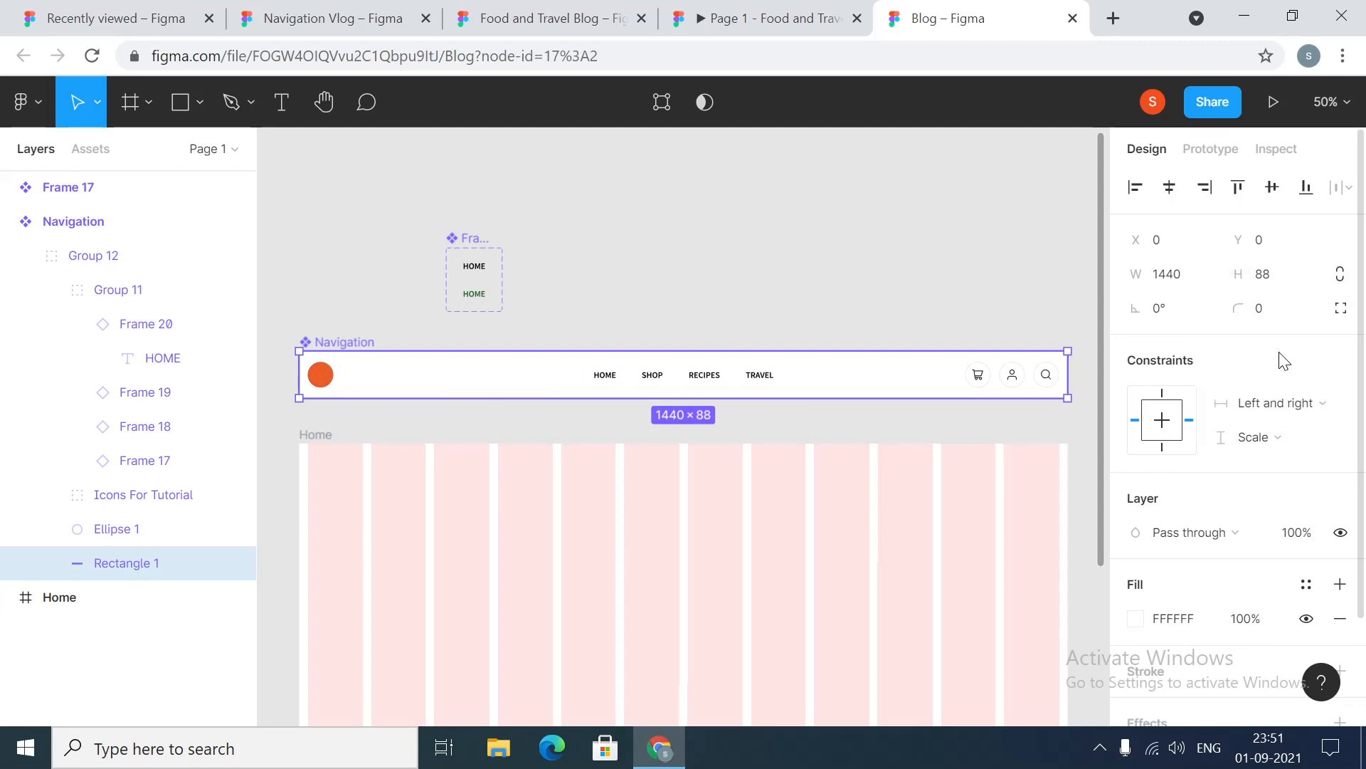
left_click(850, 258)
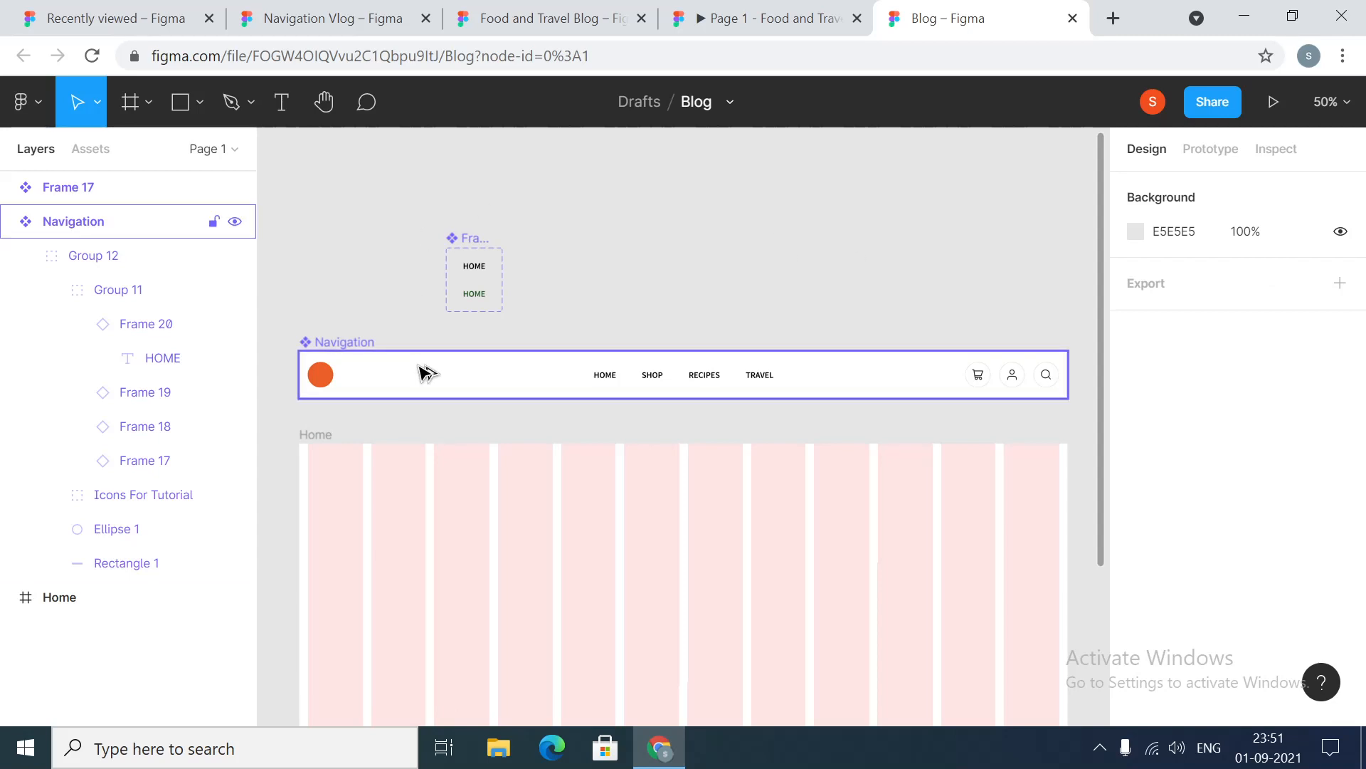
Place a copy of the Navigation component in the Home frame and align it to the frame's top edge
left_click_drag(420, 374, 421, 483)
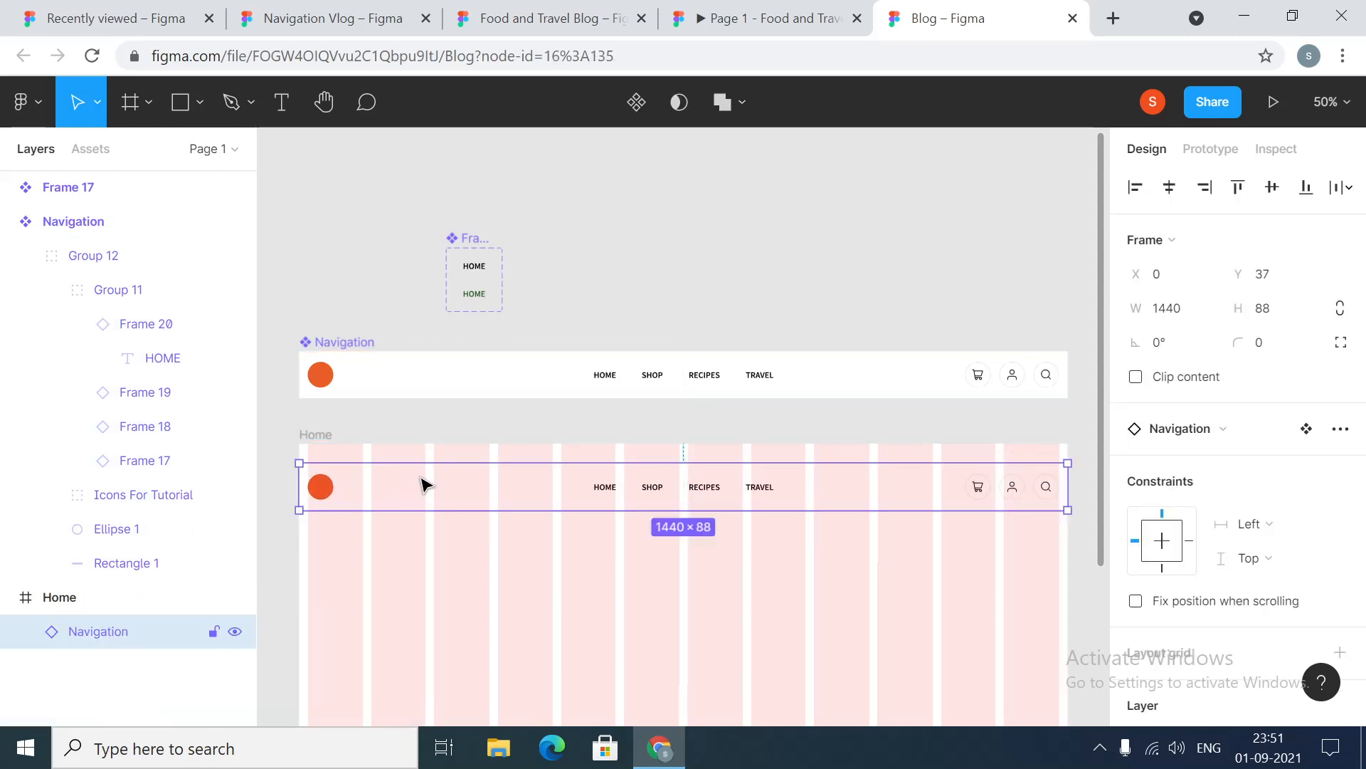
left_click(1239, 187)
left_click(727, 290)
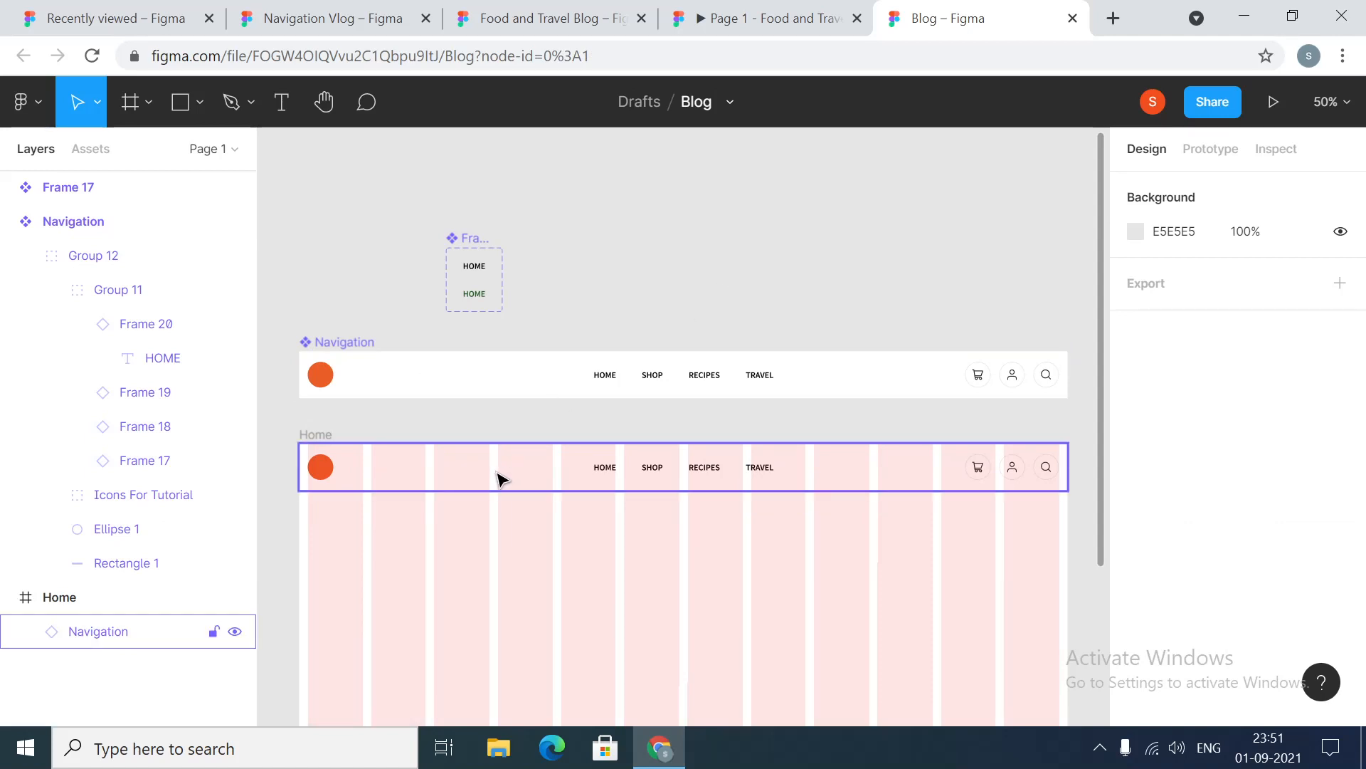
Set the horizontal constraint of the Navigation instance in the Home frame to Left and right
left_click(116, 634)
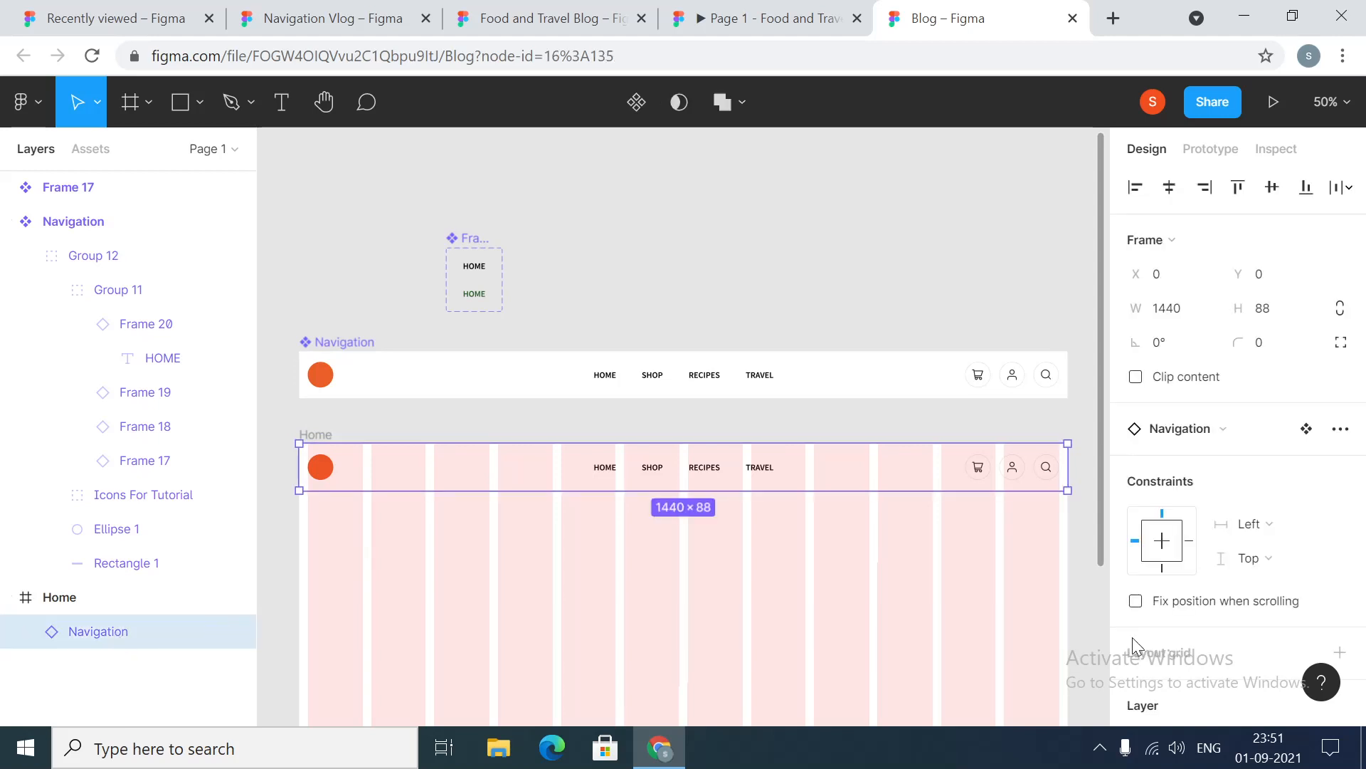
left_click(1273, 527)
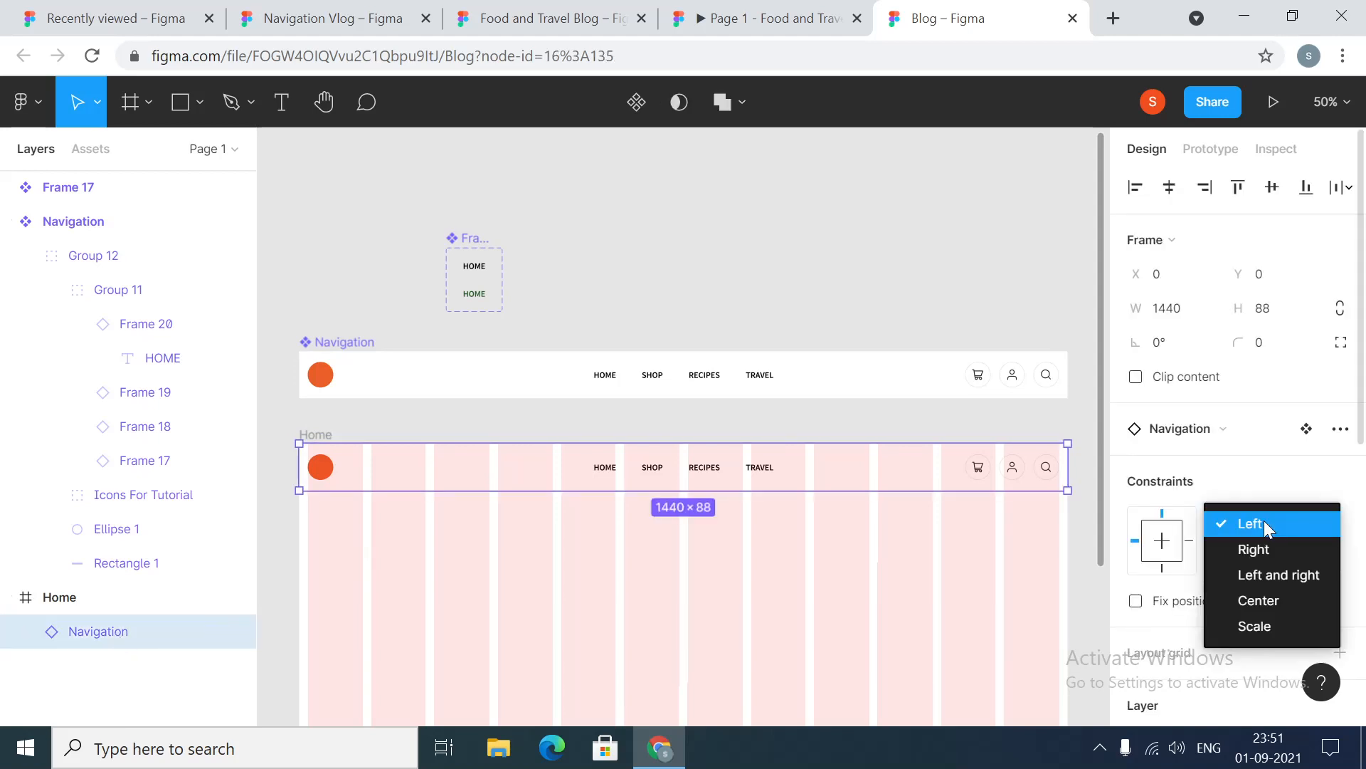
left_click(1283, 578)
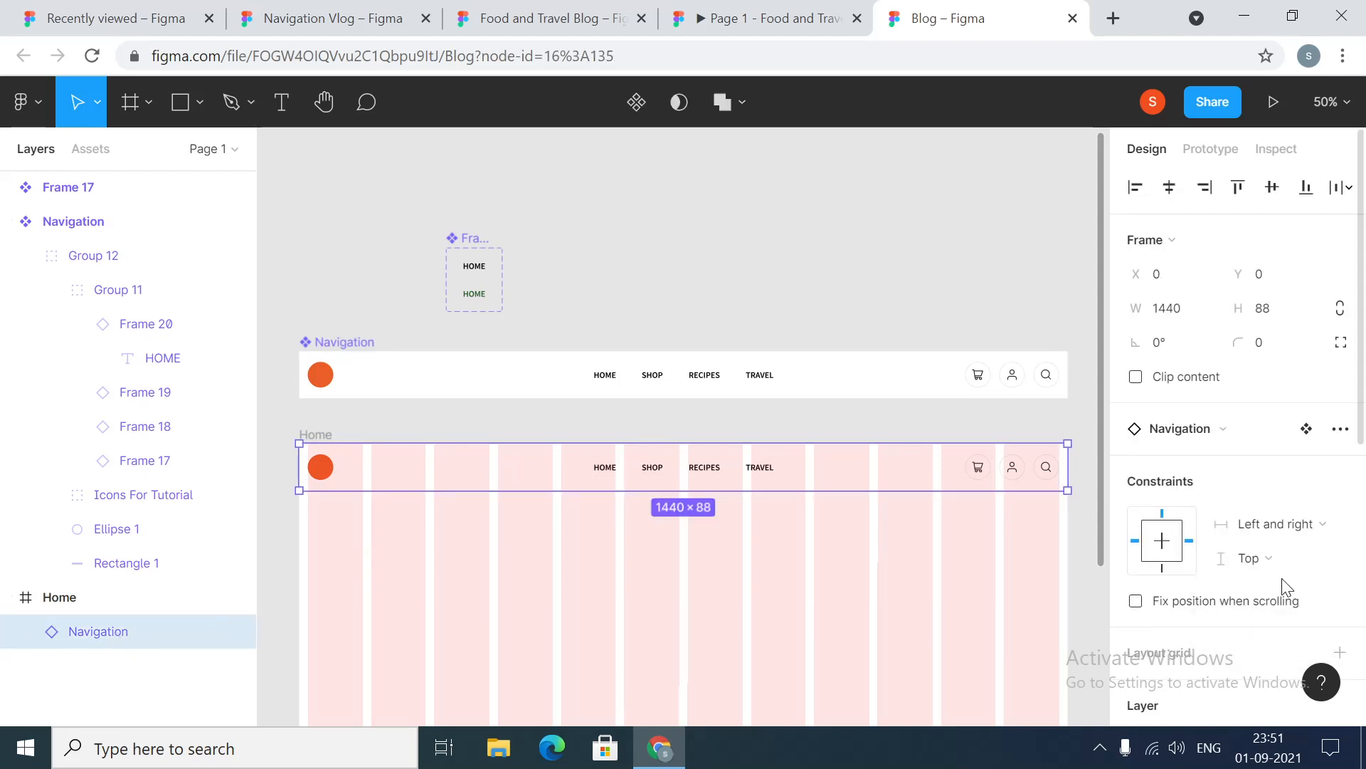
Try resizing the Home frame horizontally from its side edge to check how the Navigation instance responds
left_click(917, 279)
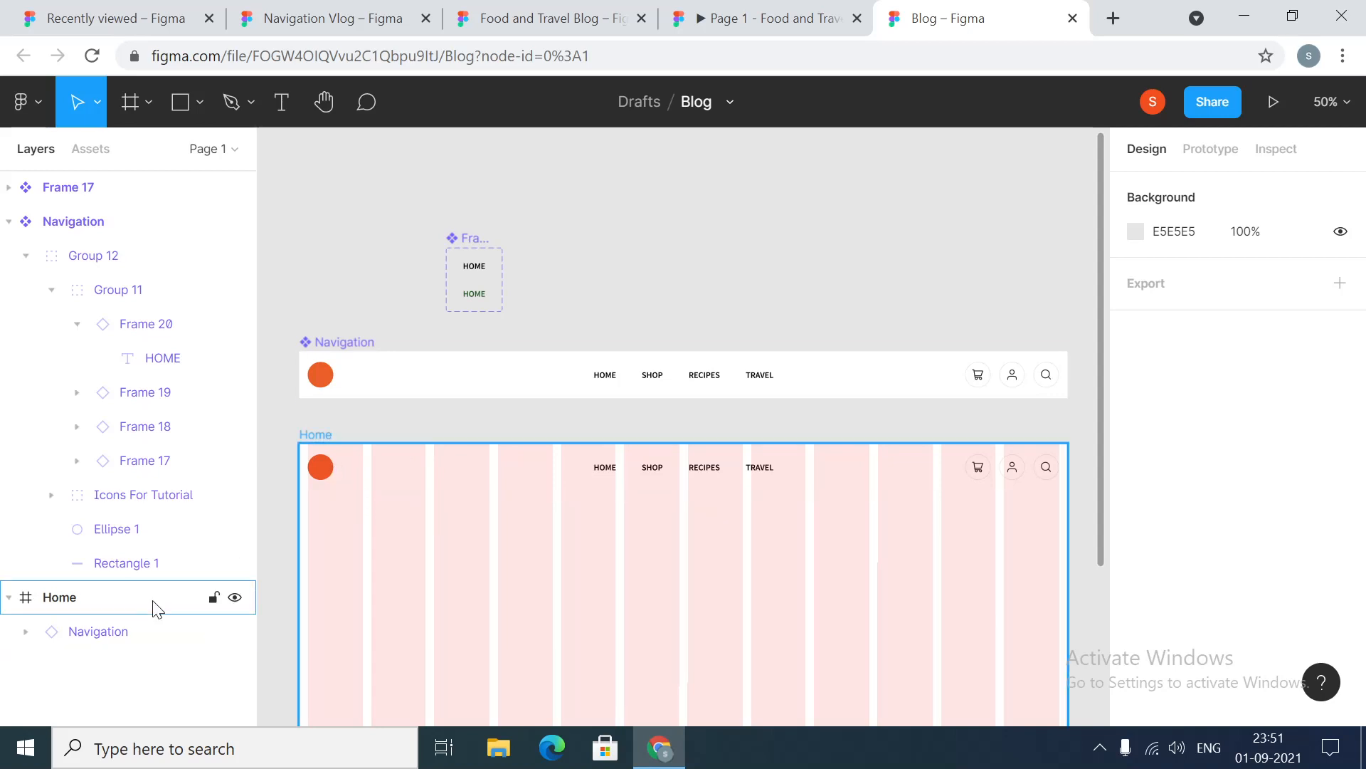
left_click(100, 637)
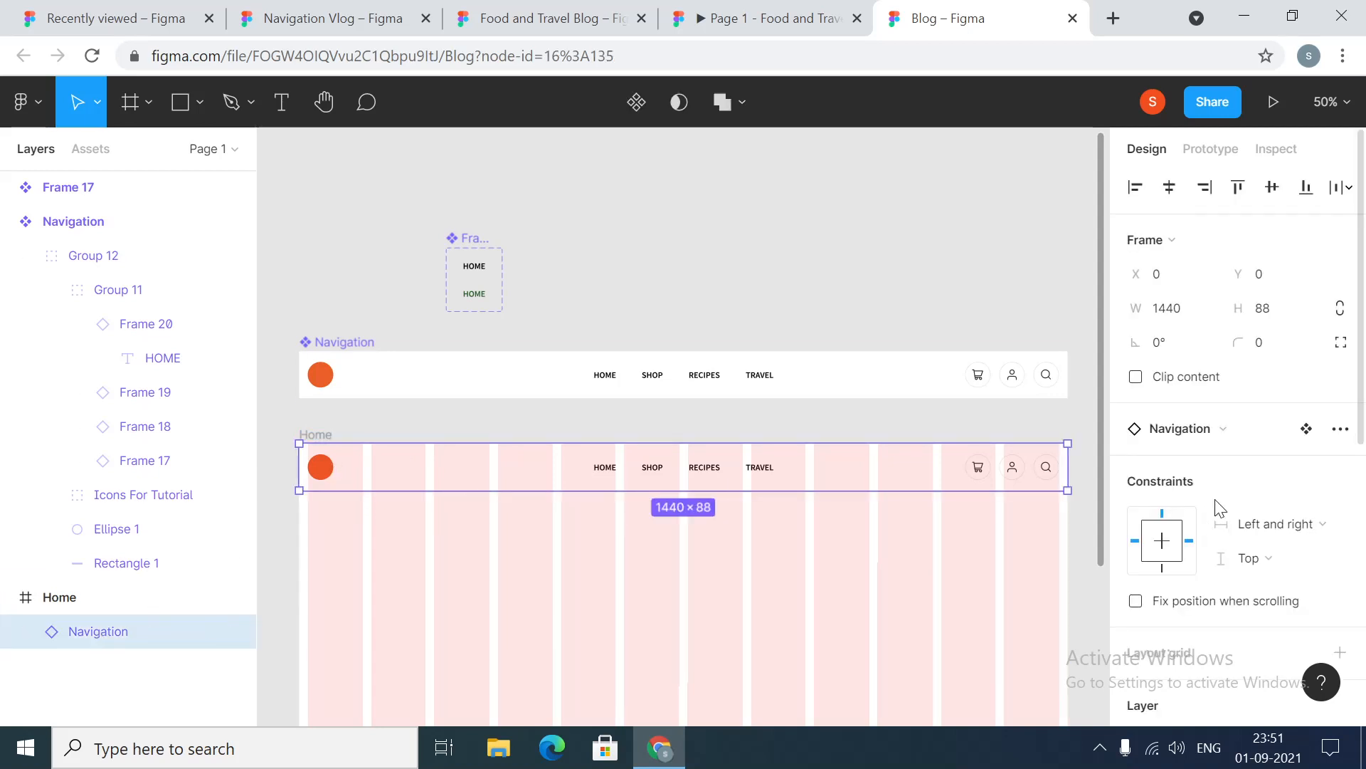
left_click(894, 285)
left_click(316, 437)
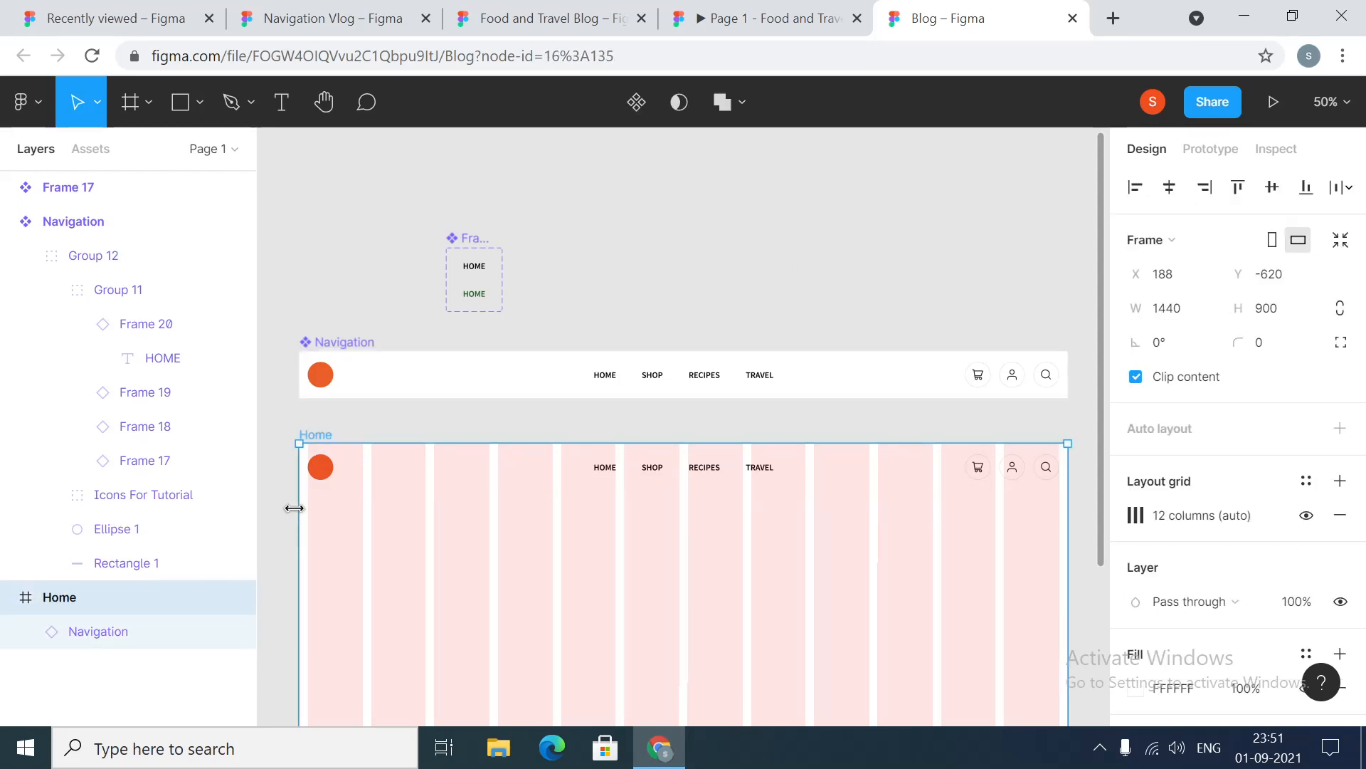
mouse_move(298, 507)
left_mouse_down()
mouse_move(430, 508)
mouse_move(298, 513)
left_mouse_up()
left_click(943, 259)
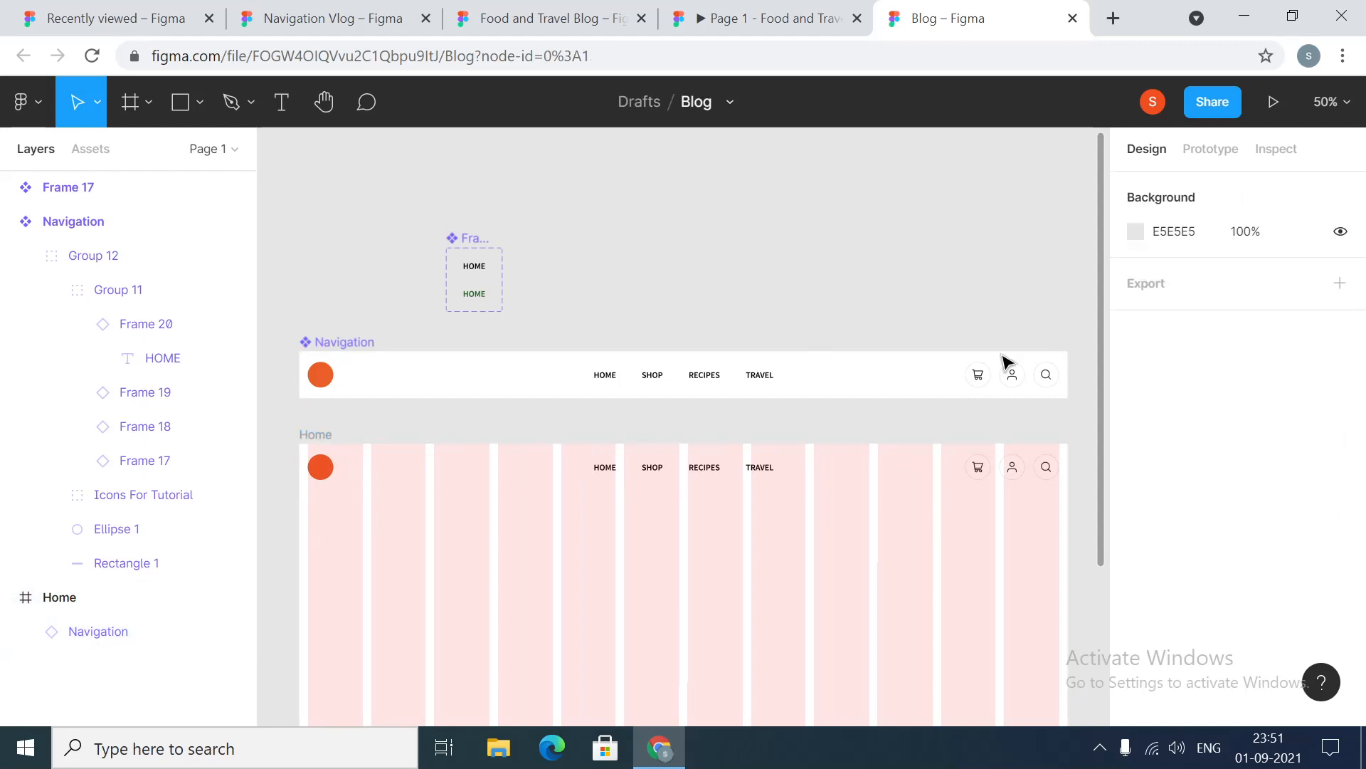
Check the heading in the reference prototype and add the text "Food & Travel Blog" below the navigation bar in the Home frame
scroll(1021, 302, "up", 1)
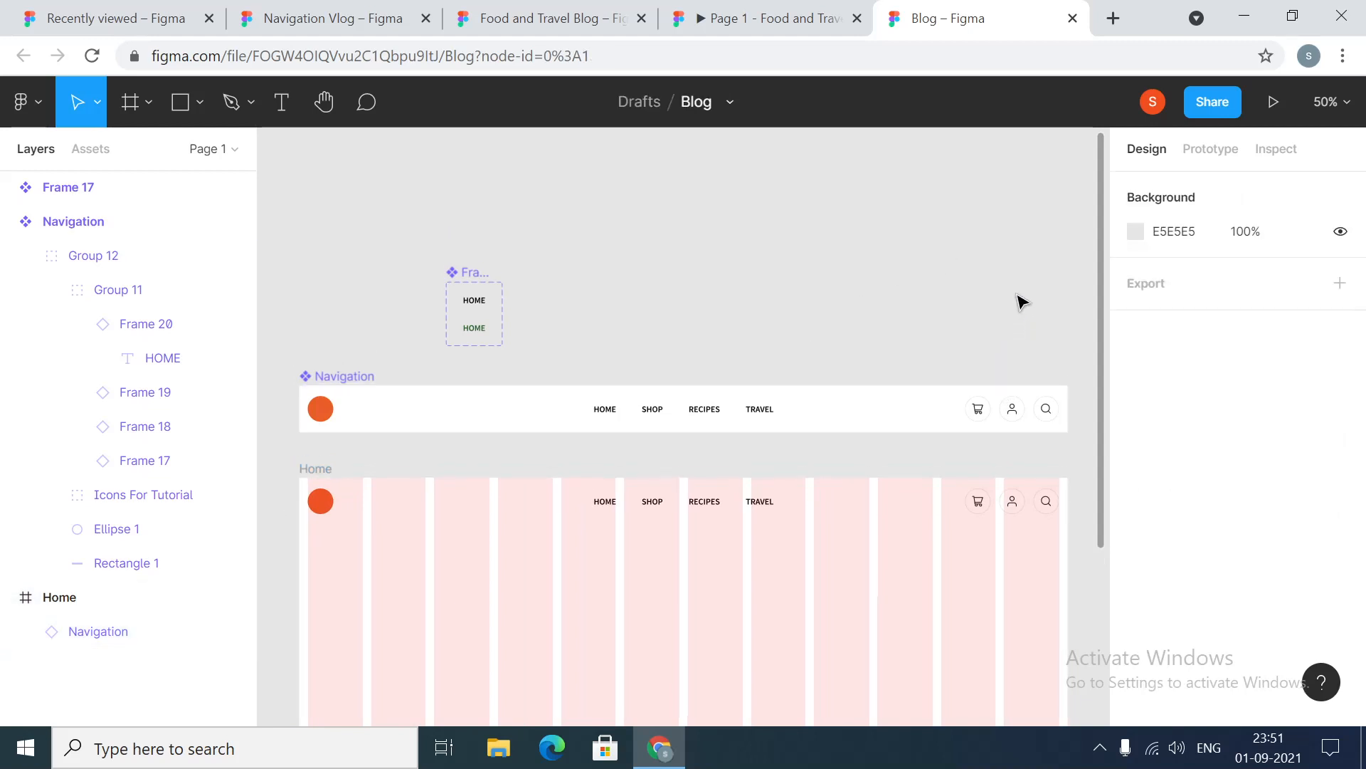
scroll(1021, 301, "down", 3)
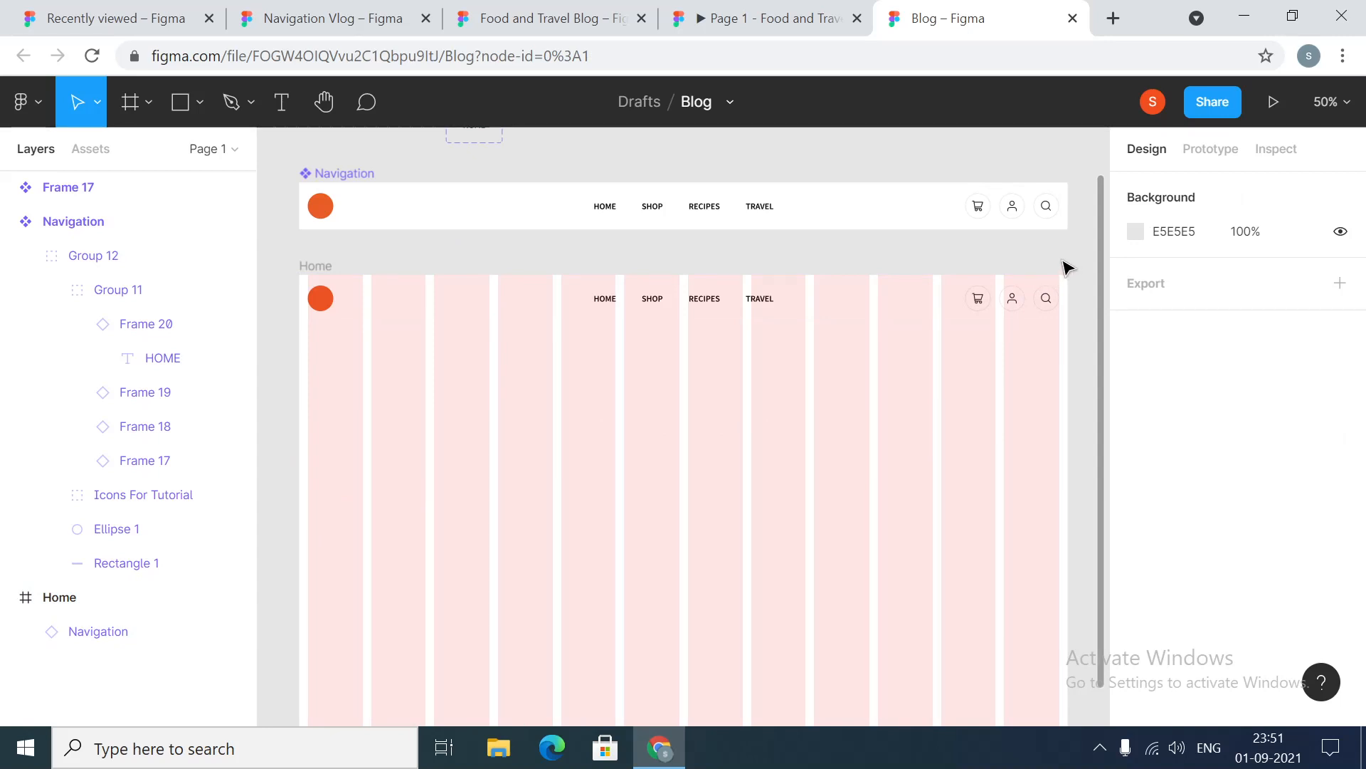
scroll(1066, 267, "down", 1)
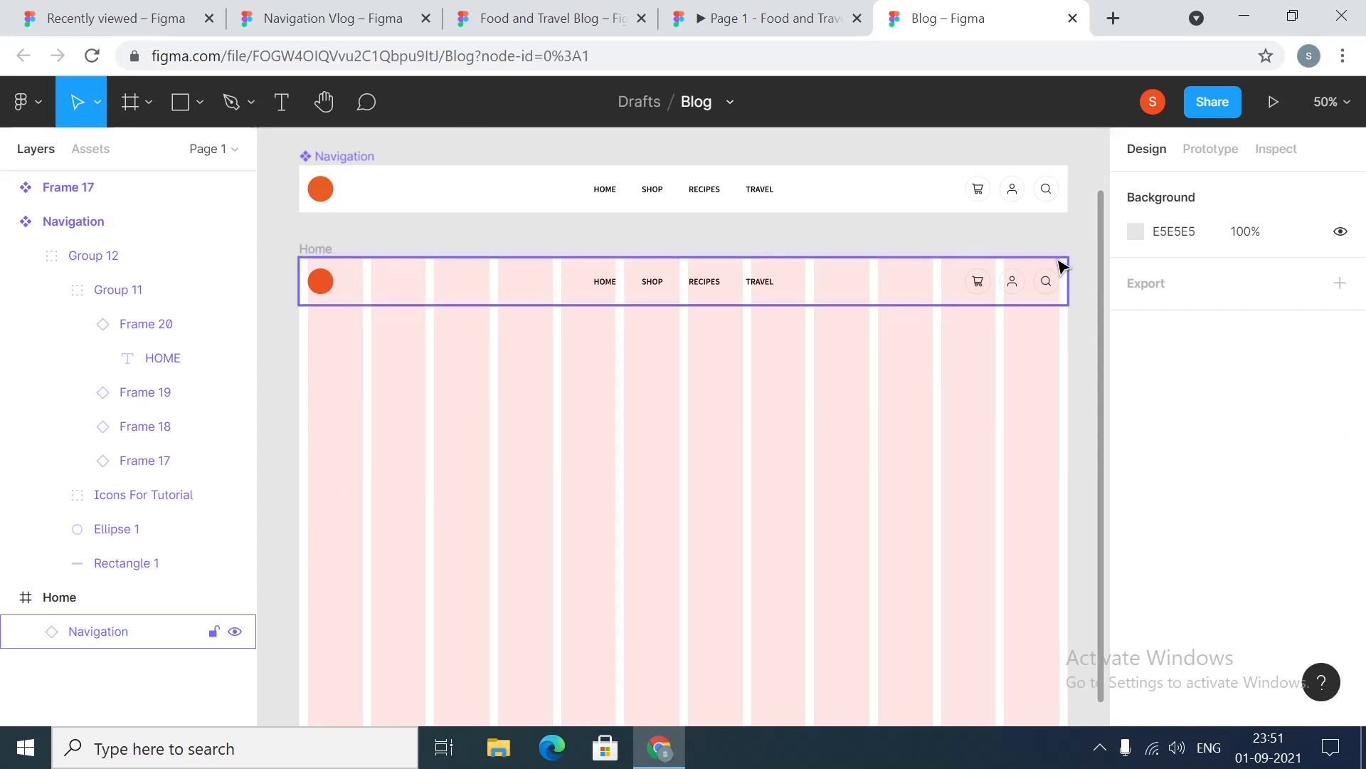
left_click(838, 10)
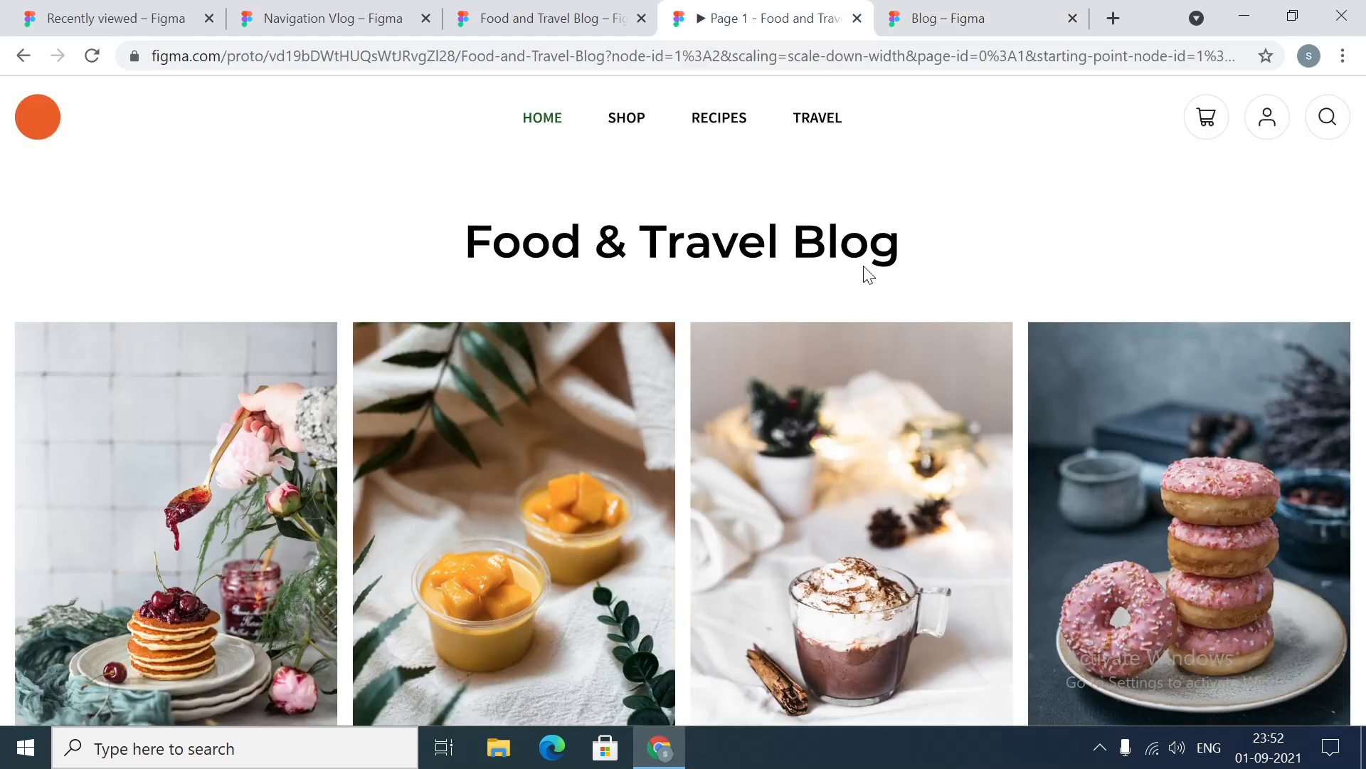
left_click(978, 10)
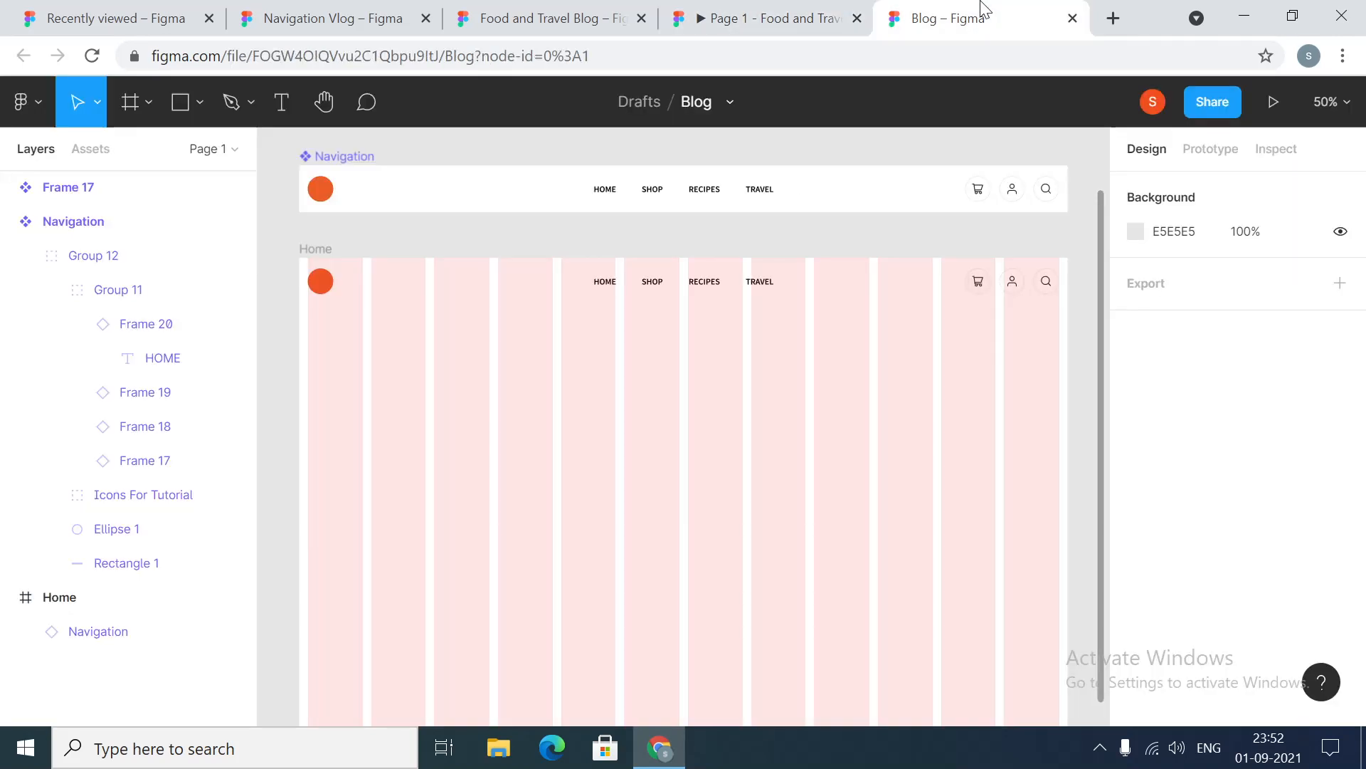
left_click(280, 101)
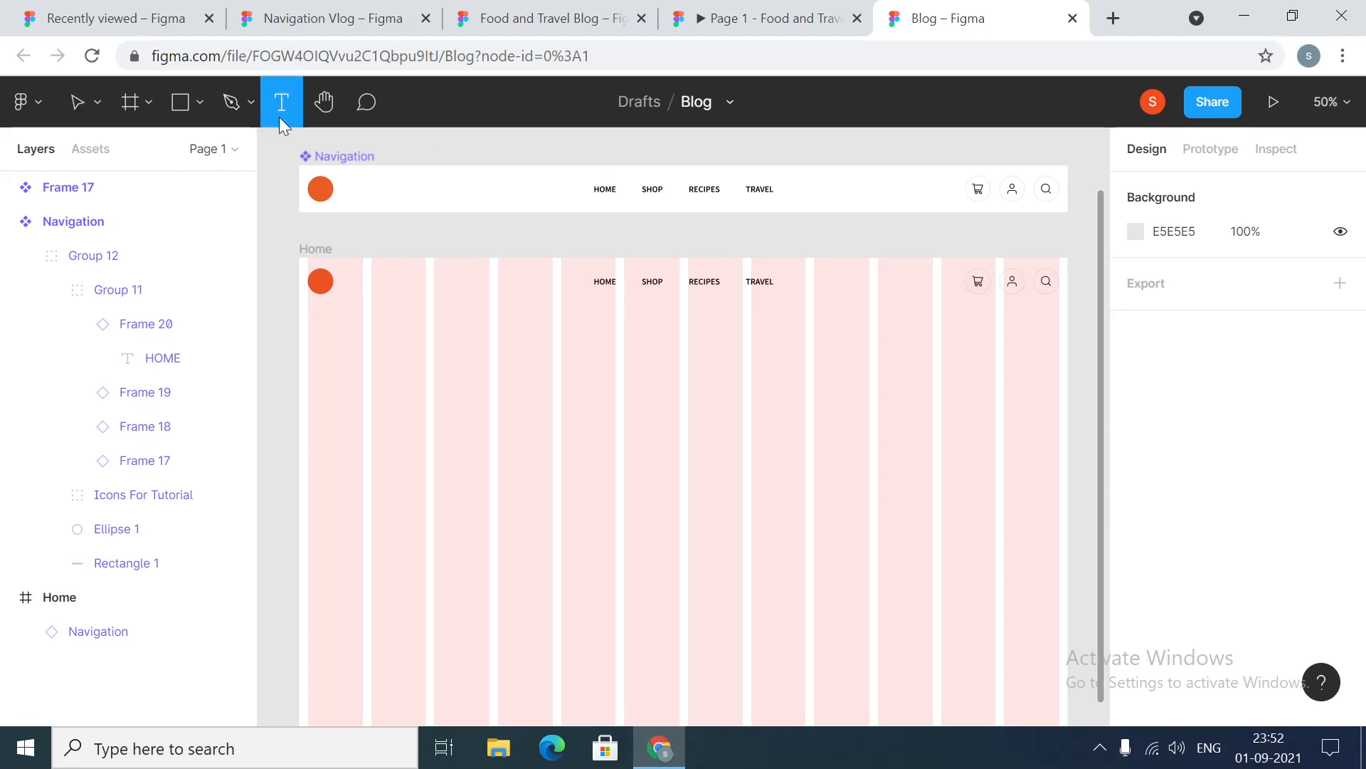
left_click(478, 401)
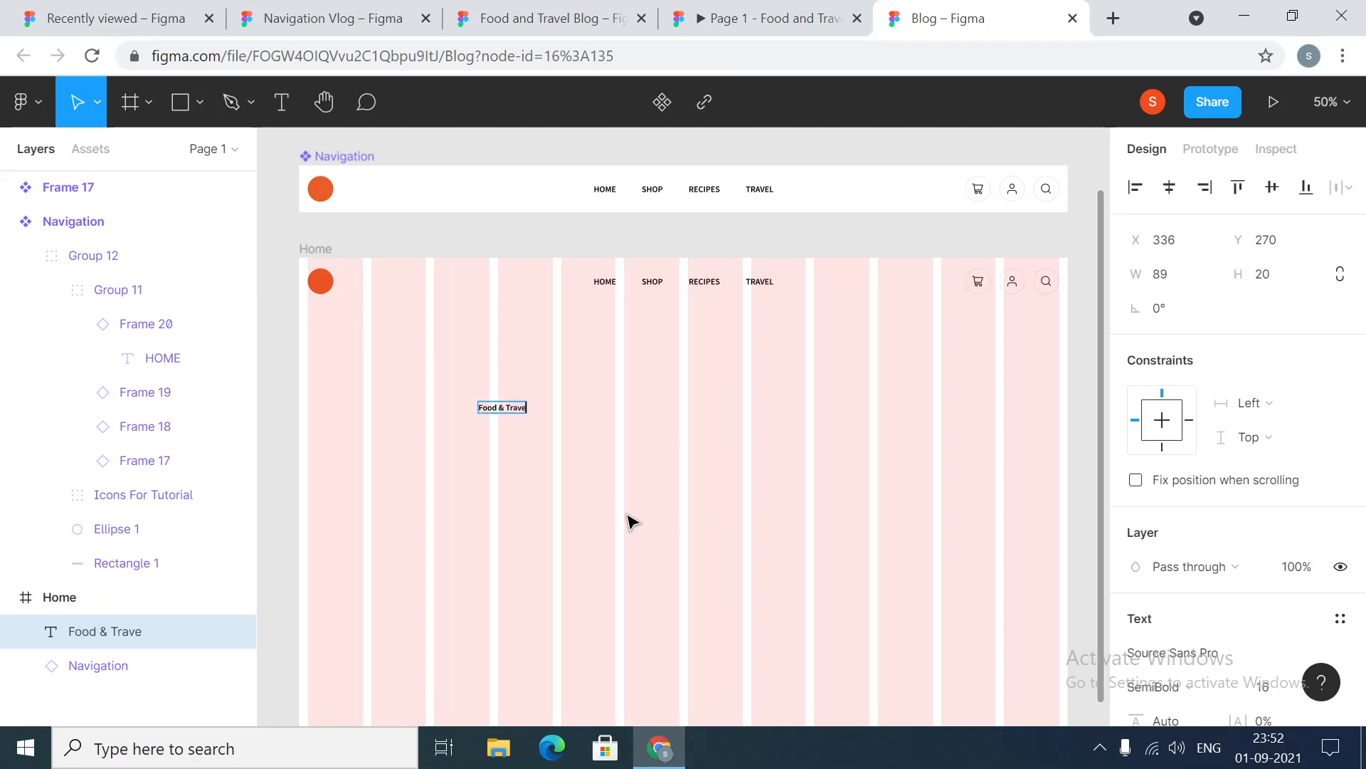
type("Food & Travel Blog")
key("Escape")
Set the "Food & Travel Blog" heading's font to Montserrat and its size to 48
key("shift+0")
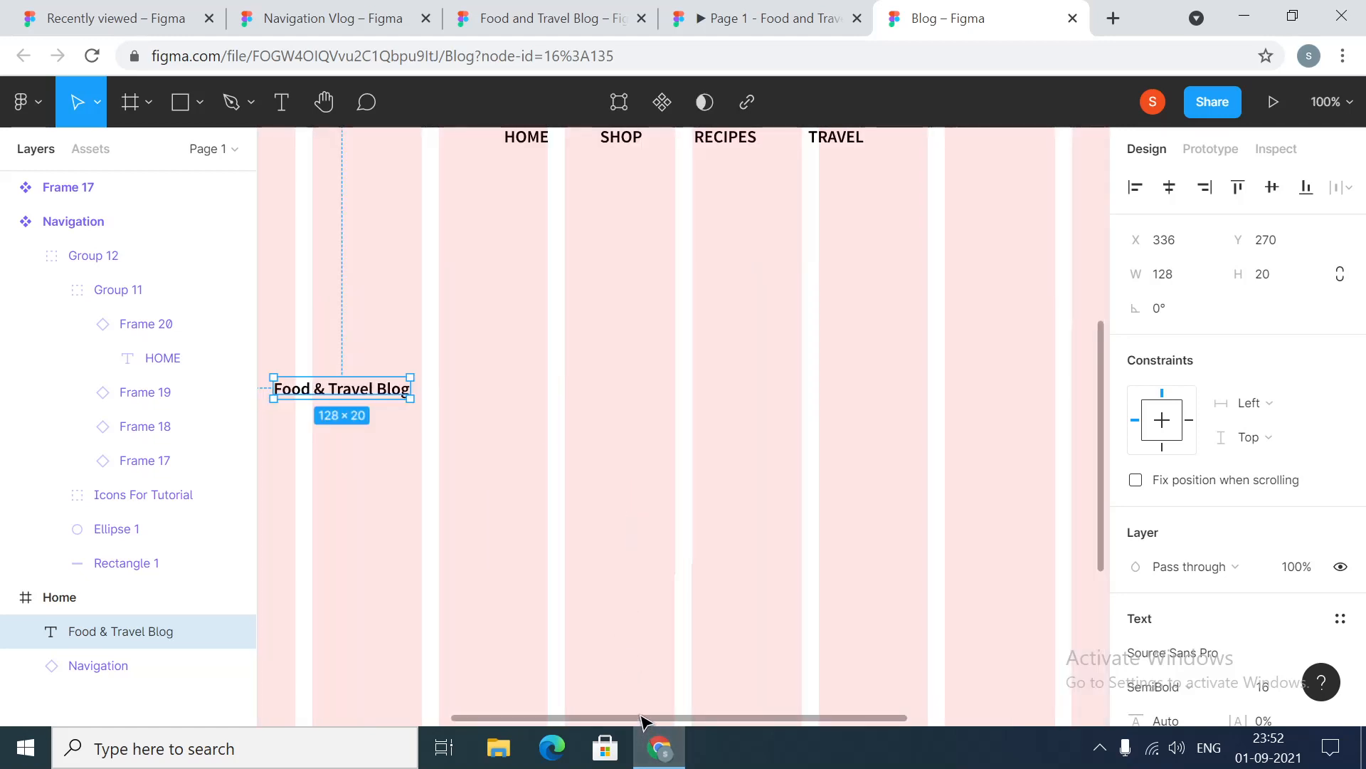
left_click_drag(639, 718, 563, 718)
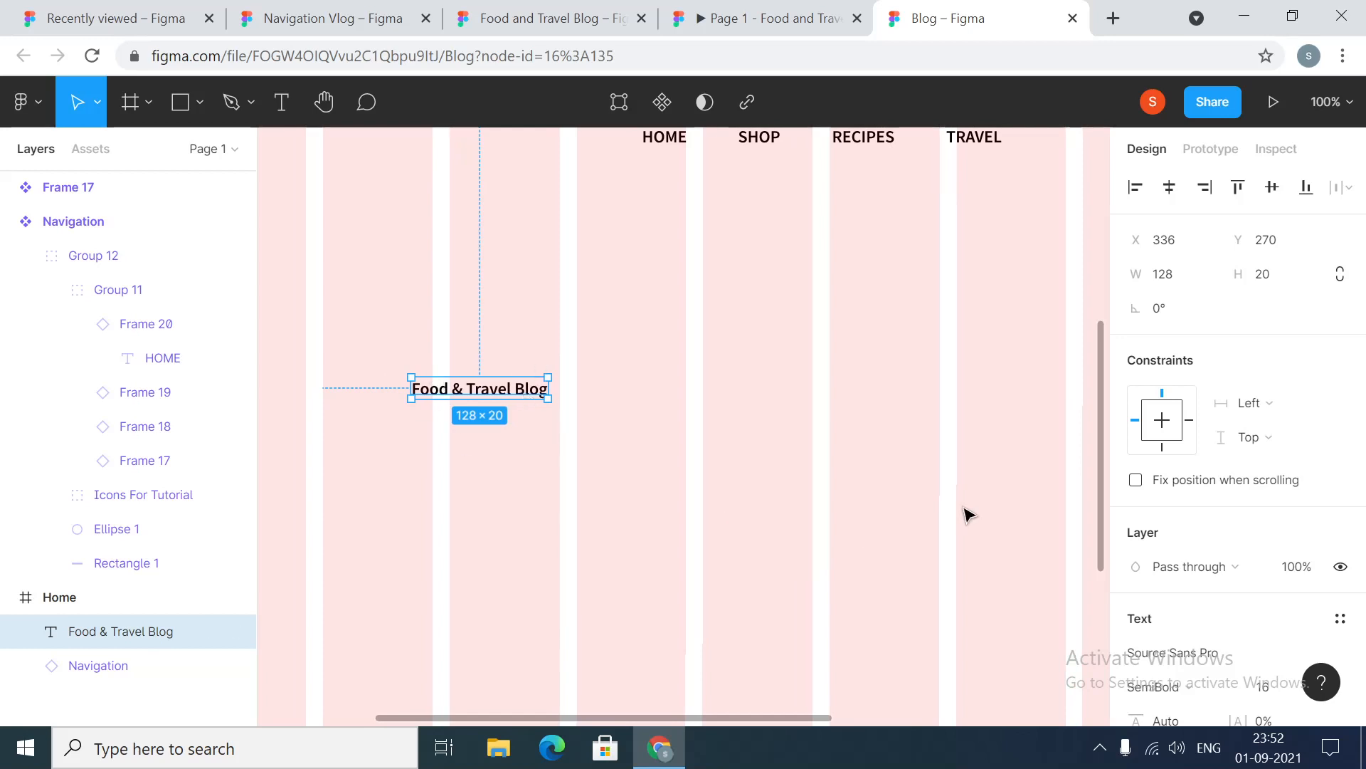
scroll(1274, 641, "down", 3)
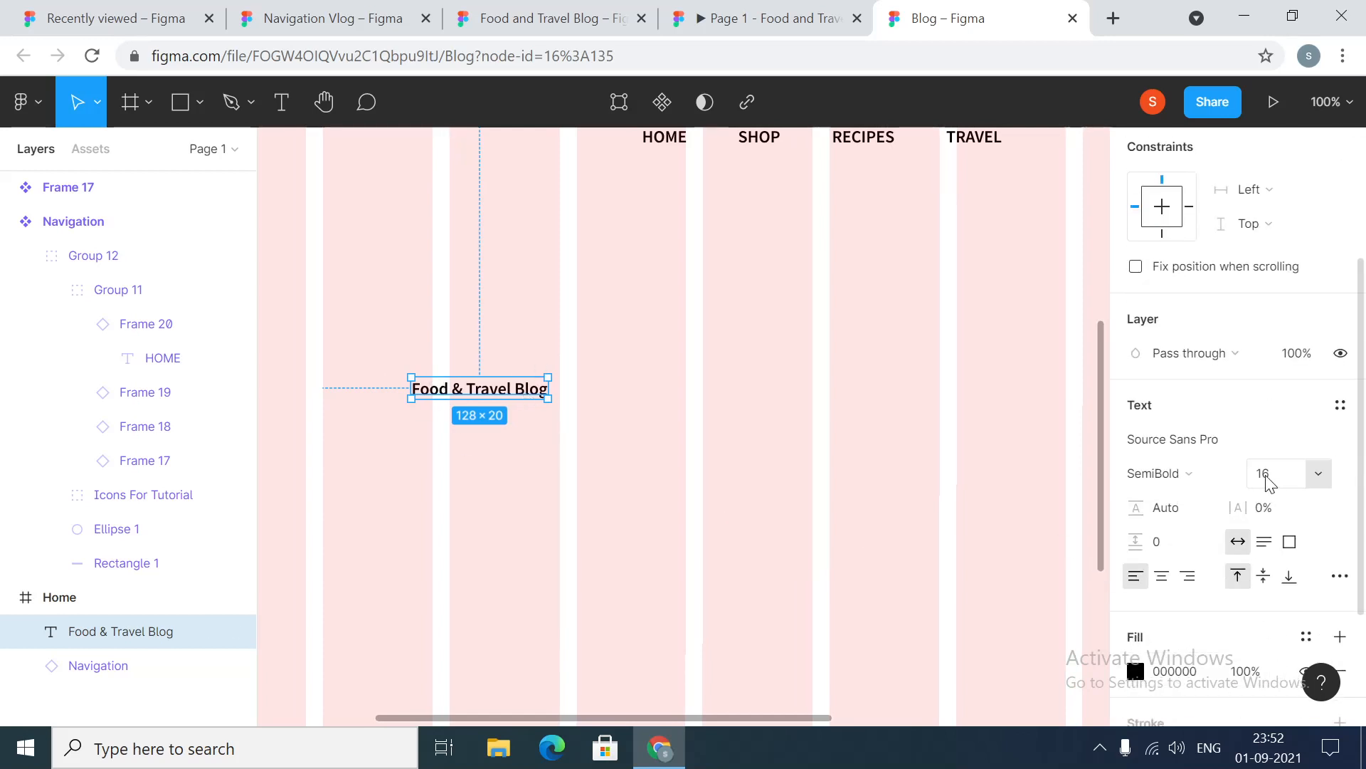
left_click(1247, 449)
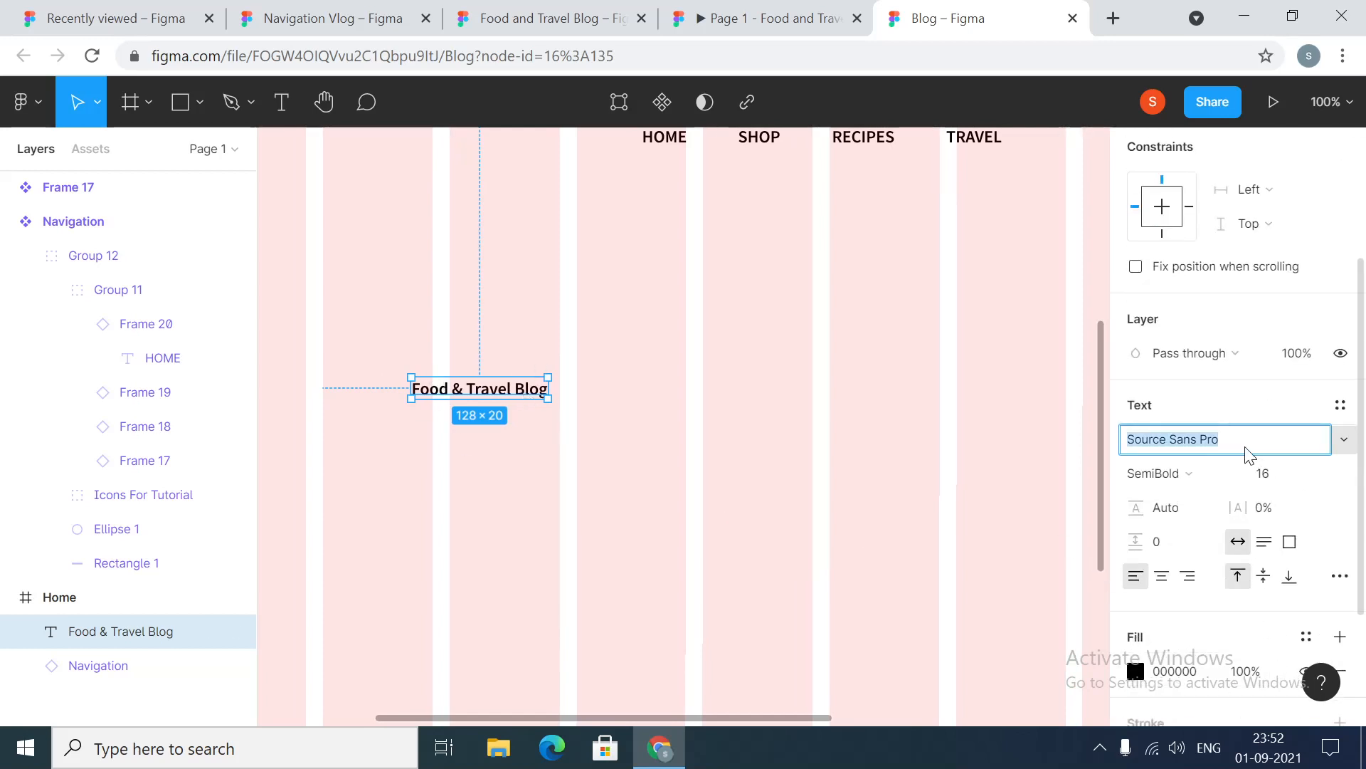
type("Mons")
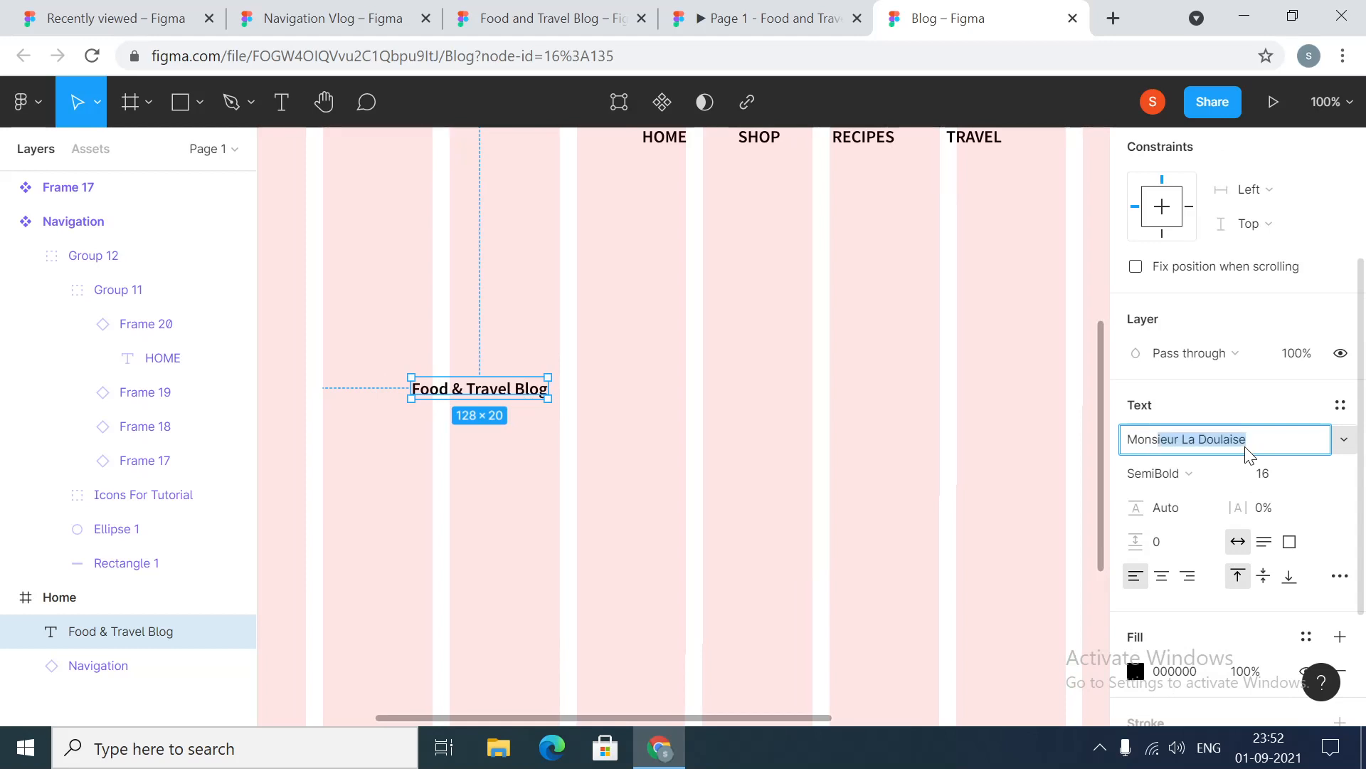
key("BackSpace")
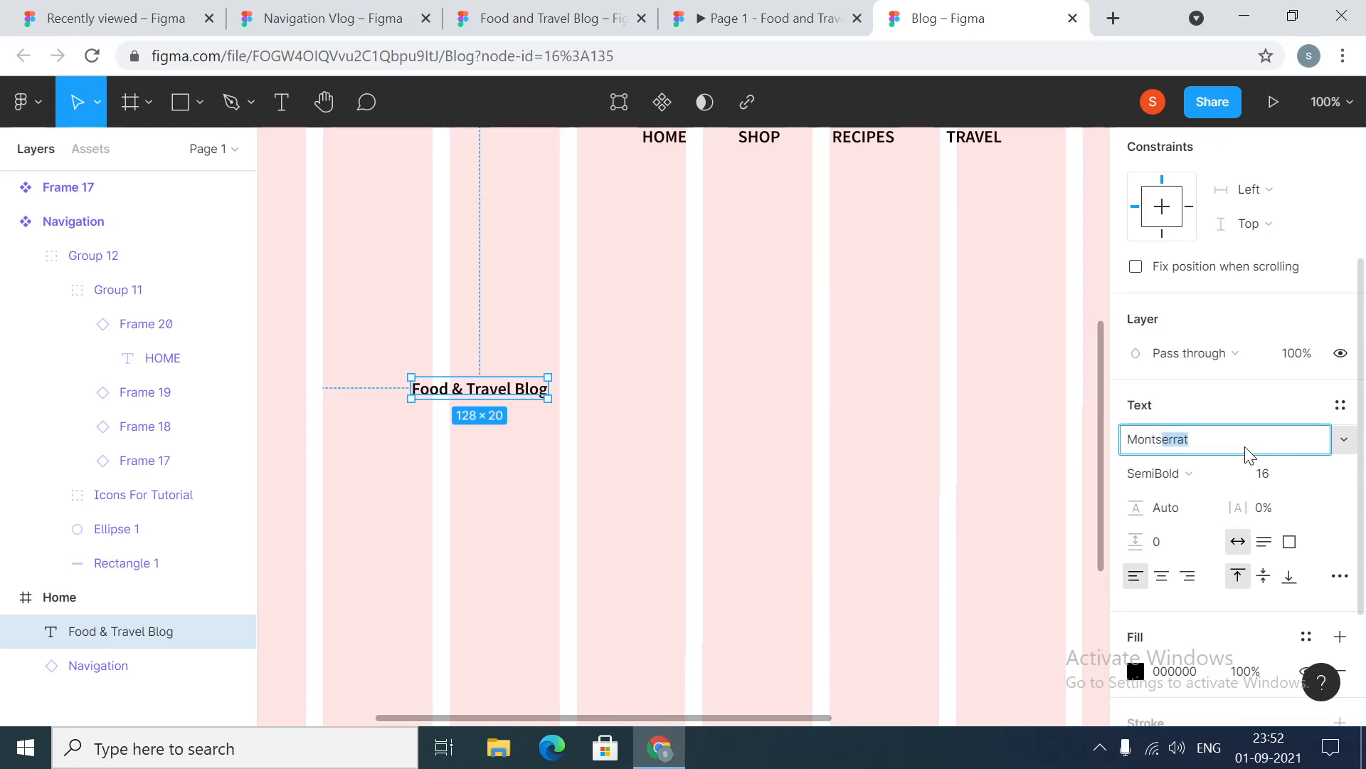
key("Return")
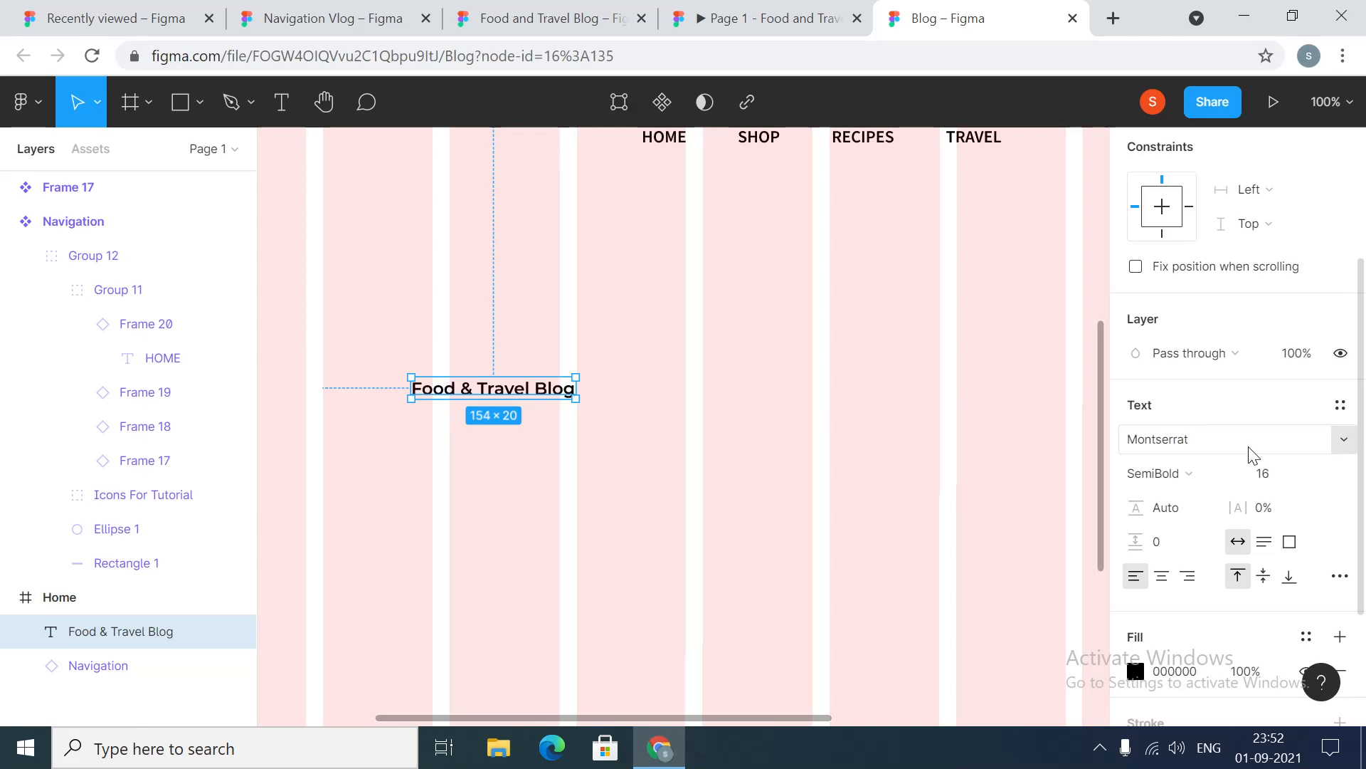
left_click(1286, 481)
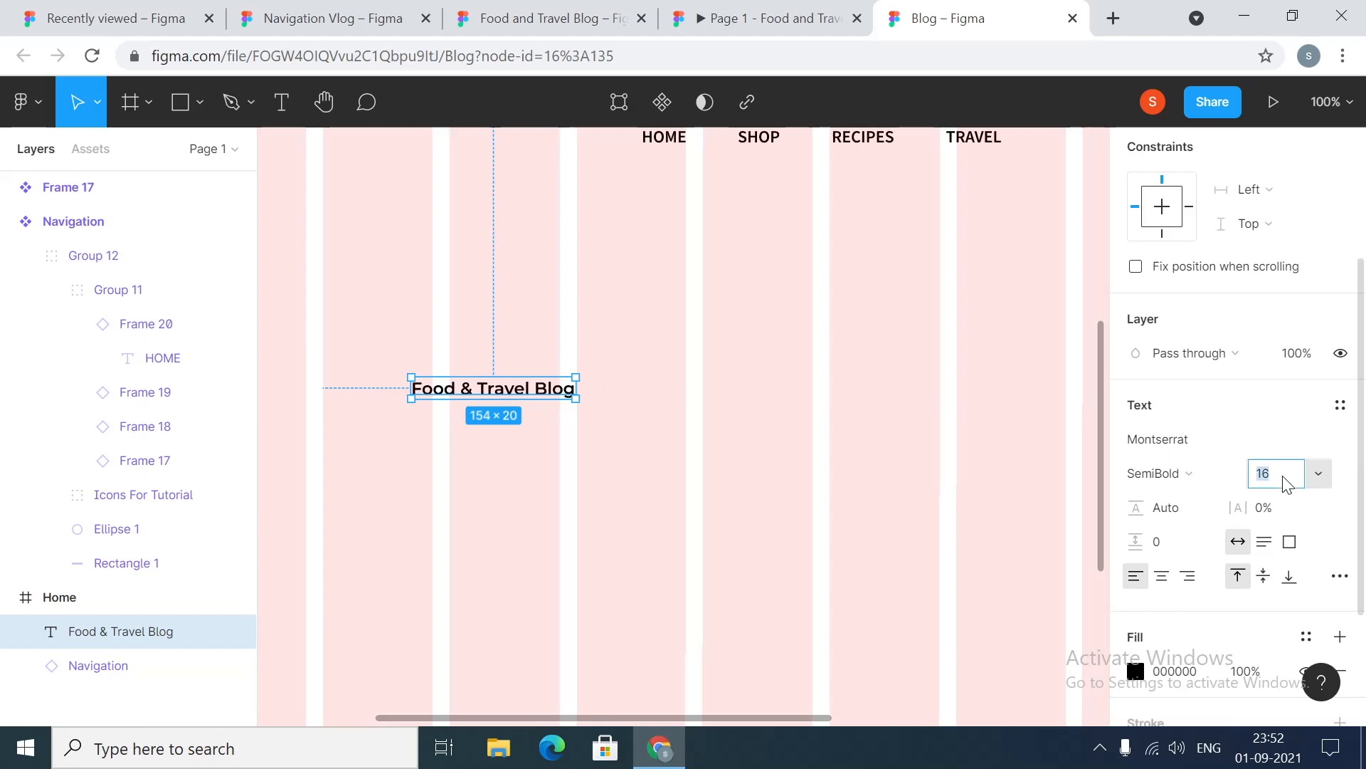
key("Return")
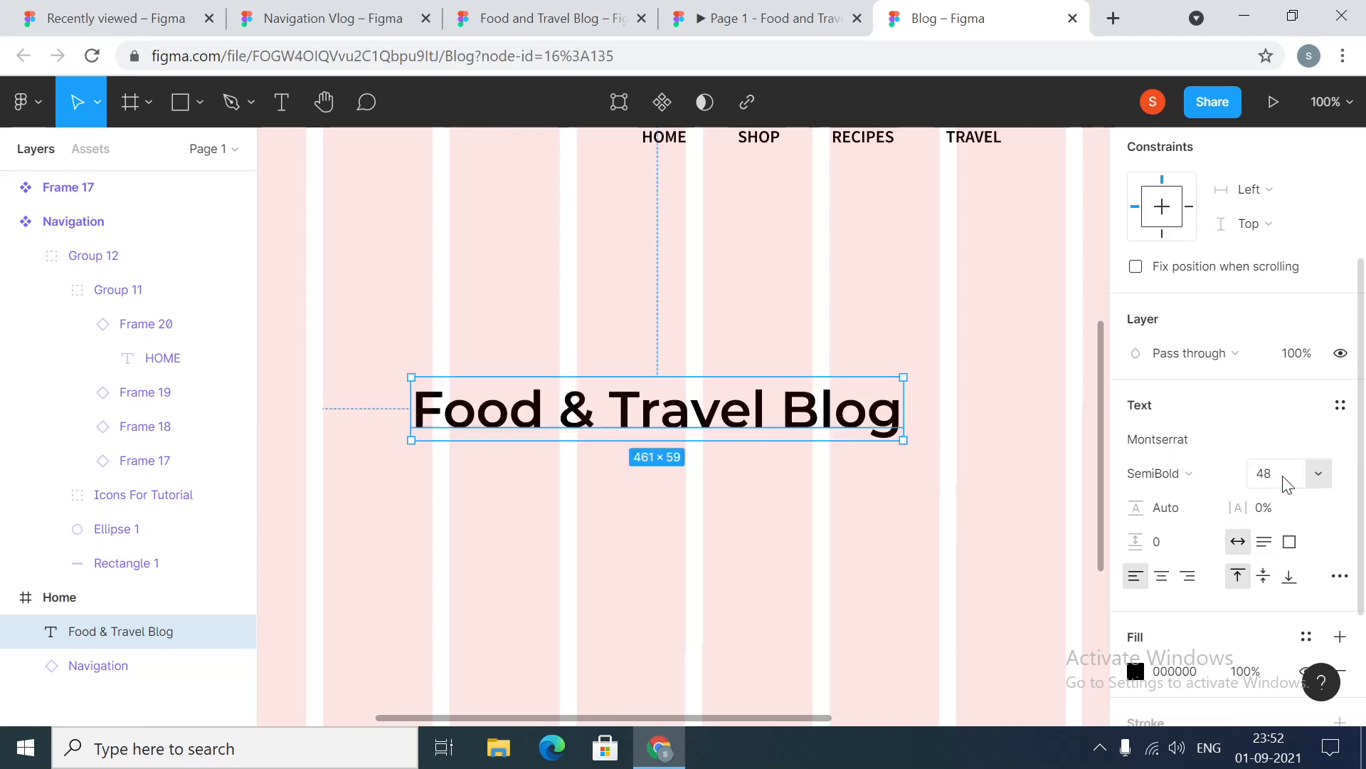
Align the "Food & Travel Blog" heading to the horizontal center of the Home frame
scroll(1056, 253, "up", 2)
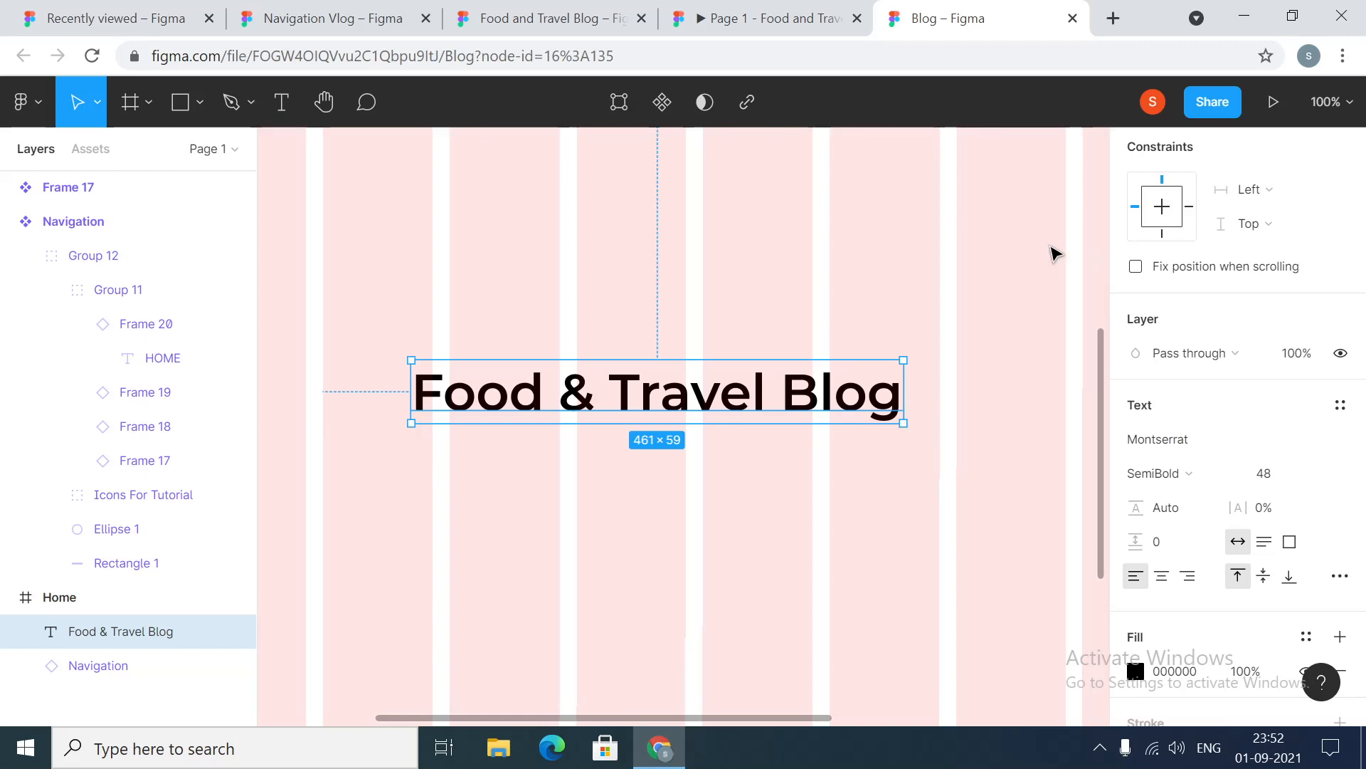
scroll(1056, 253, "up", 2)
scroll(1223, 234, "down", 2)
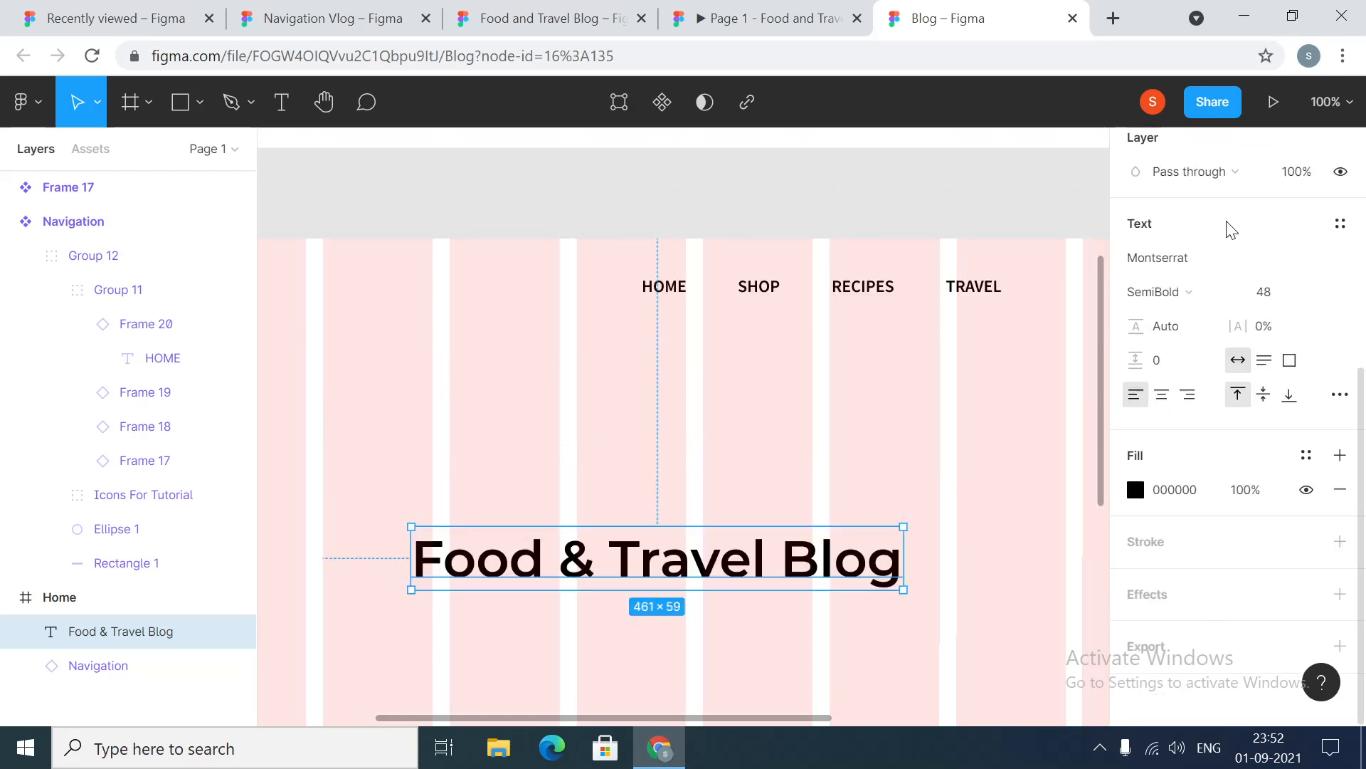
scroll(1224, 228, "up", 6)
left_click(1177, 191)
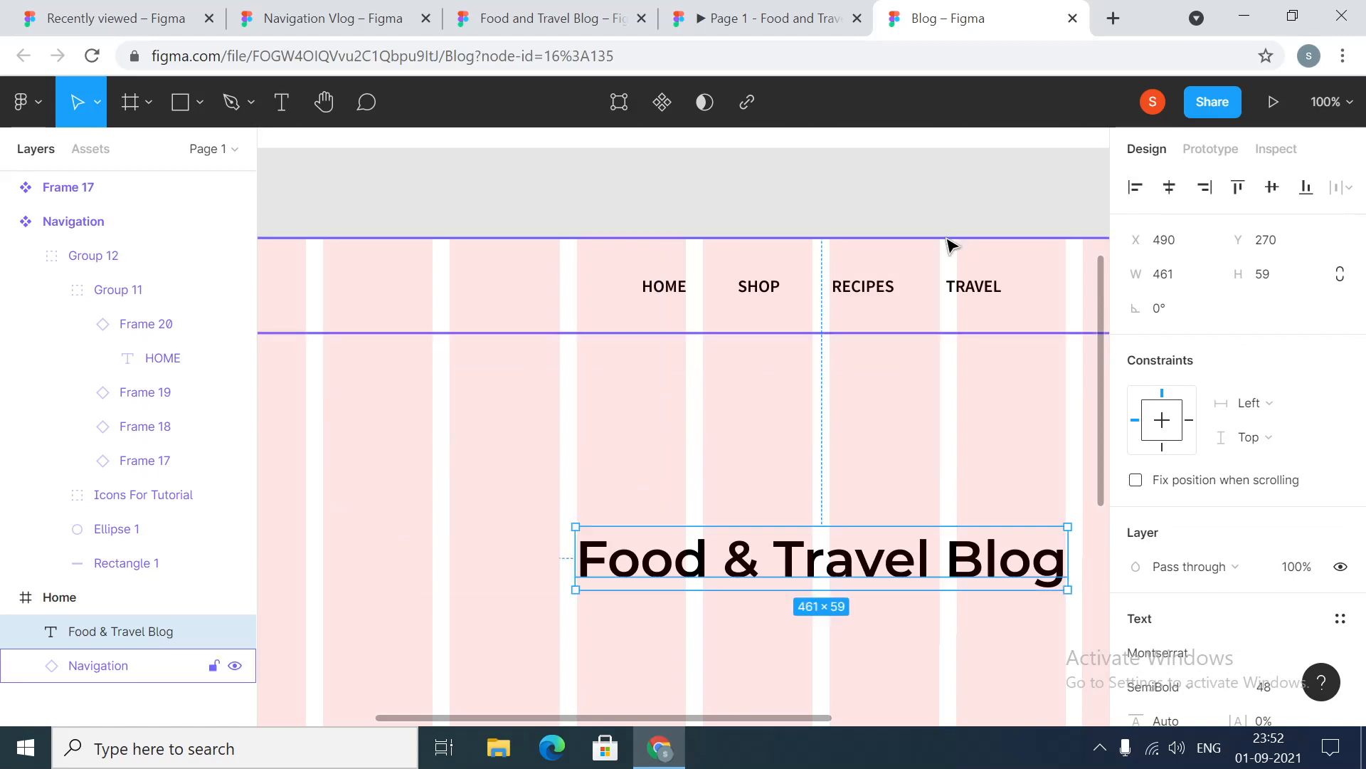
Set the vertical spacing between the Navigation instance and the "Food & Travel Blog" heading to 48
key("ctrl+minus")
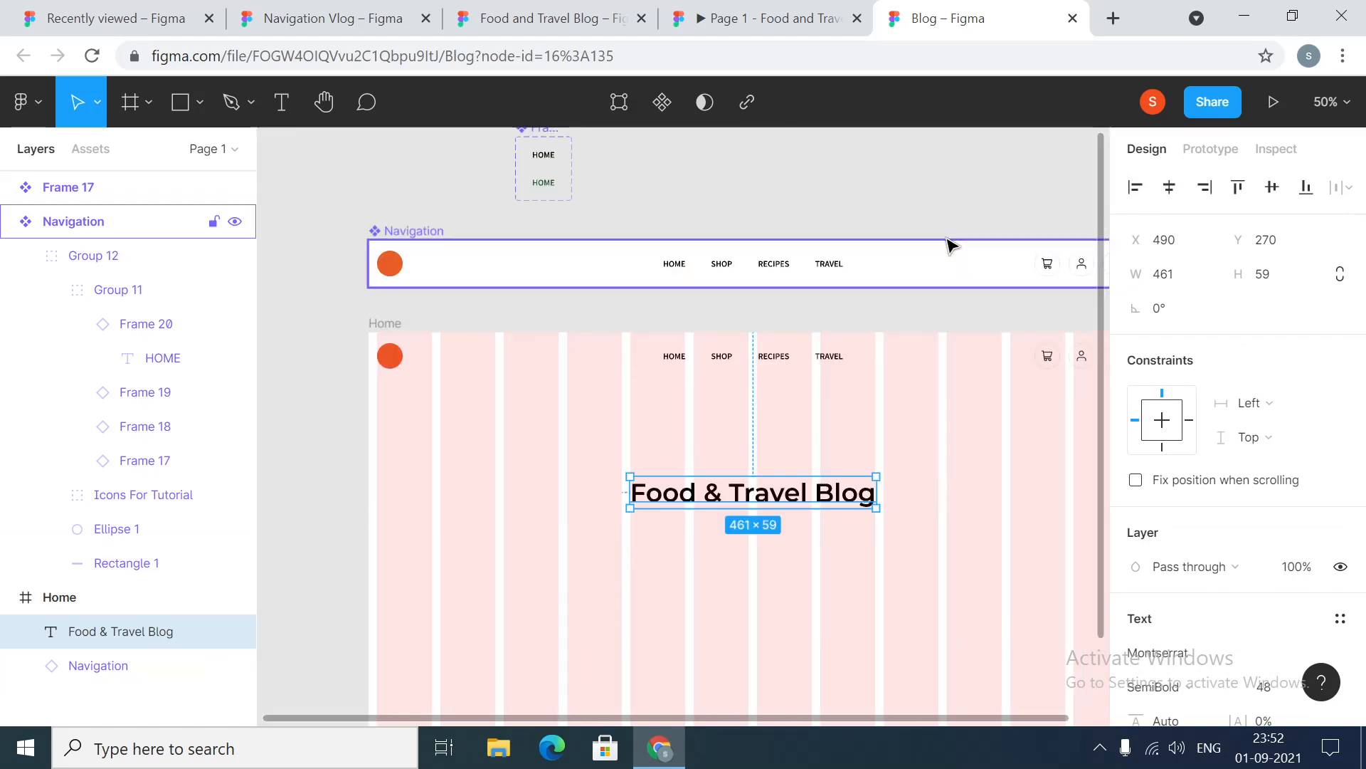
left_click(780, 371, "shift")
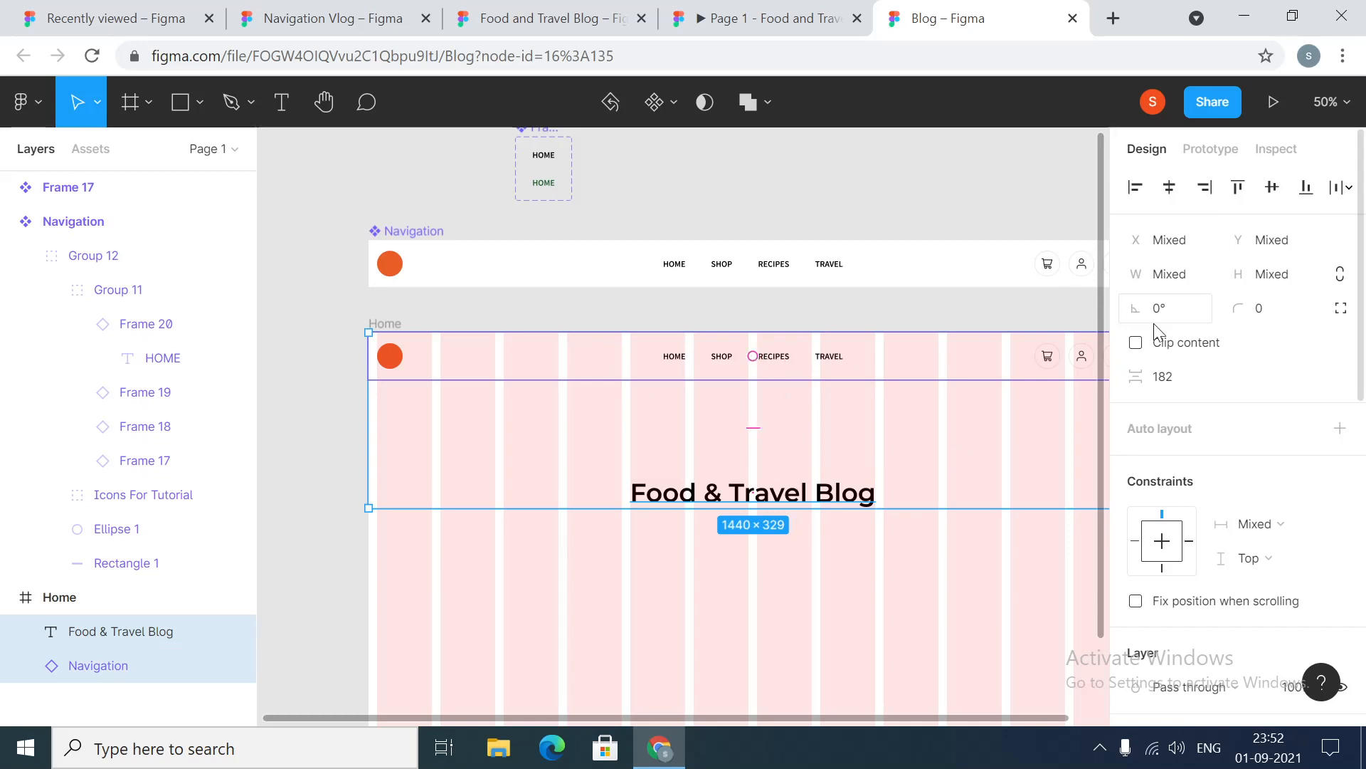
left_click(1175, 379)
key("Return")
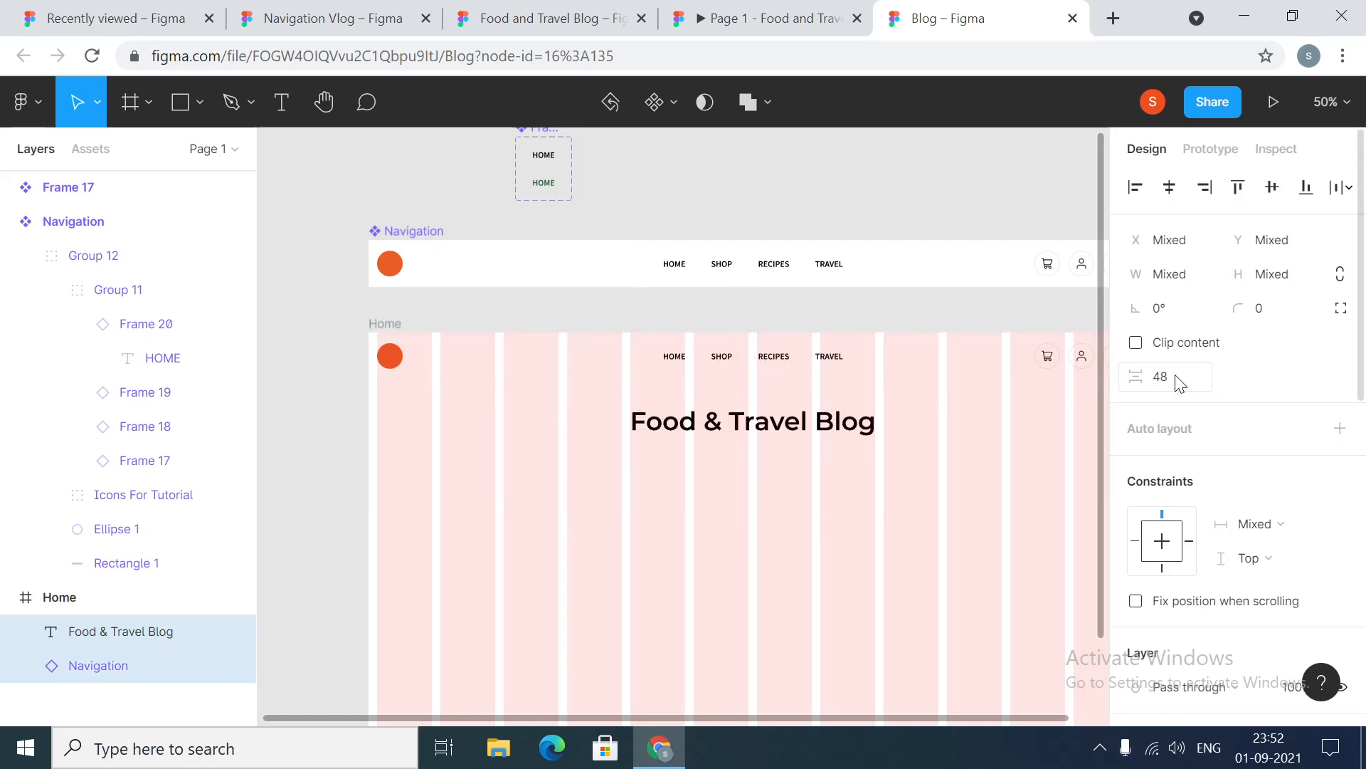
left_click(776, 588)
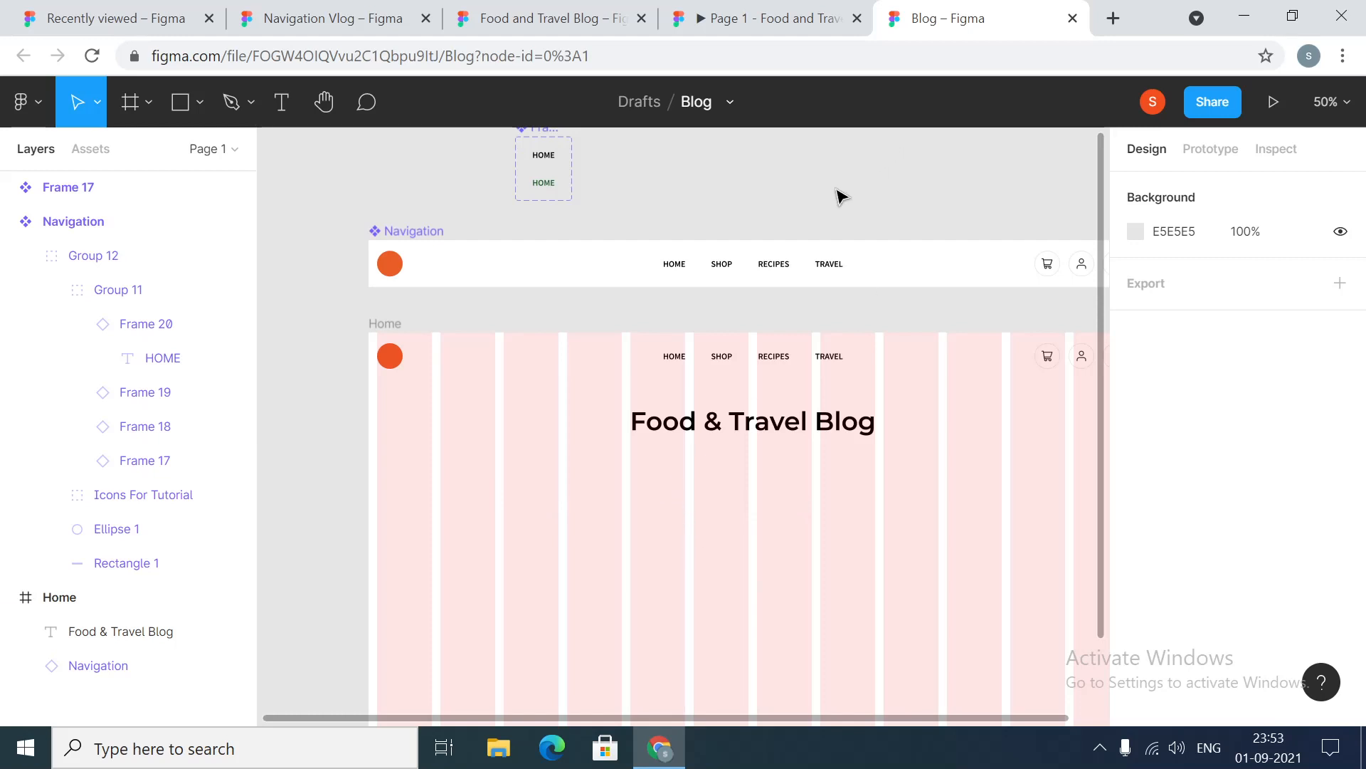
Draw a rectangle about 340 × 318 below the heading, spanning the first three grid columns of the Home frame
left_click(178, 109)
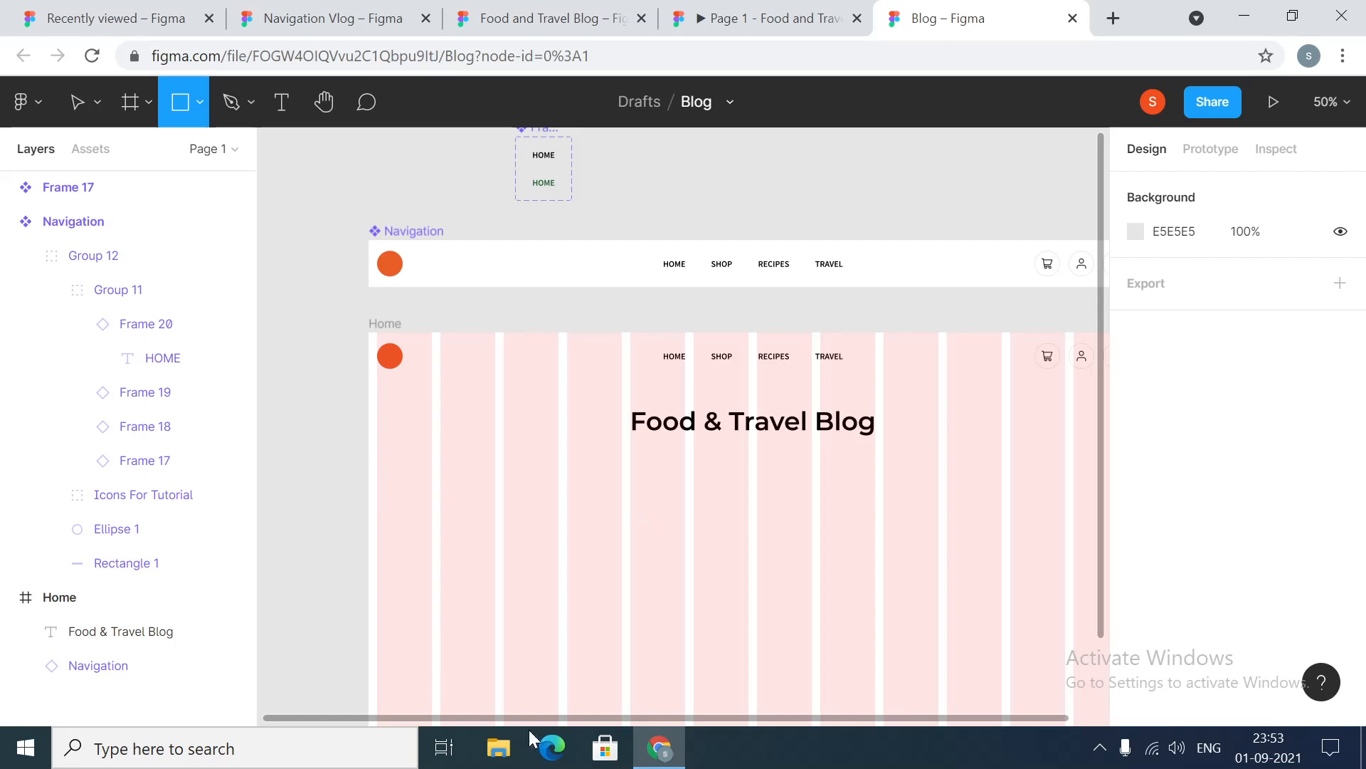
left_click_drag(541, 720, 598, 726)
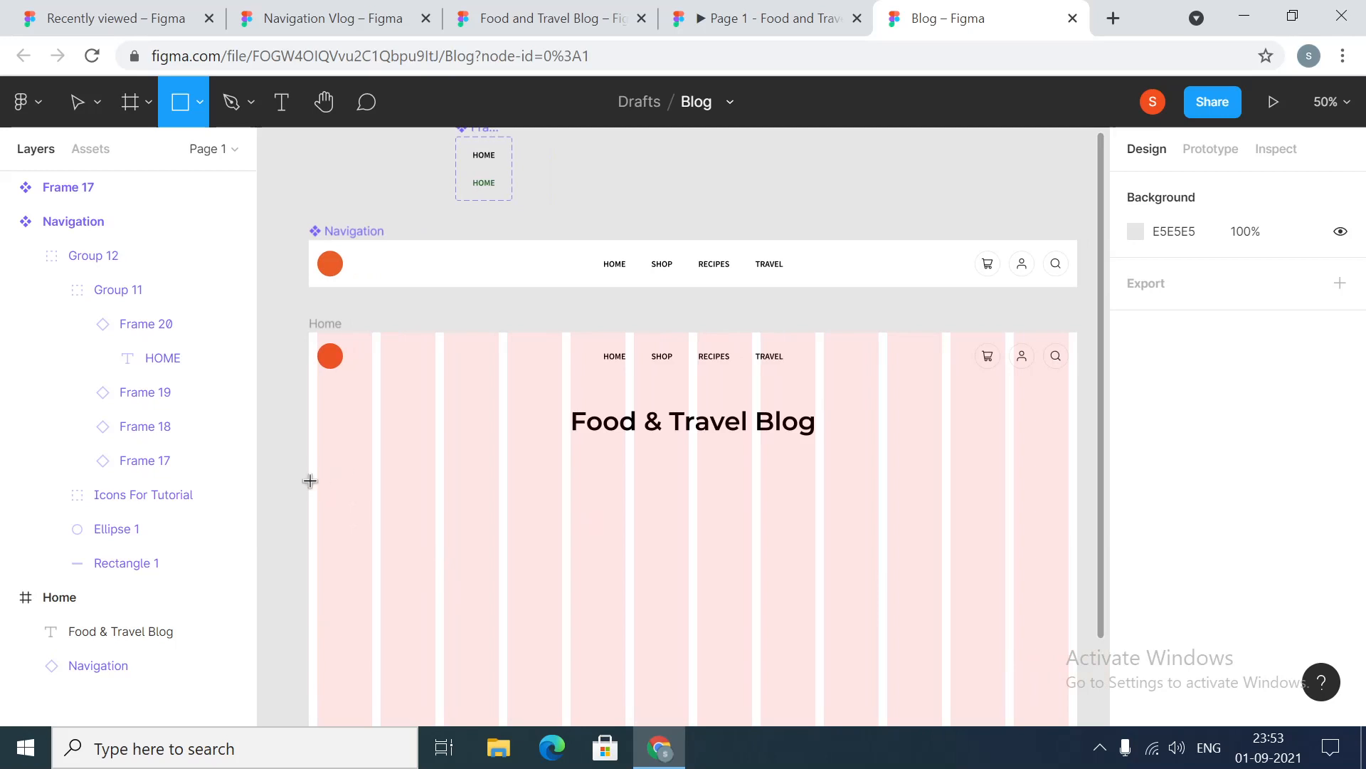
mouse_move(317, 475)
left_mouse_down()
mouse_move(357, 559)
mouse_move(498, 646)
left_mouse_up()
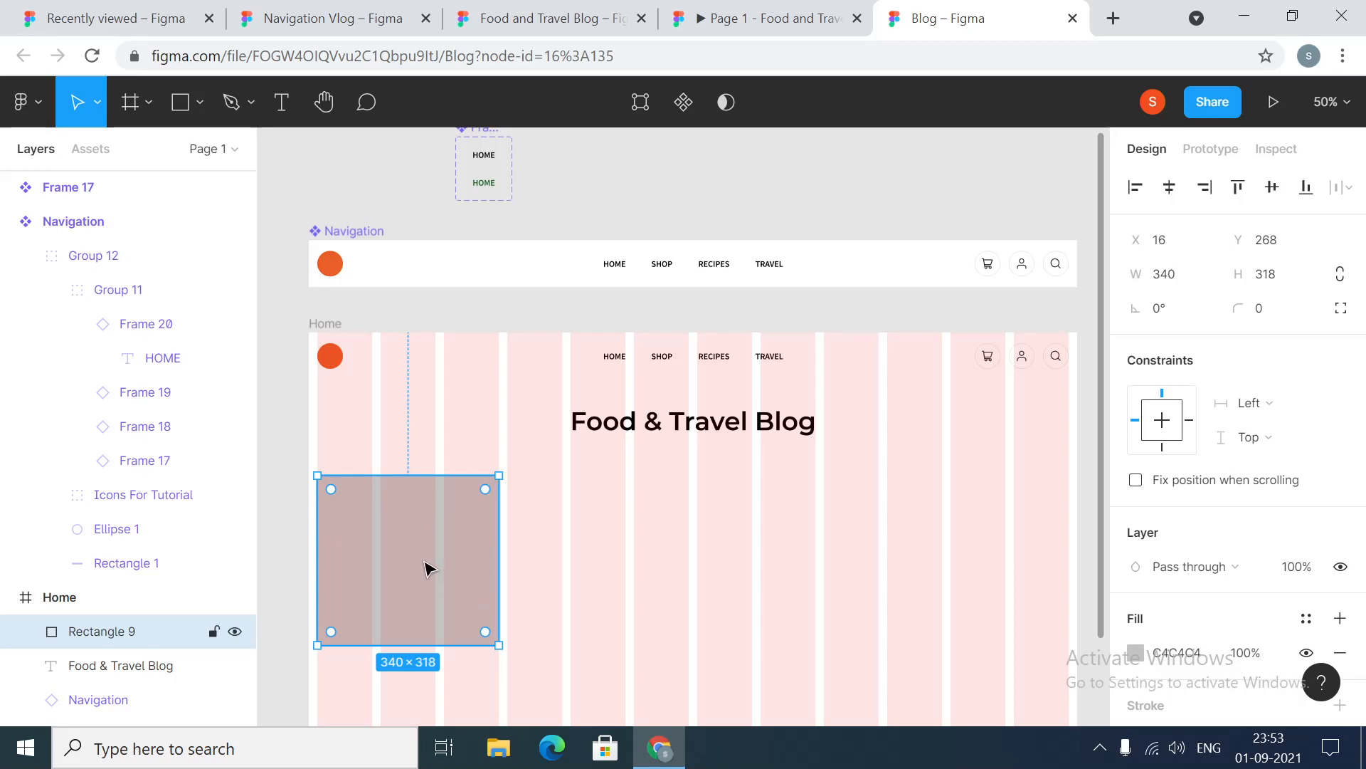
Set the height of the rectangle below the heading to 425 and keep it selected
left_click(1270, 279)
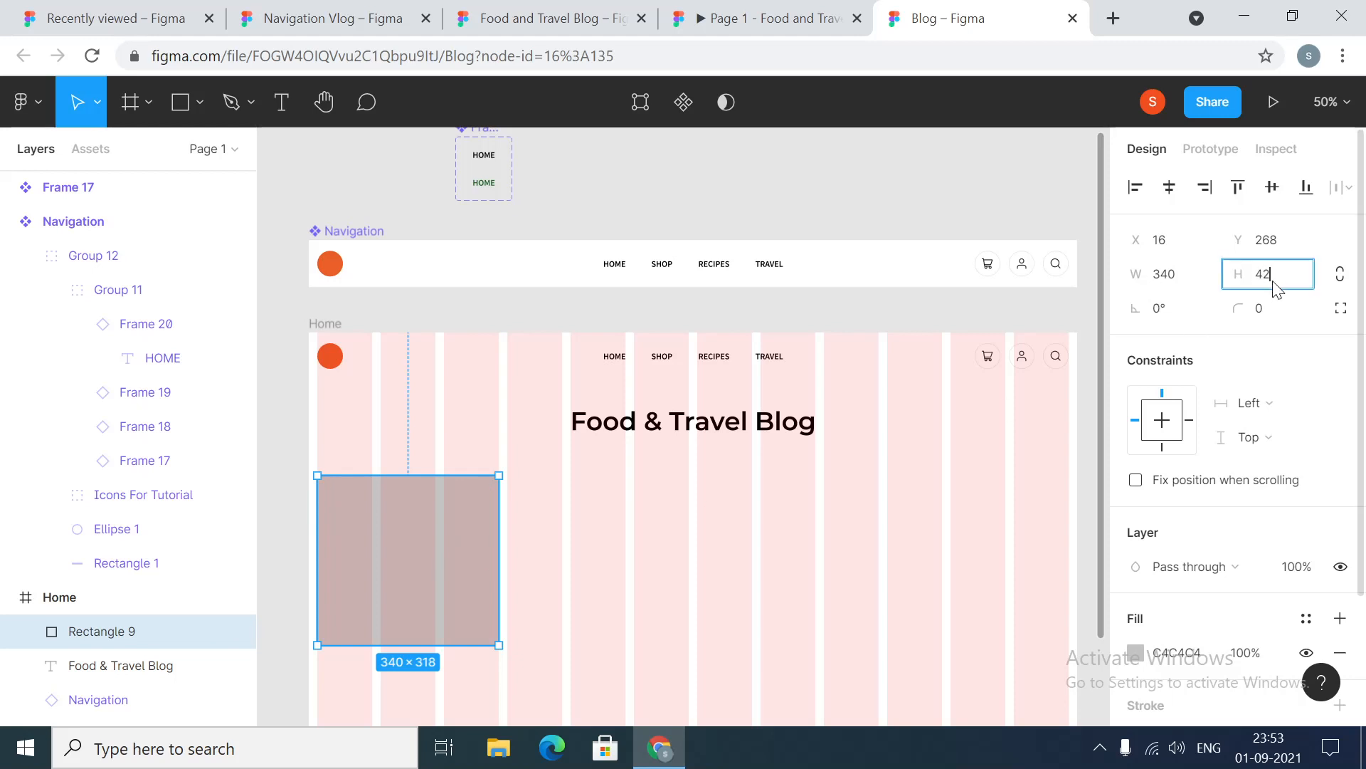
key("Return")
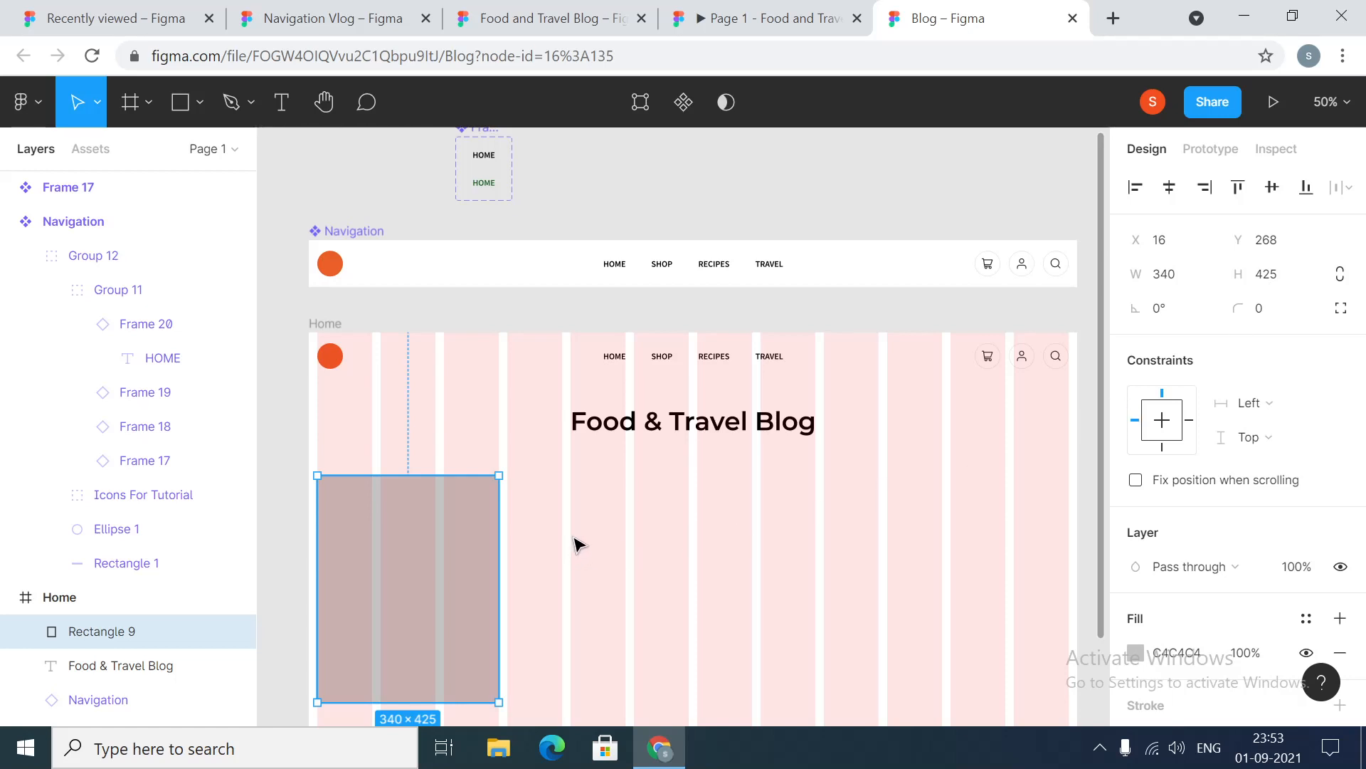
scroll(576, 544, "up", 1)
scroll(576, 544, "down", 3)
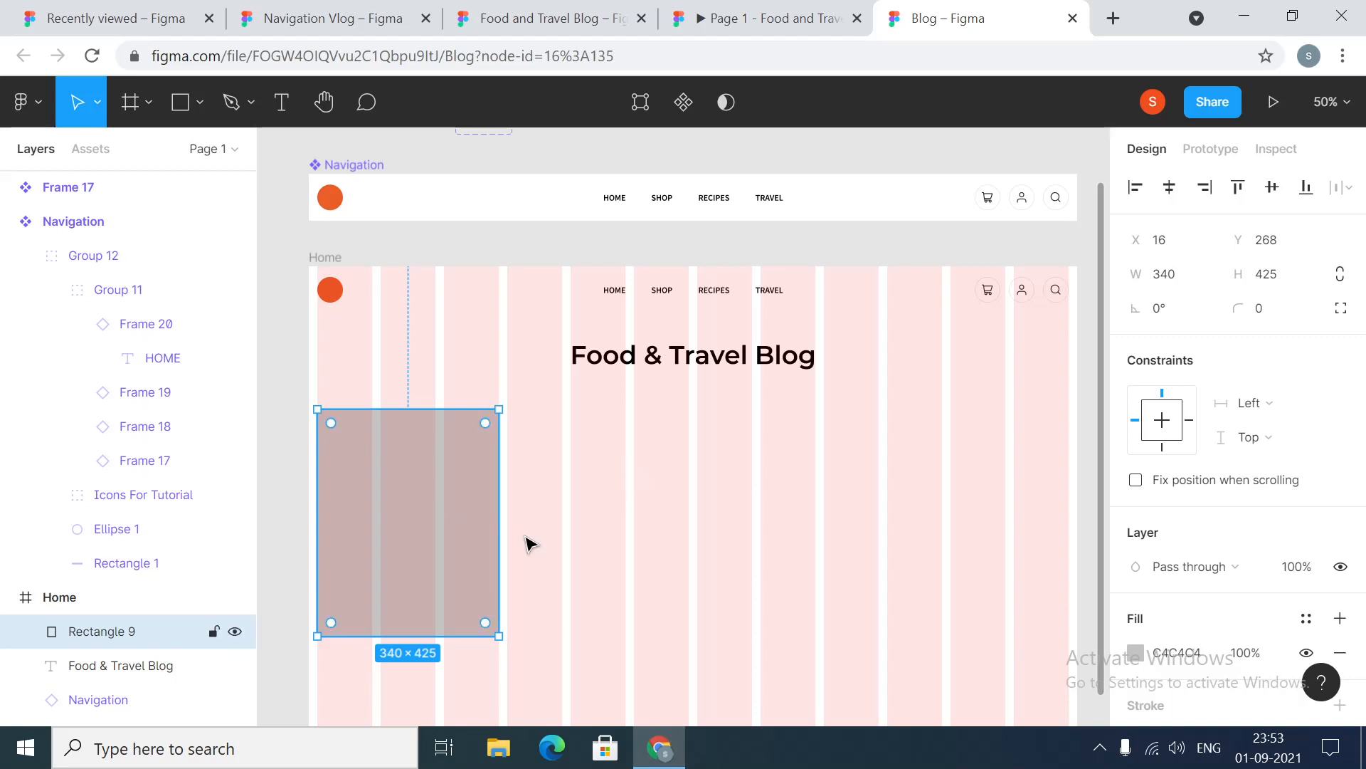
left_click(635, 556)
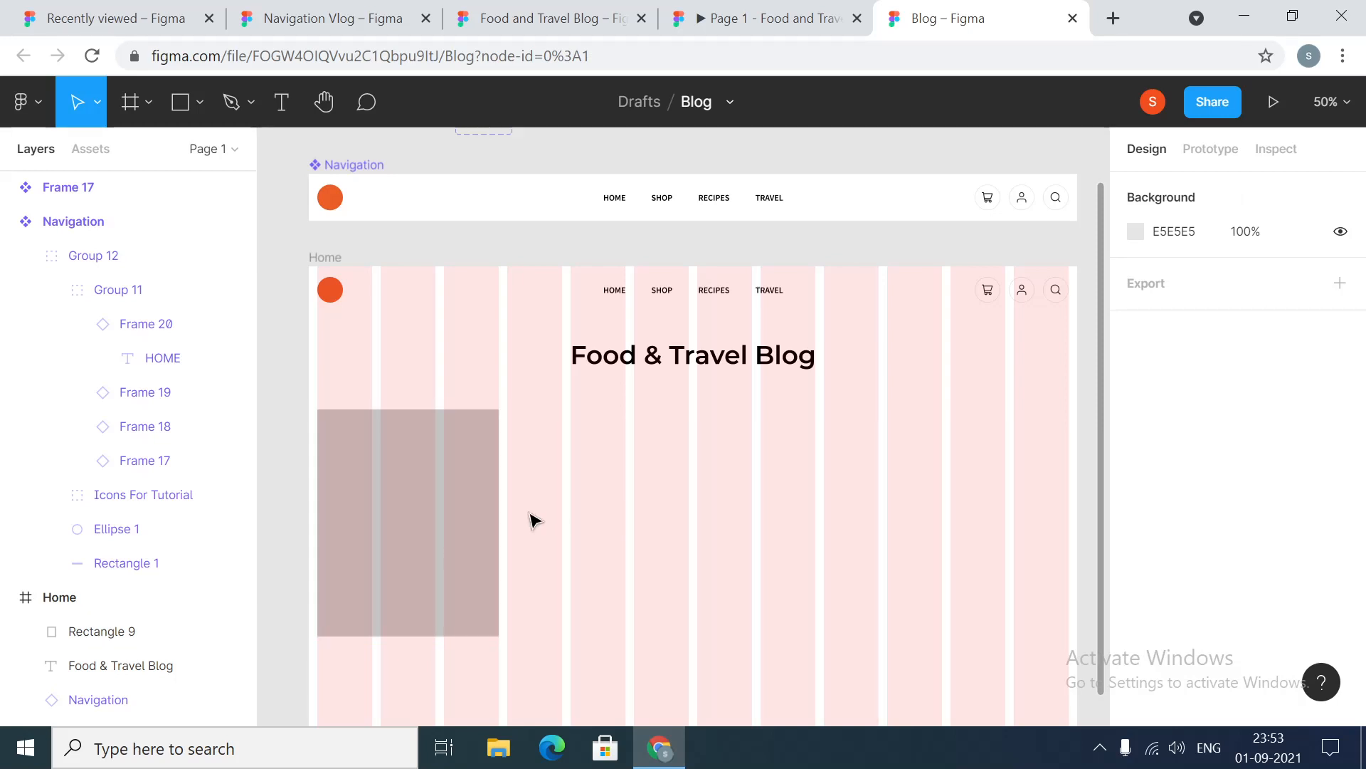
left_click(433, 518)
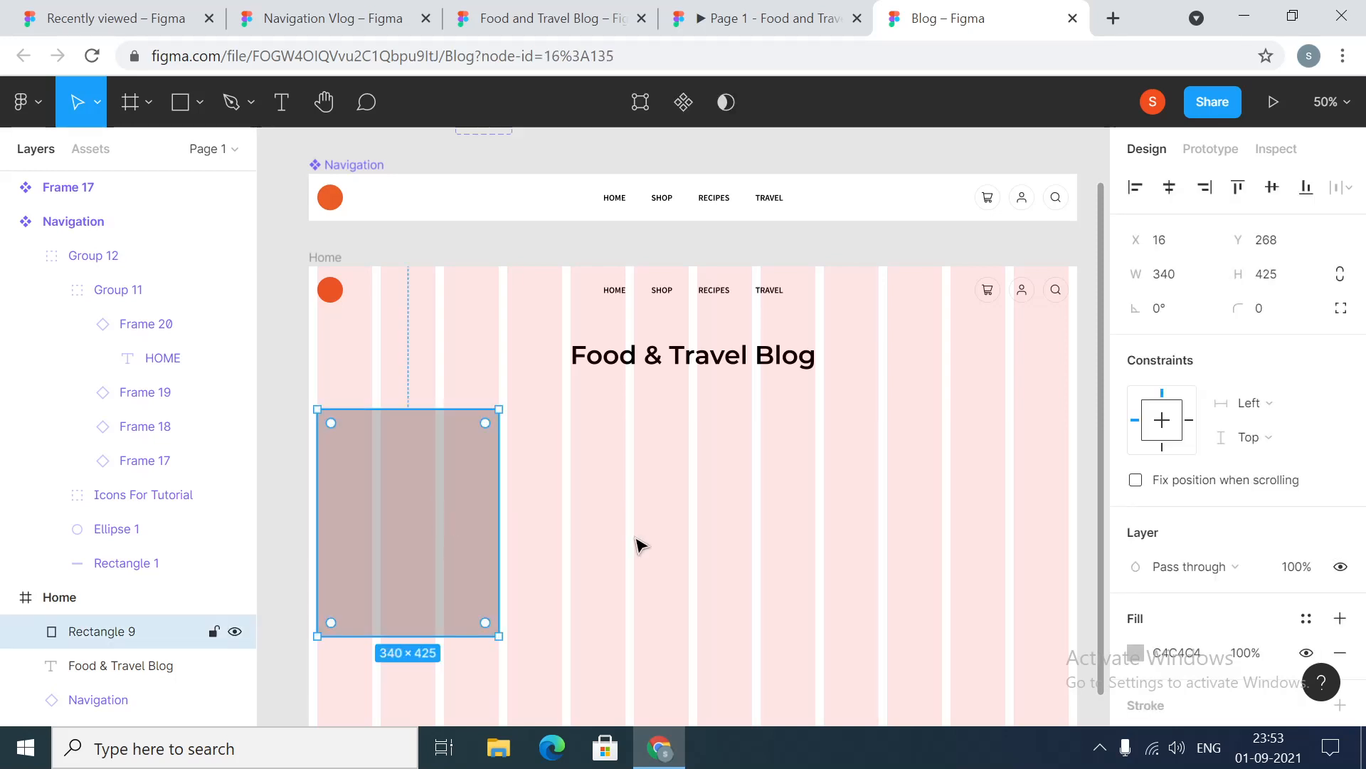
Fill the rectangle below the heading with the "Cherry Pancake" image from the images folder
left_click(1135, 653)
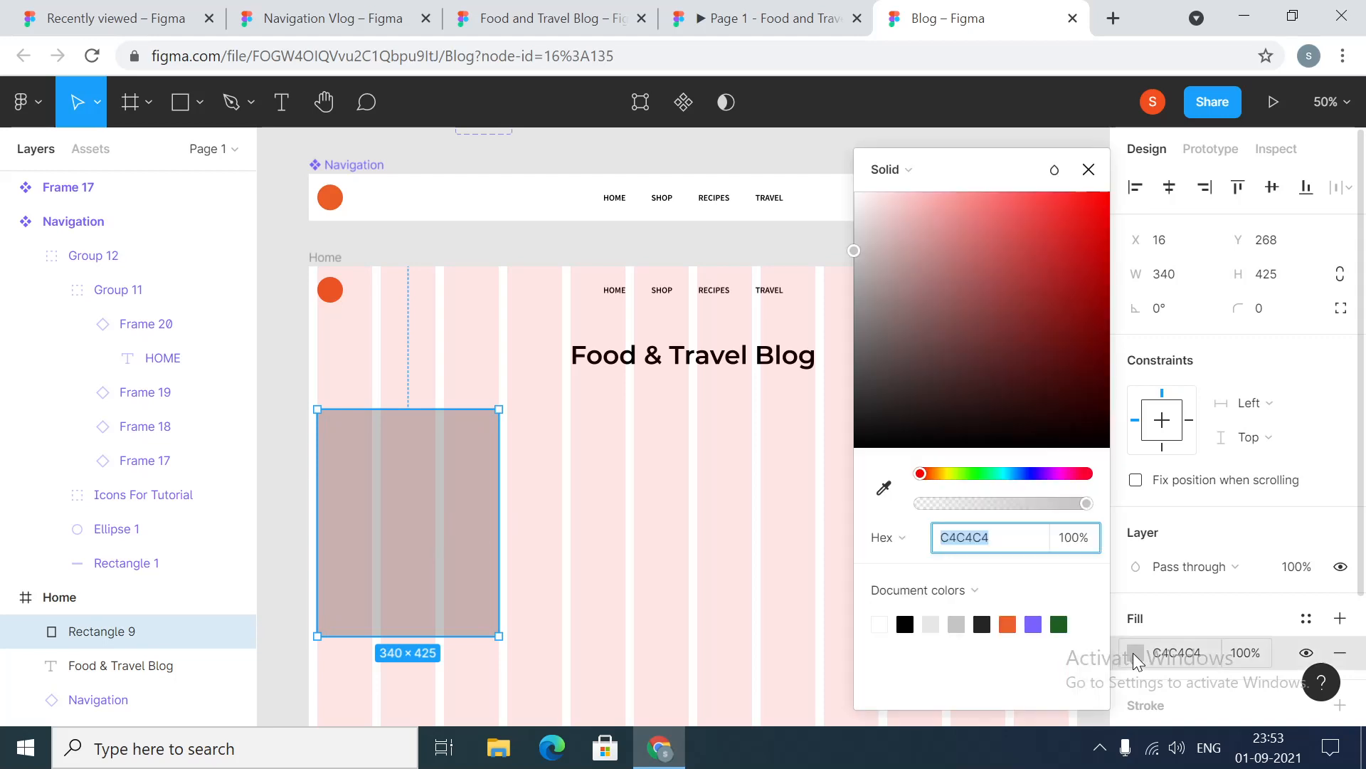
left_click(891, 169)
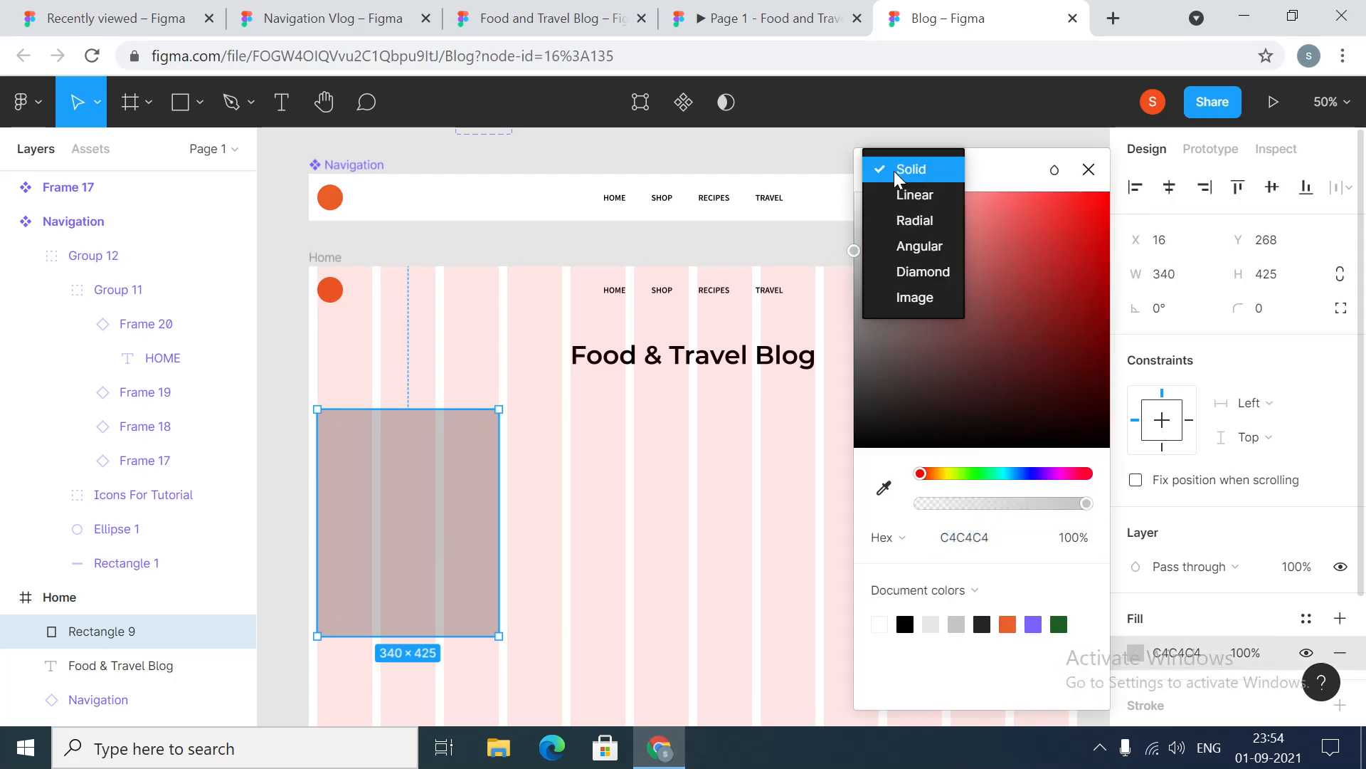
left_click(919, 296)
left_click(941, 324)
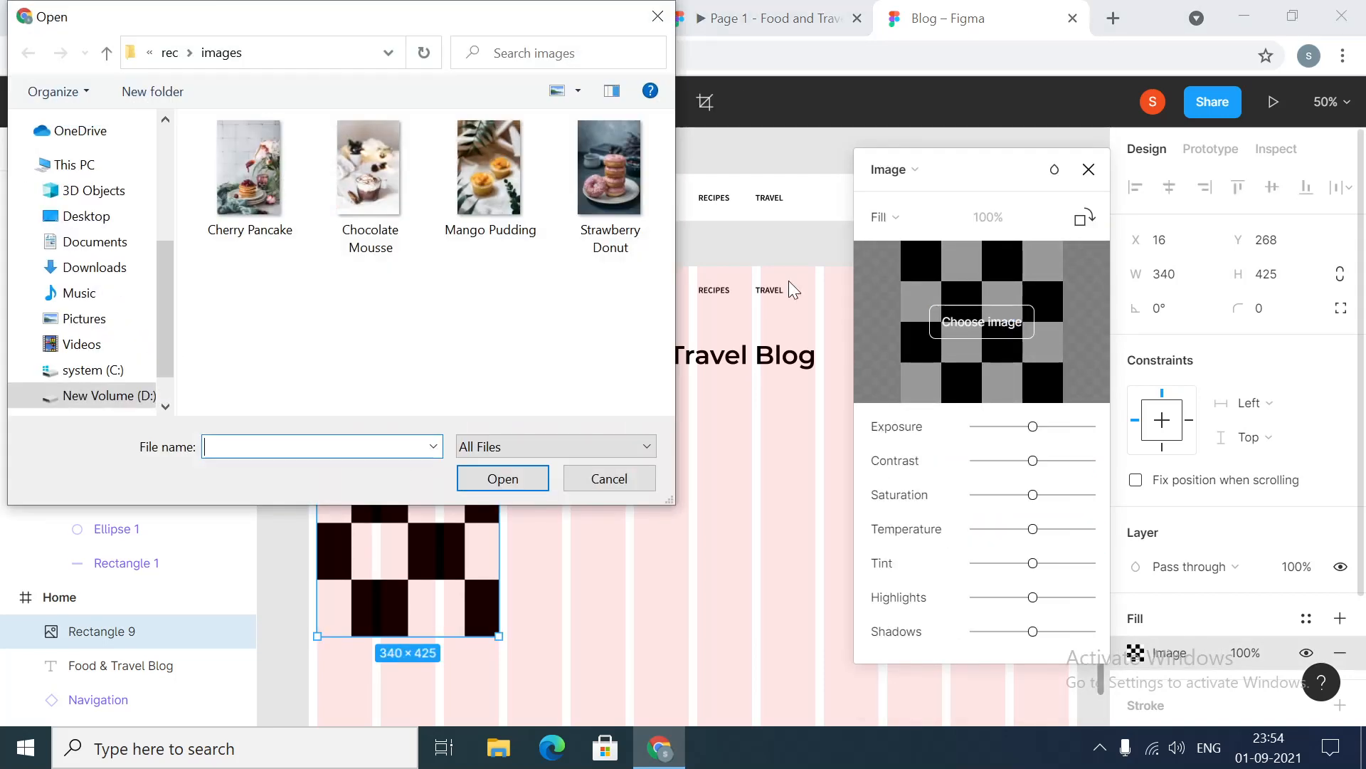
left_click(274, 206)
left_click(503, 478)
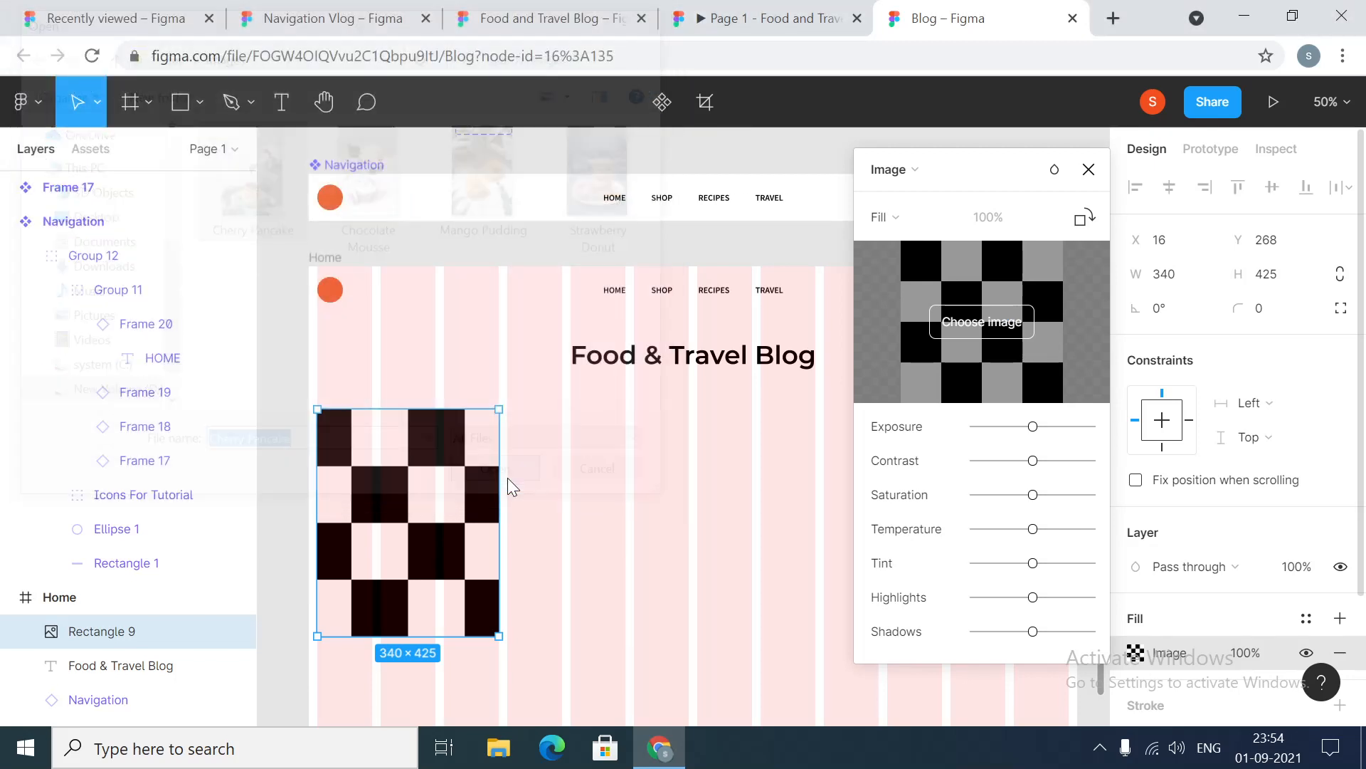
left_click(1089, 169)
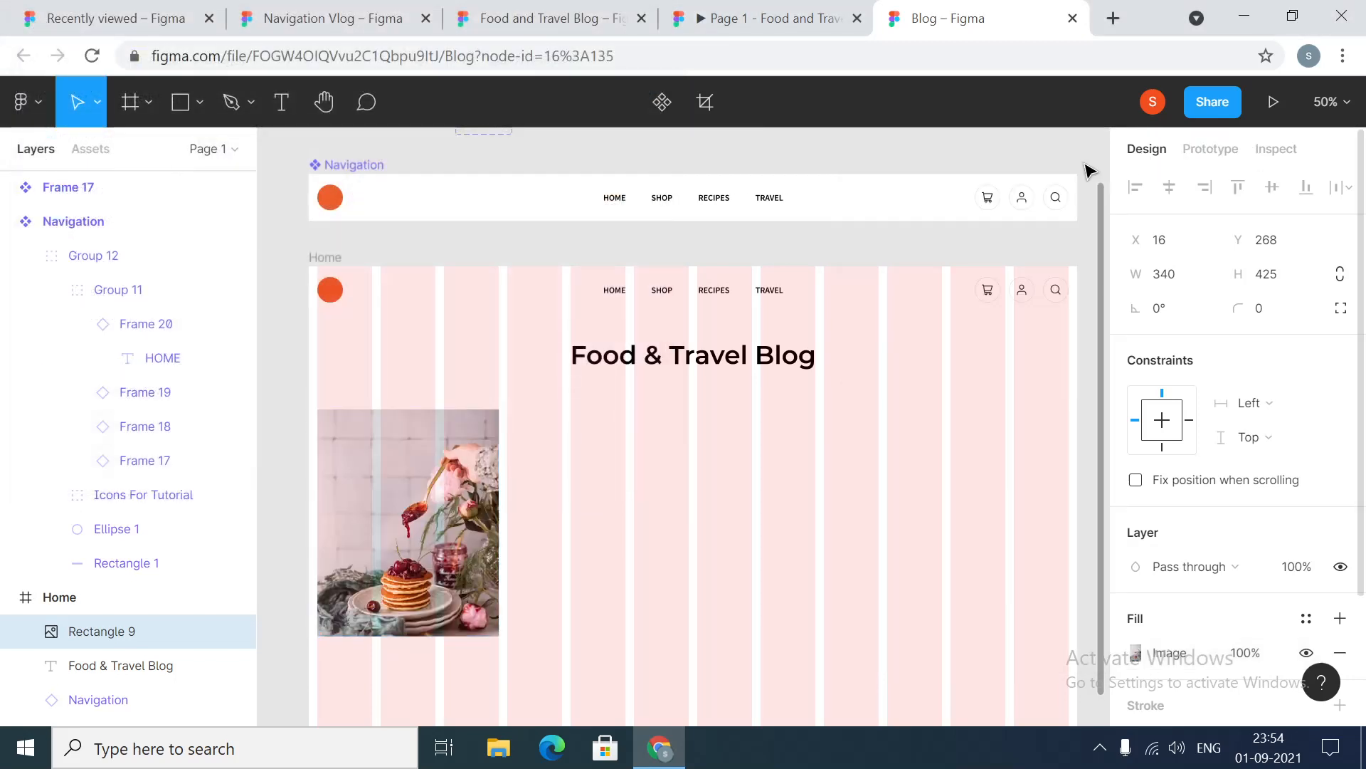
left_click(780, 168)
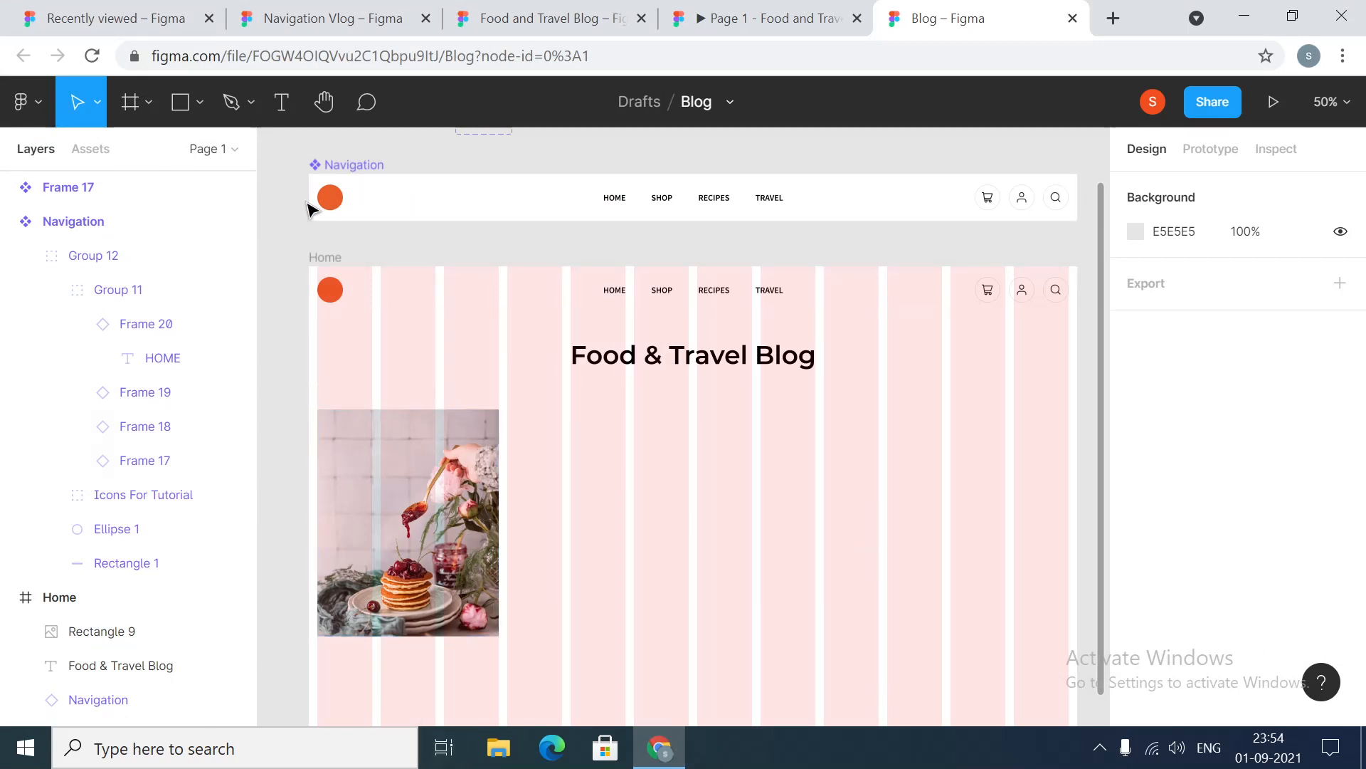
Add the text "Cherry Pancakes" below the pancake image in the Home frame
left_click(281, 102)
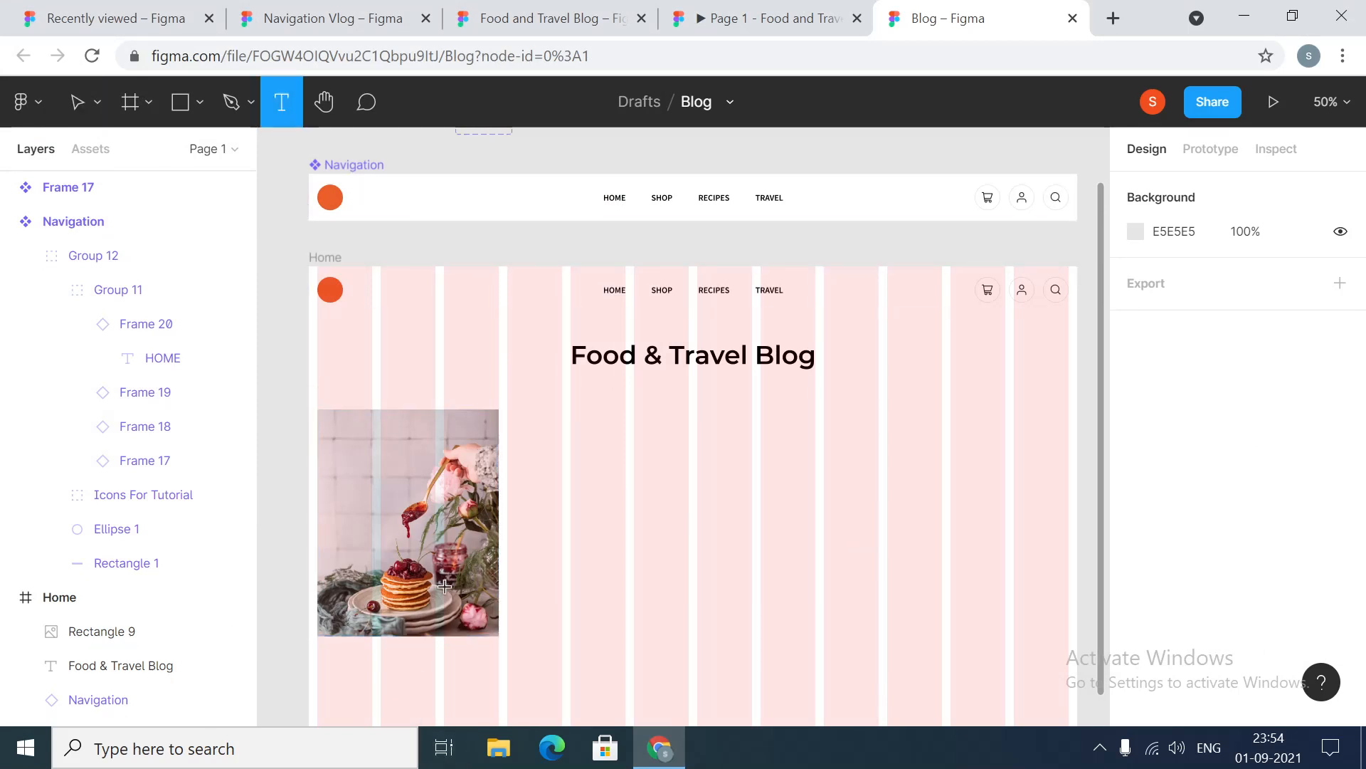
left_click(341, 667)
type("Cherry")
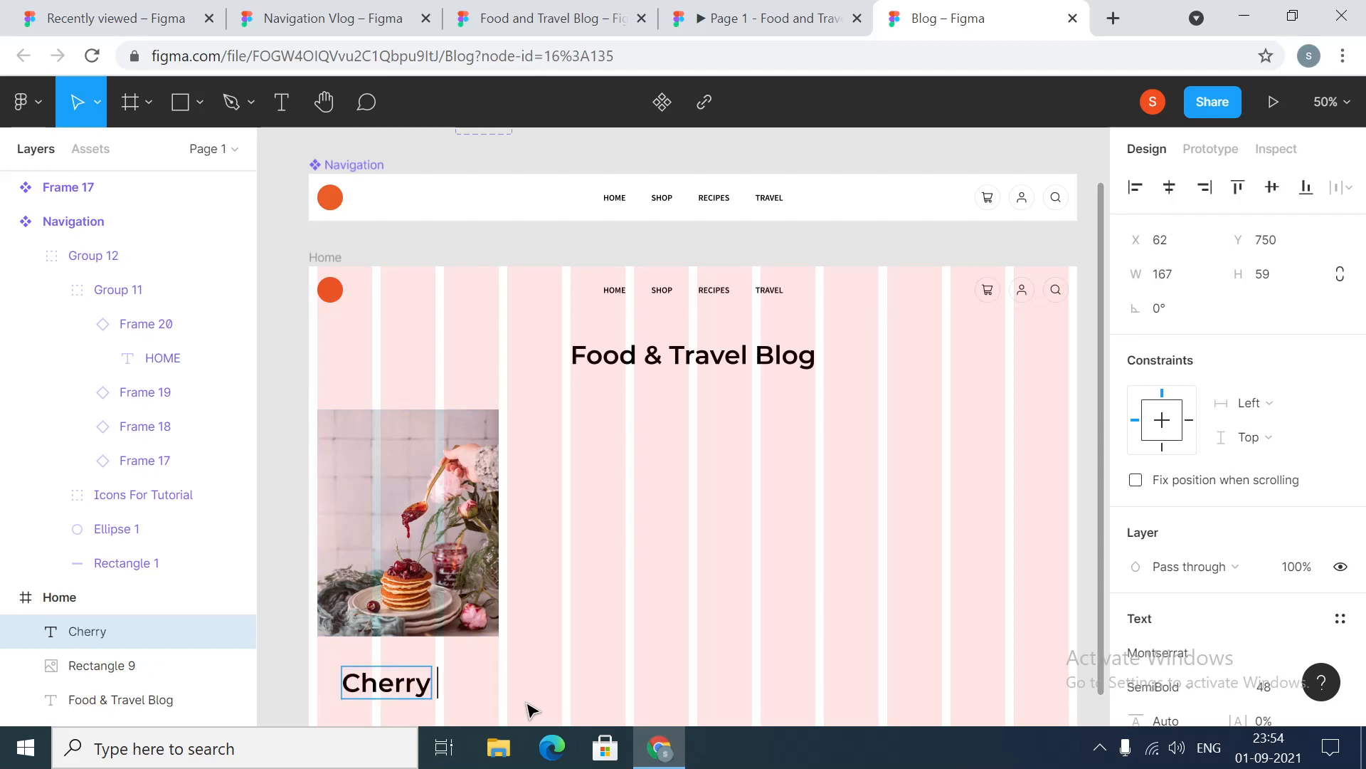
type(" Pancak")
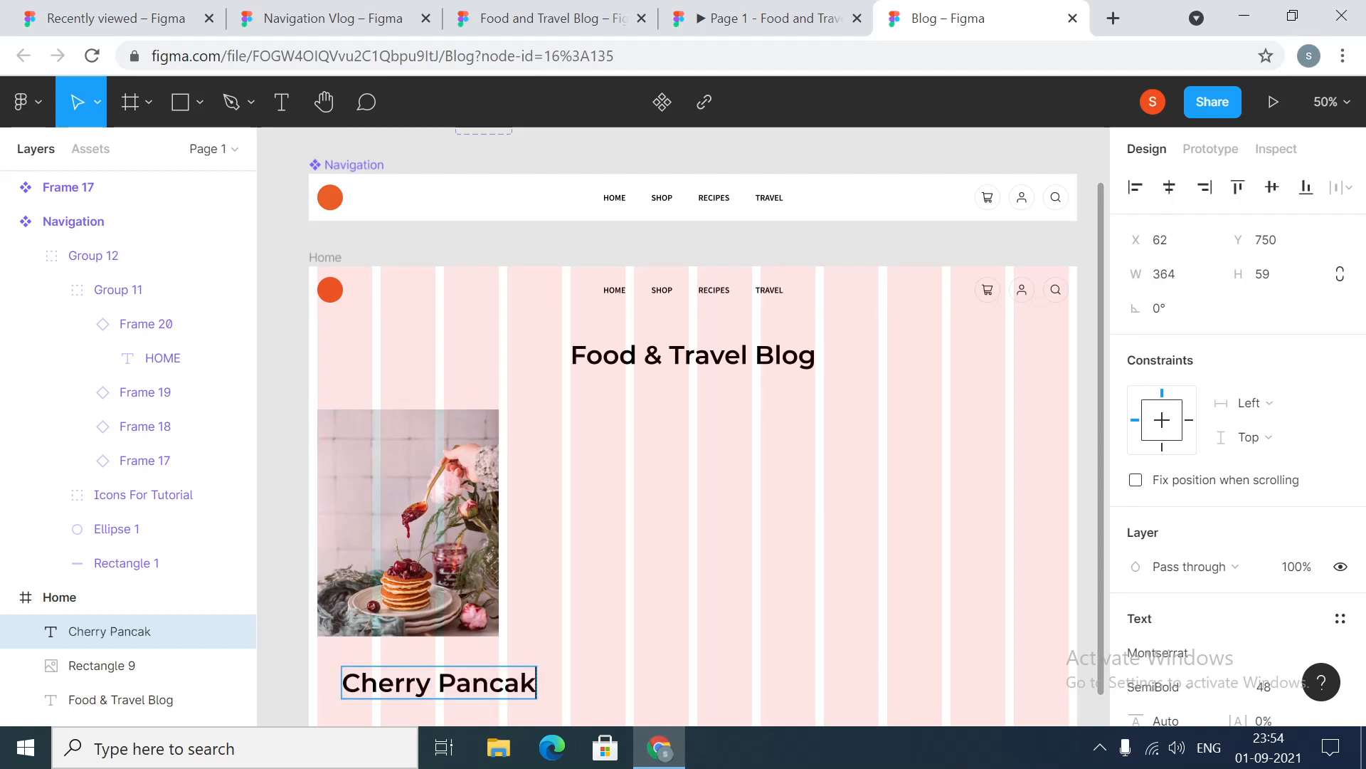
type("es")
key("Escape")
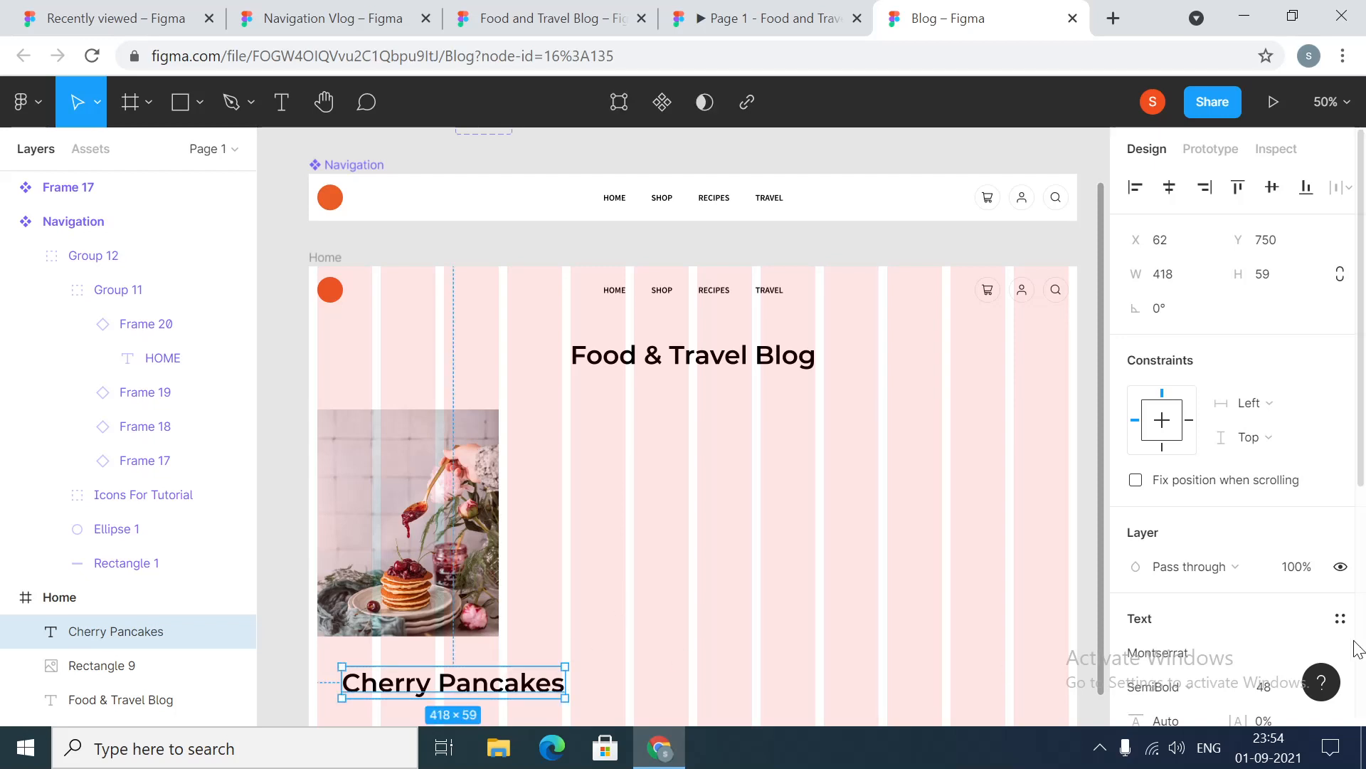
Set the "Cherry Pancakes" text to font size 24 and Medium weight
left_click(1290, 696)
type("24")
key("Return")
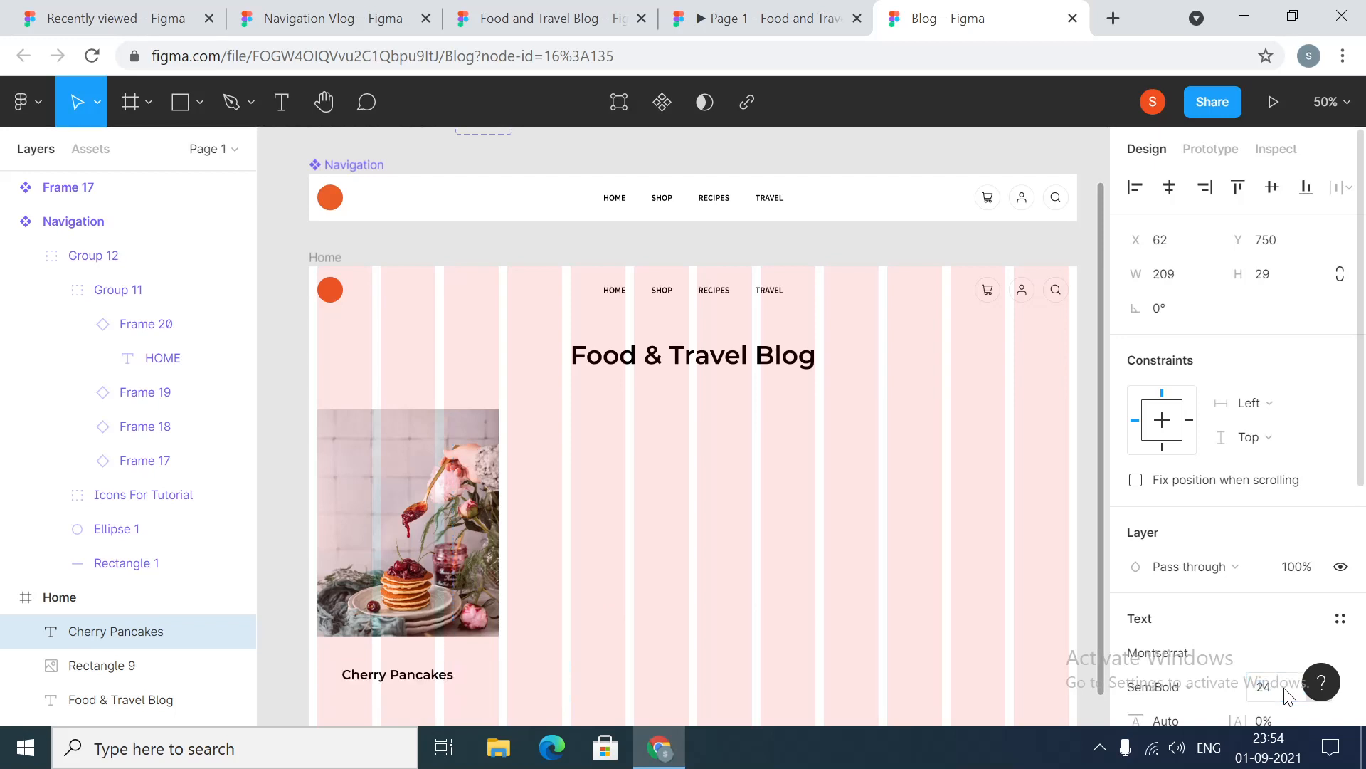
left_click(1189, 685)
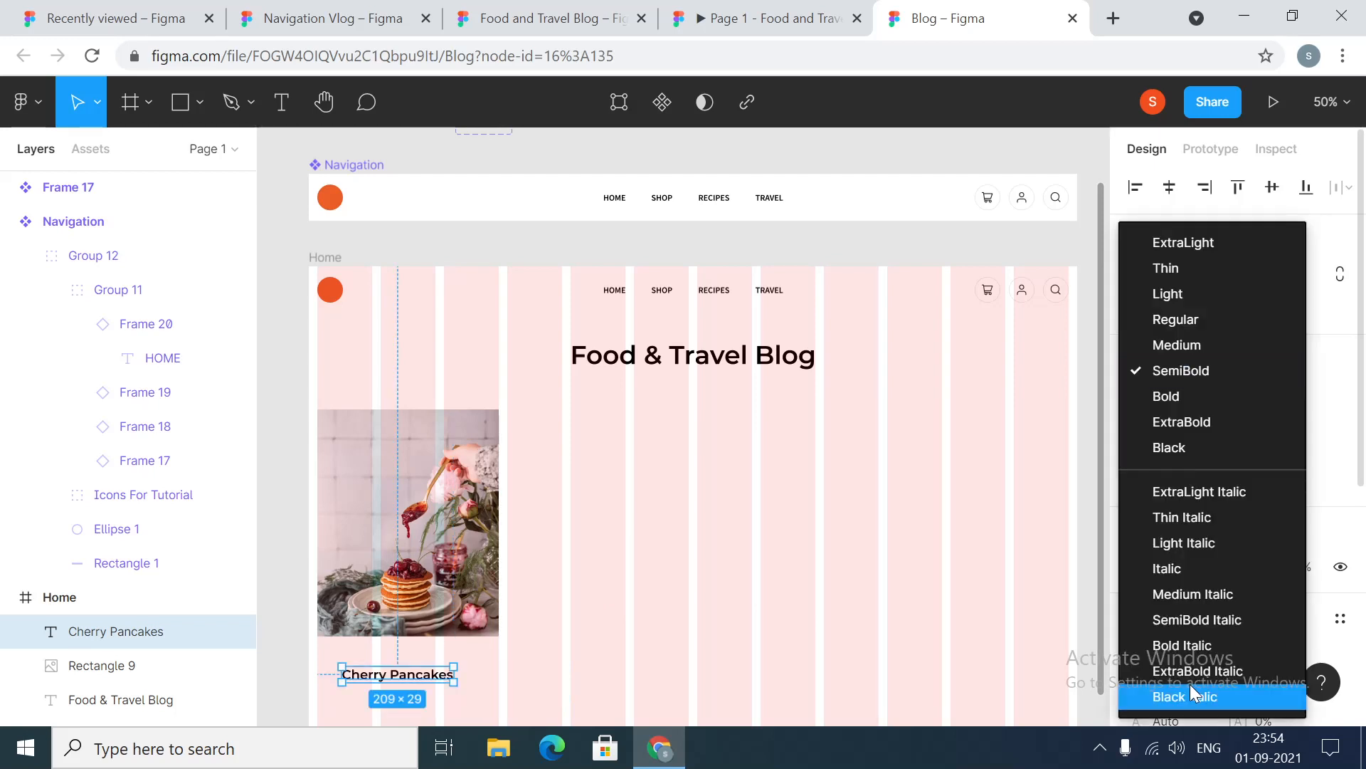
left_click(1190, 351)
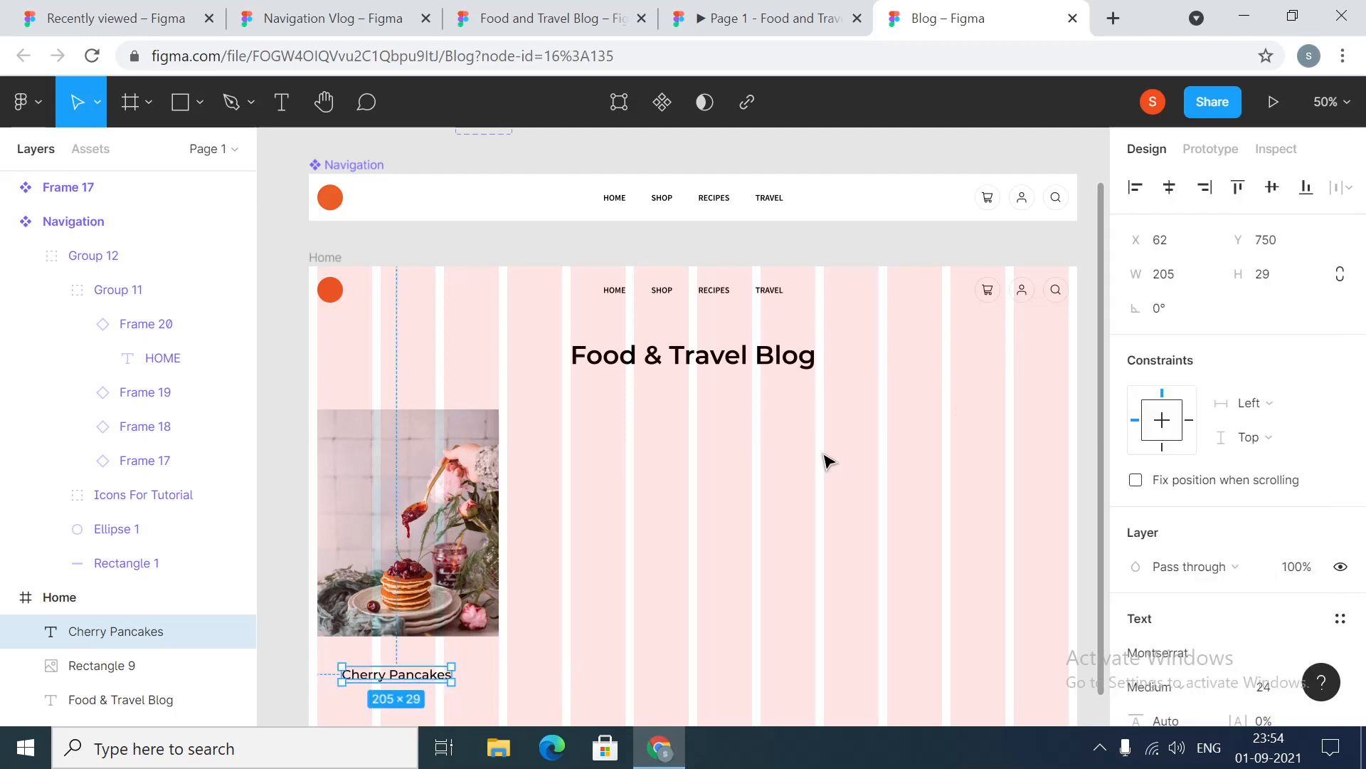
left_click(829, 471)
Move the "Cherry Pancakes" title closer to the image and set the vertical spacing between them to 24
left_click_drag(424, 689, 425, 676)
left_click(423, 626, "shift")
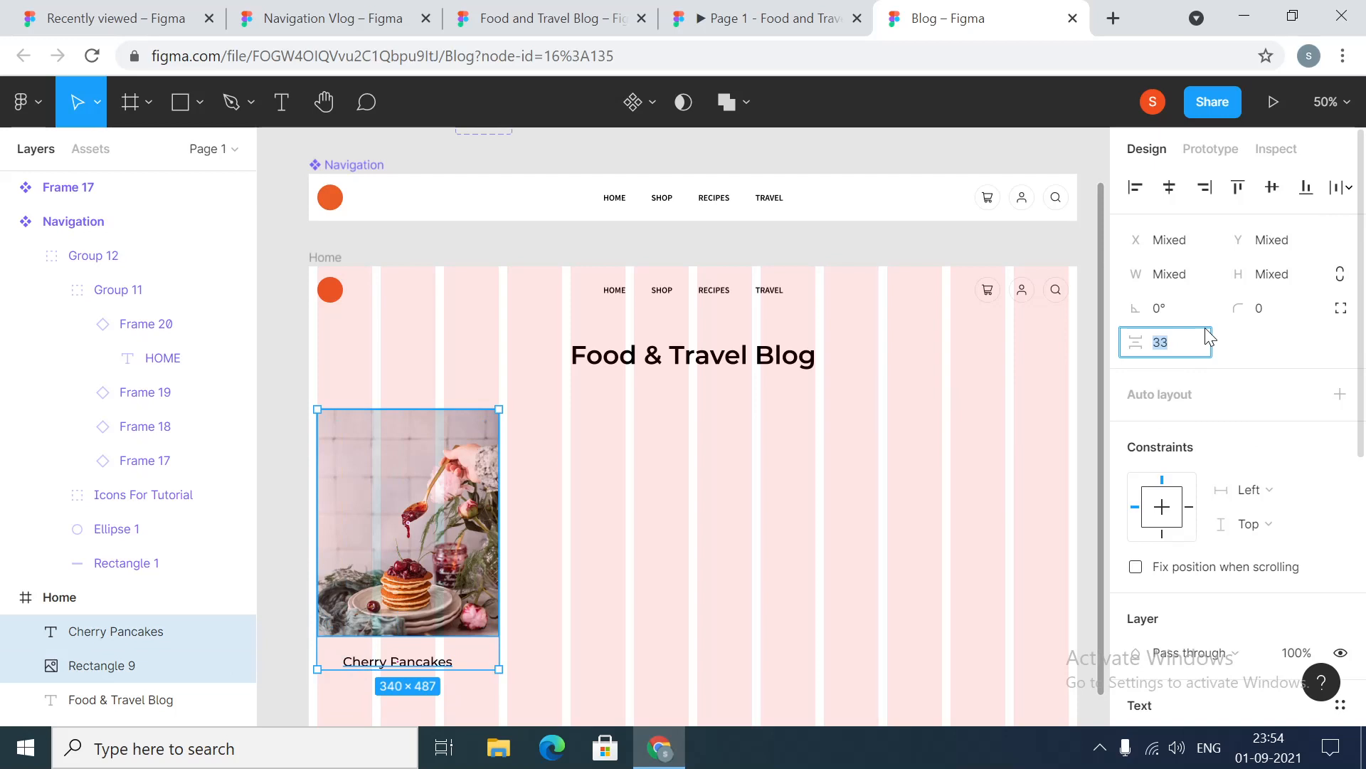
type("24")
key("Return")
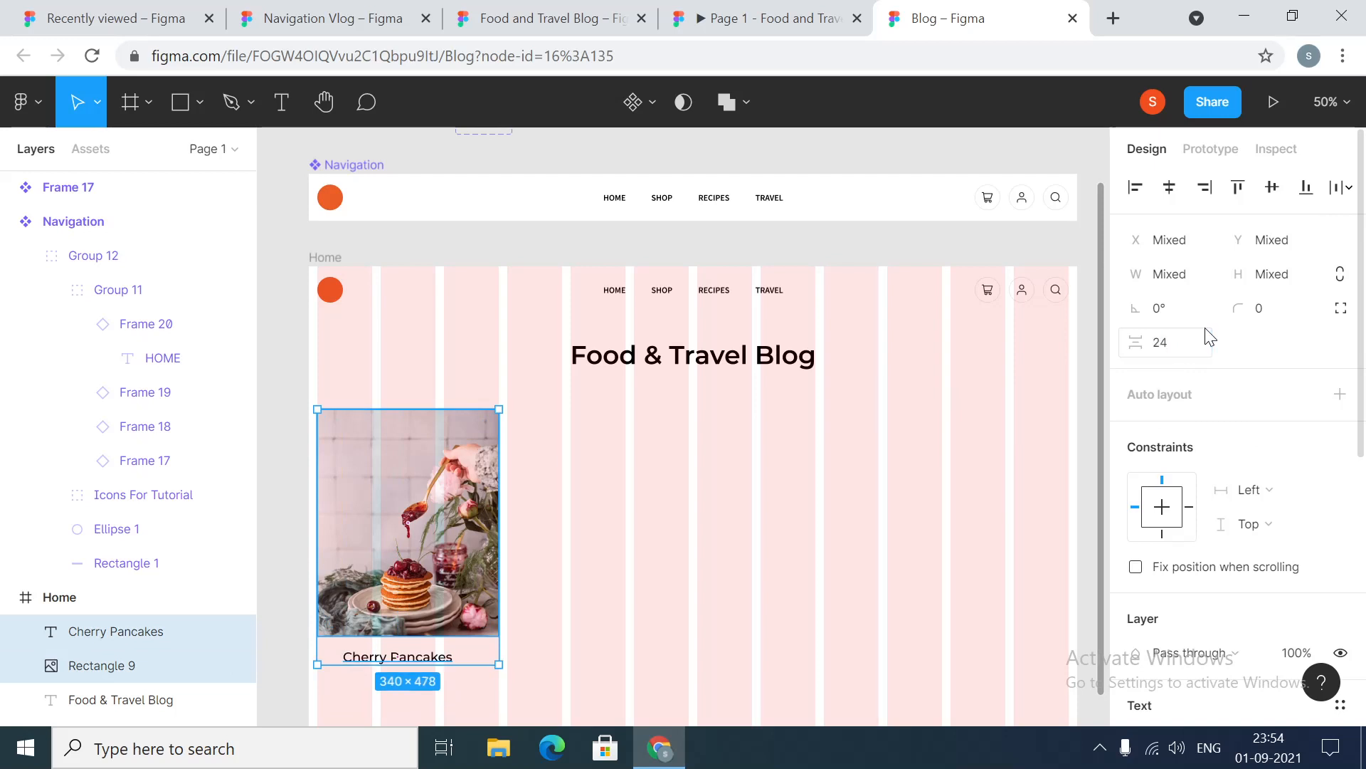
left_click(710, 488)
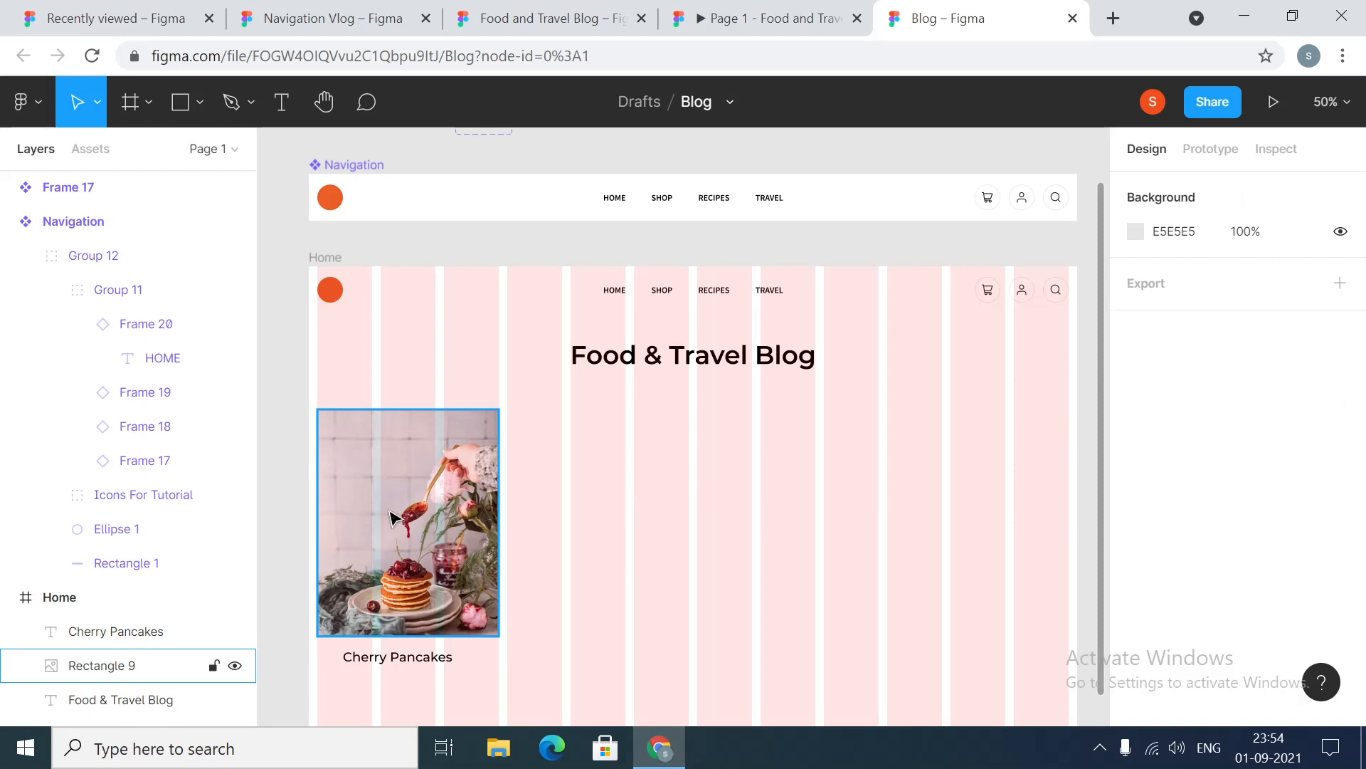
Wrap the pancake image and its "Cherry Pancakes" title together in a new frame
left_click(380, 544)
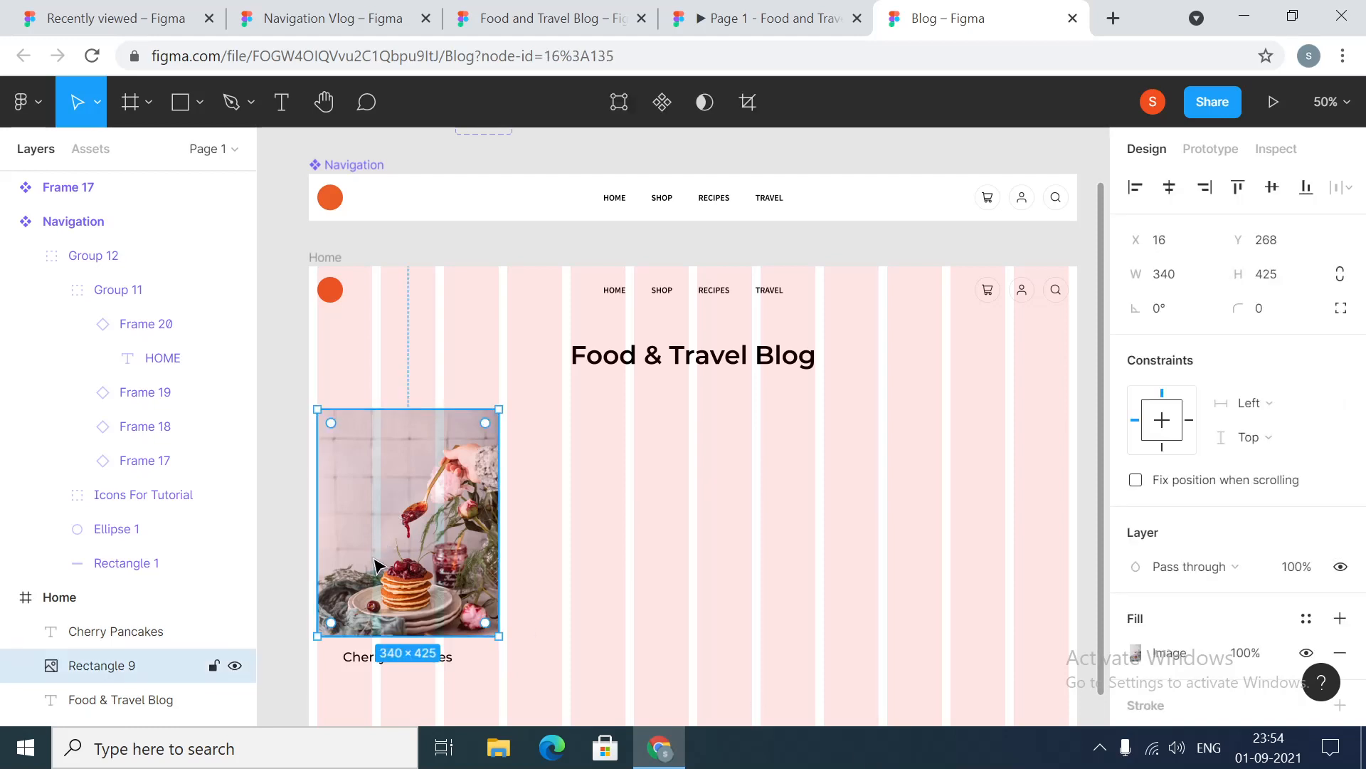
left_click(364, 657, "shift")
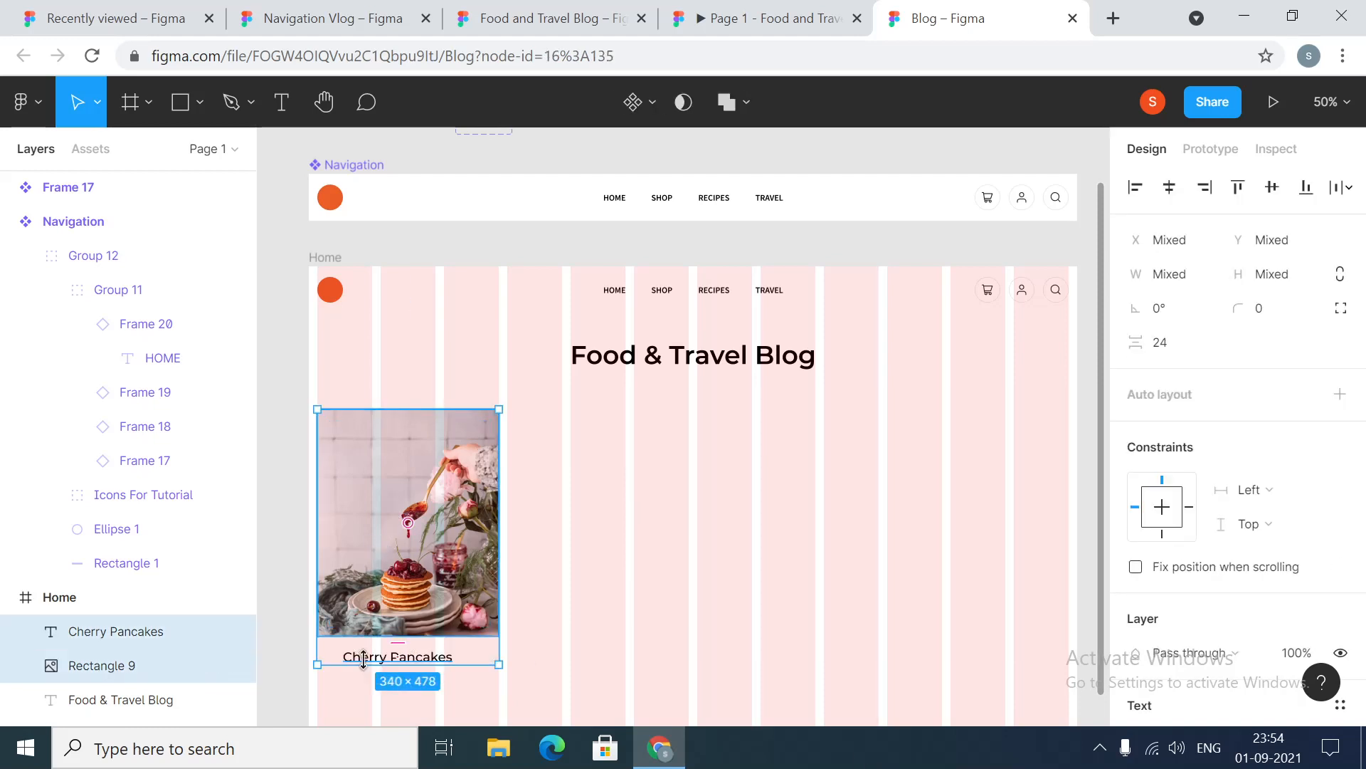
right_click(426, 557)
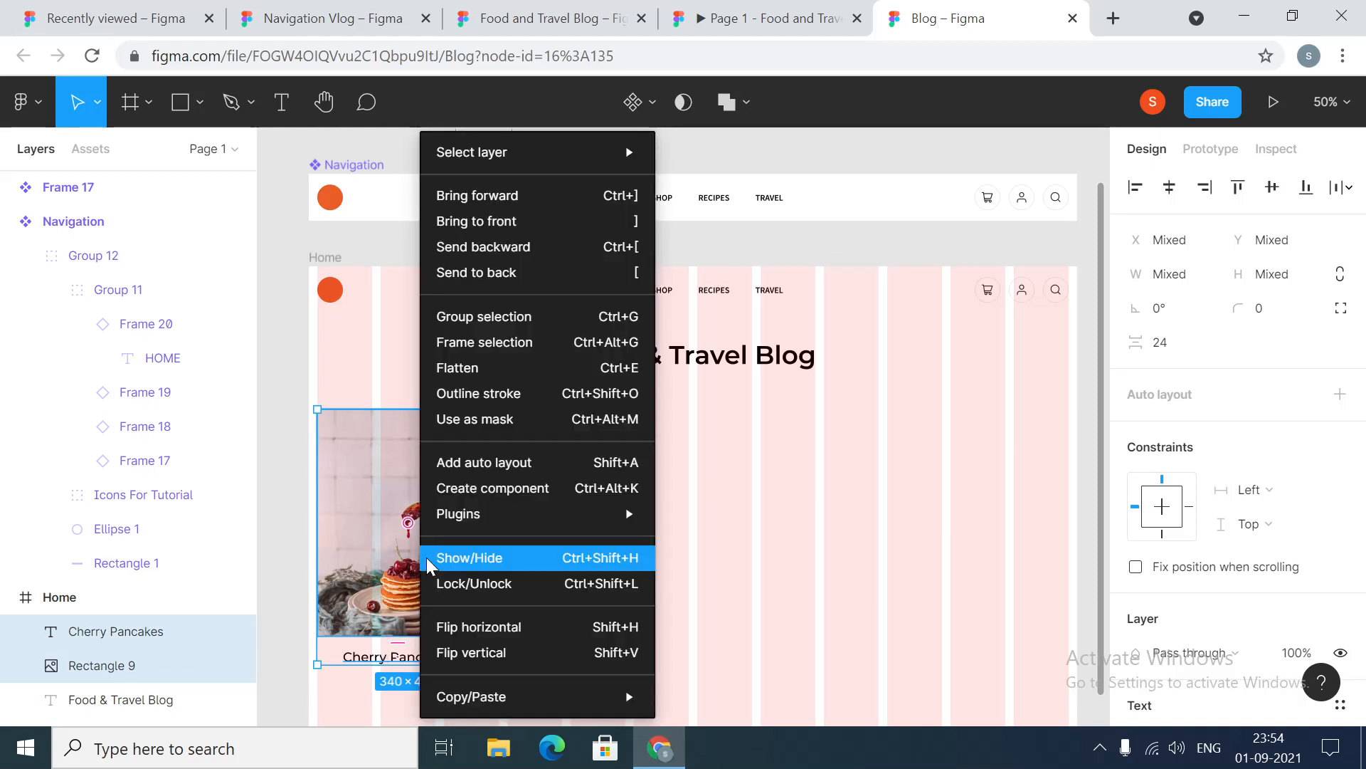
left_click(516, 341)
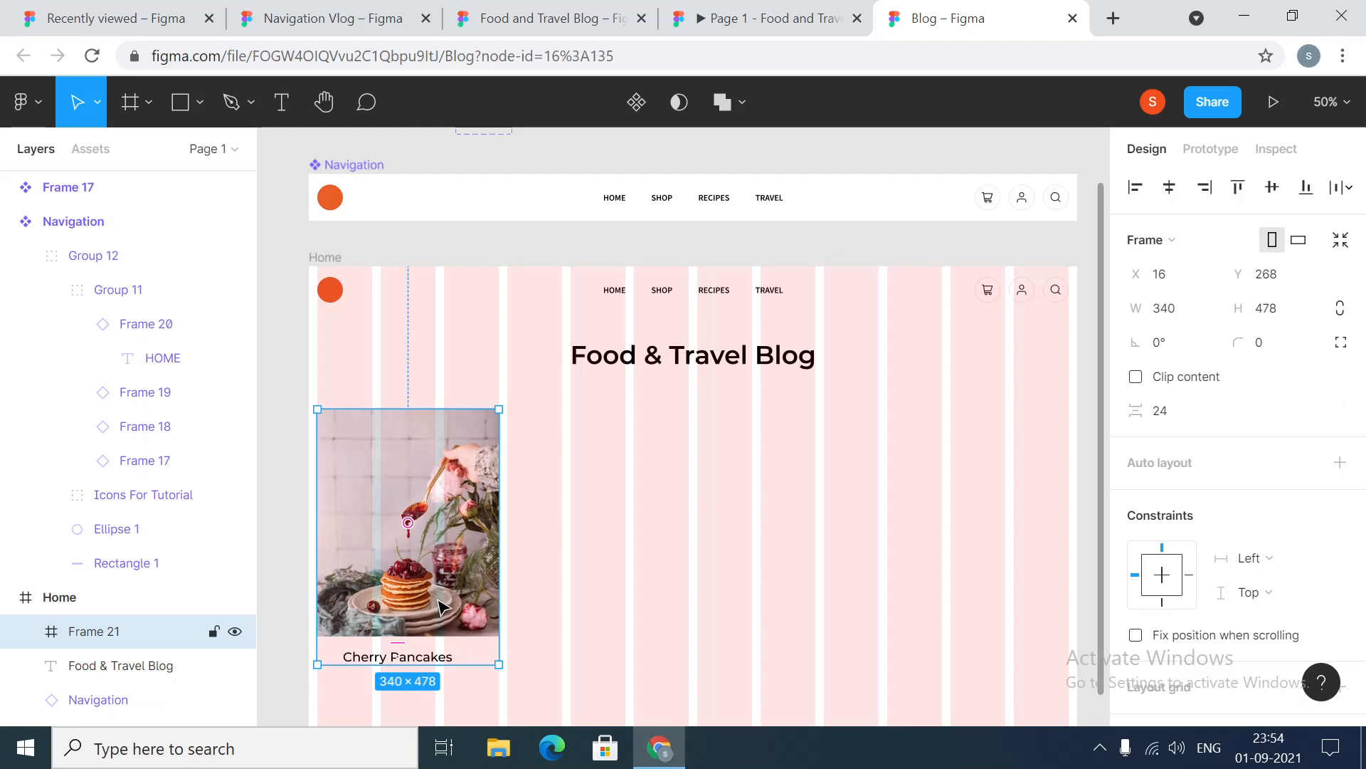
Add auto layout to the pancake card frame and align its contents to the center
left_click(1340, 464)
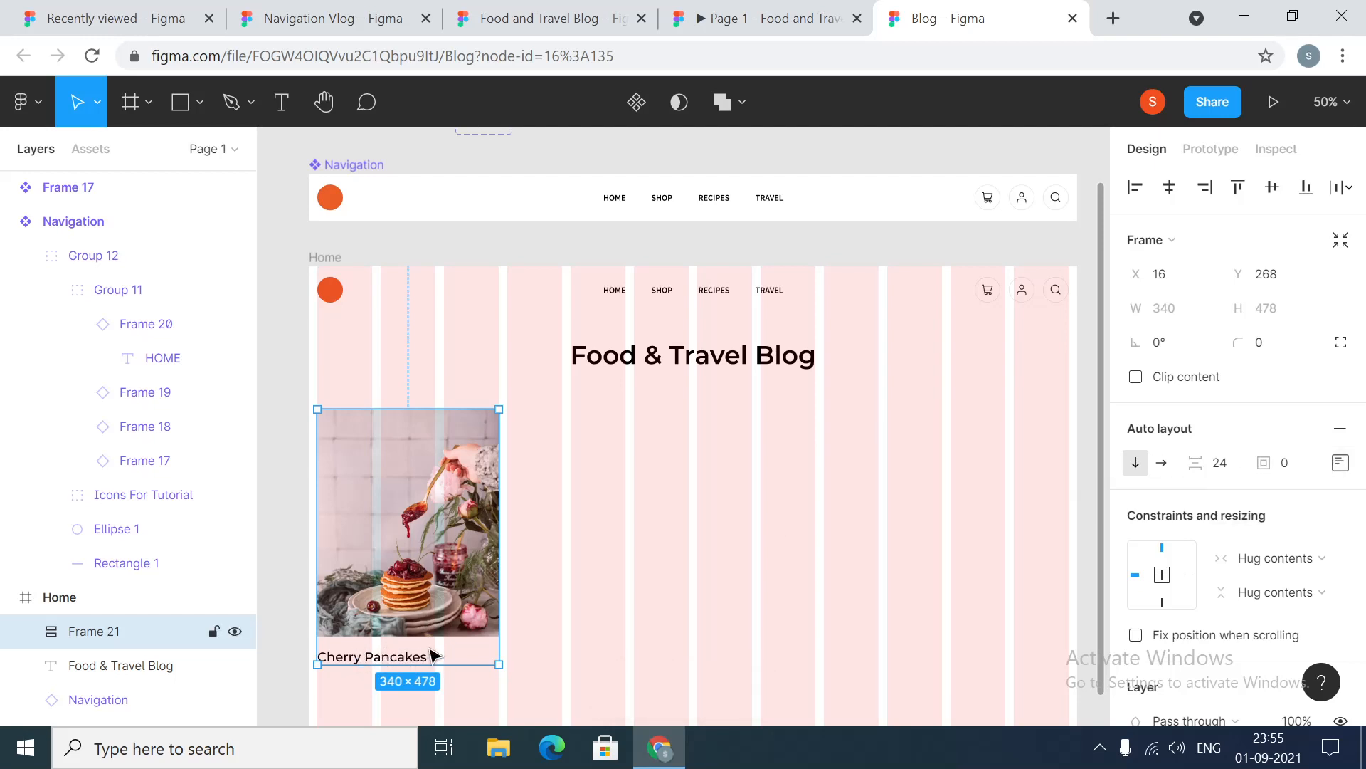
left_click(1339, 463)
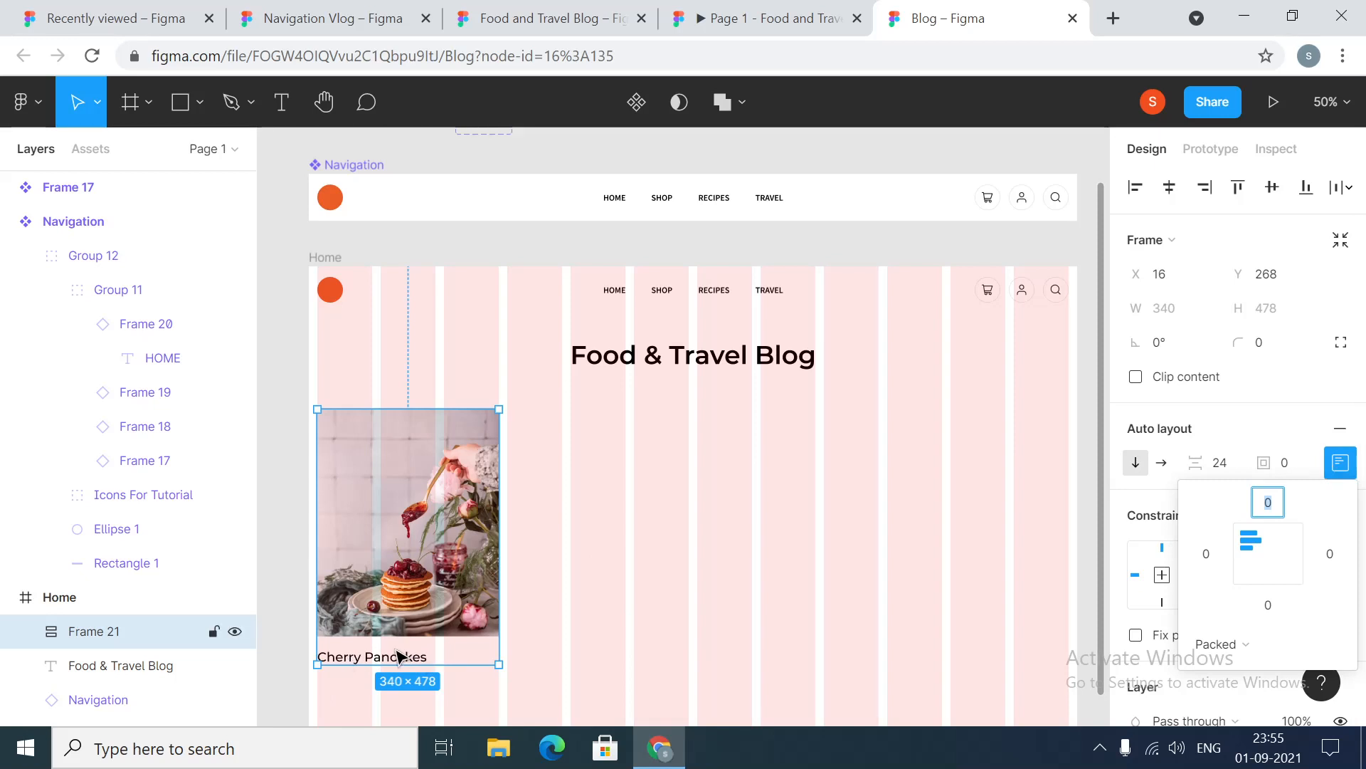
left_click(1271, 556)
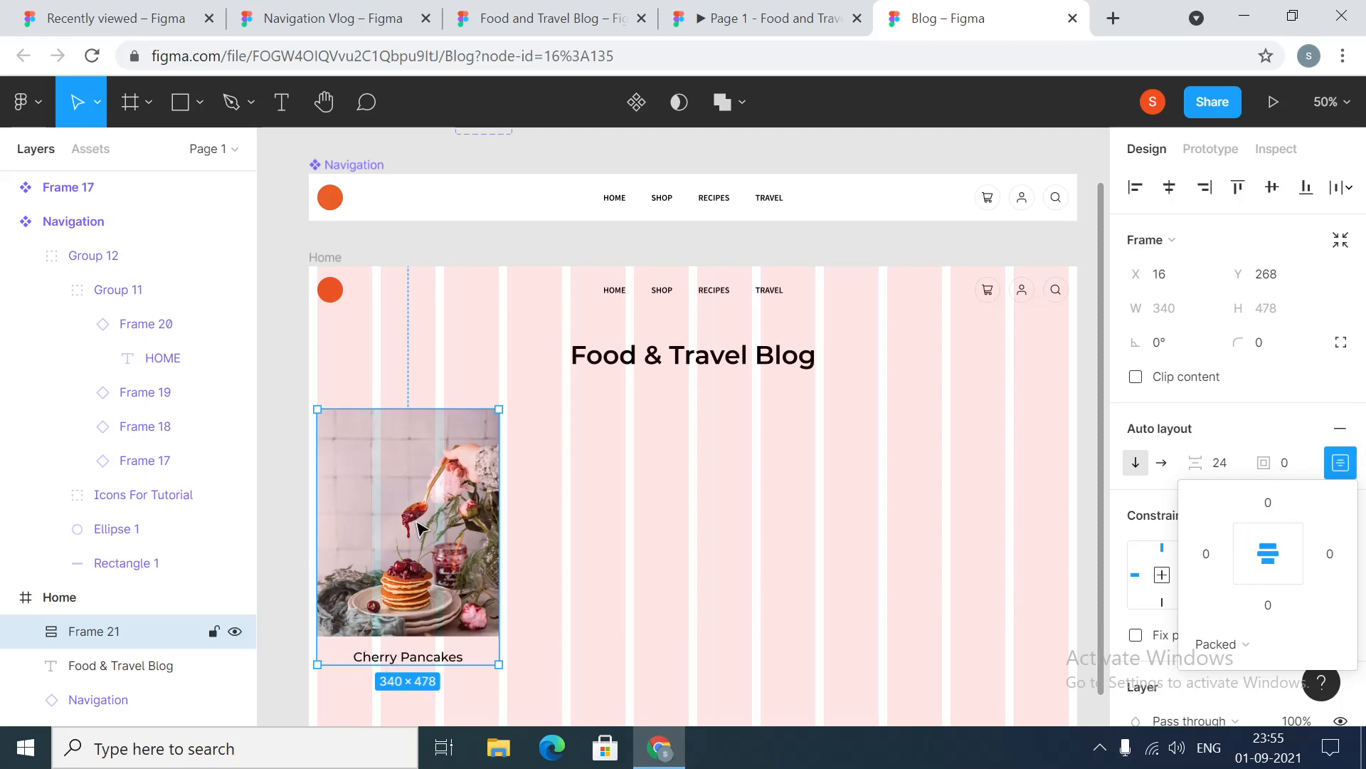
left_click(693, 508)
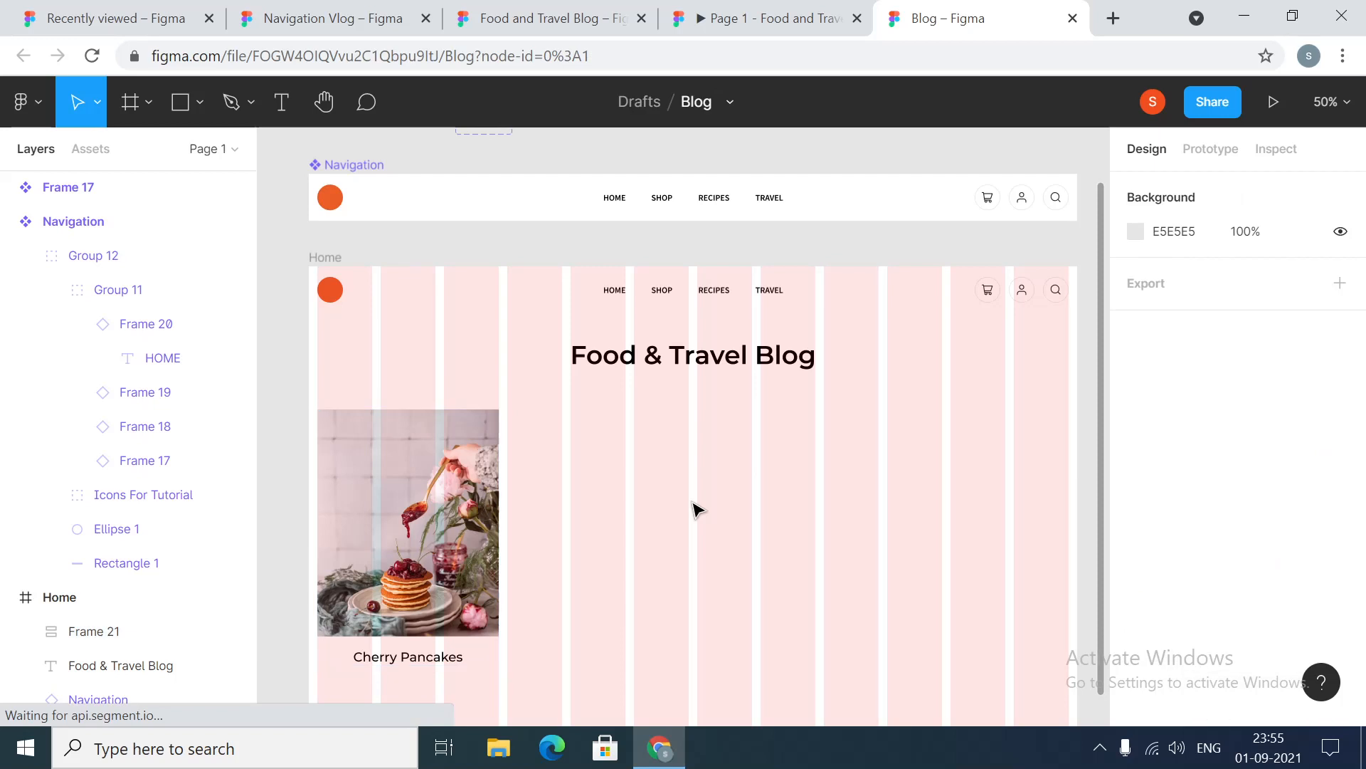
Duplicate the pancake card three times across the remaining grid columns and check the spacing between all four cards
left_click(436, 545)
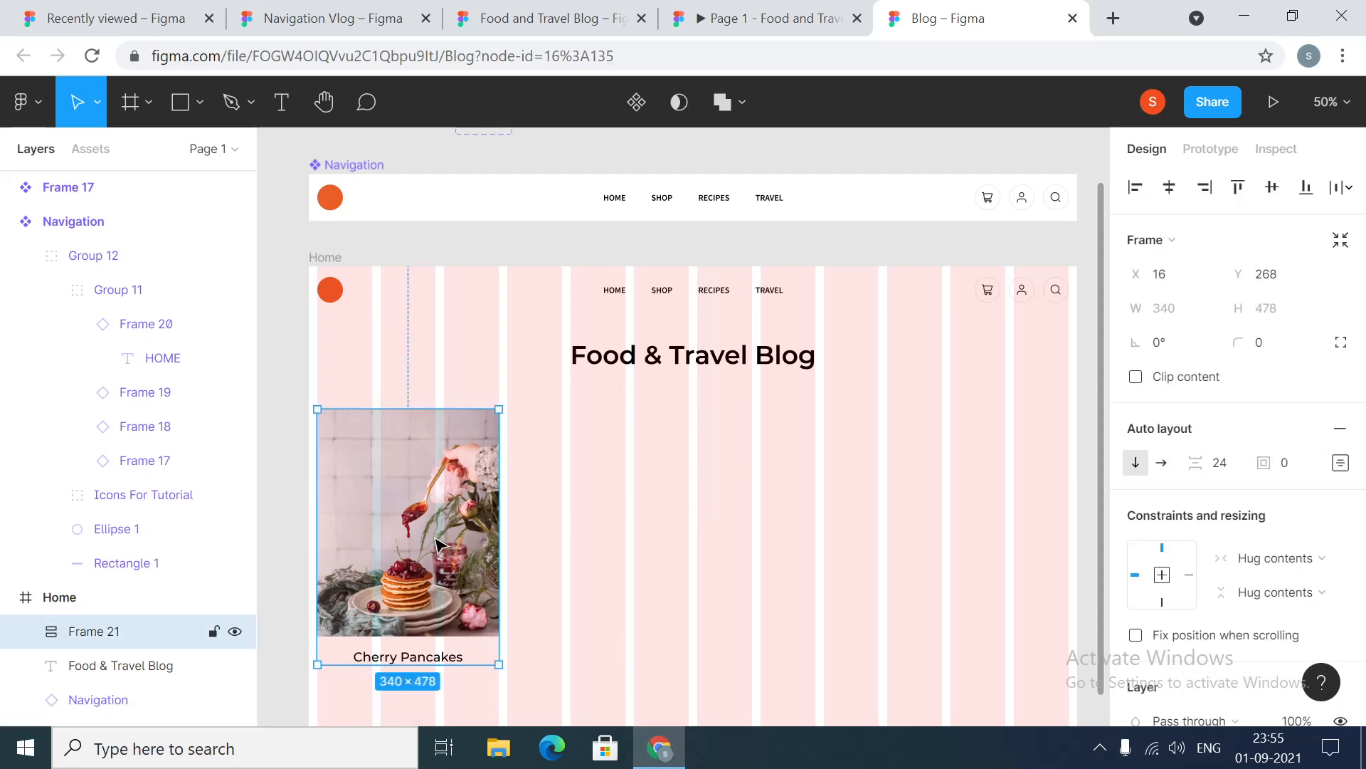
left_click_drag(427, 544, 949, 553)
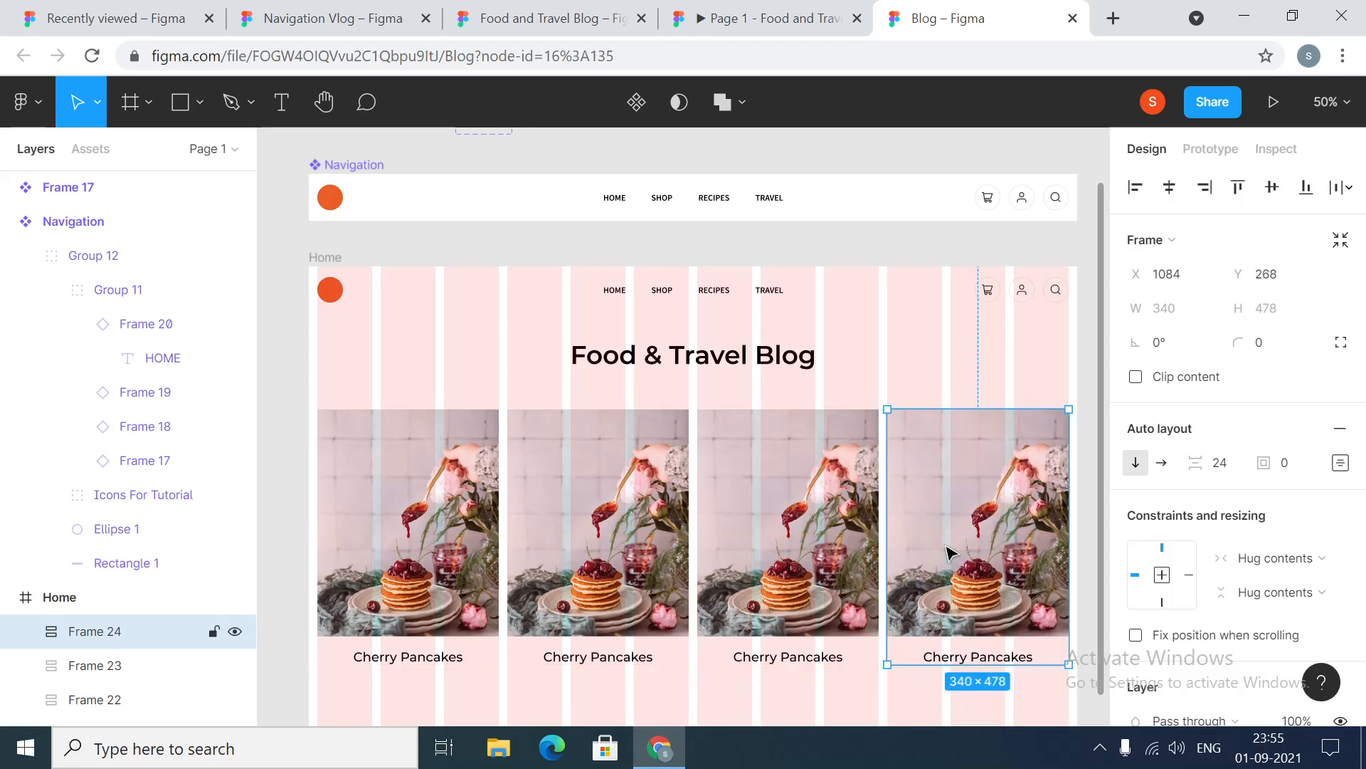
left_click(797, 537)
left_click(434, 548)
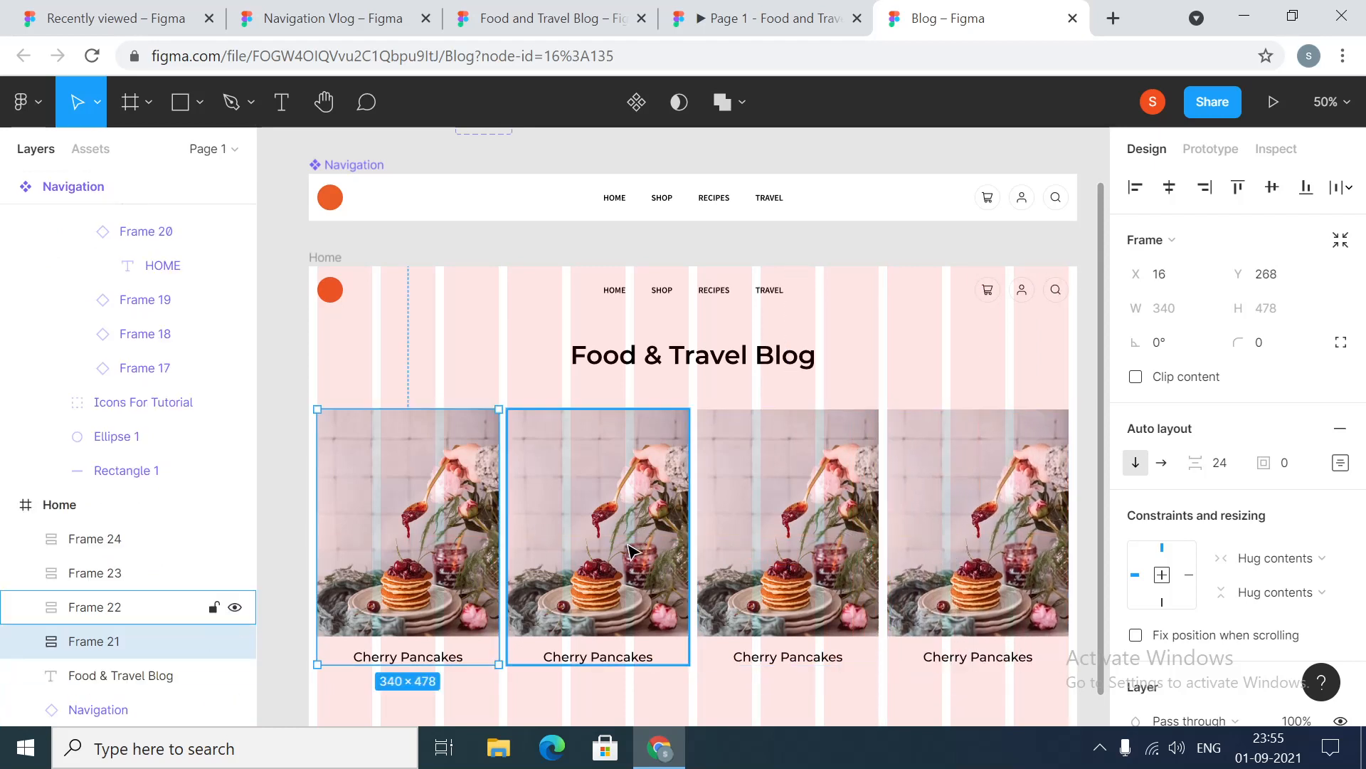
left_click(629, 550, "shift")
left_click(790, 556, "shift")
left_click(898, 555, "shift")
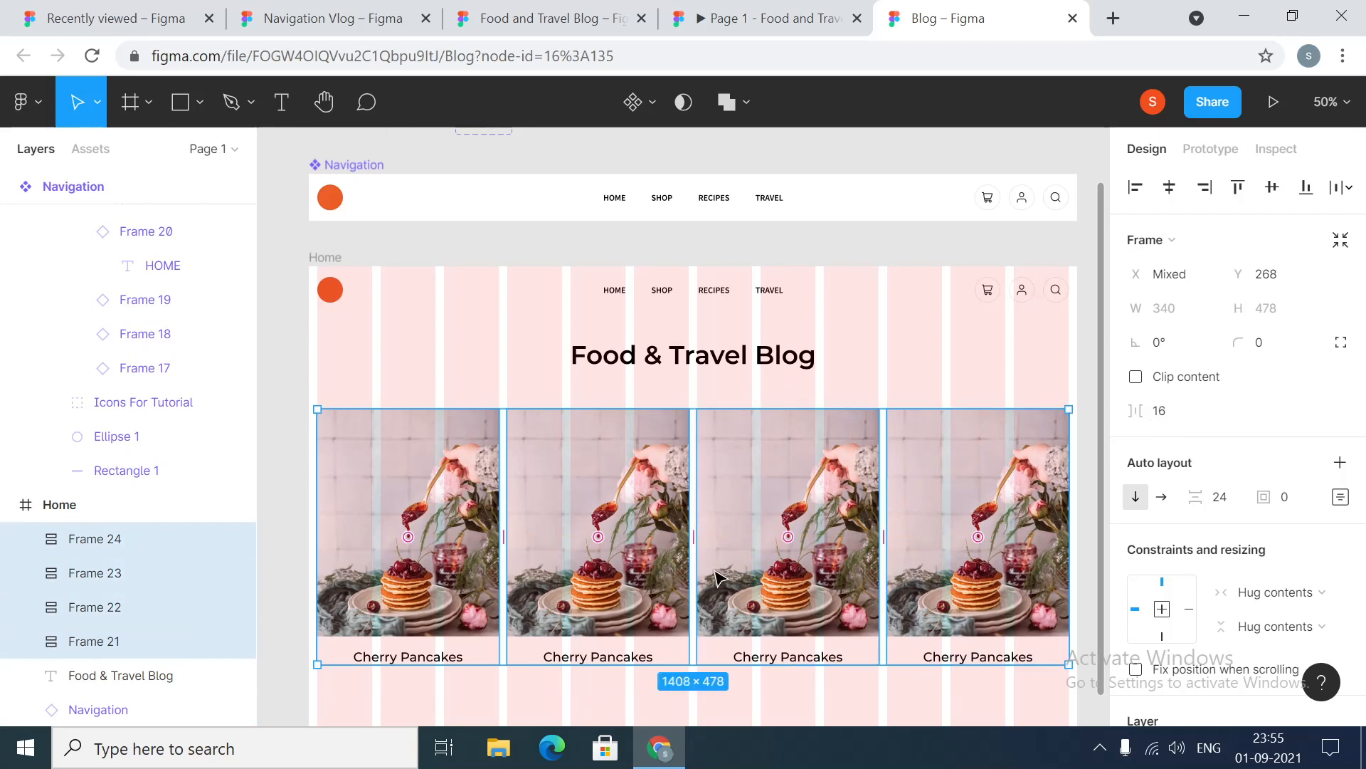
left_click(954, 359)
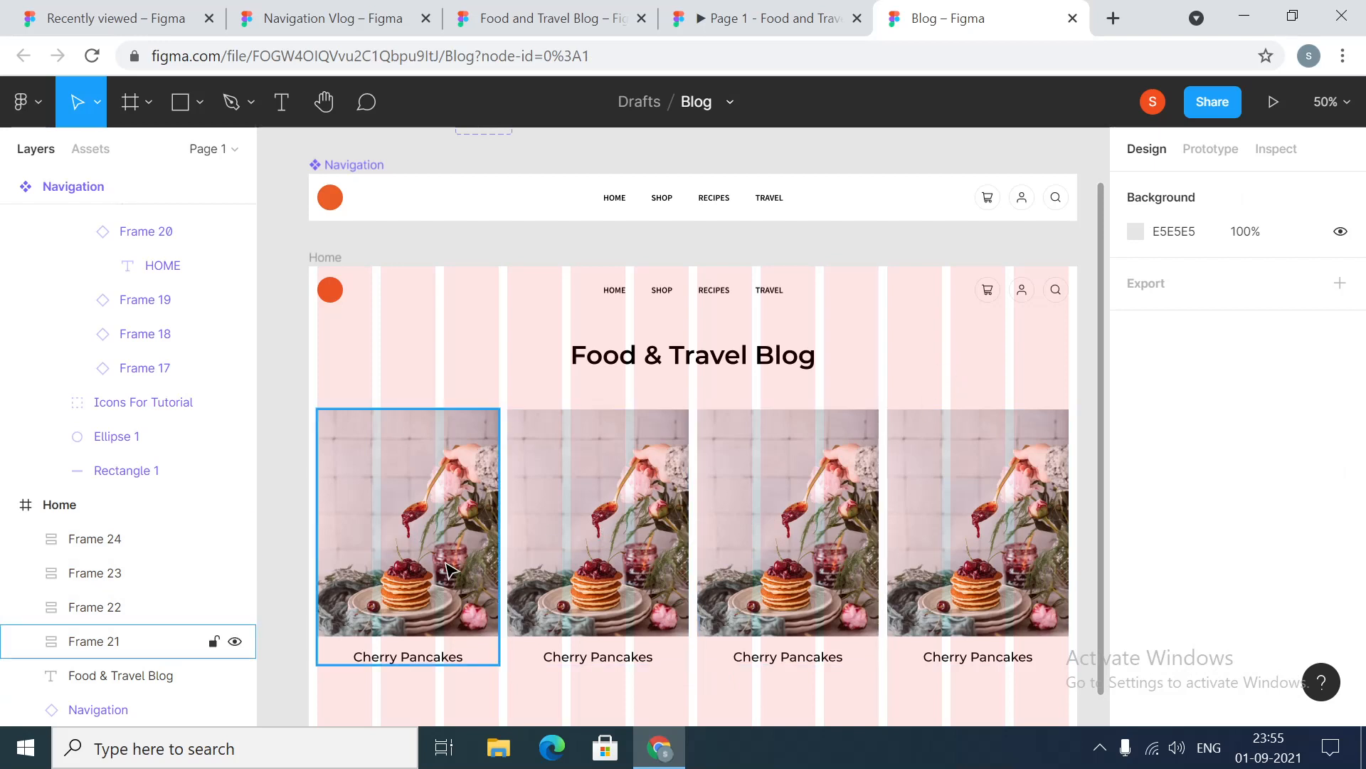
Replace the image in the second card with the "Chocolate Mousse" picture
left_click(624, 511)
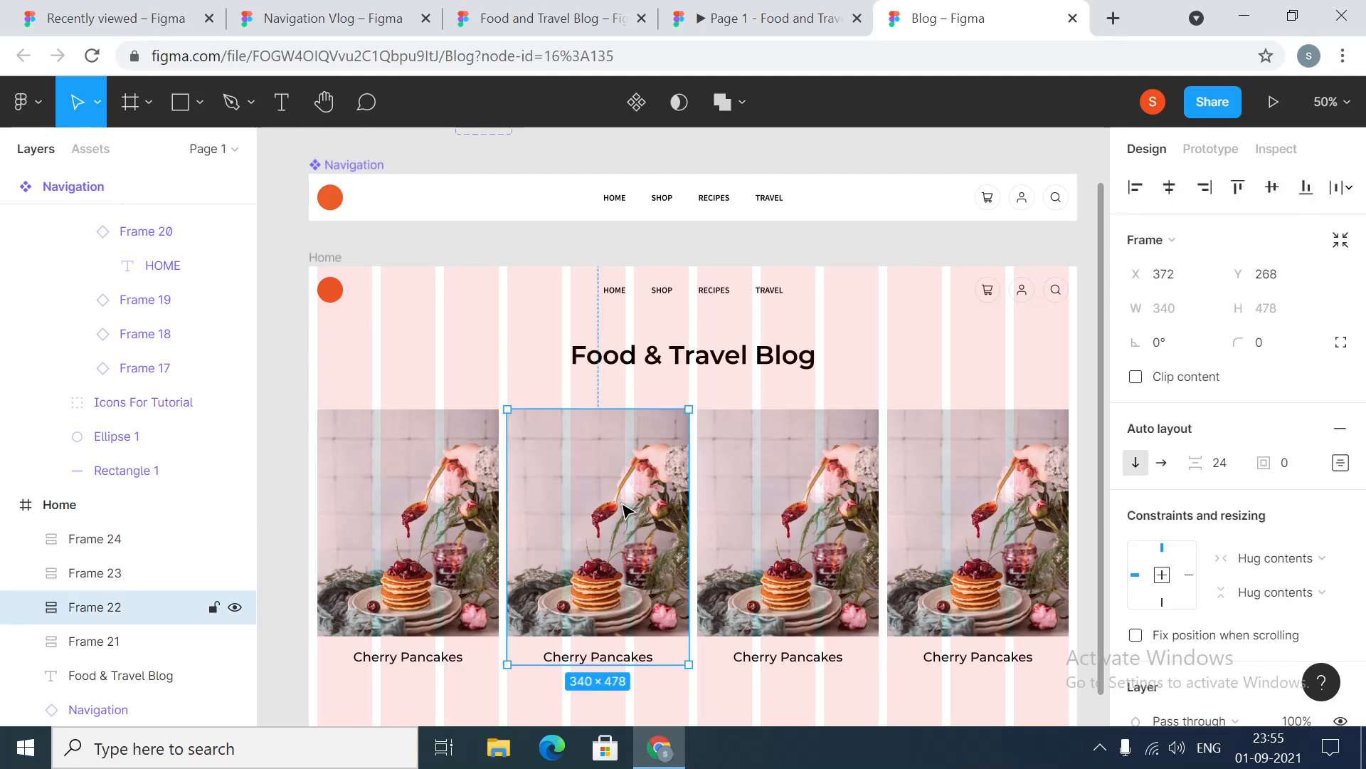
left_click(624, 511)
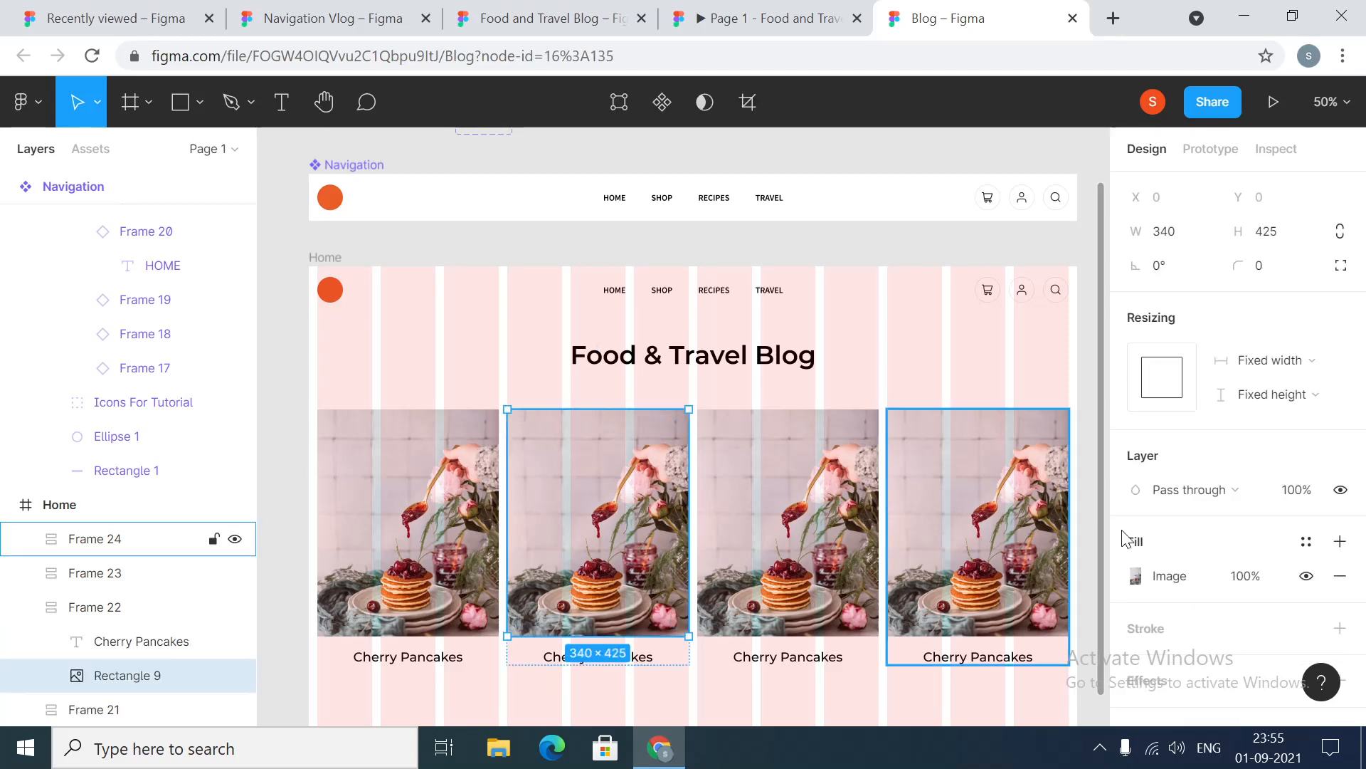
left_click(1136, 576)
left_click(966, 352)
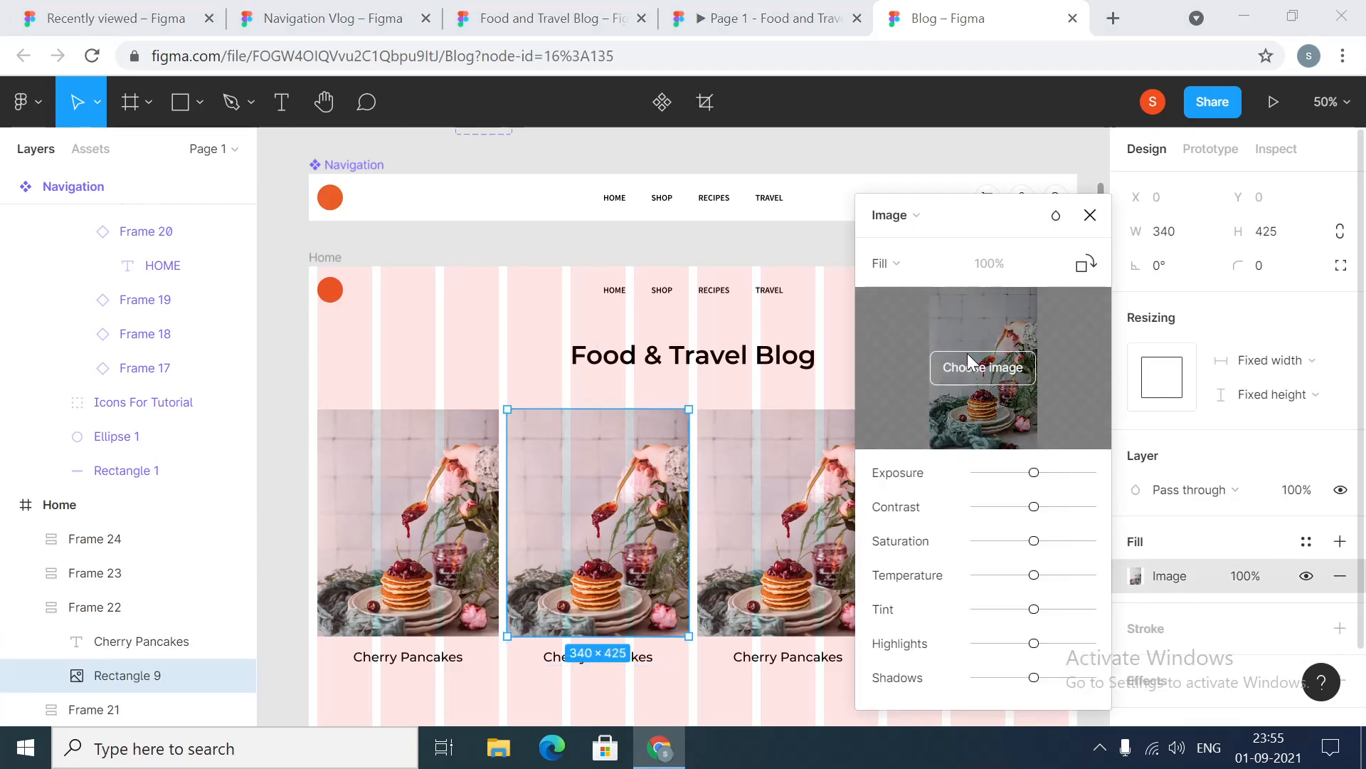
left_click(394, 192)
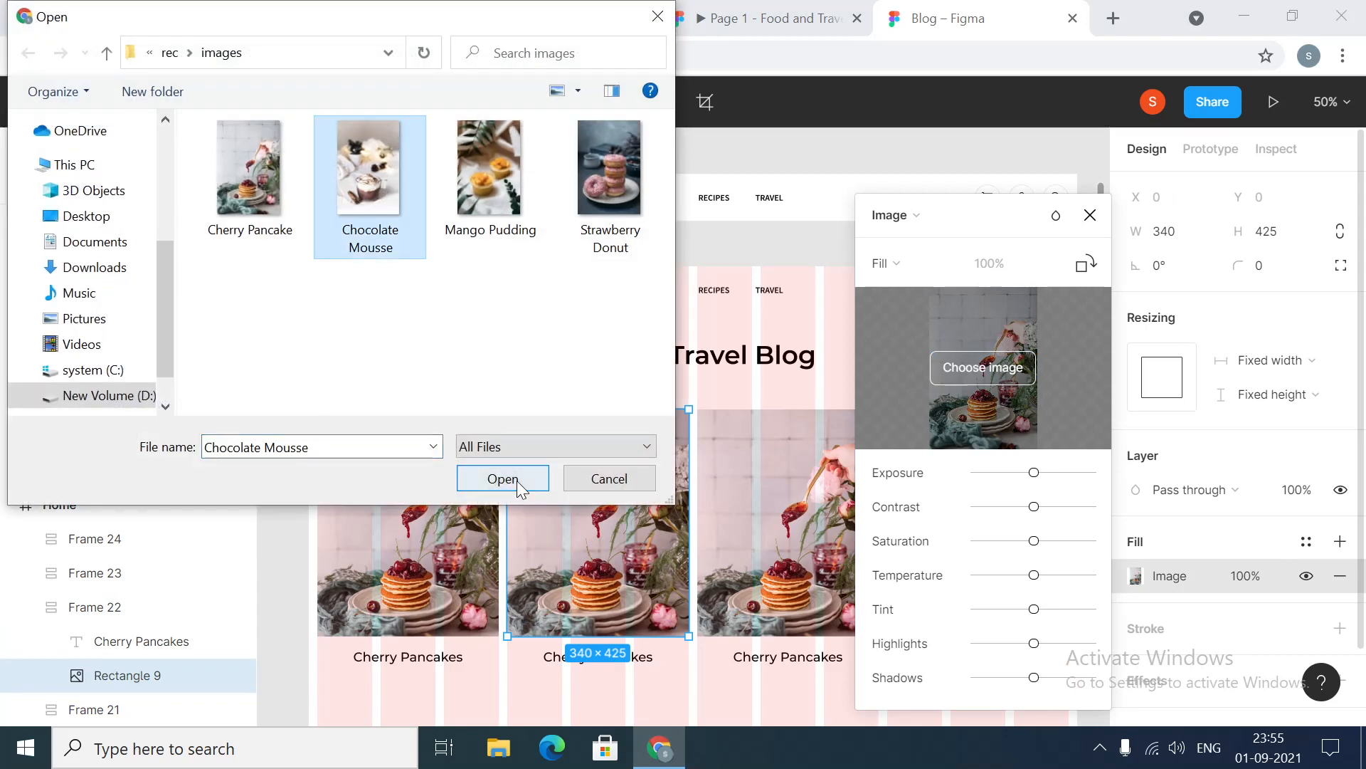
left_click(517, 476)
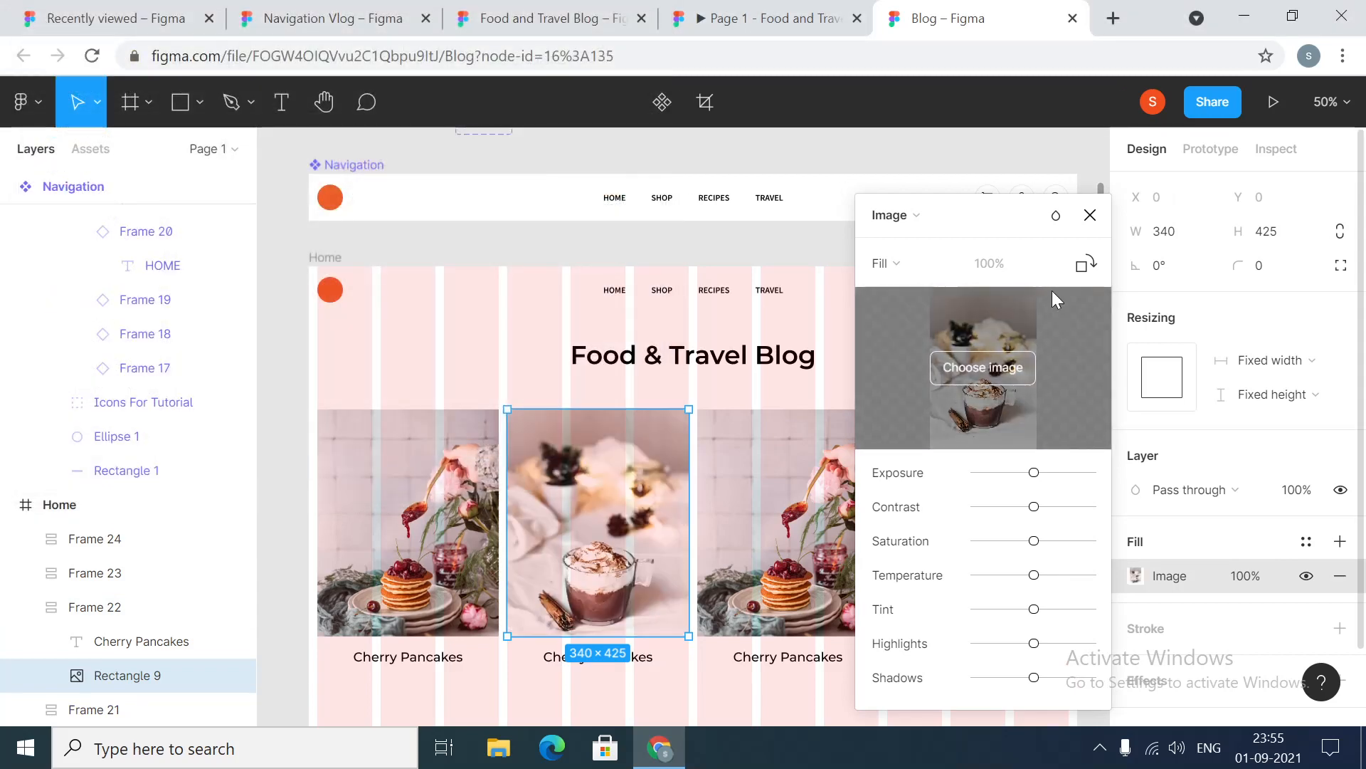
left_click(1090, 214)
Change the title under the chocolate drink image in the second card to "Chocolate Mousse"
left_click(562, 659)
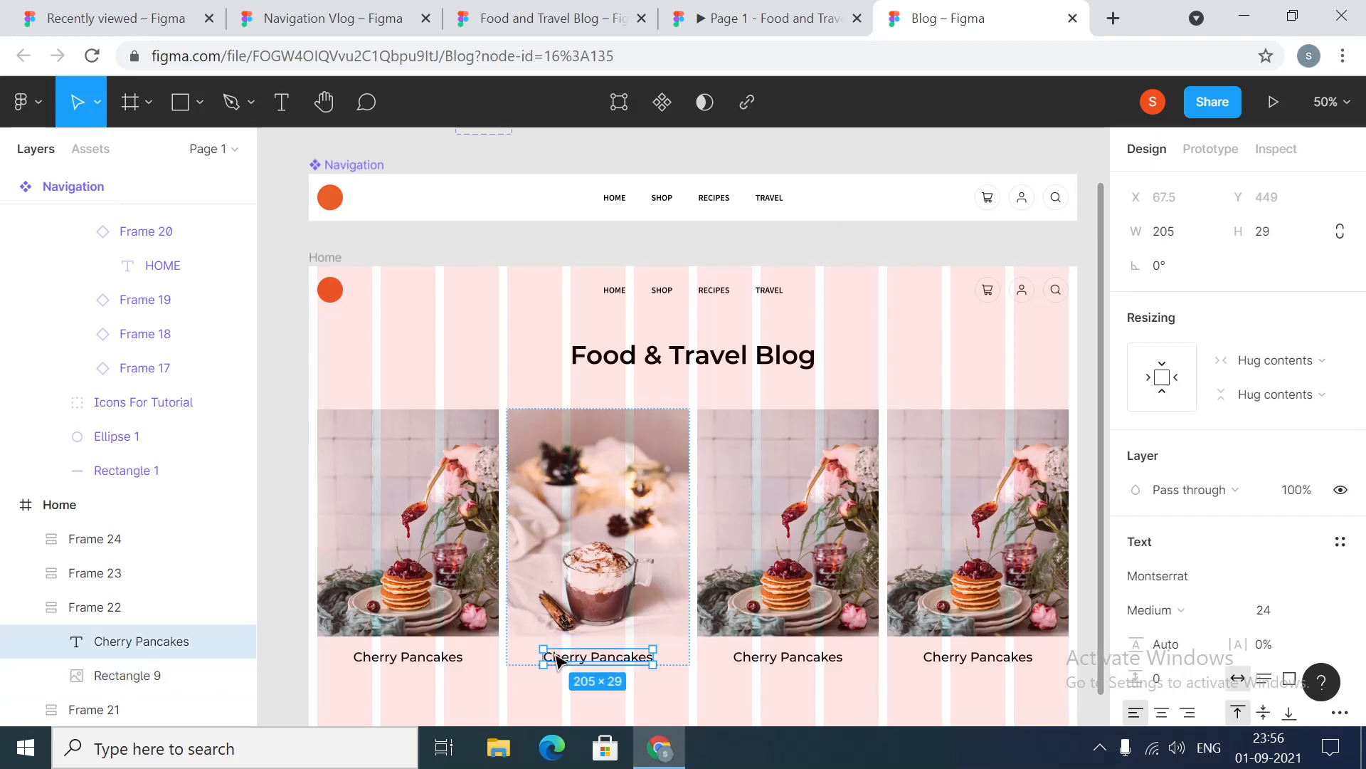
type("Ch")
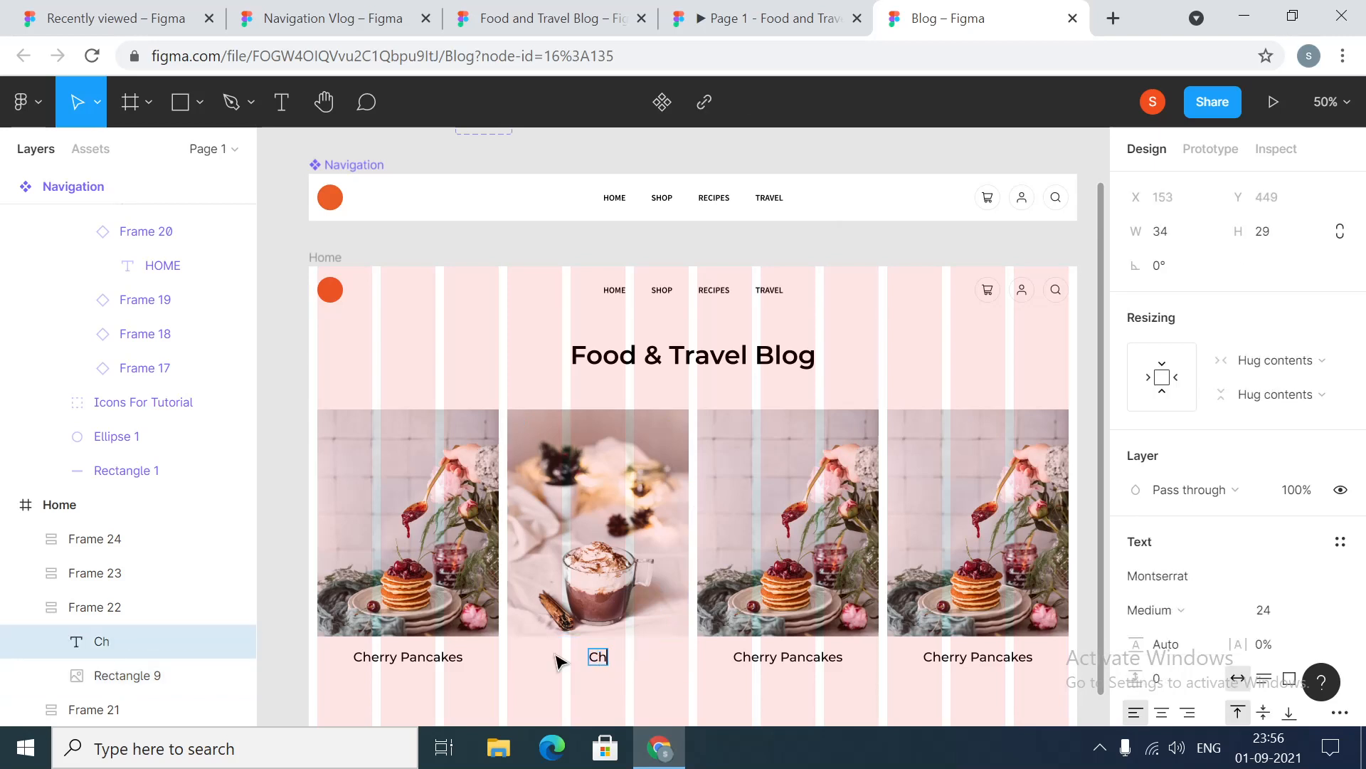
type("ocola")
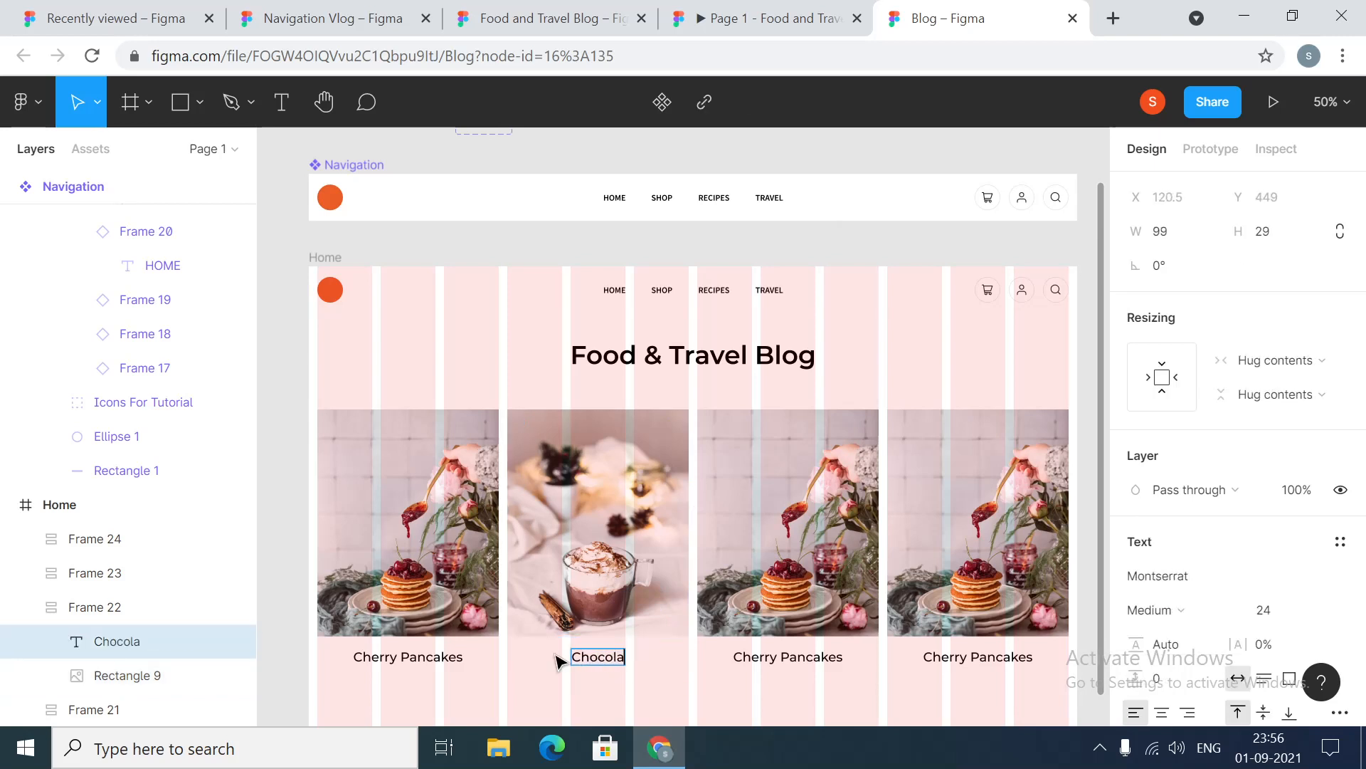
type("te Mousse")
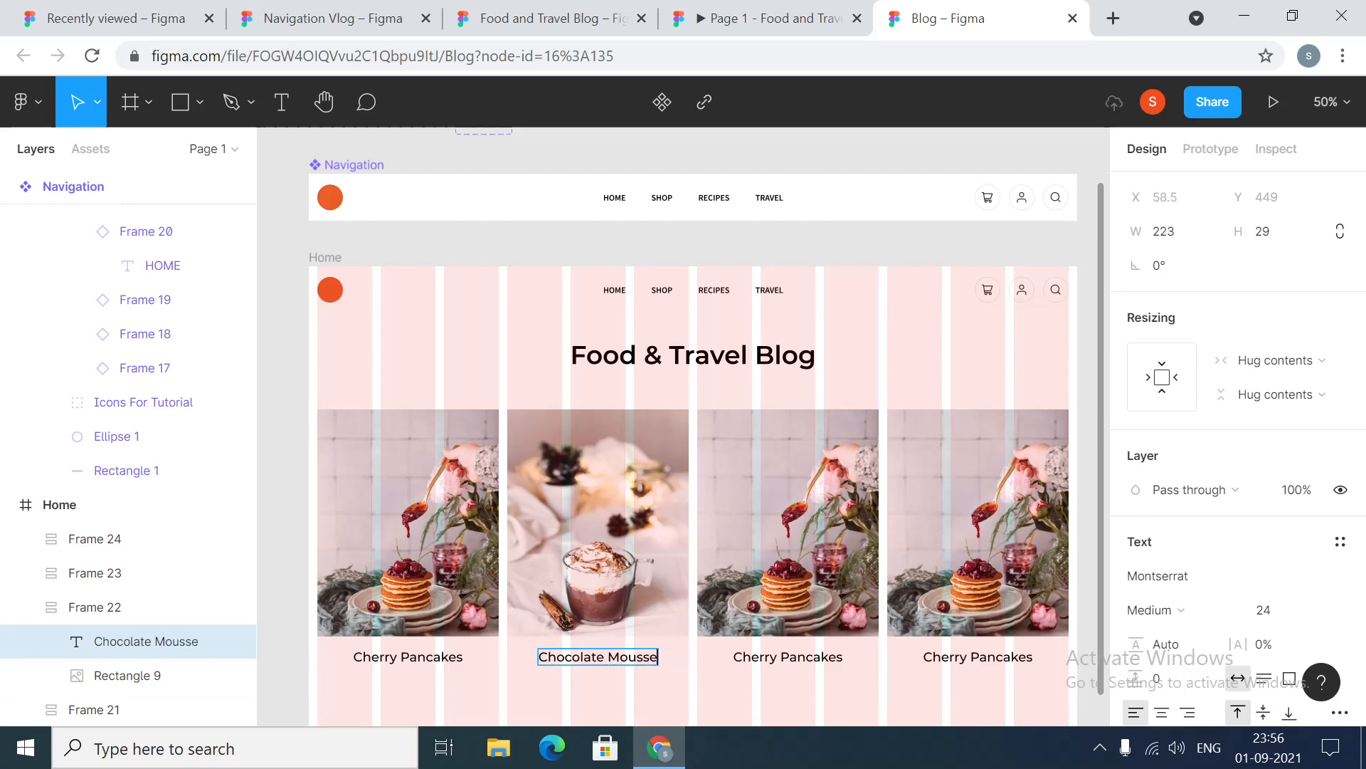
key("Escape")
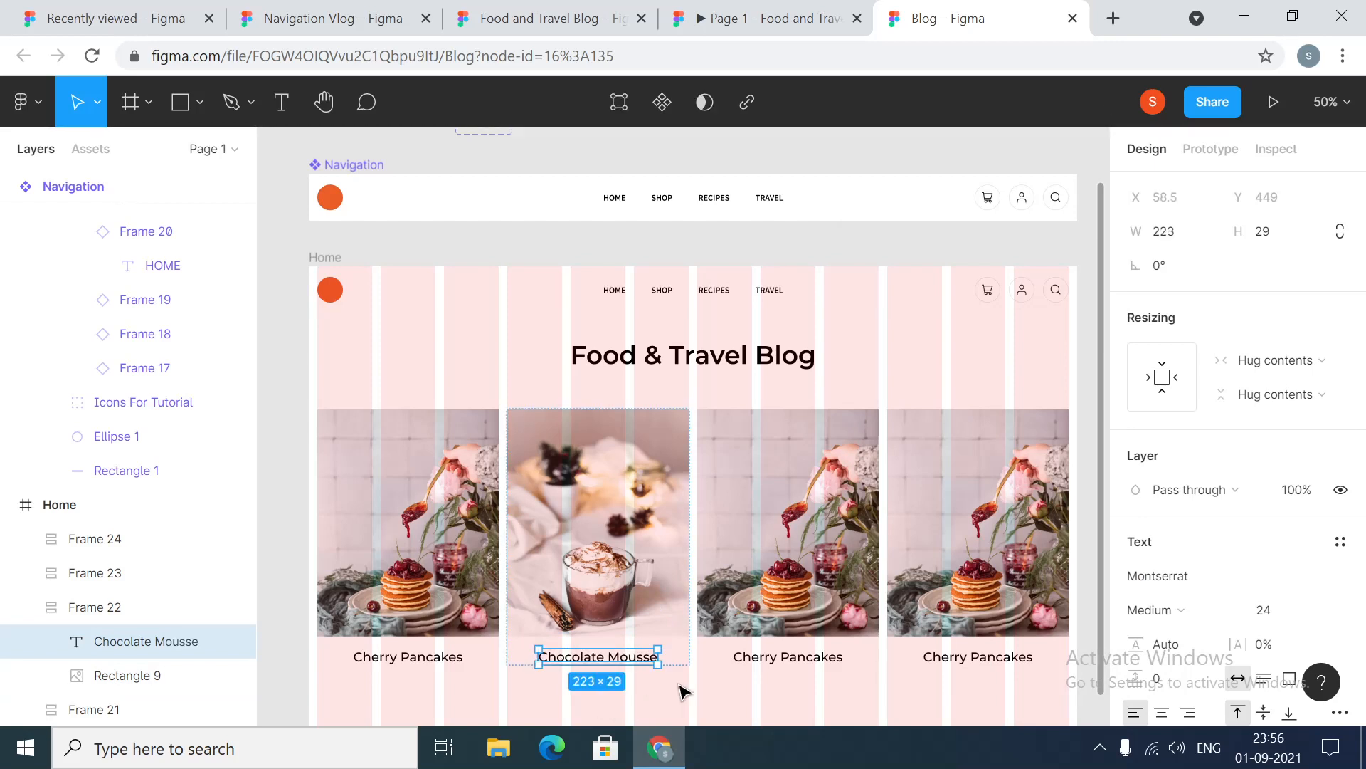
left_click(738, 693)
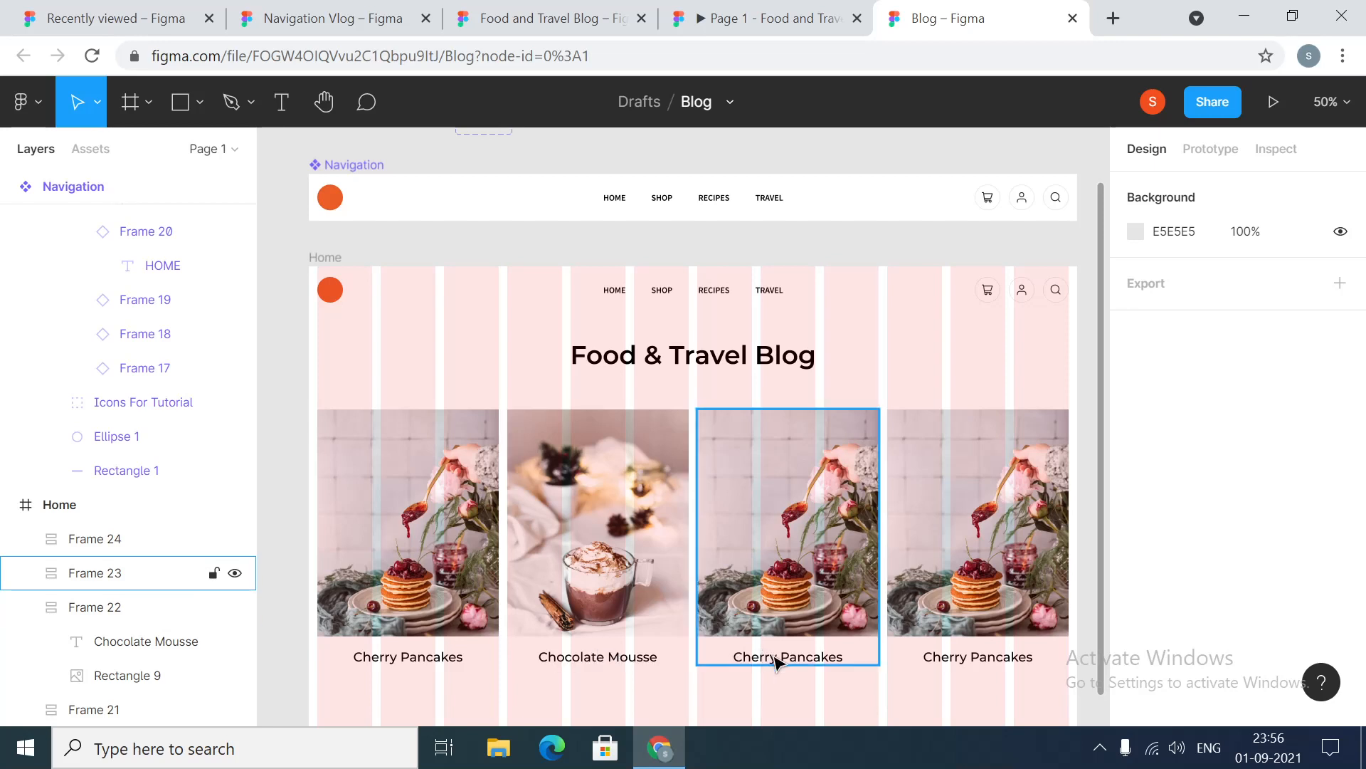
Replace the image fill in the third card with the "Mango Pudding" picture
double_click(796, 591)
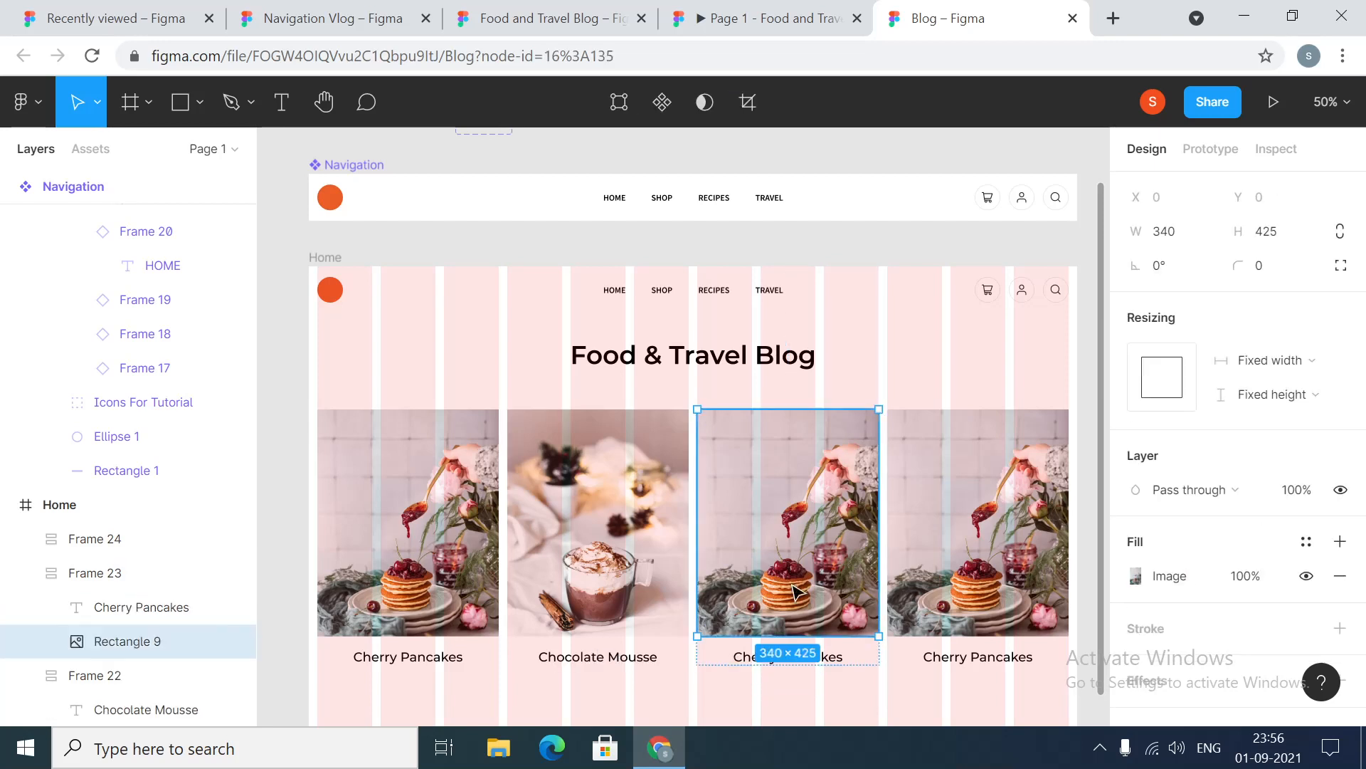
left_click(1139, 577)
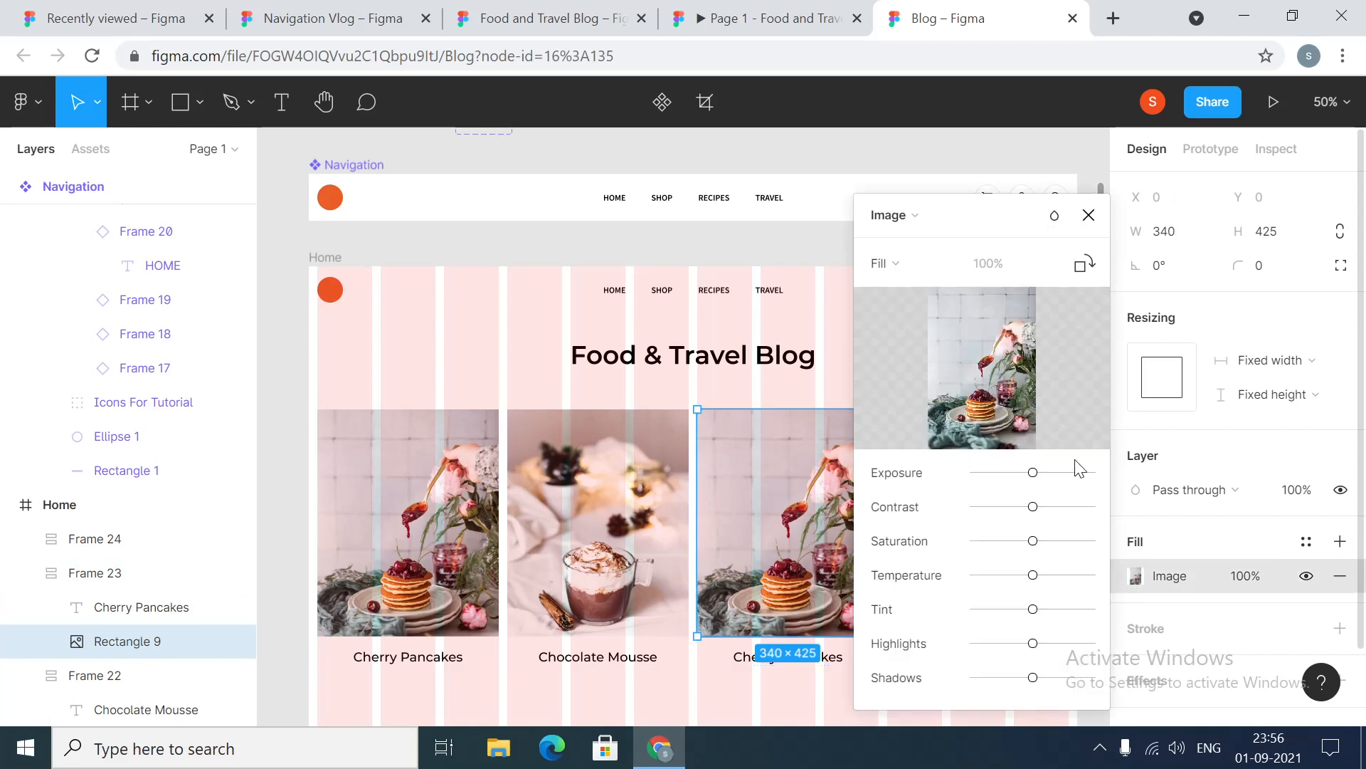
left_click(982, 367)
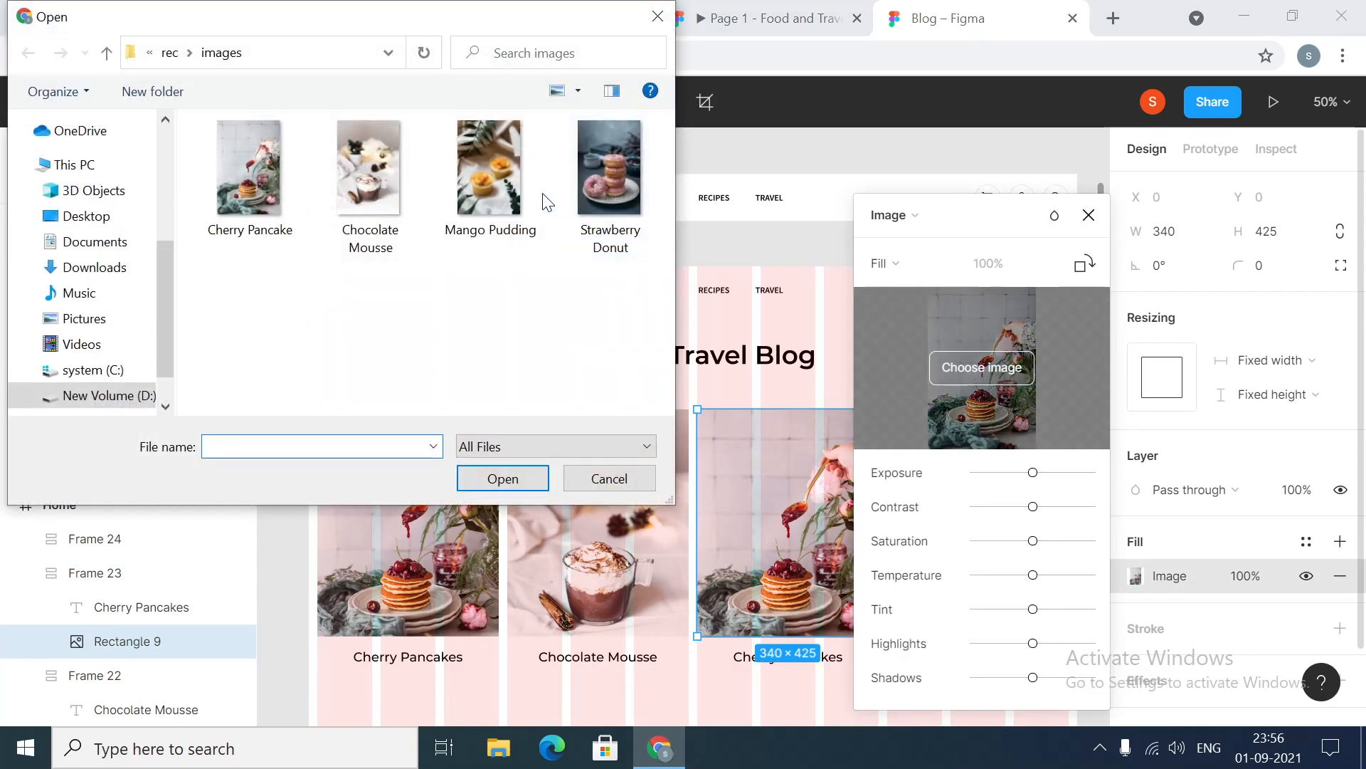
left_click(543, 201)
left_click(524, 480)
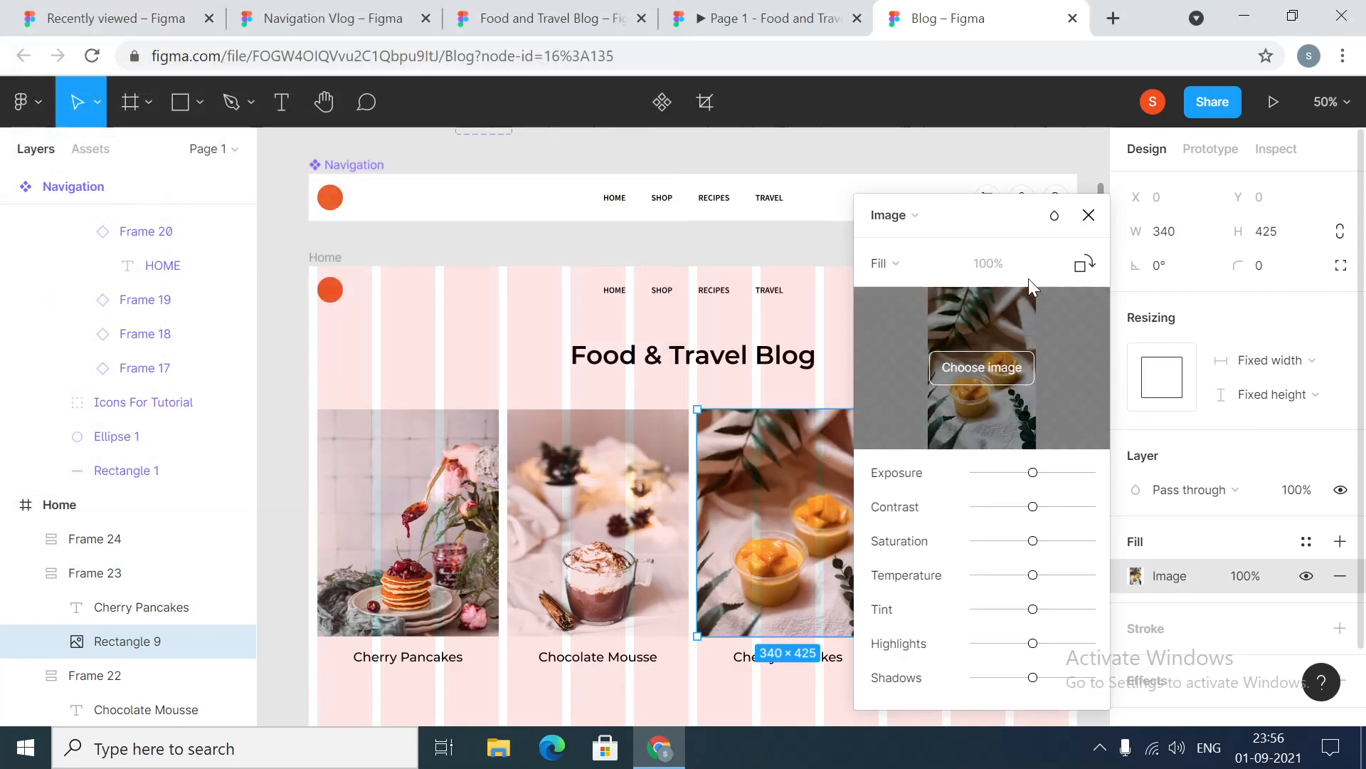
left_click(1089, 215)
Change the third card's title to "Mango Pudding"
left_click(747, 658)
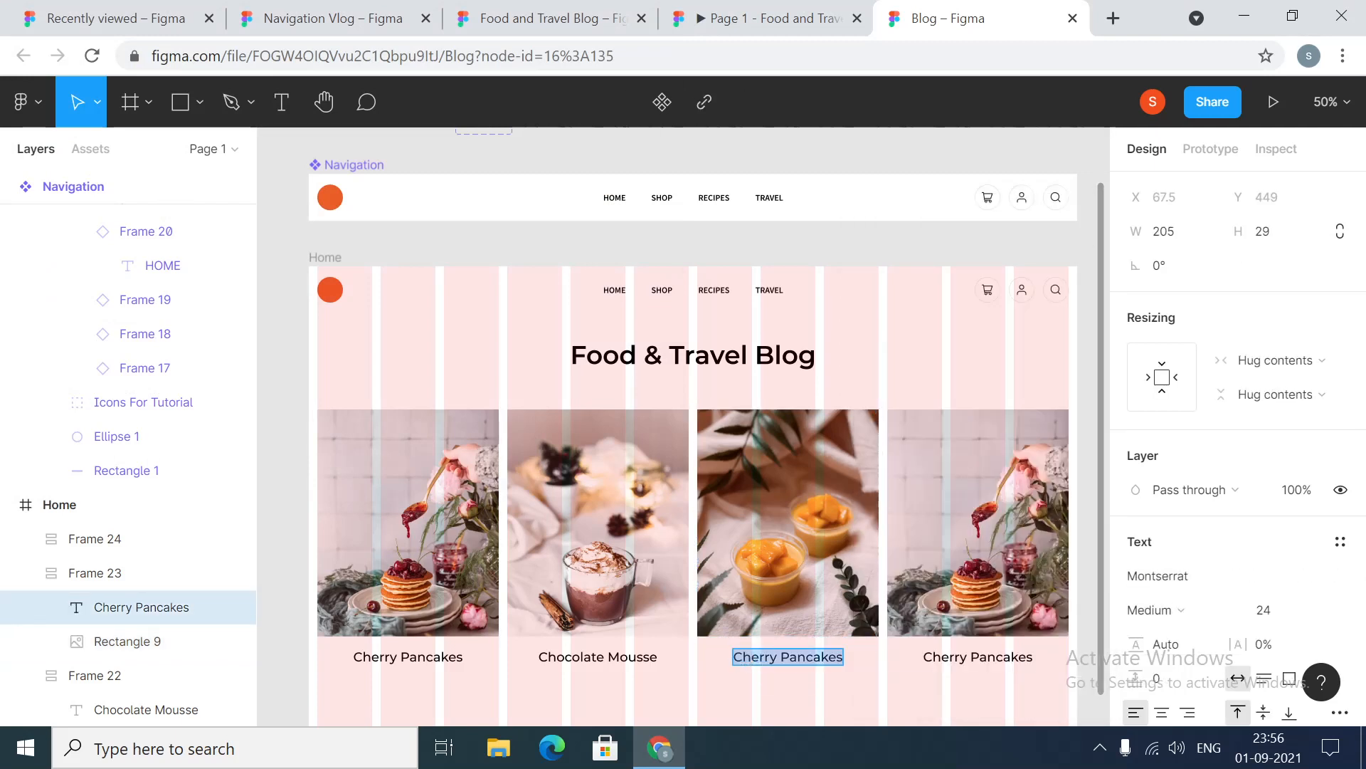
key("Return")
type("Mng")
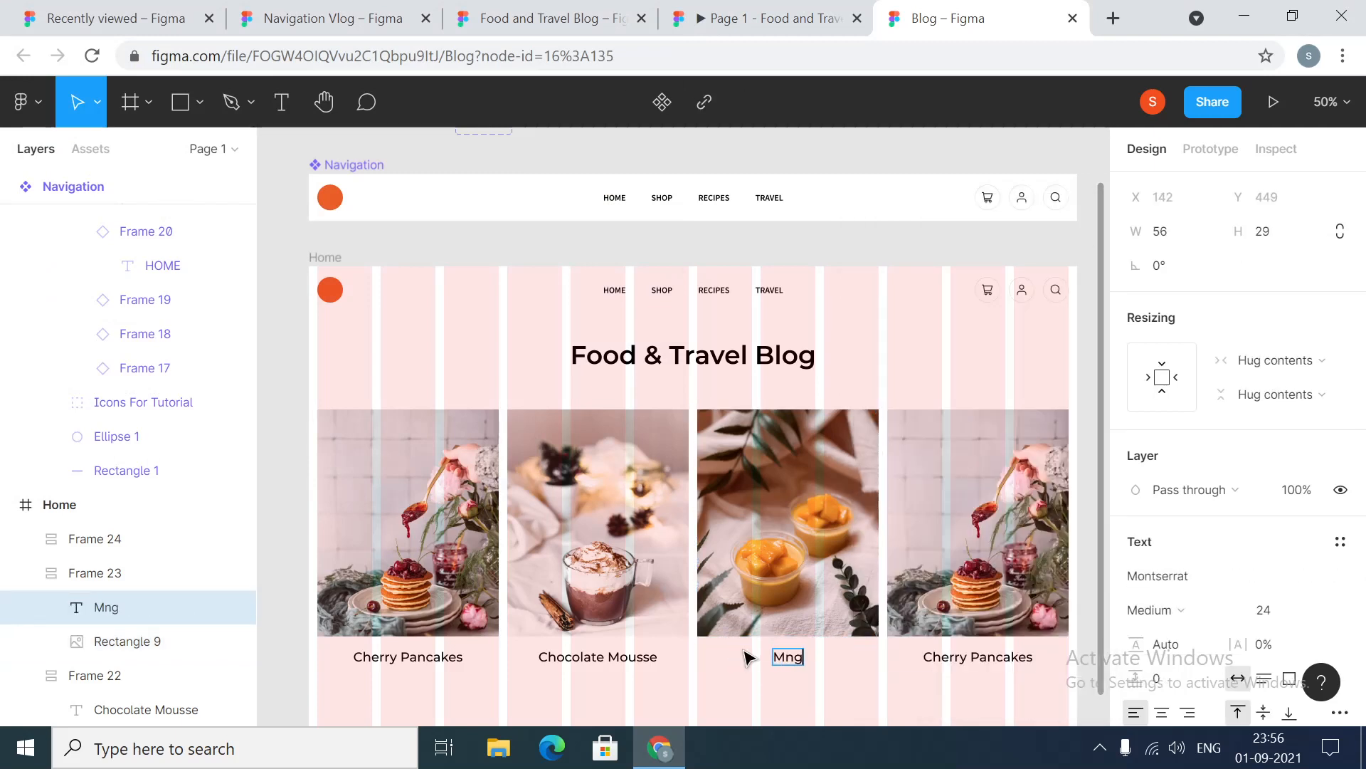
key("BackSpace")
key("BackSpace")
type("ango P")
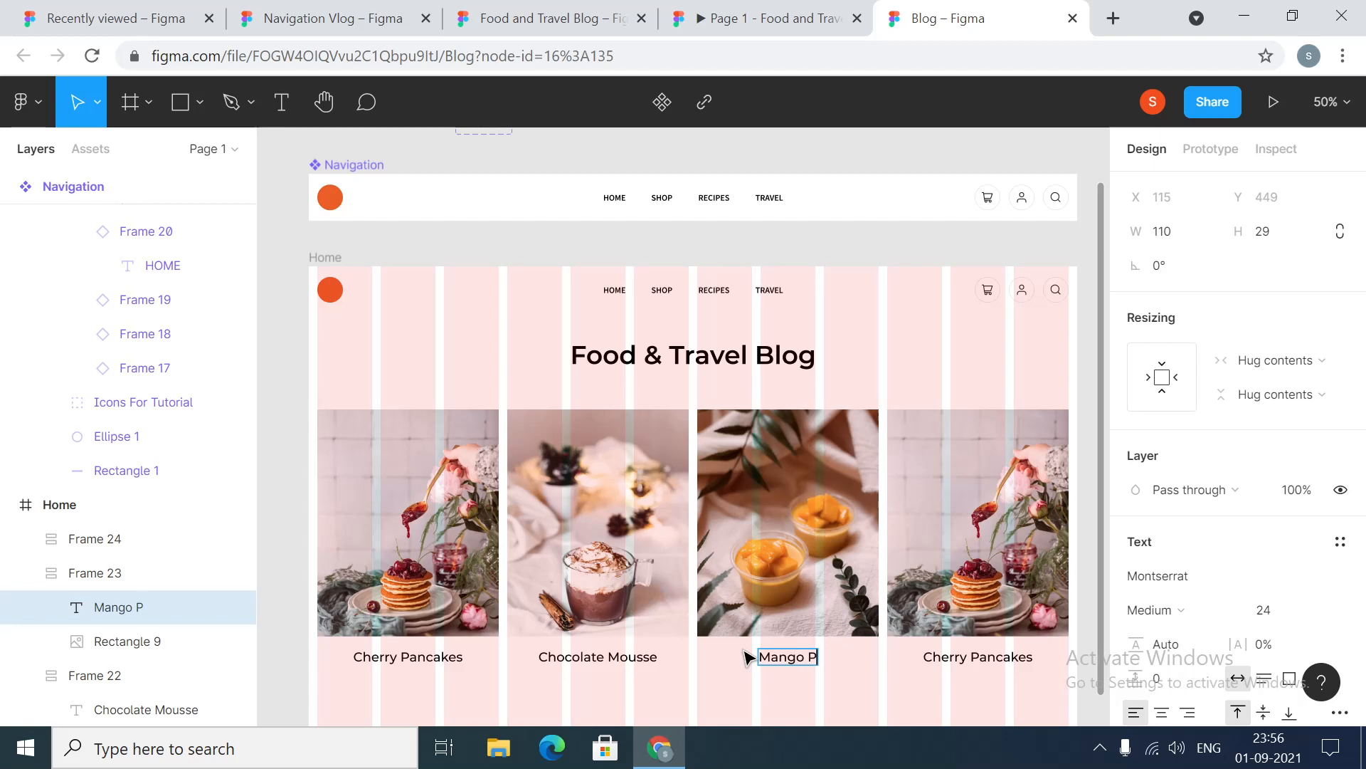
type("udding")
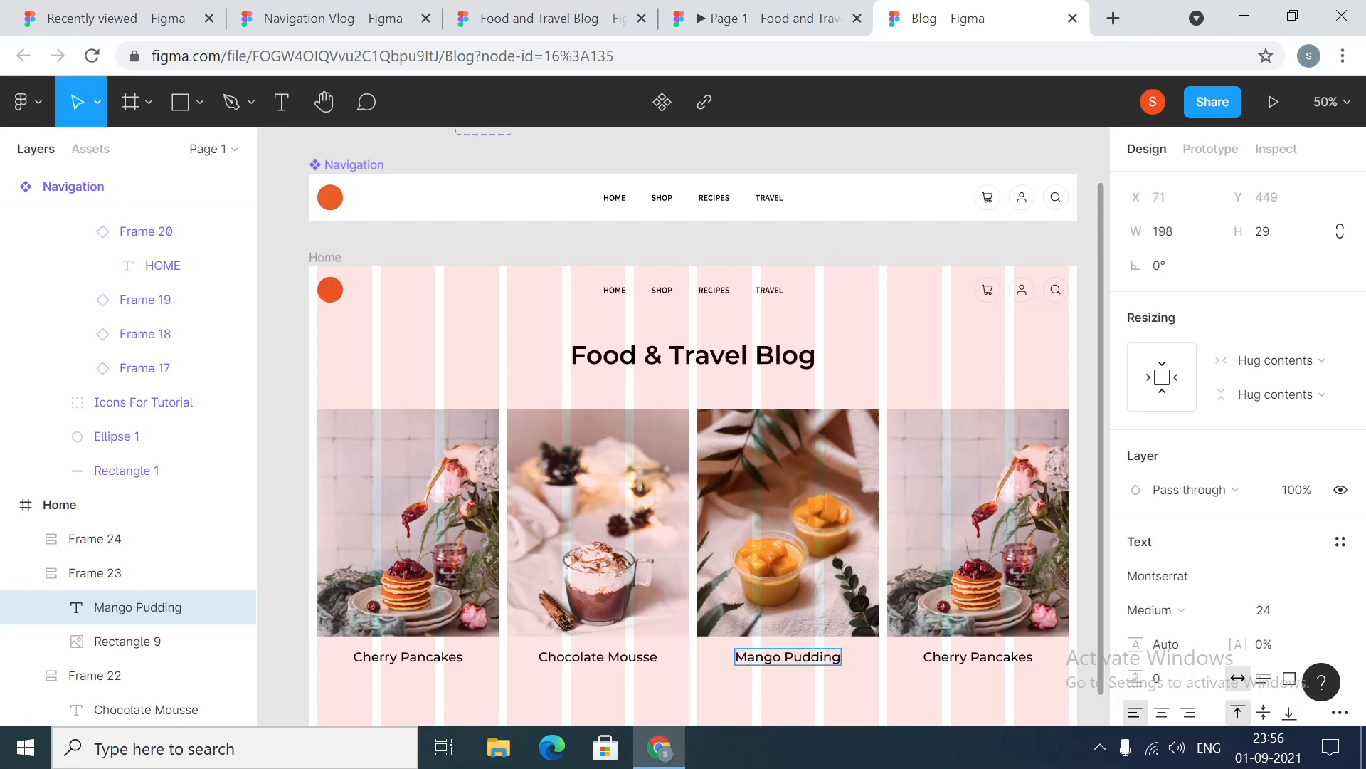
left_click(935, 669)
Replace the image fill in the fourth card with the "Strawberry Donut" picture
left_click(976, 626)
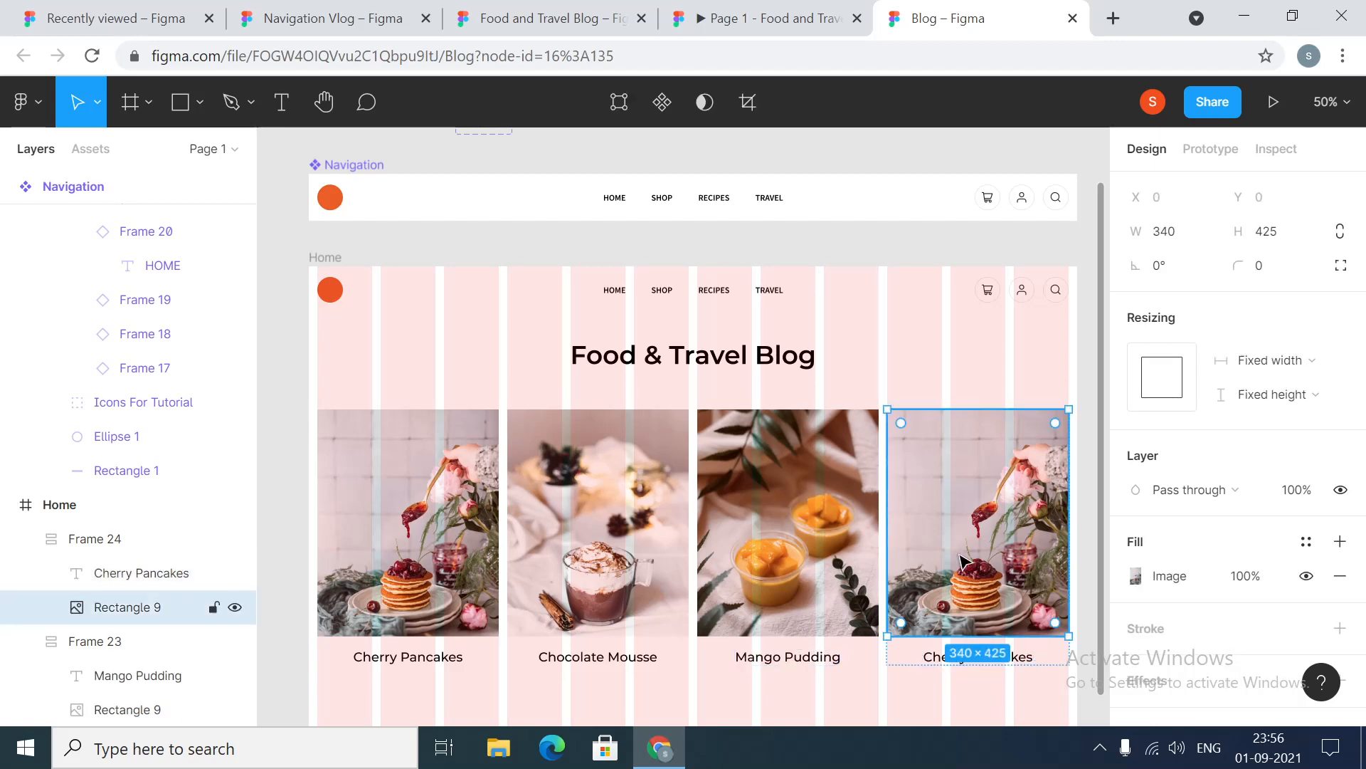
left_click(1135, 577)
mouse_move(1043, 387)
left_click(948, 366)
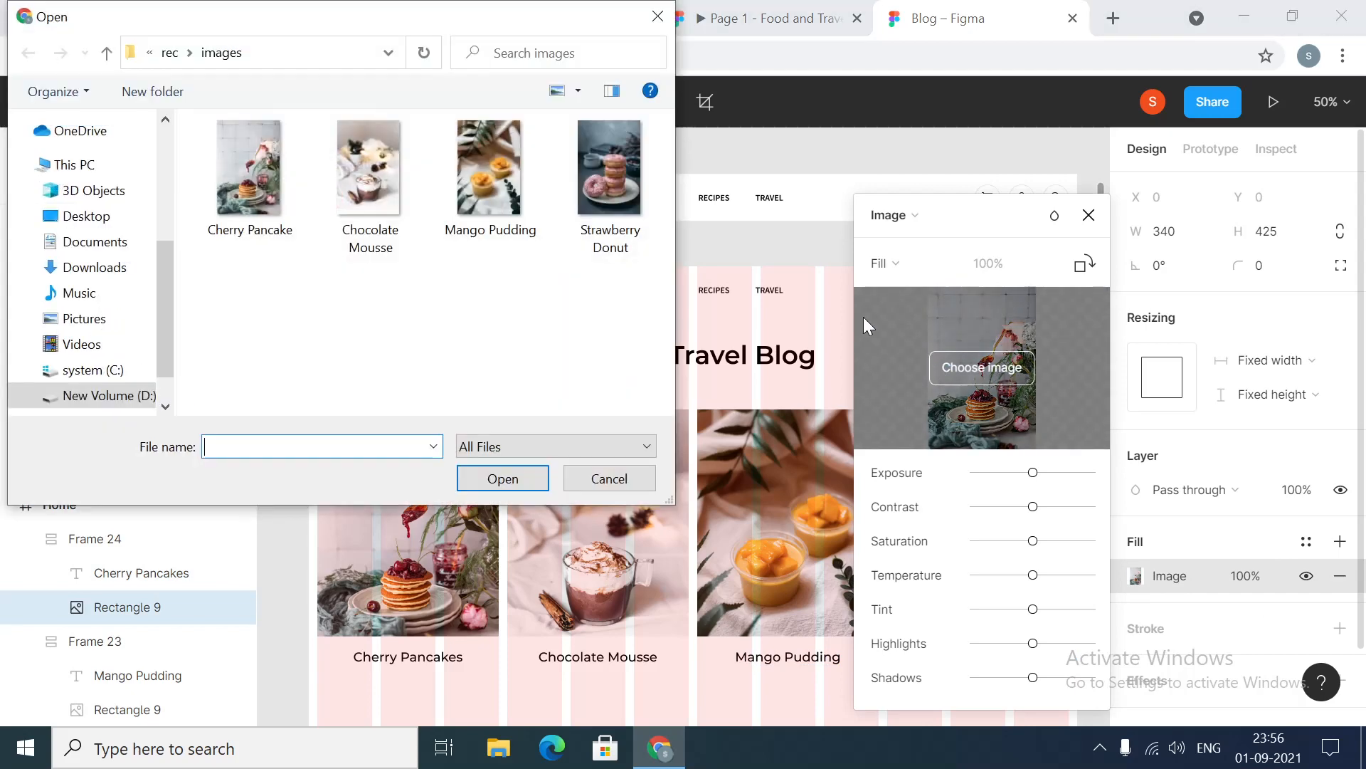
left_click(610, 171)
left_click(503, 478)
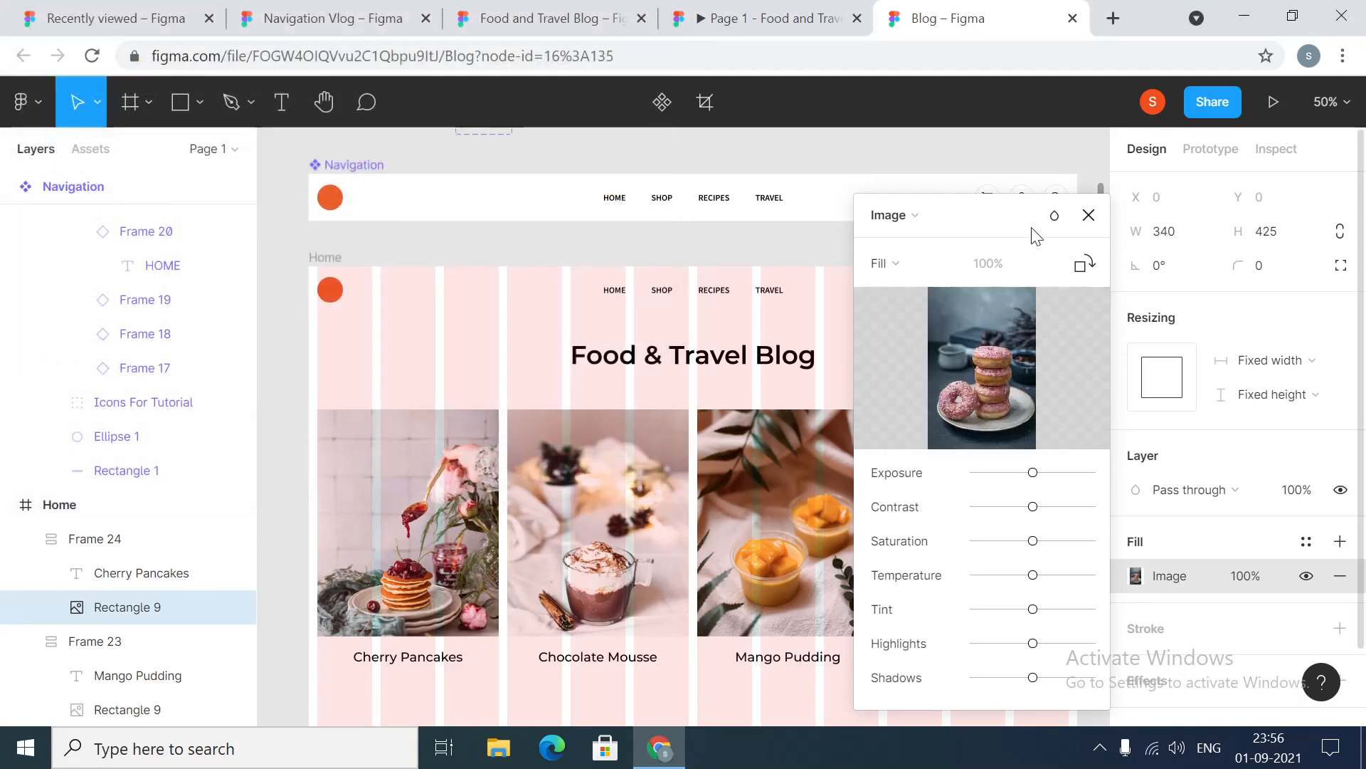
left_click(1089, 215)
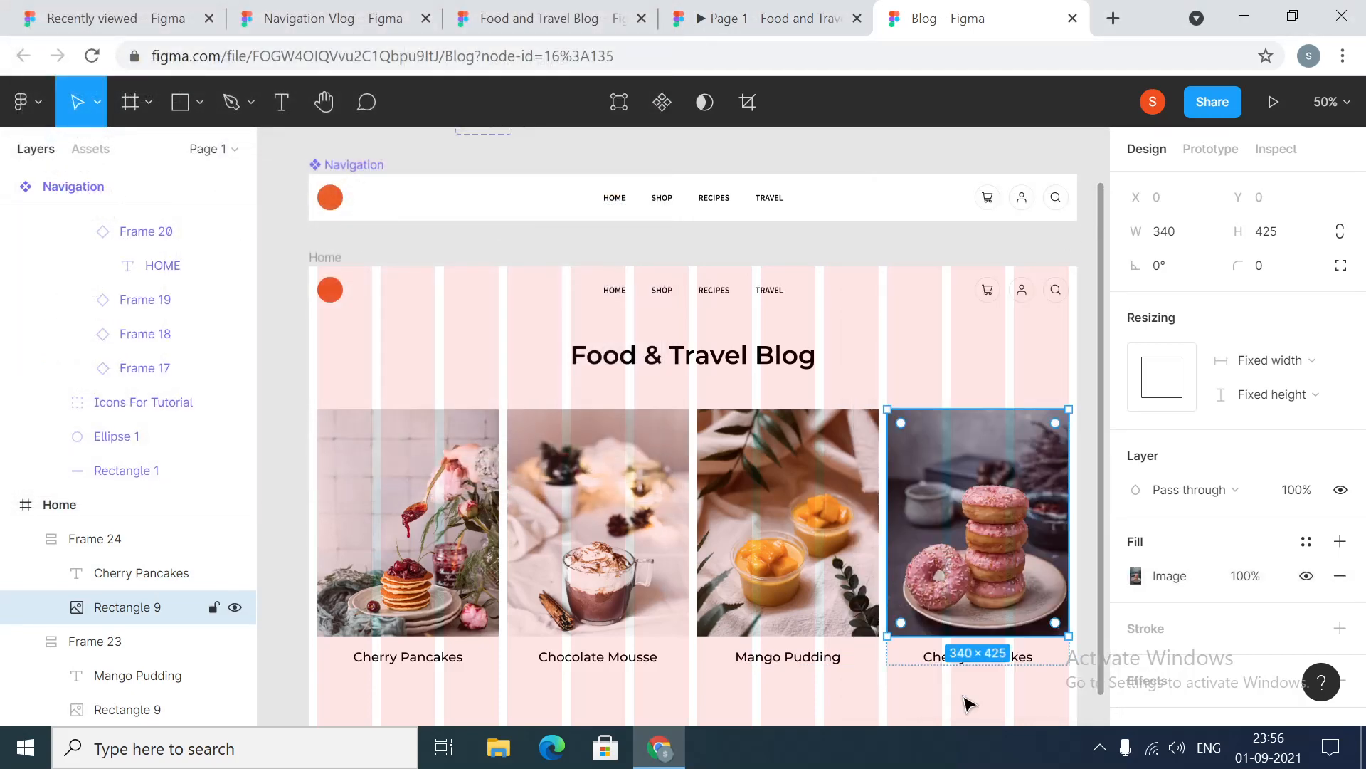
Change the fourth card's title to "Strawberry Donuts"
left_click(1038, 664)
key("Return")
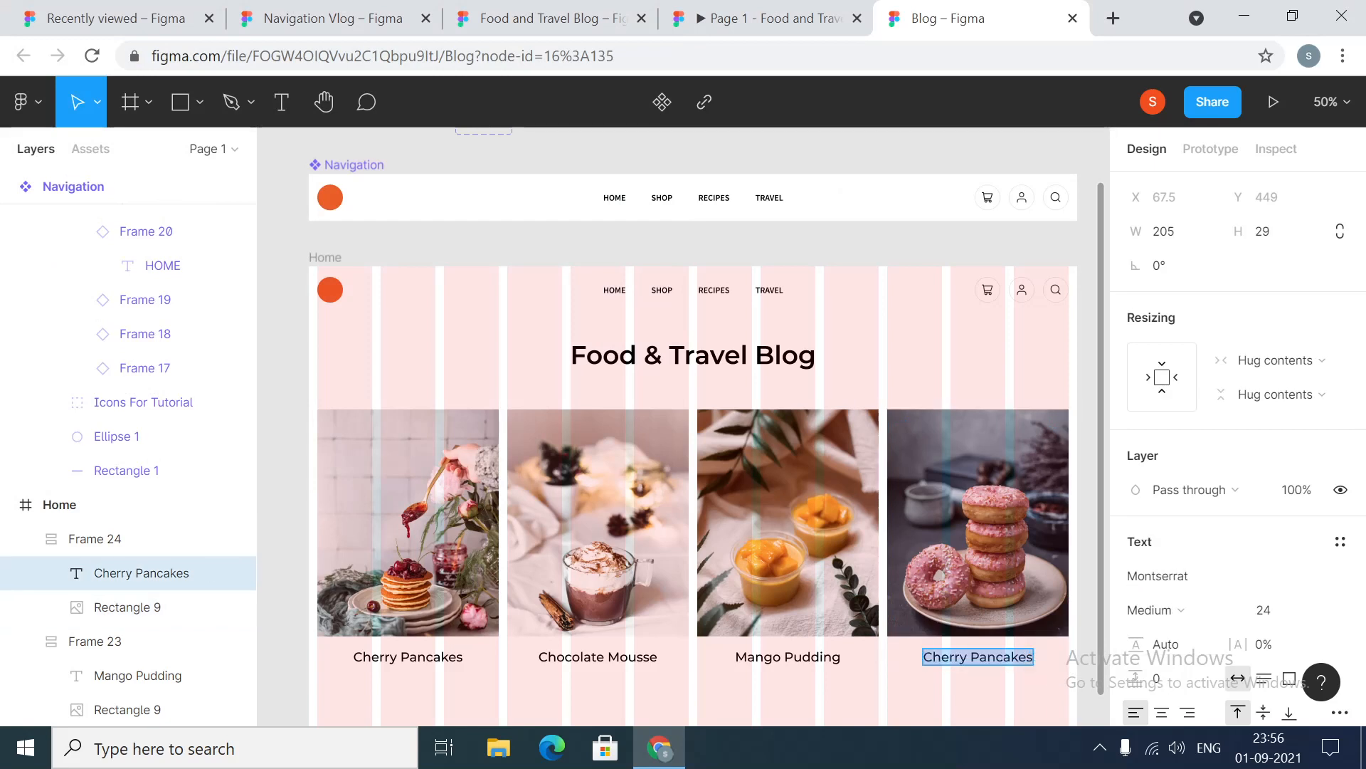
type("Straw")
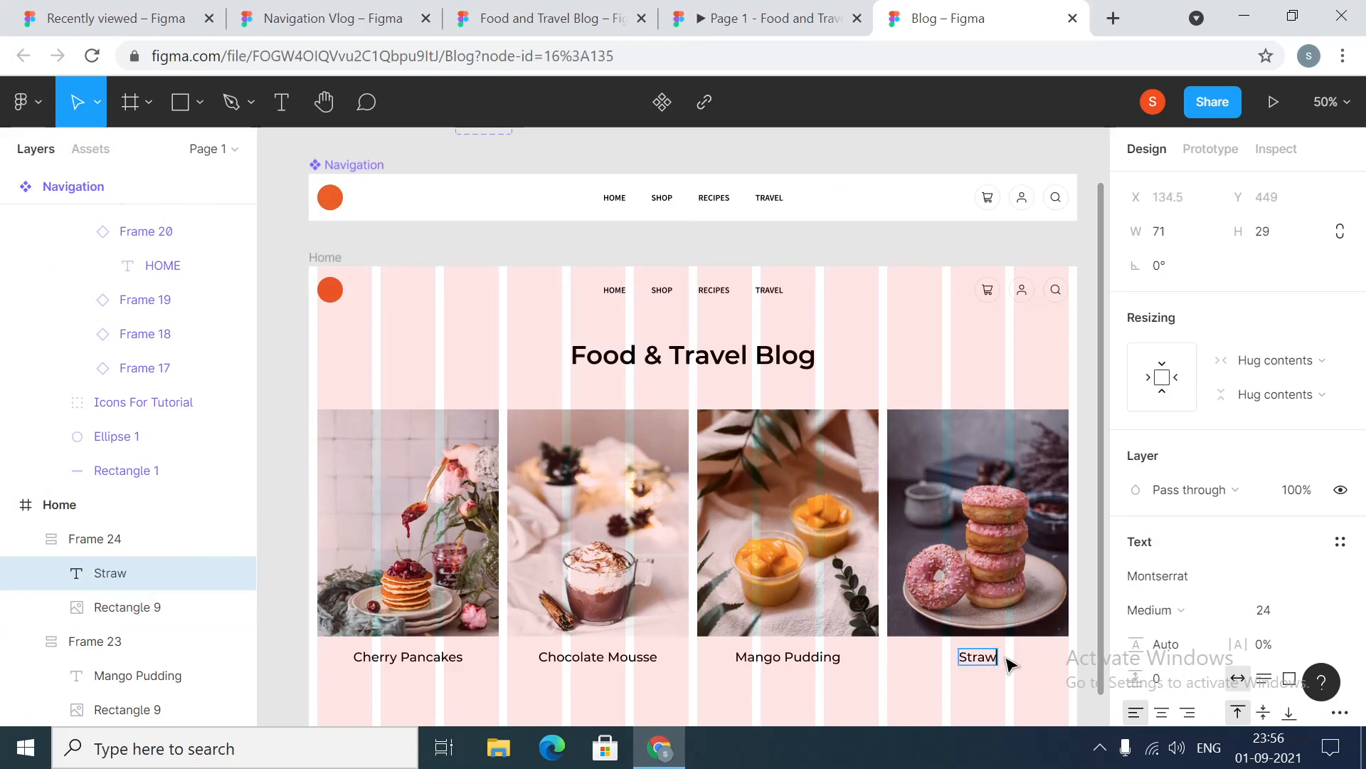
type("berry")
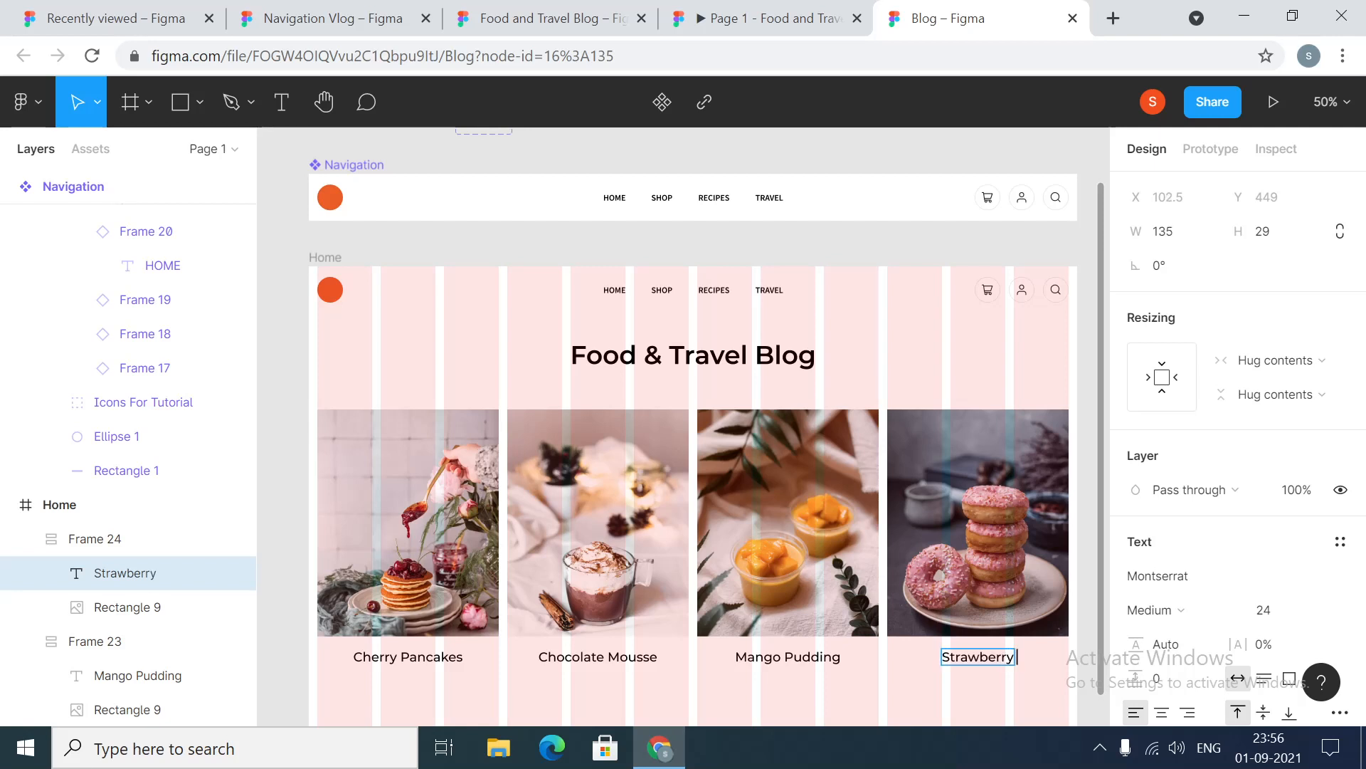
type(" Donuts")
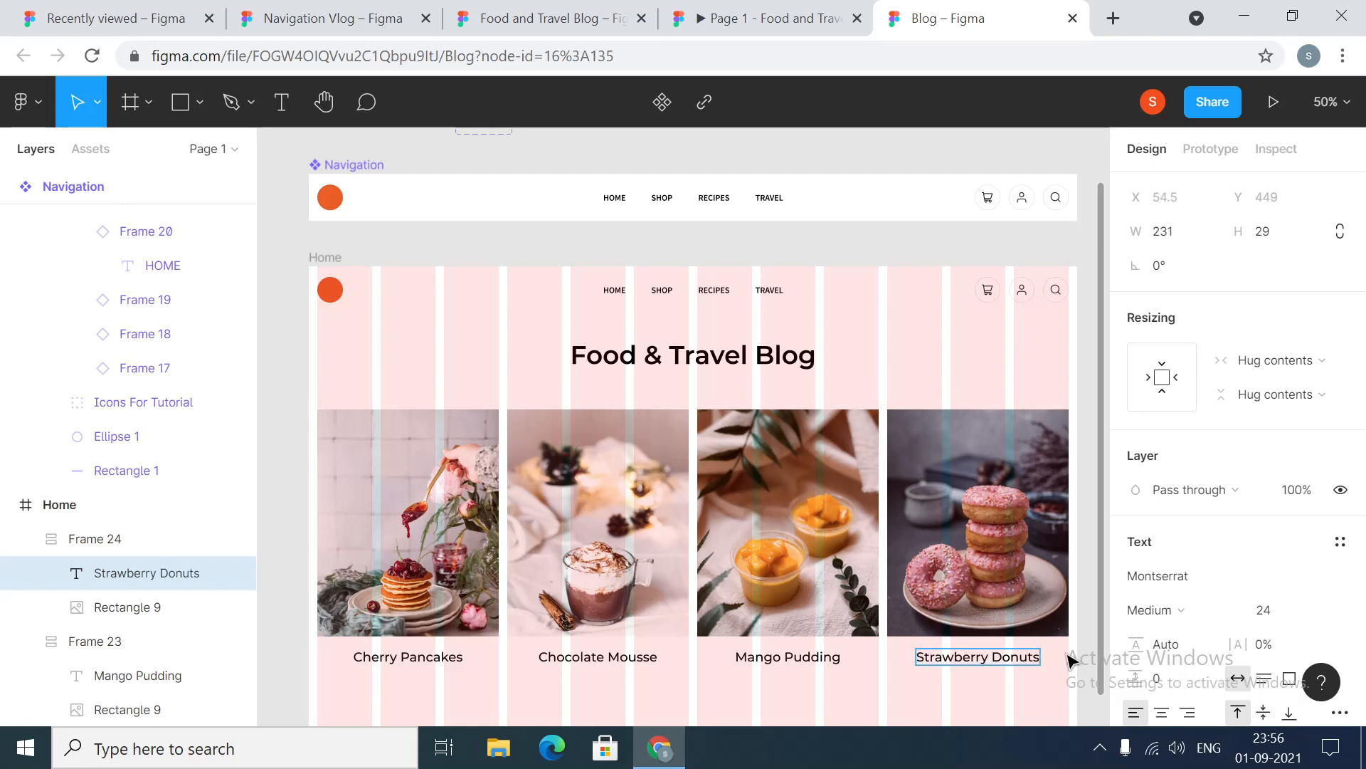
key("Escape")
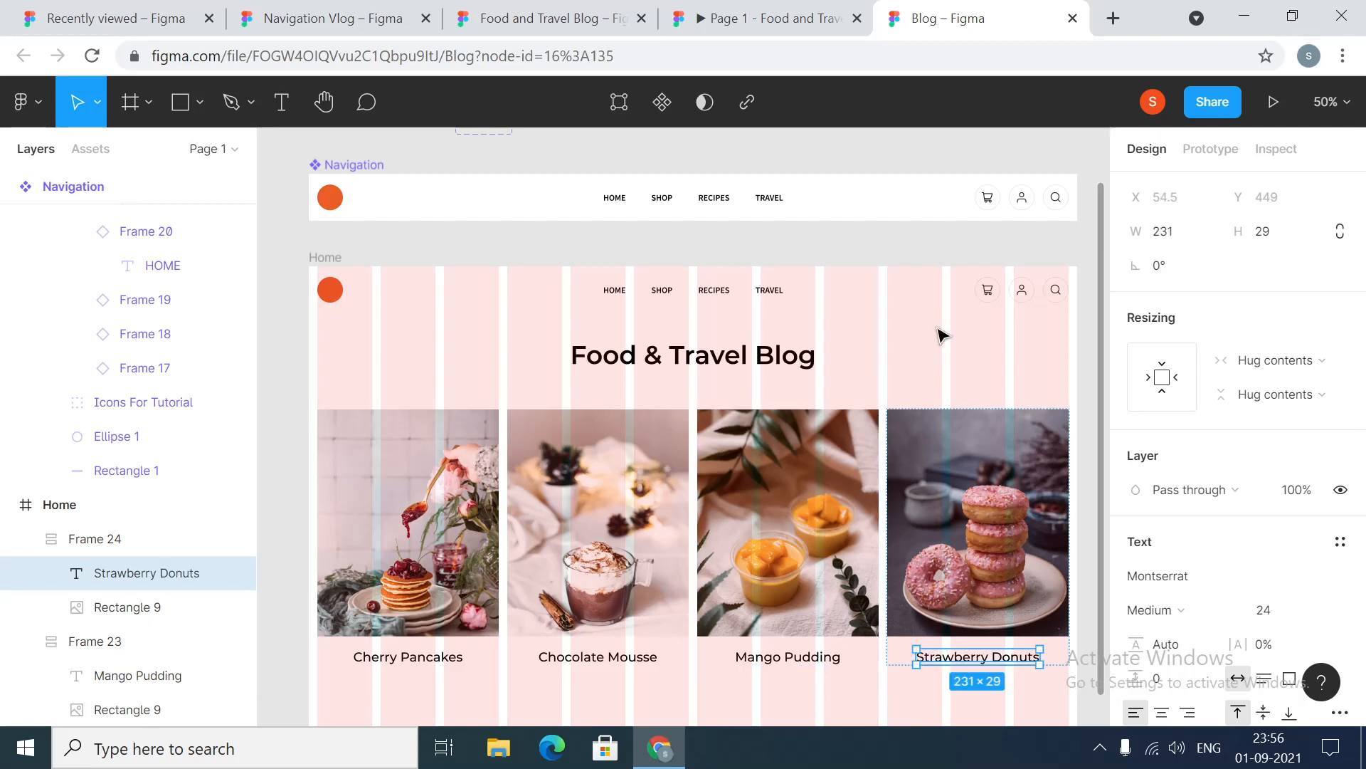
Wrap all four captioned image cards together in a new frame and add auto layout to that frame
scroll(1089, 256, "down", 3)
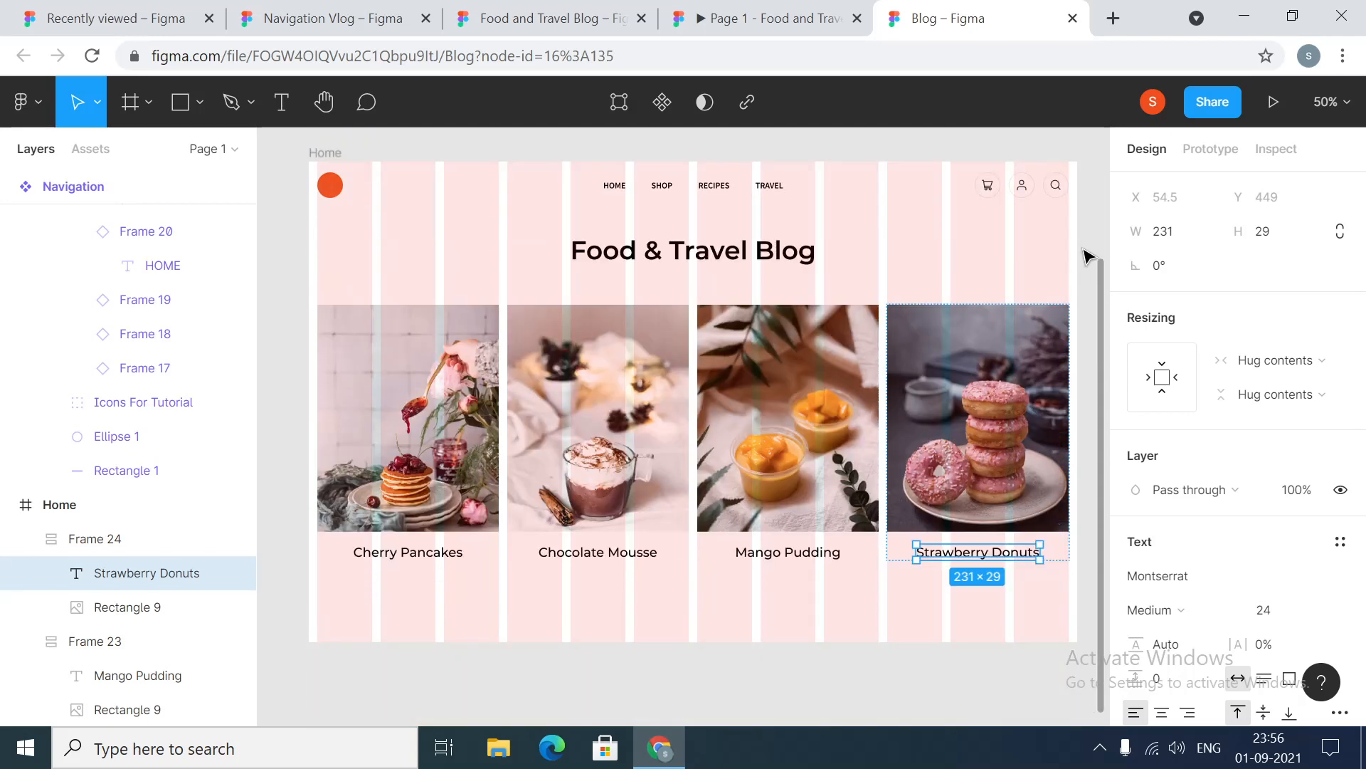
left_click(570, 693)
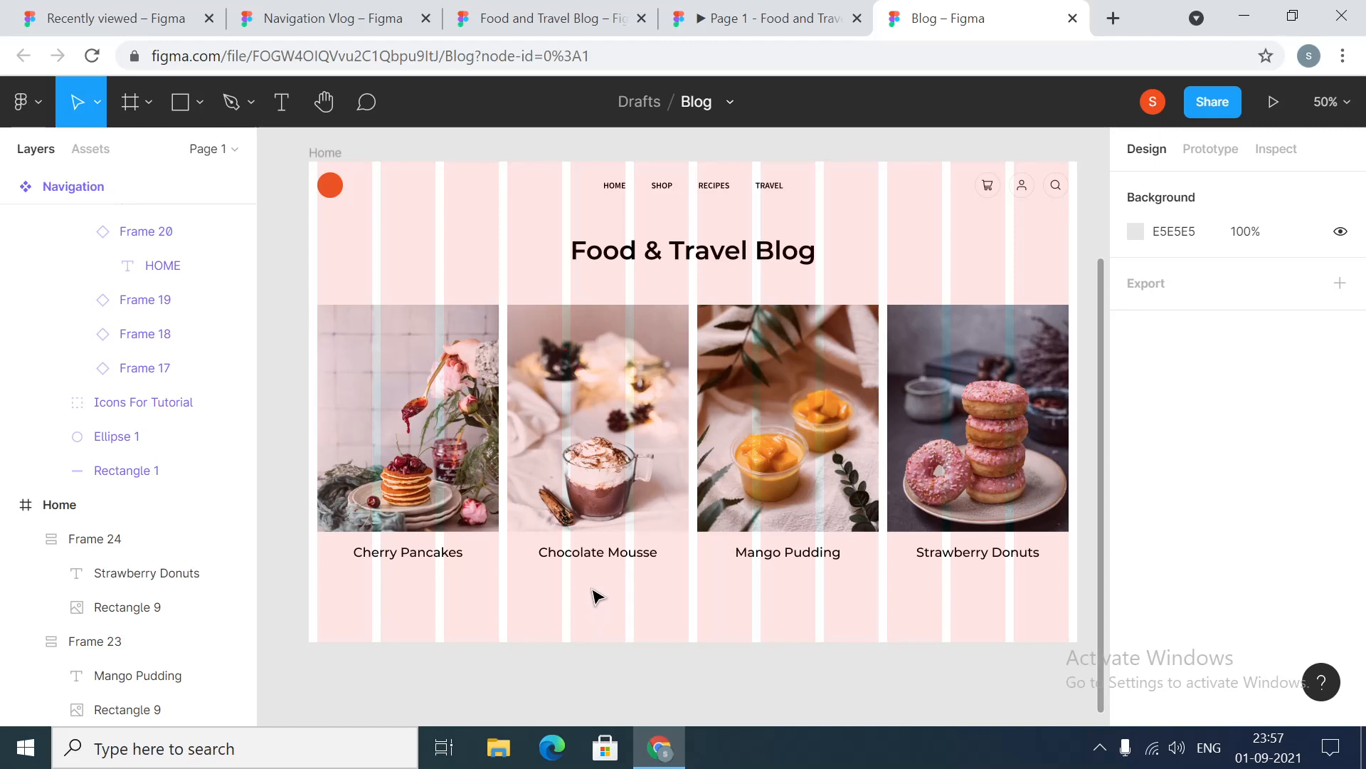
left_click(405, 383)
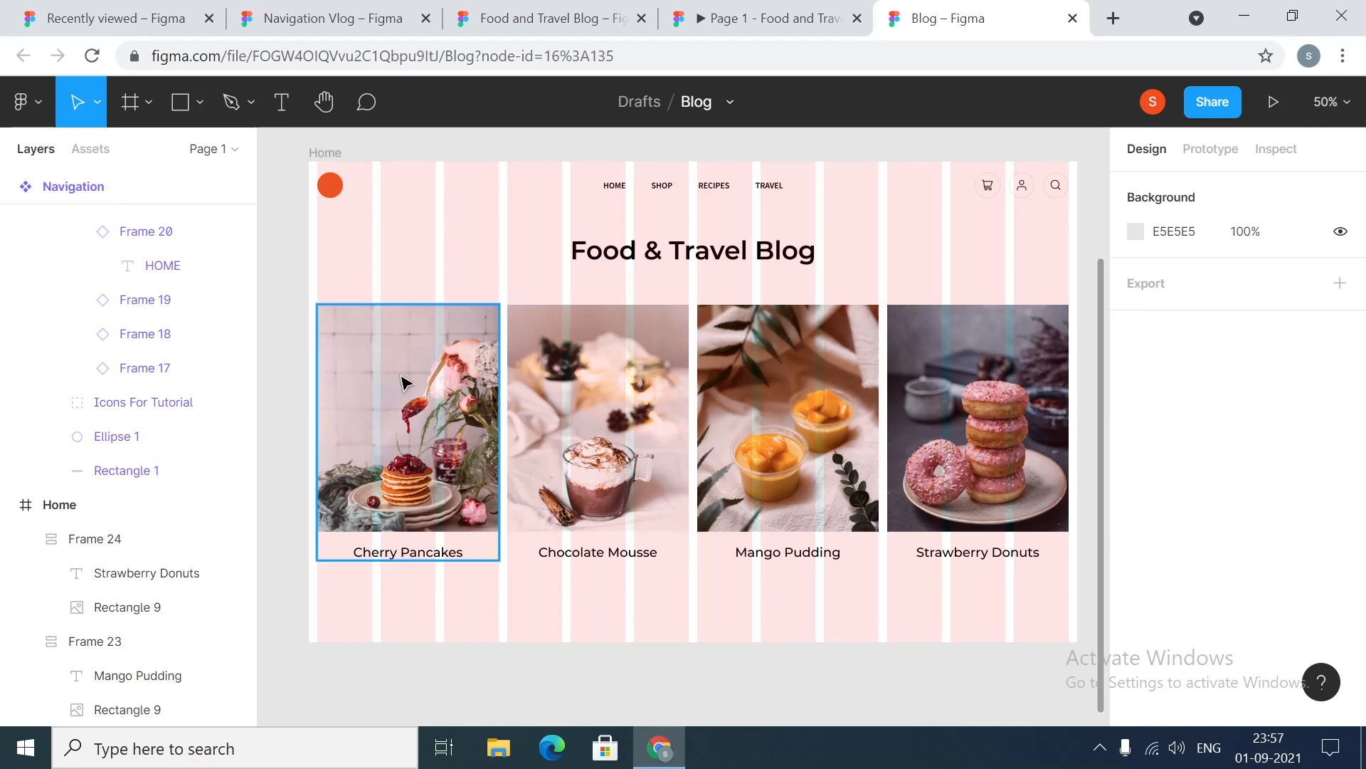
left_click(584, 451, "shift")
left_click(852, 437, "shift")
left_click(923, 435, "shift")
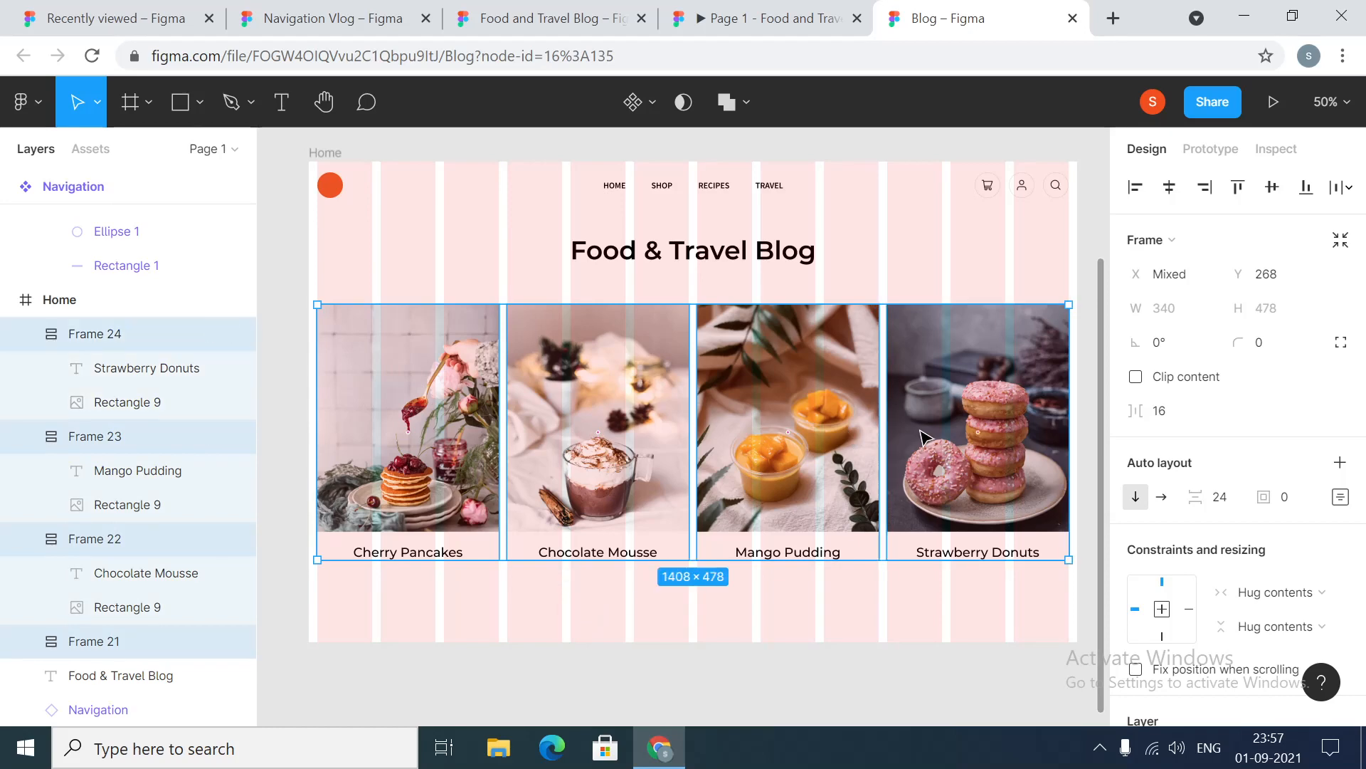
right_click(543, 378)
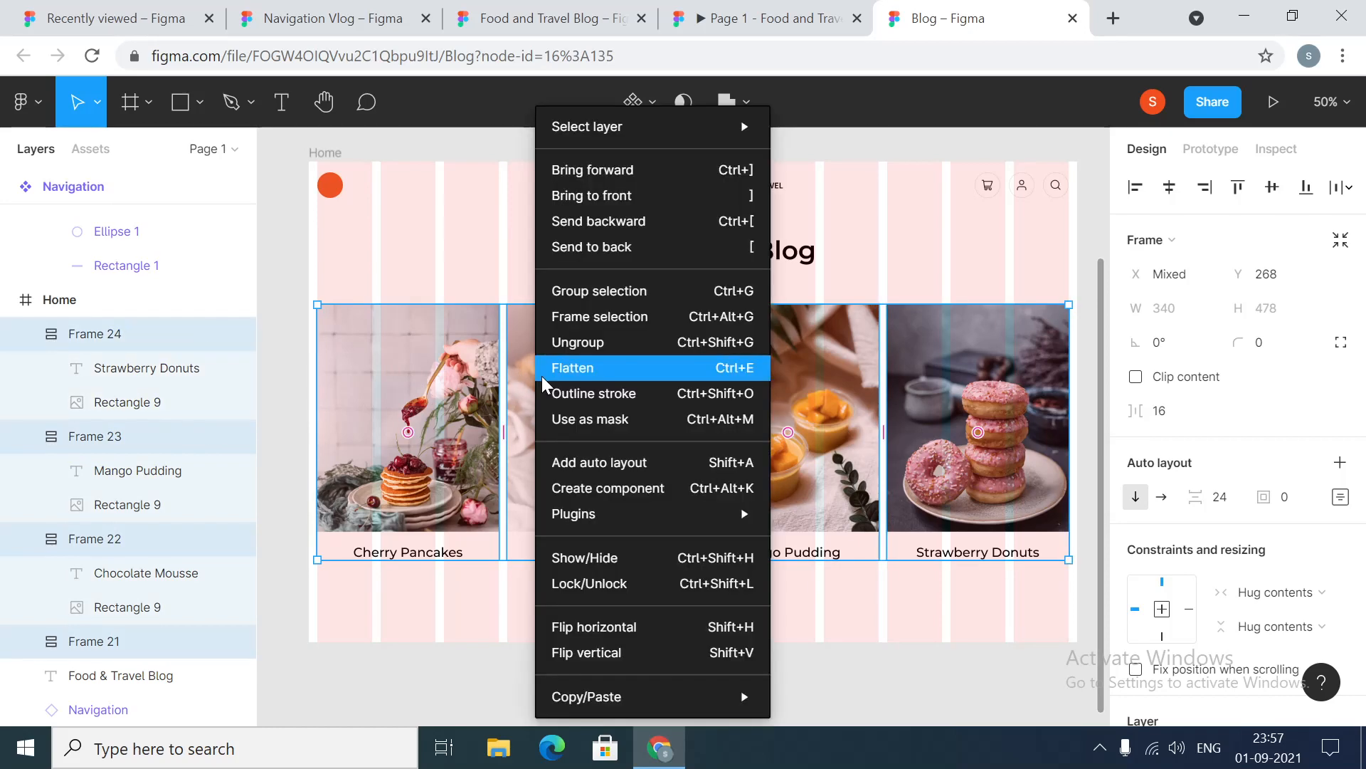
left_click(612, 321)
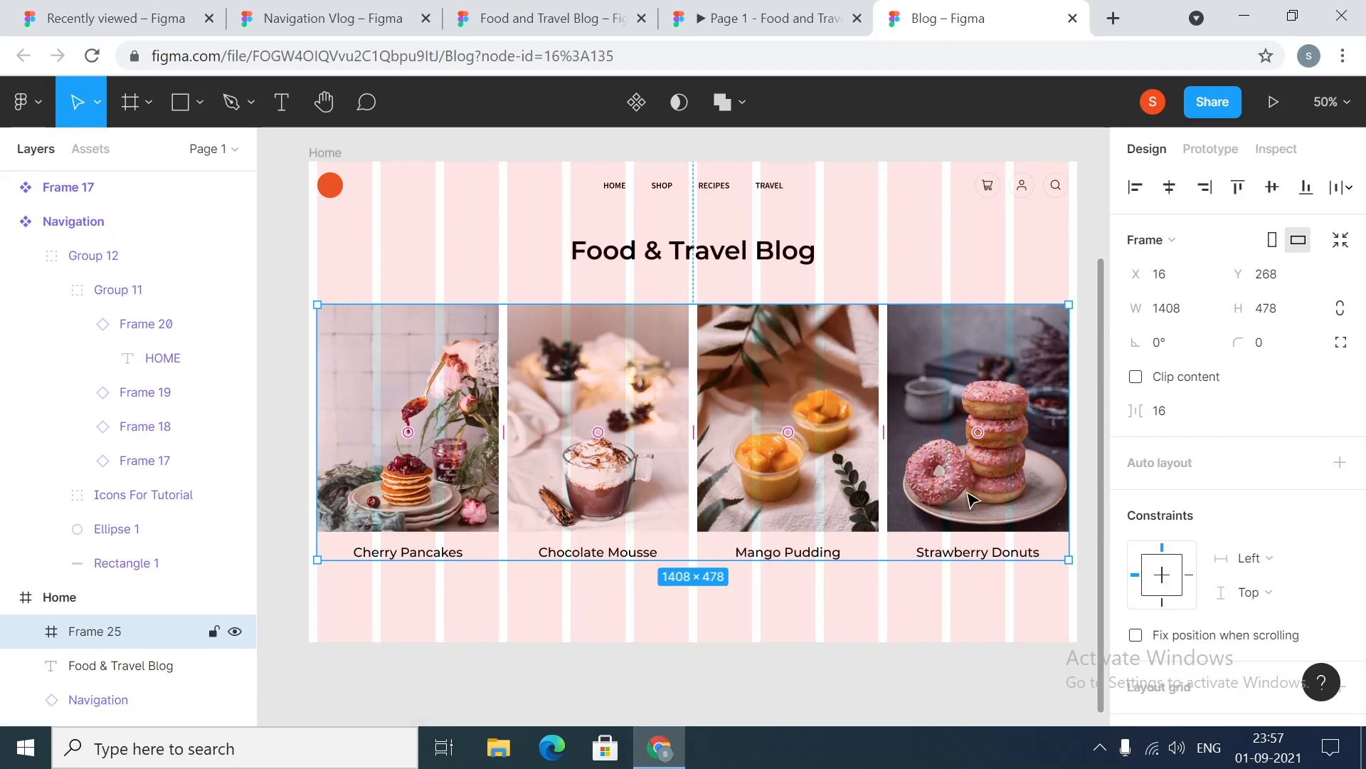
left_click(1339, 462)
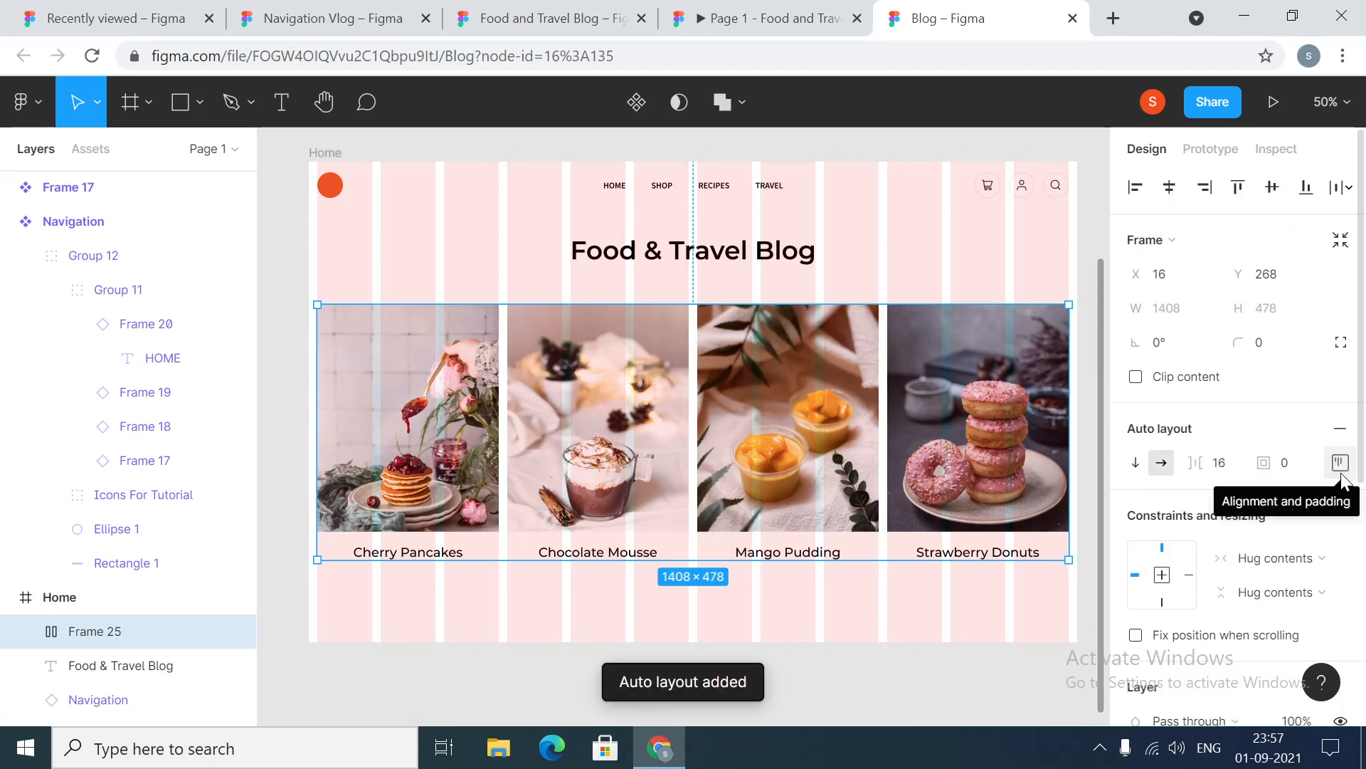
Set the horizontal resizing of both the Cherry Pancakes card frame and the image inside it to Fill container
double_click(417, 468)
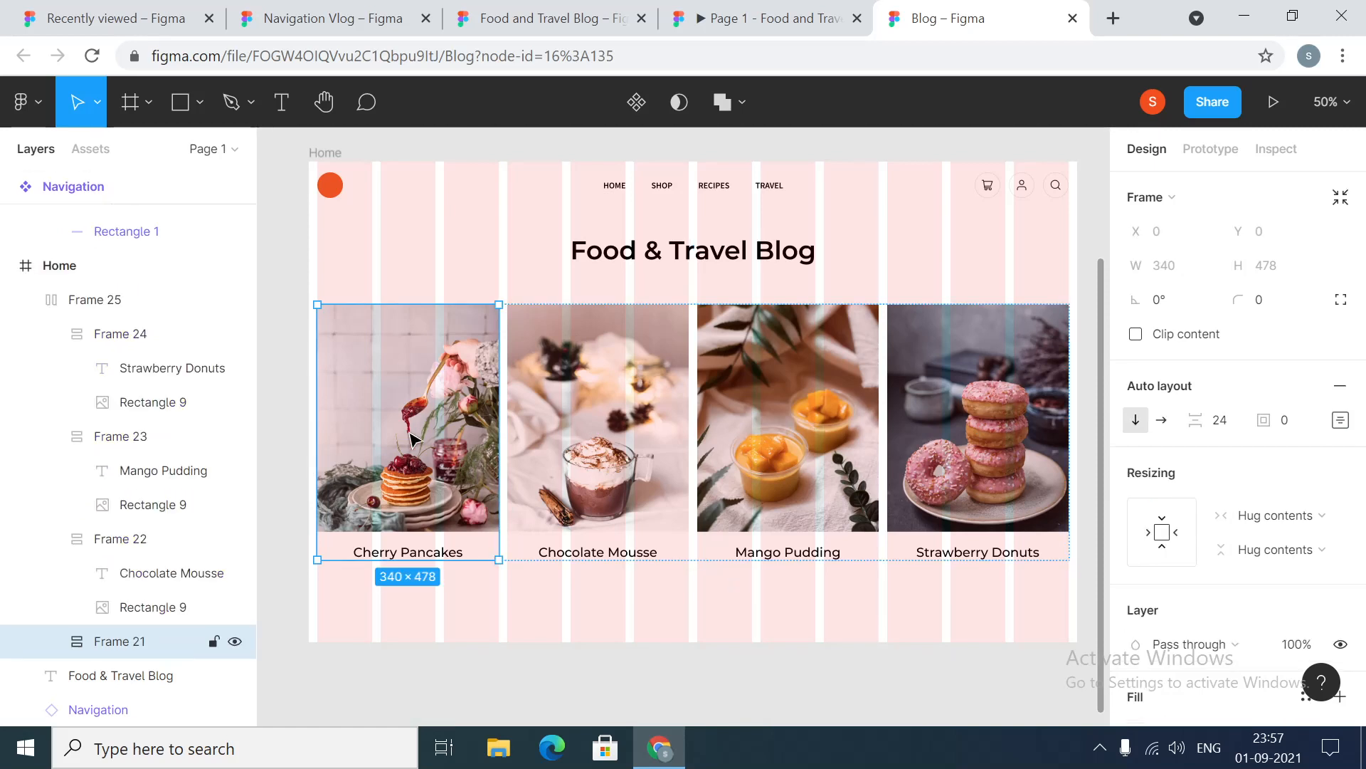
left_click(1290, 527)
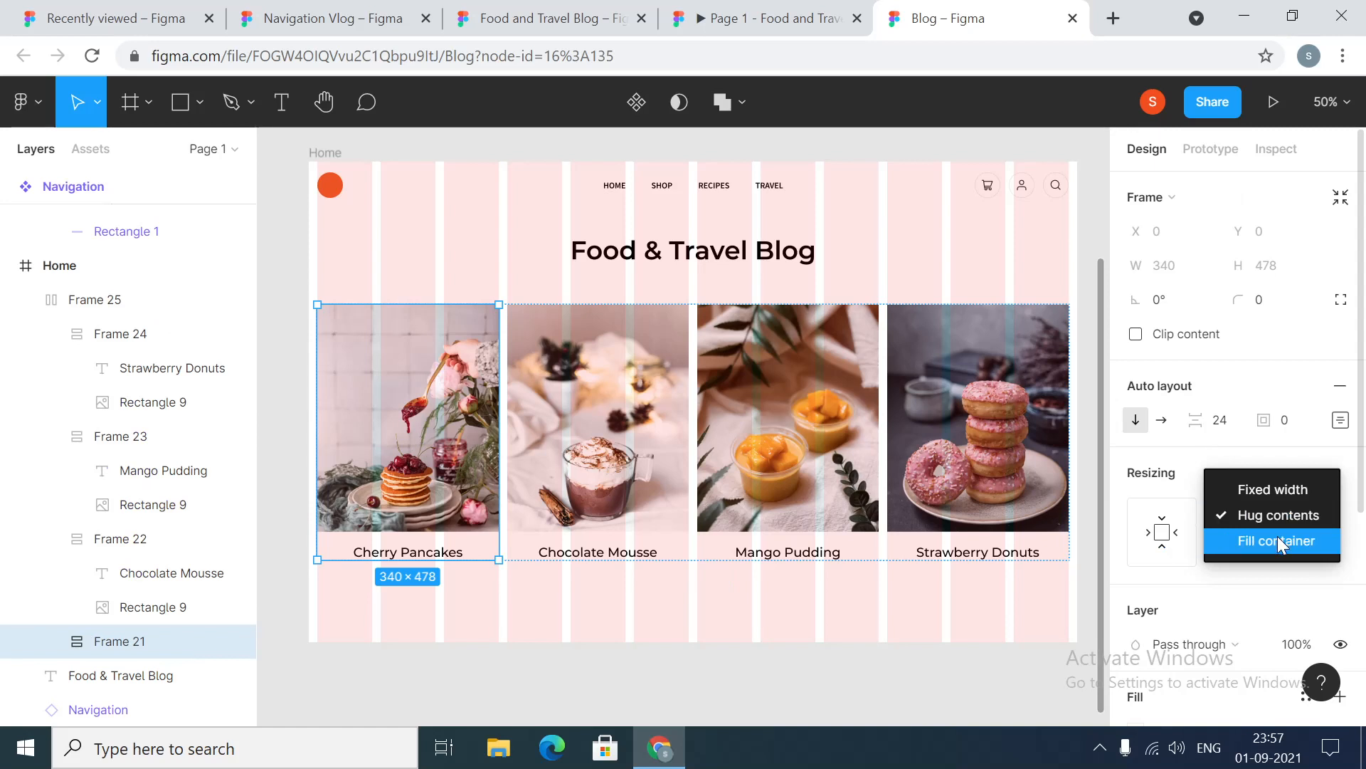
left_click(1281, 543)
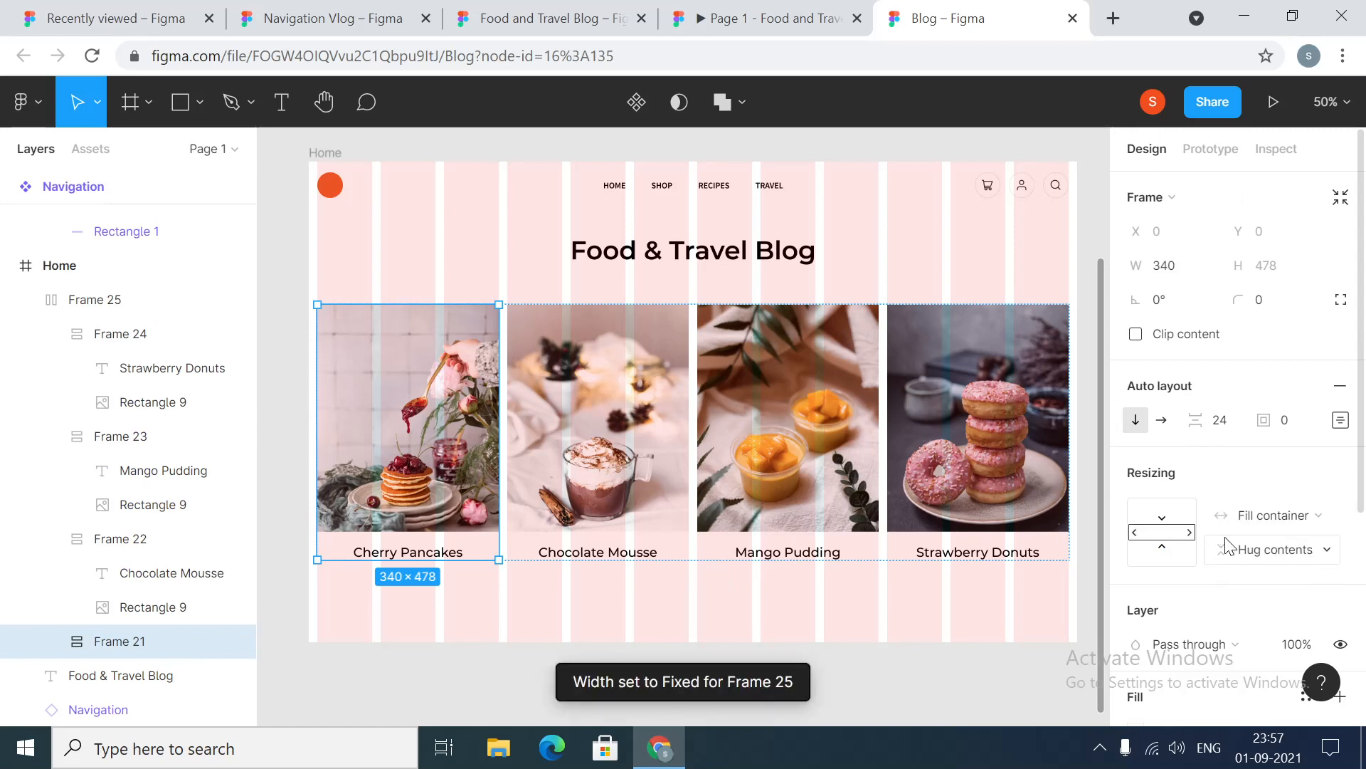
left_click(427, 468)
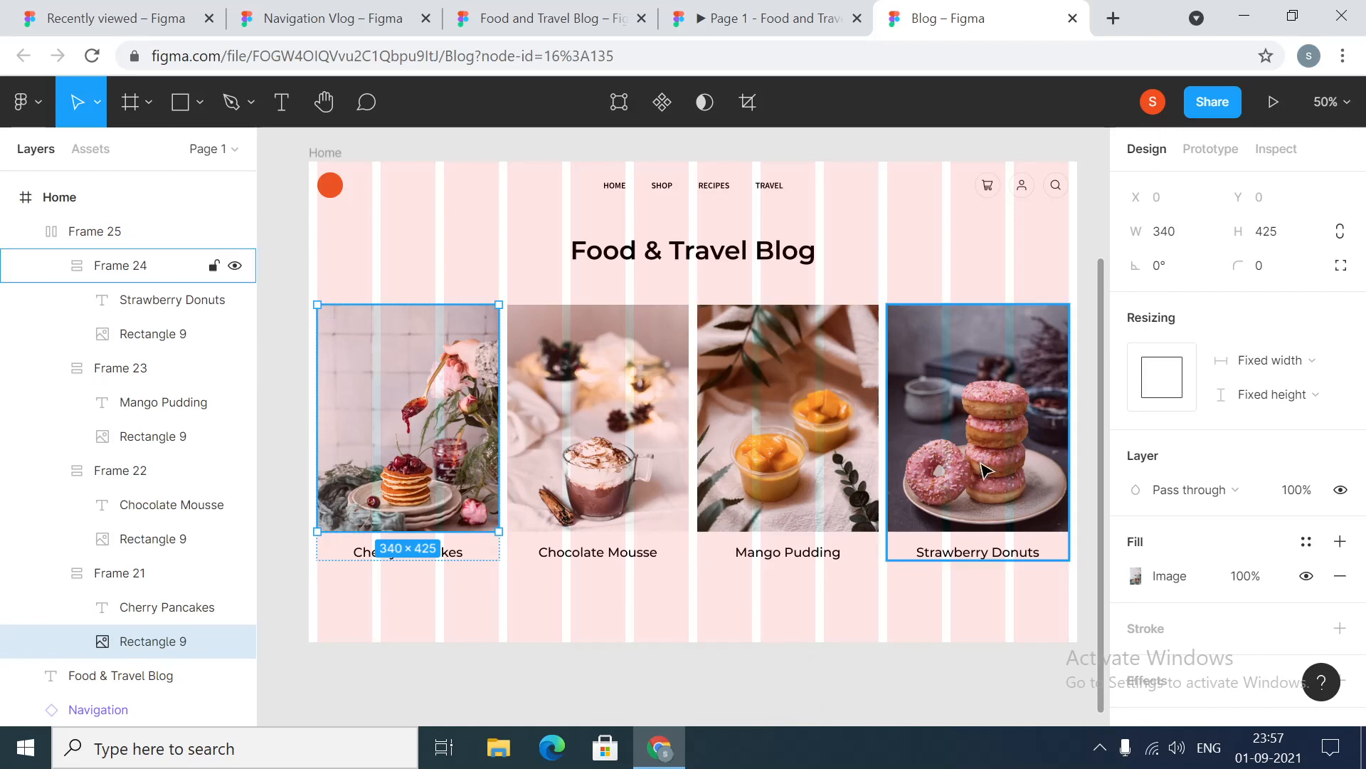
left_click(1285, 366)
left_click(1276, 388)
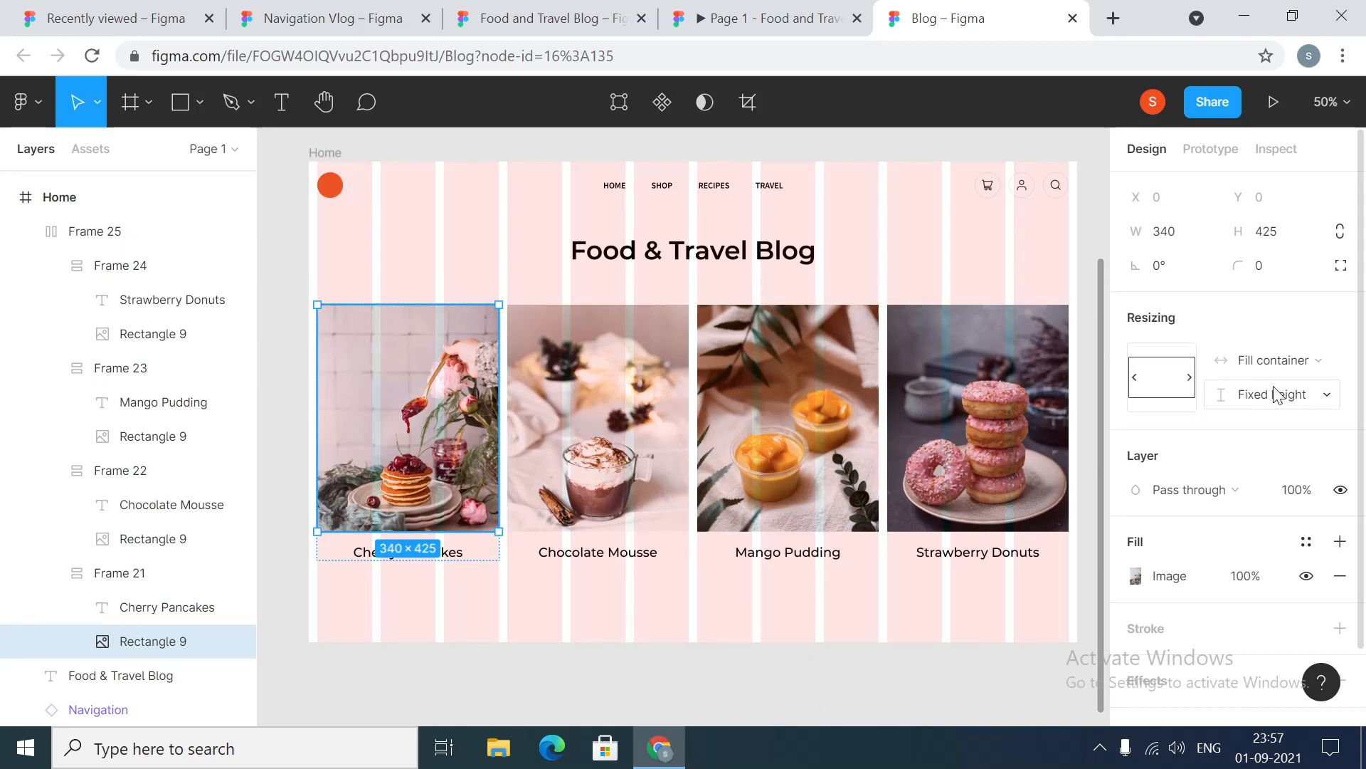
Set the horizontal resizing of both the Chocolate Mousse card frame and its image to Fill container
left_click(589, 666)
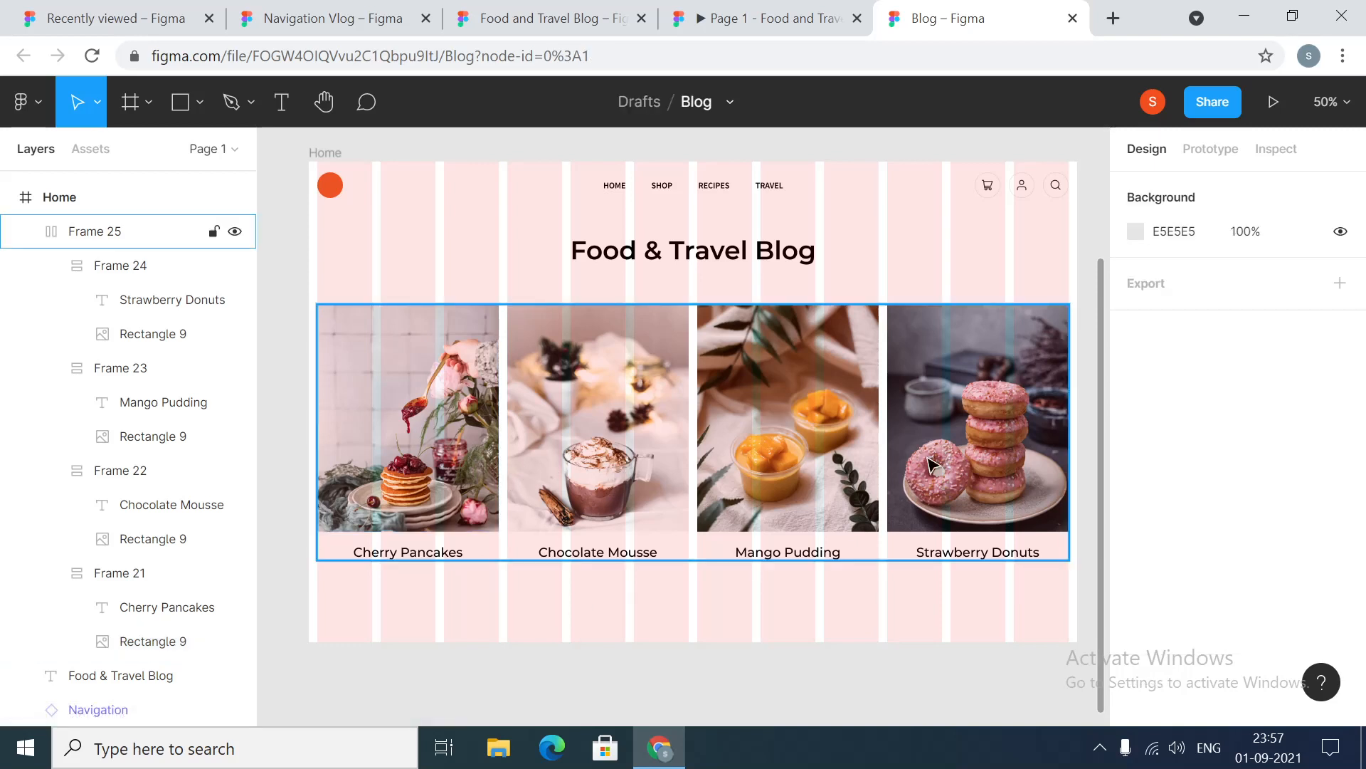
left_click(649, 436)
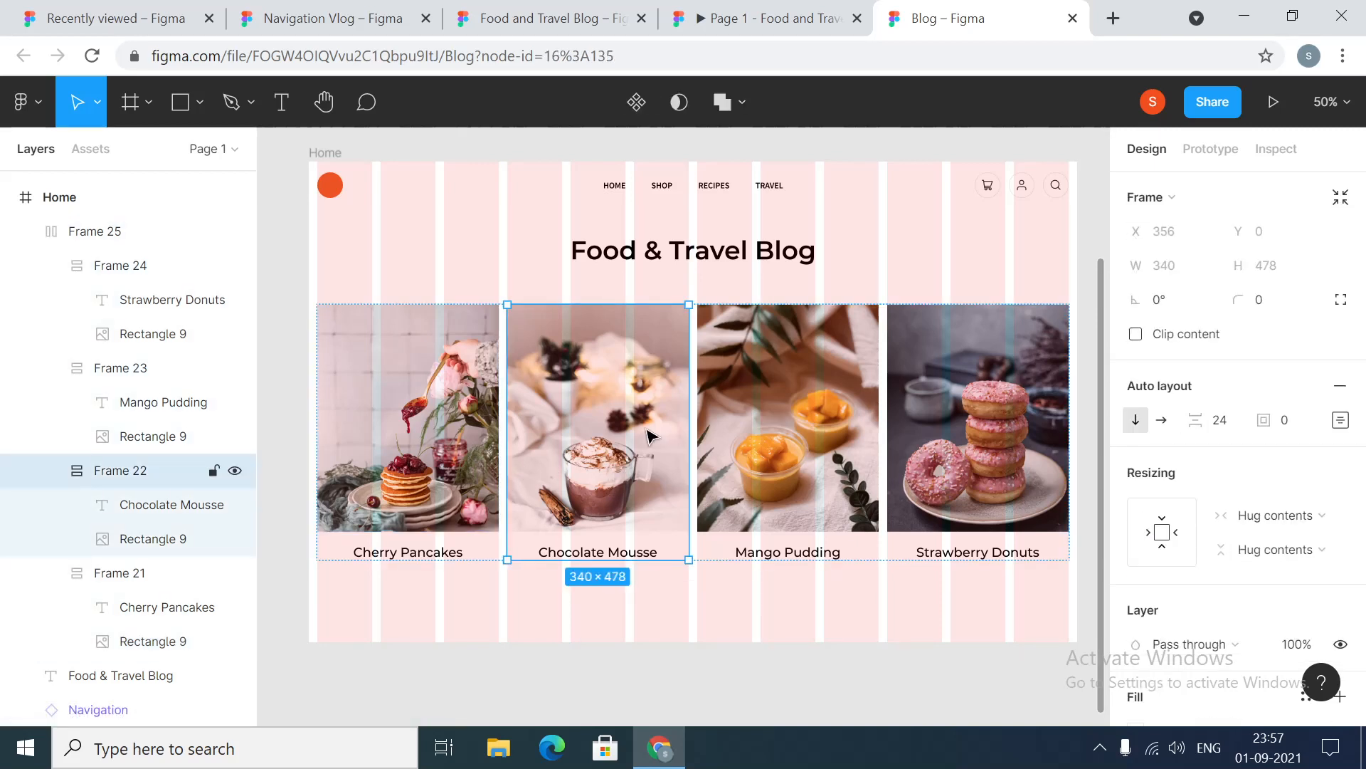
left_click(1295, 524)
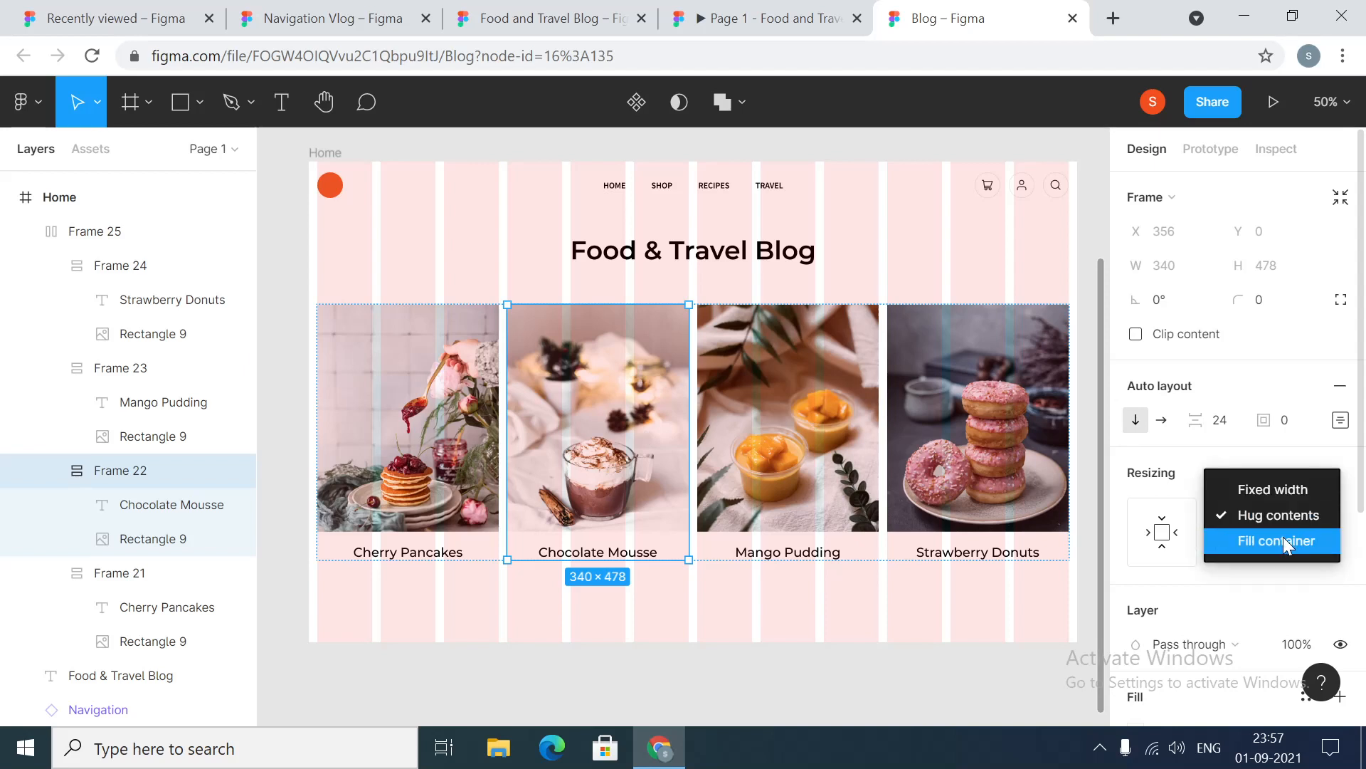
left_click(1282, 537)
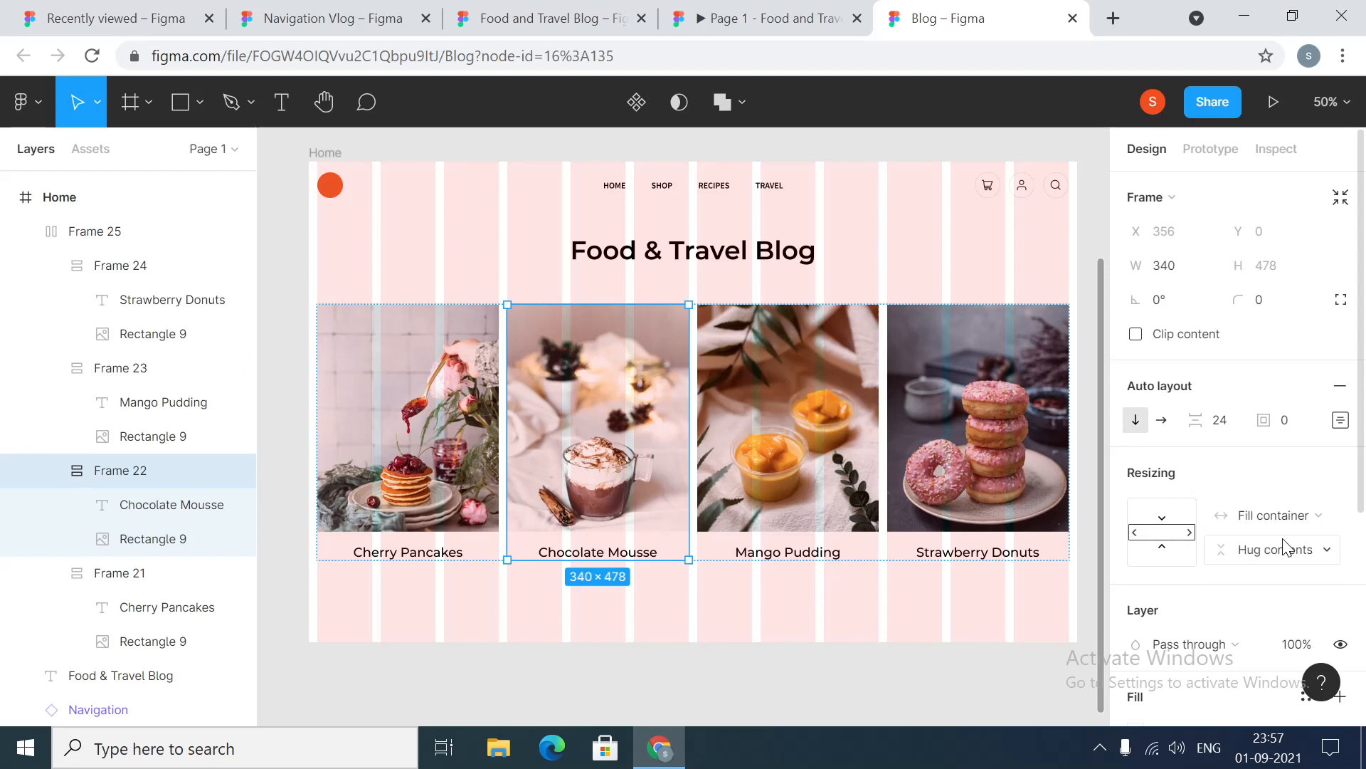
left_click(807, 669)
double_click(631, 463)
double_click(631, 464)
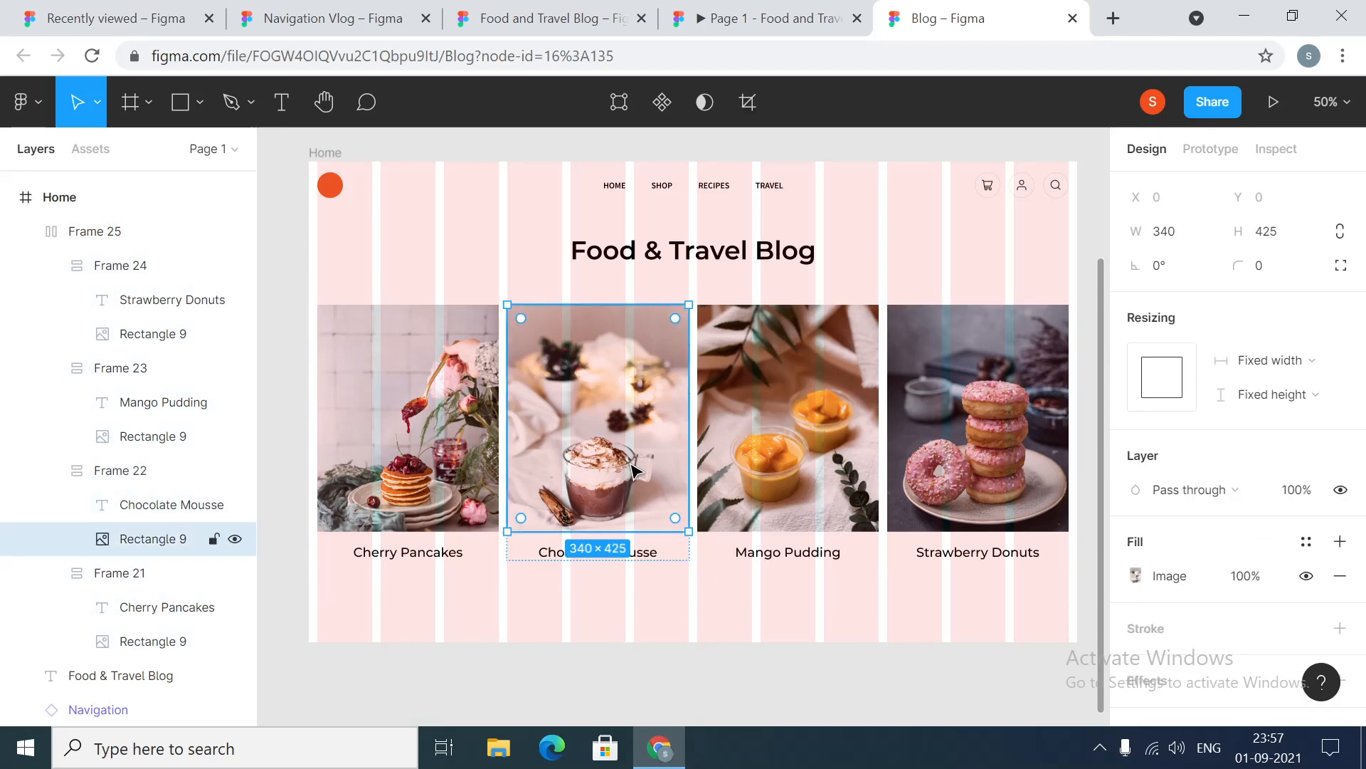
double_click(631, 464)
left_click(1089, 215)
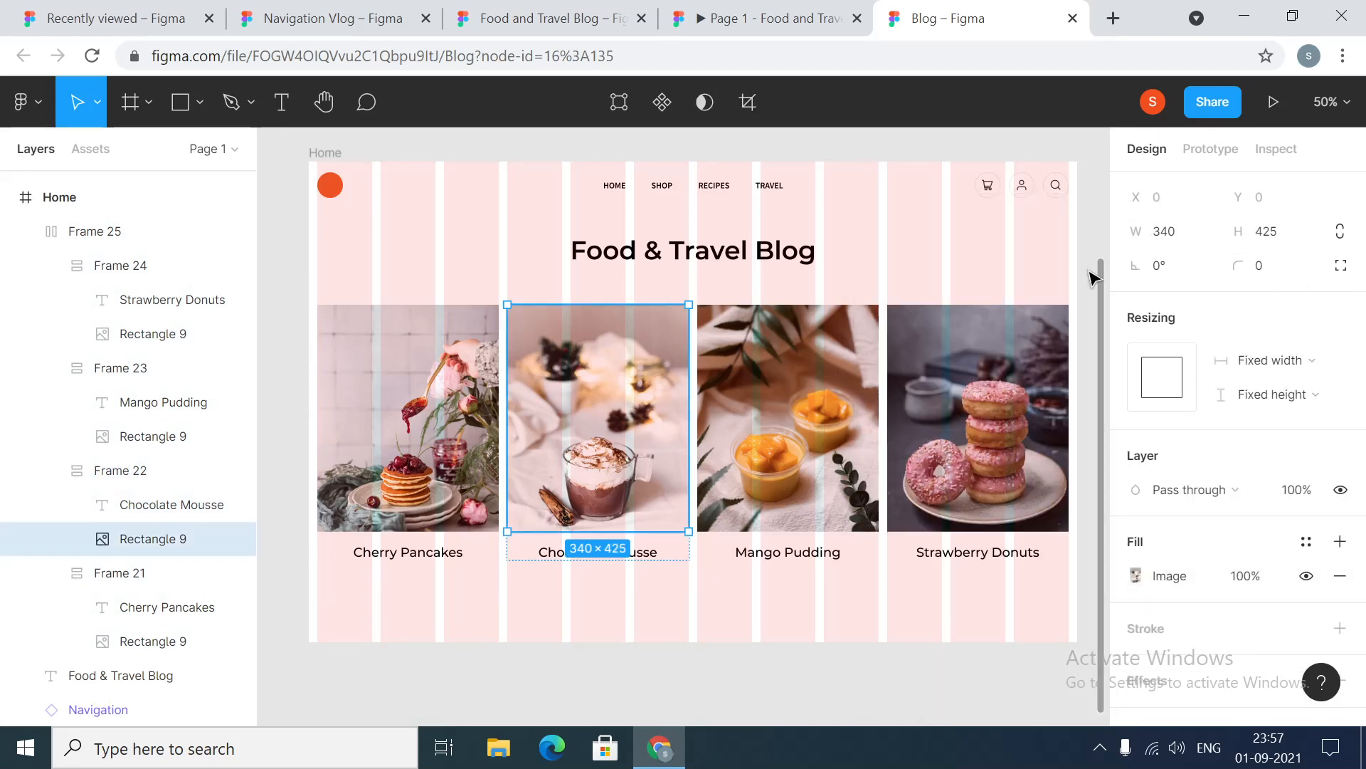
left_click(1292, 361)
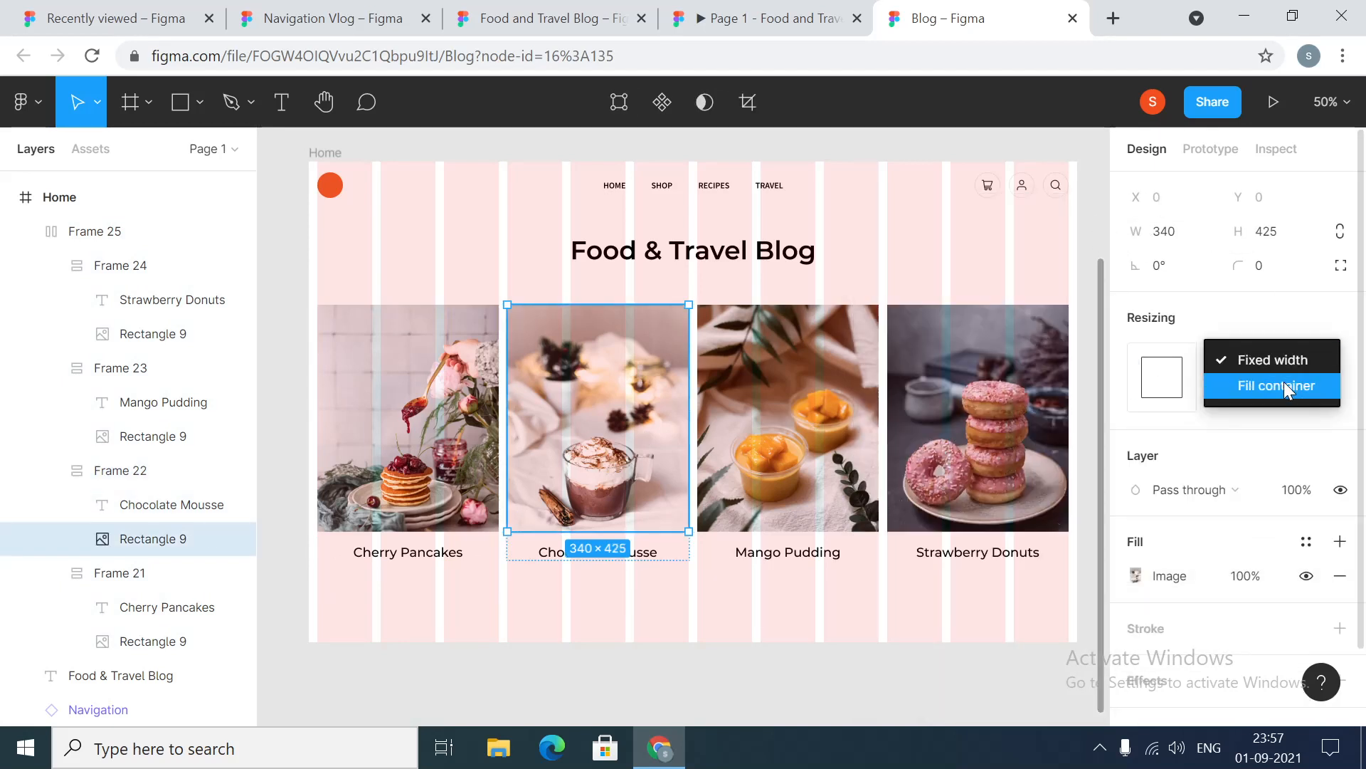
left_click(1284, 382)
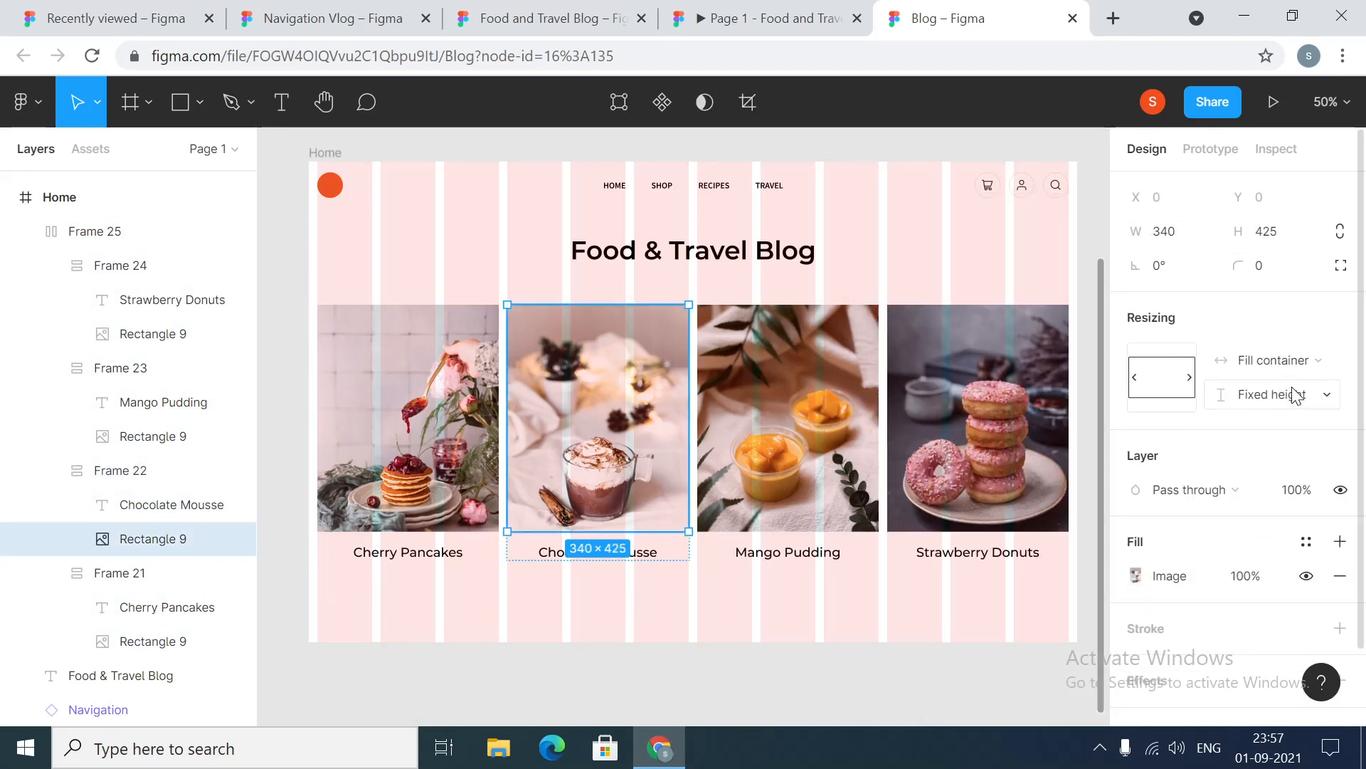
Set the horizontal resizing of the Mango Pudding card frame and the image inside it to Fill container
left_click(808, 425)
left_click(1274, 503)
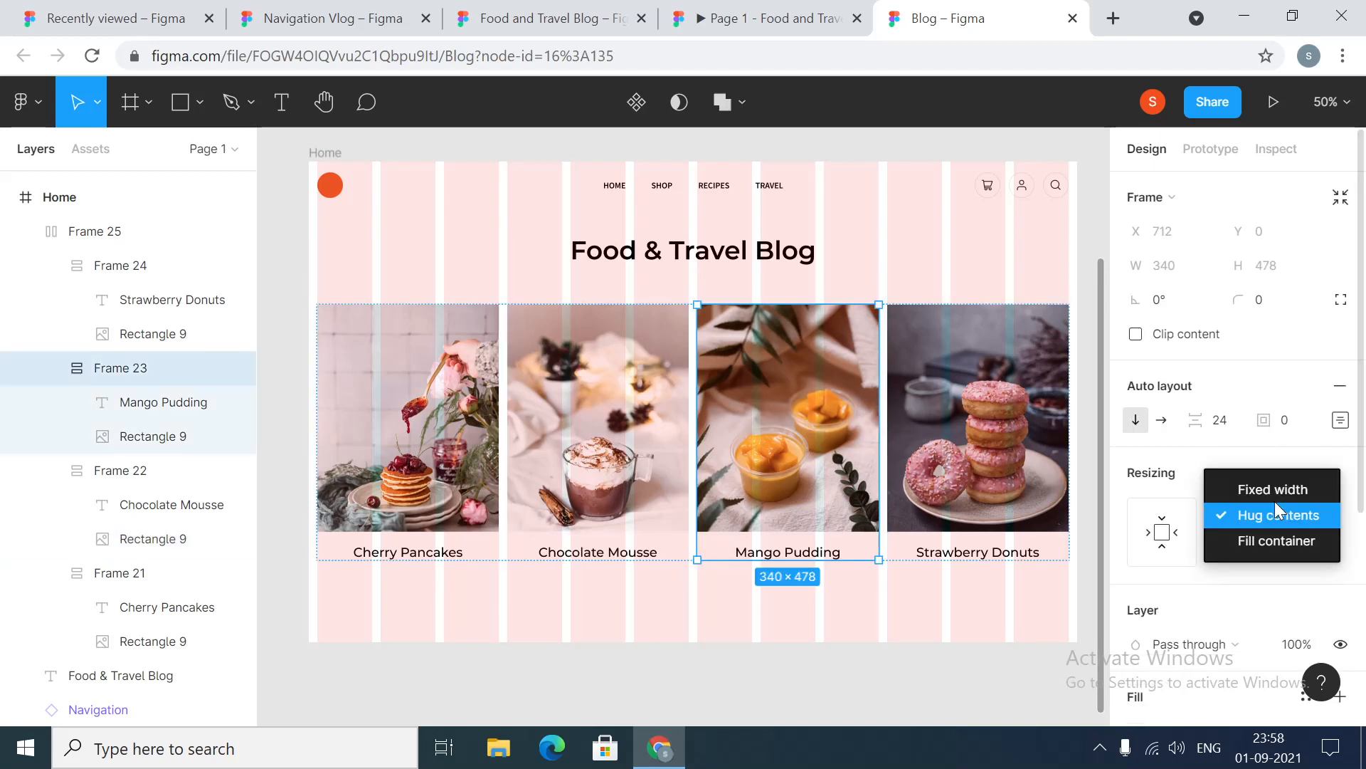
left_click(1278, 540)
left_click(838, 425)
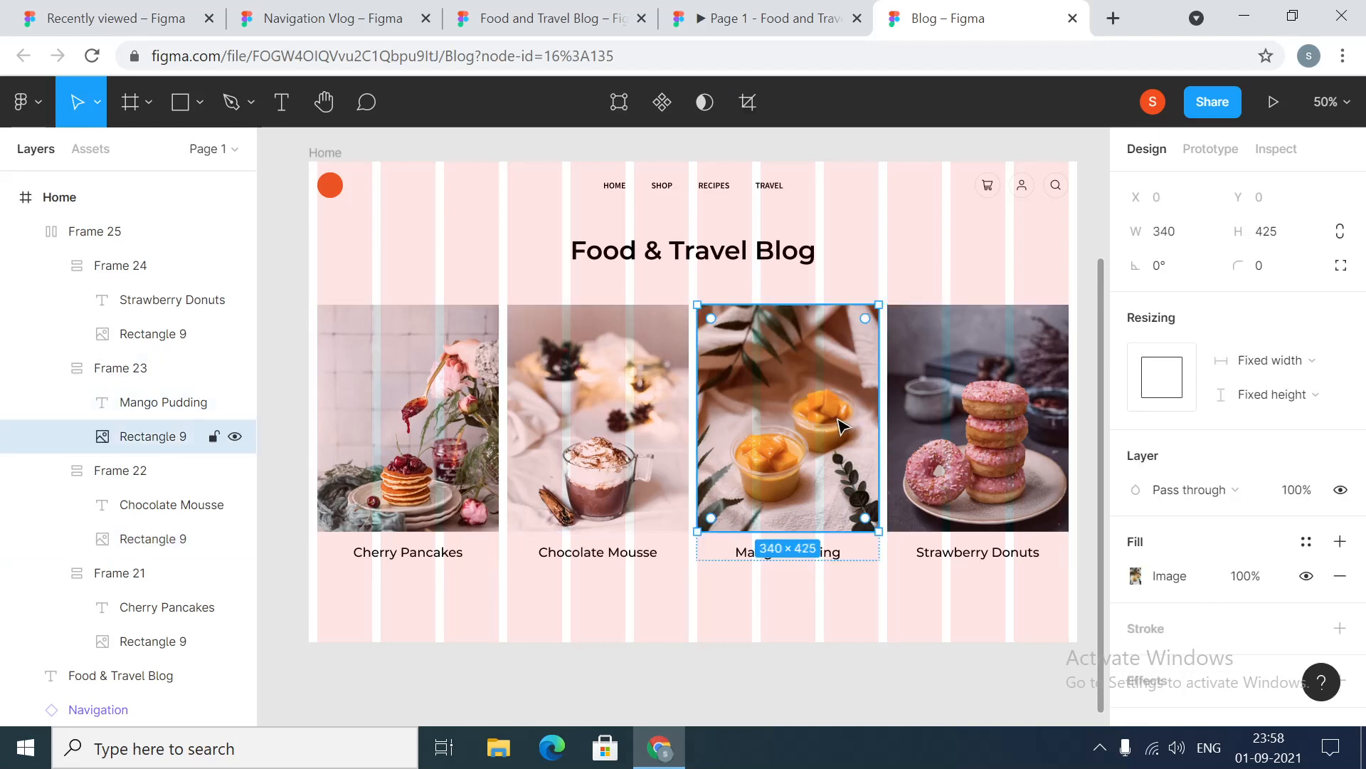
left_click(1304, 363)
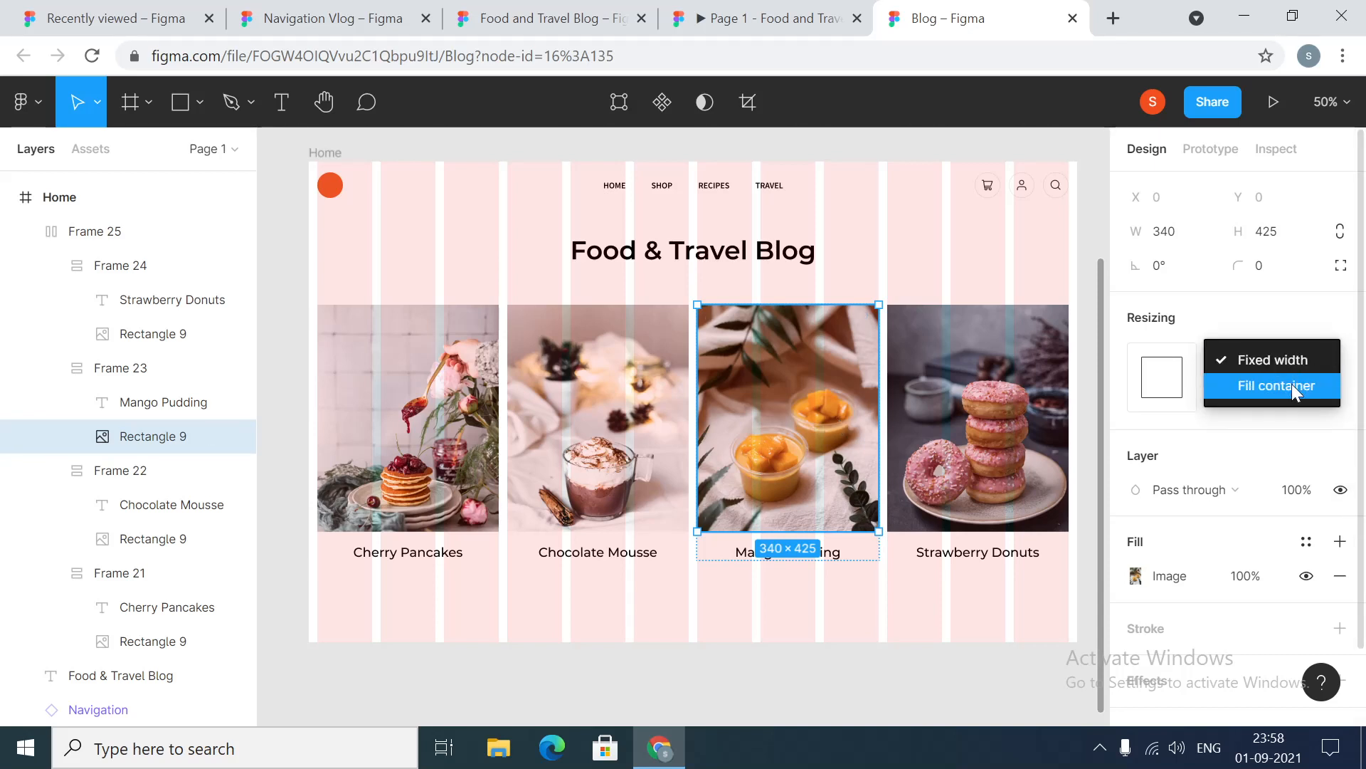
left_click(1291, 384)
Set the horizontal resizing of the Strawberry Donuts card frame and its image to Fill container
left_click(1014, 452)
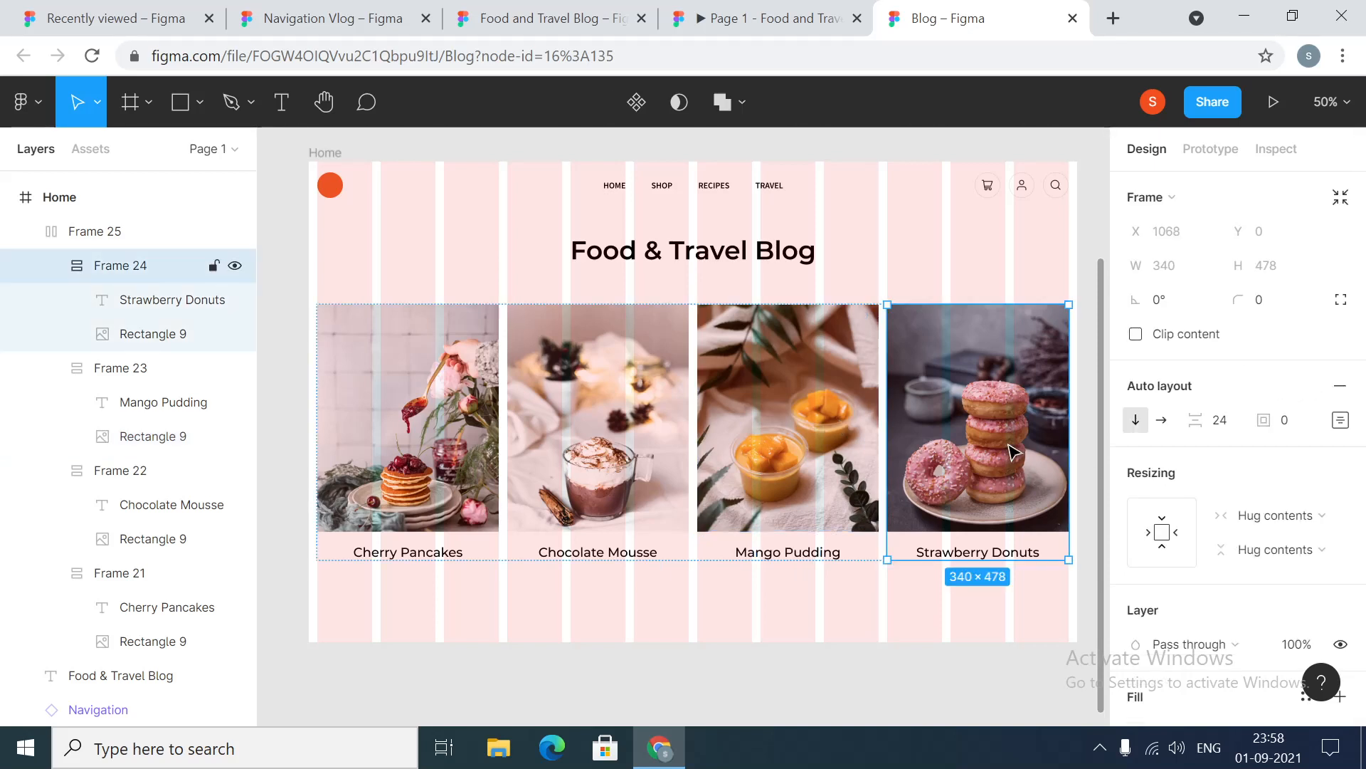
left_click(1275, 515)
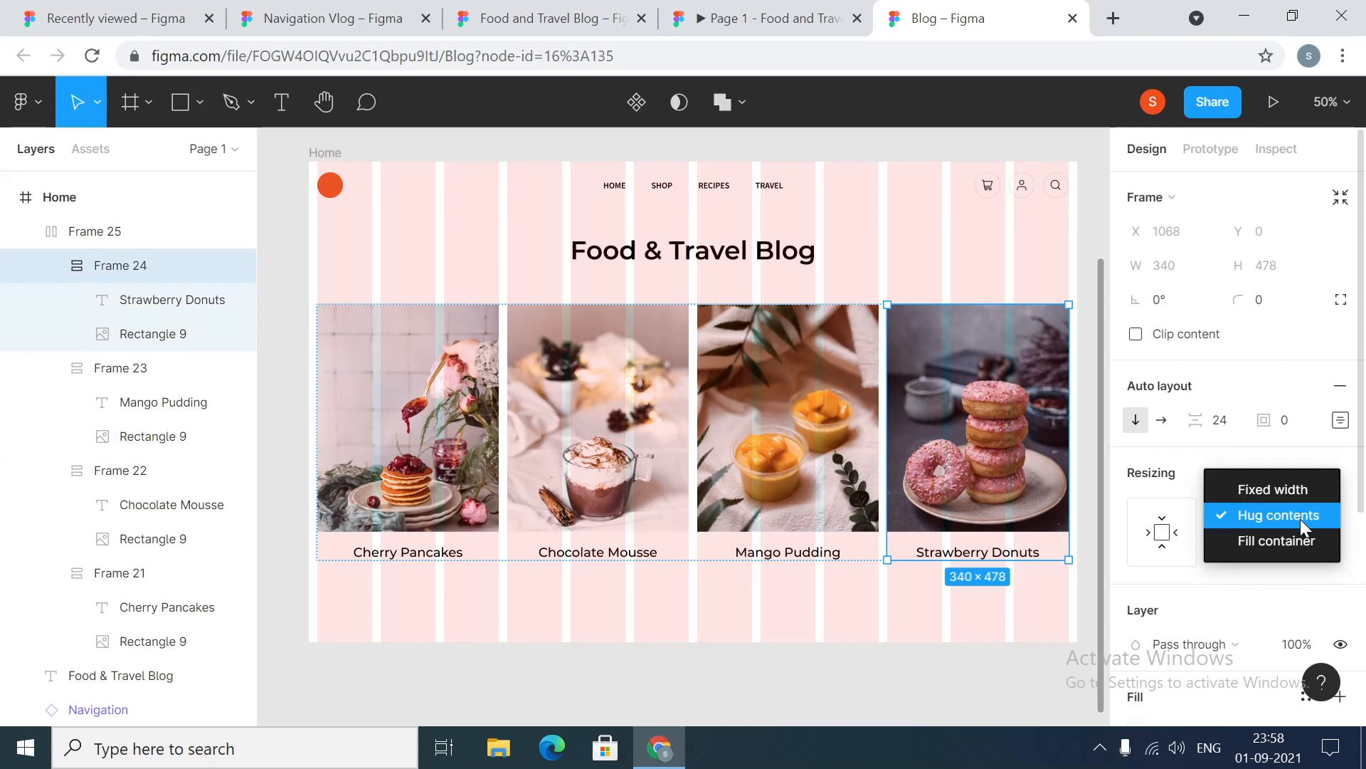
left_click(1291, 539)
left_click(1021, 417)
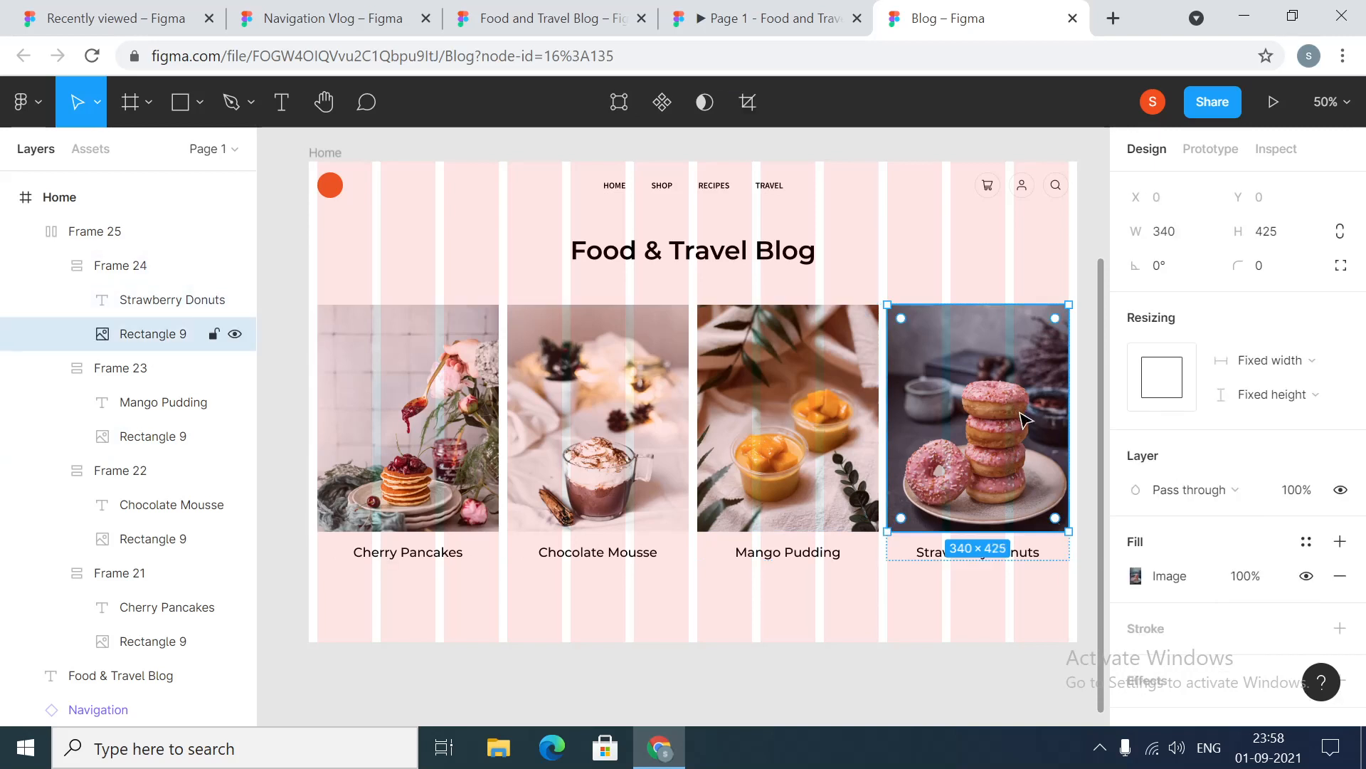
left_click(1295, 366)
left_click(1281, 391)
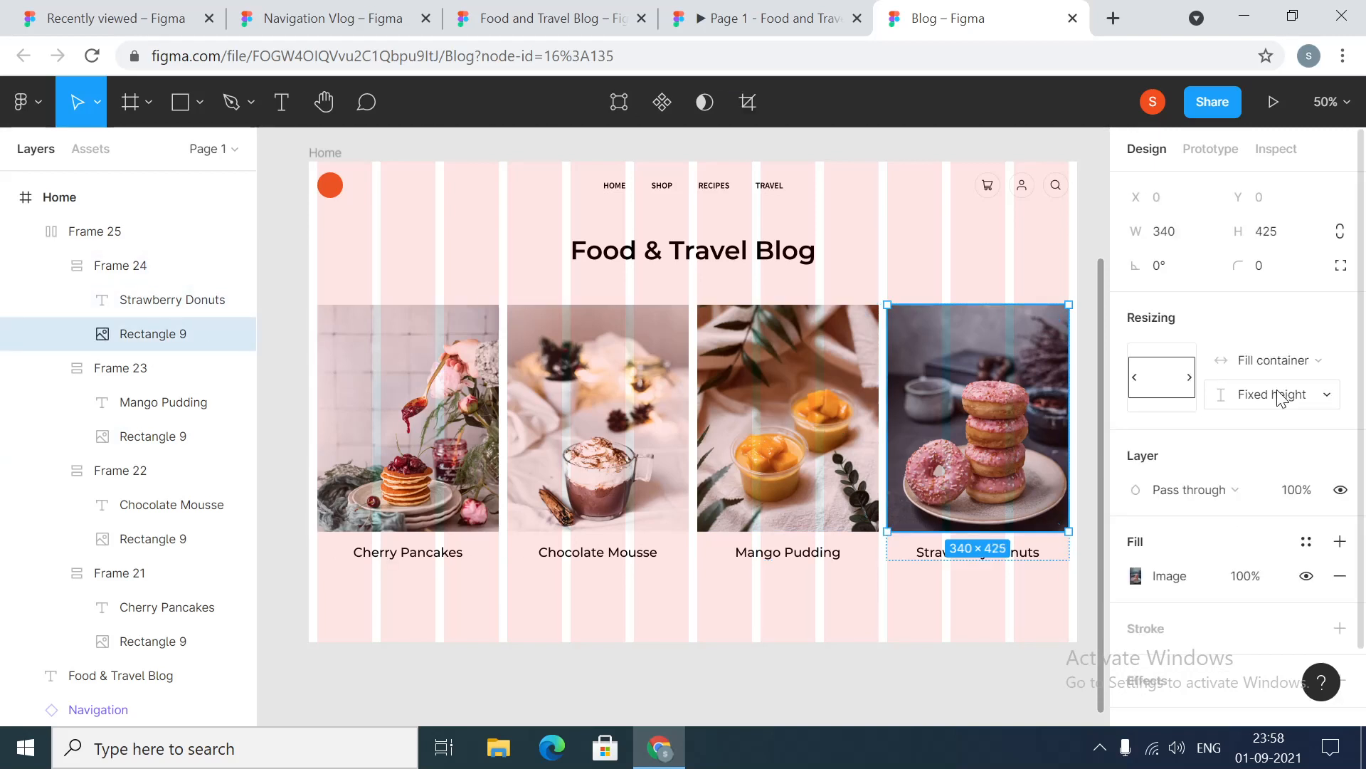
left_click(994, 680)
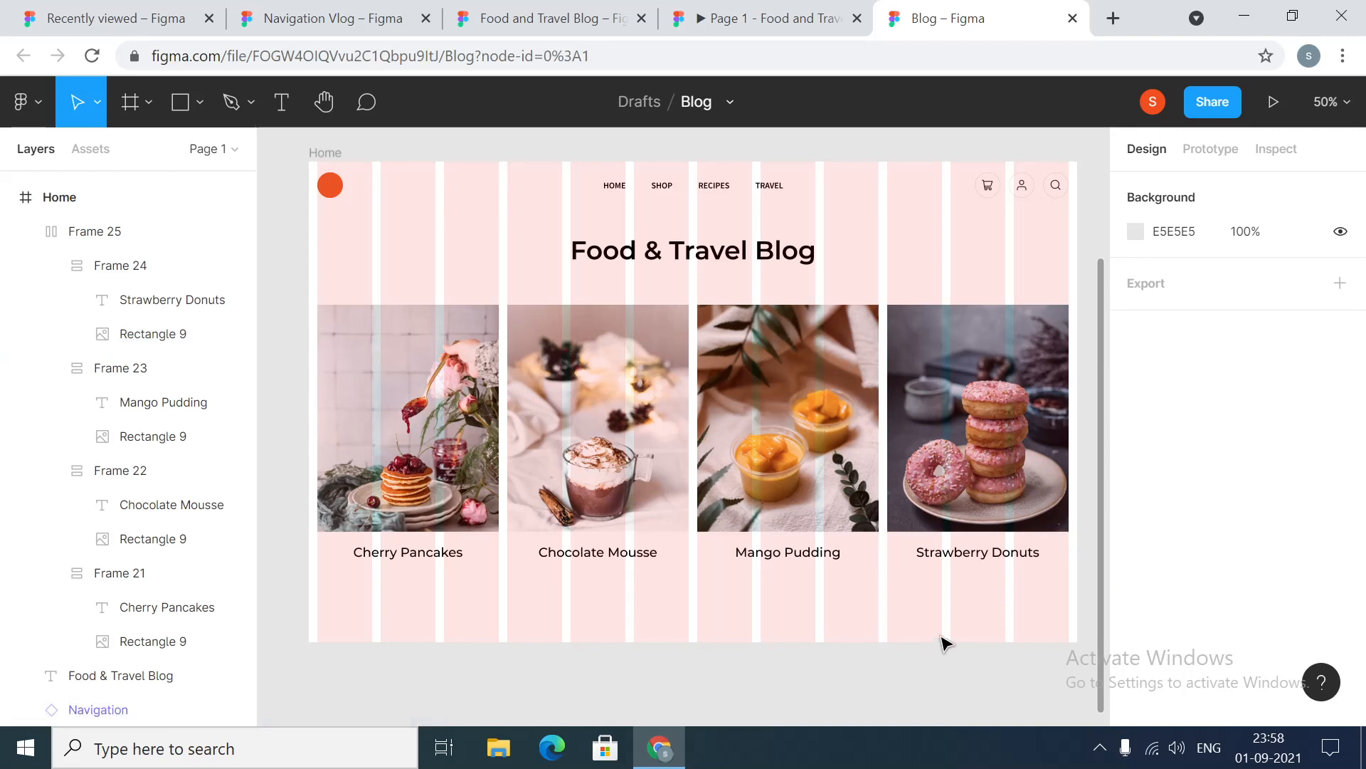
Set the horizontal constraint of the frame holding all four cards to Left and right
left_click(434, 378)
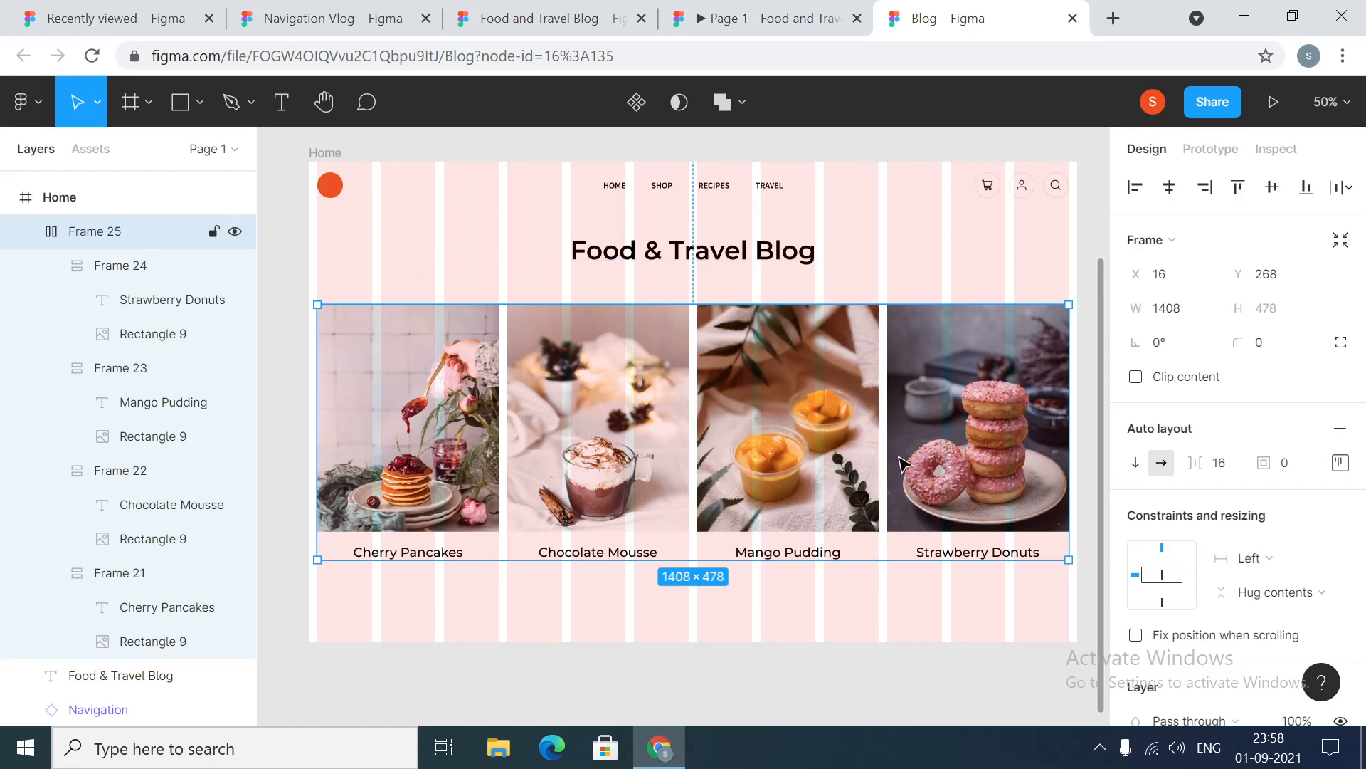
left_click(1278, 549)
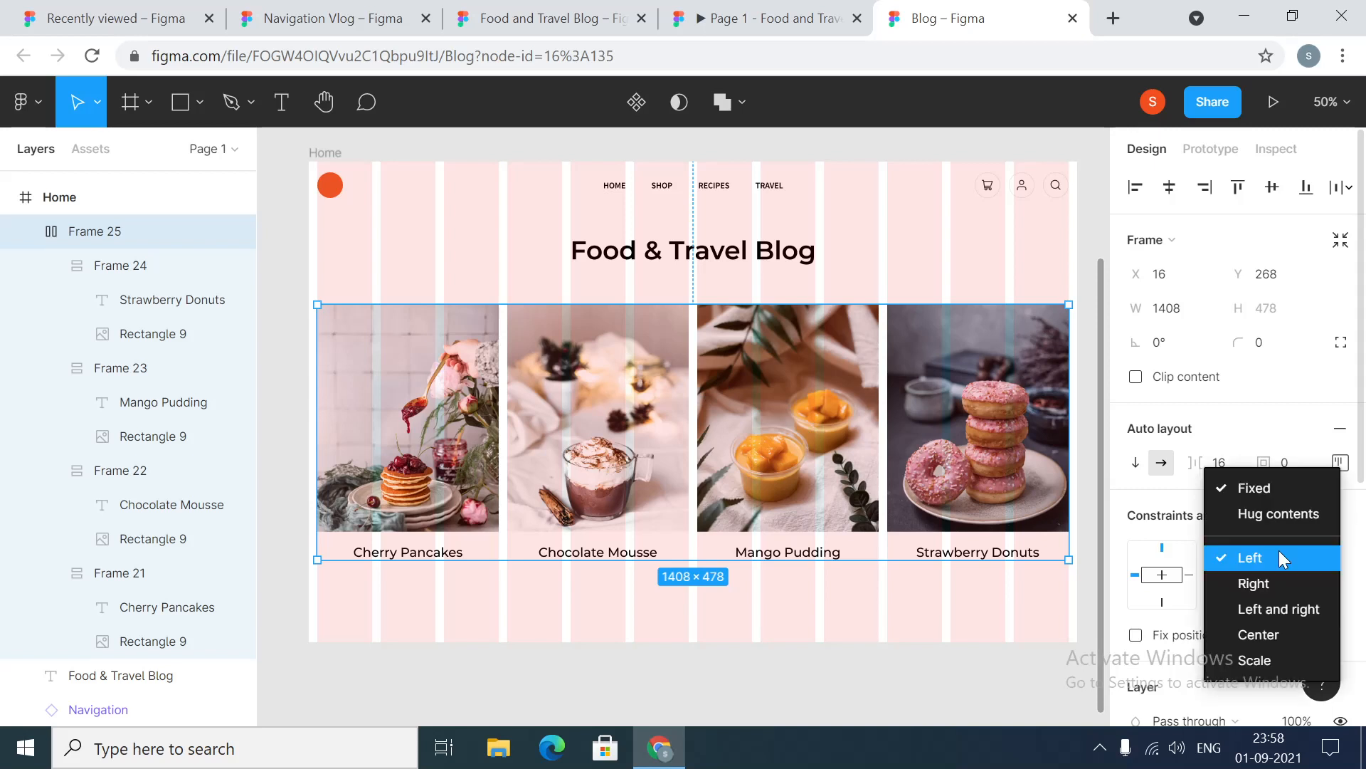
left_click(1286, 608)
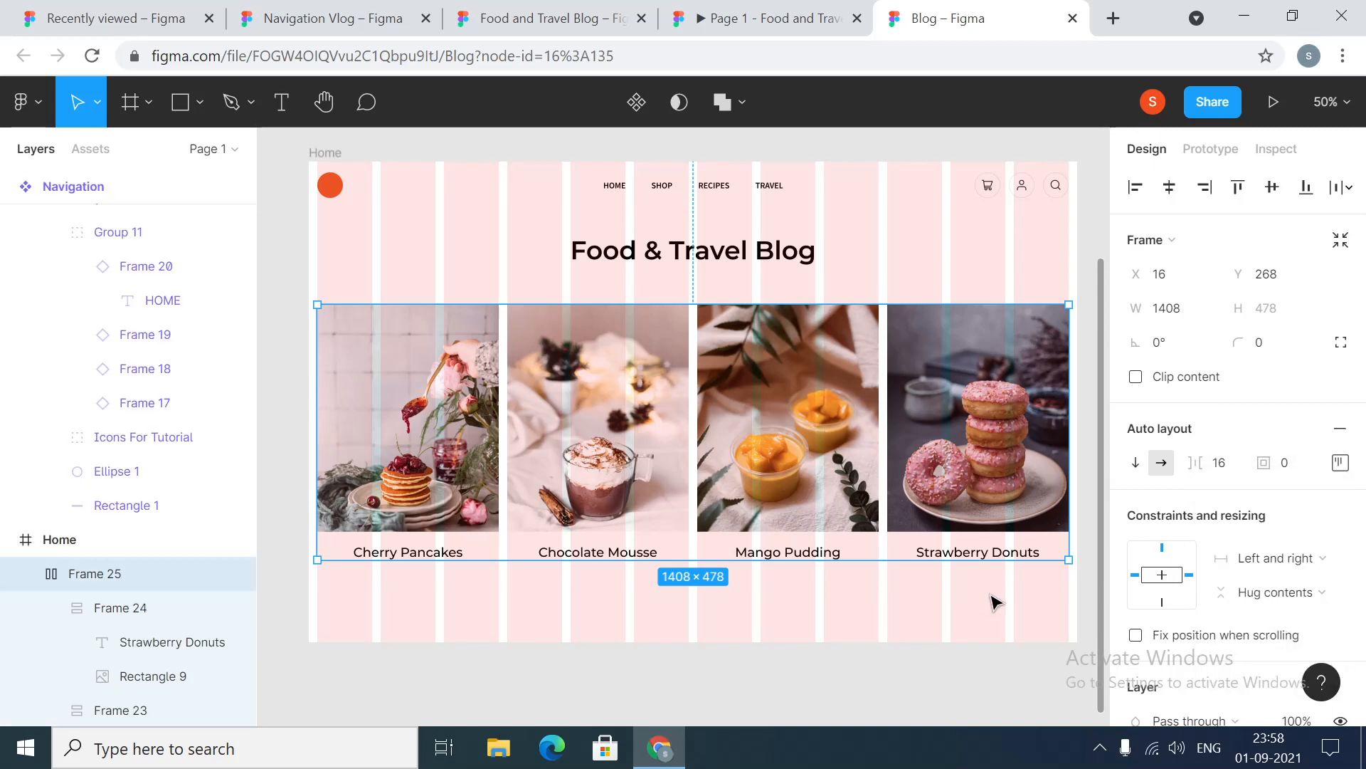
left_click(804, 666)
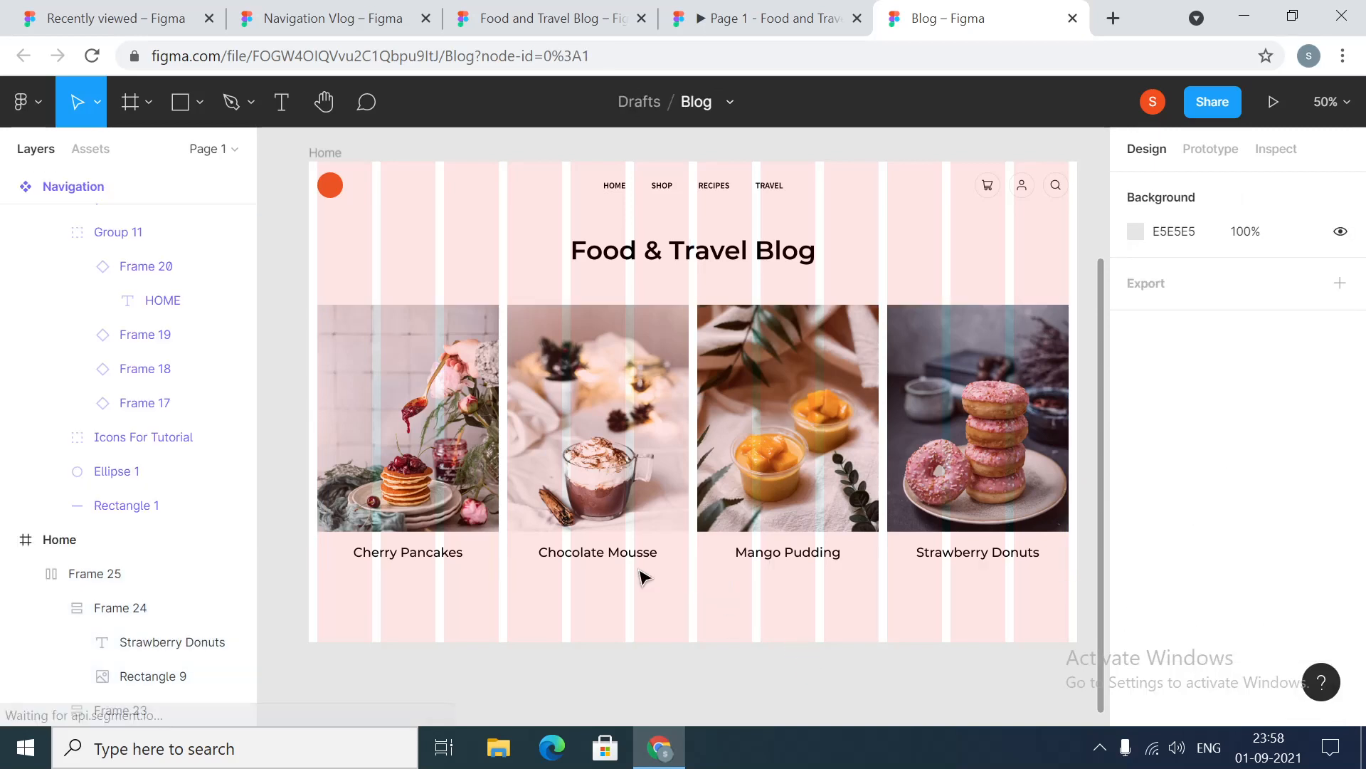
Test the layout by narrowing the Home frame from its left edge to about 1356 wide, and restore its width to 1440
left_click(334, 155)
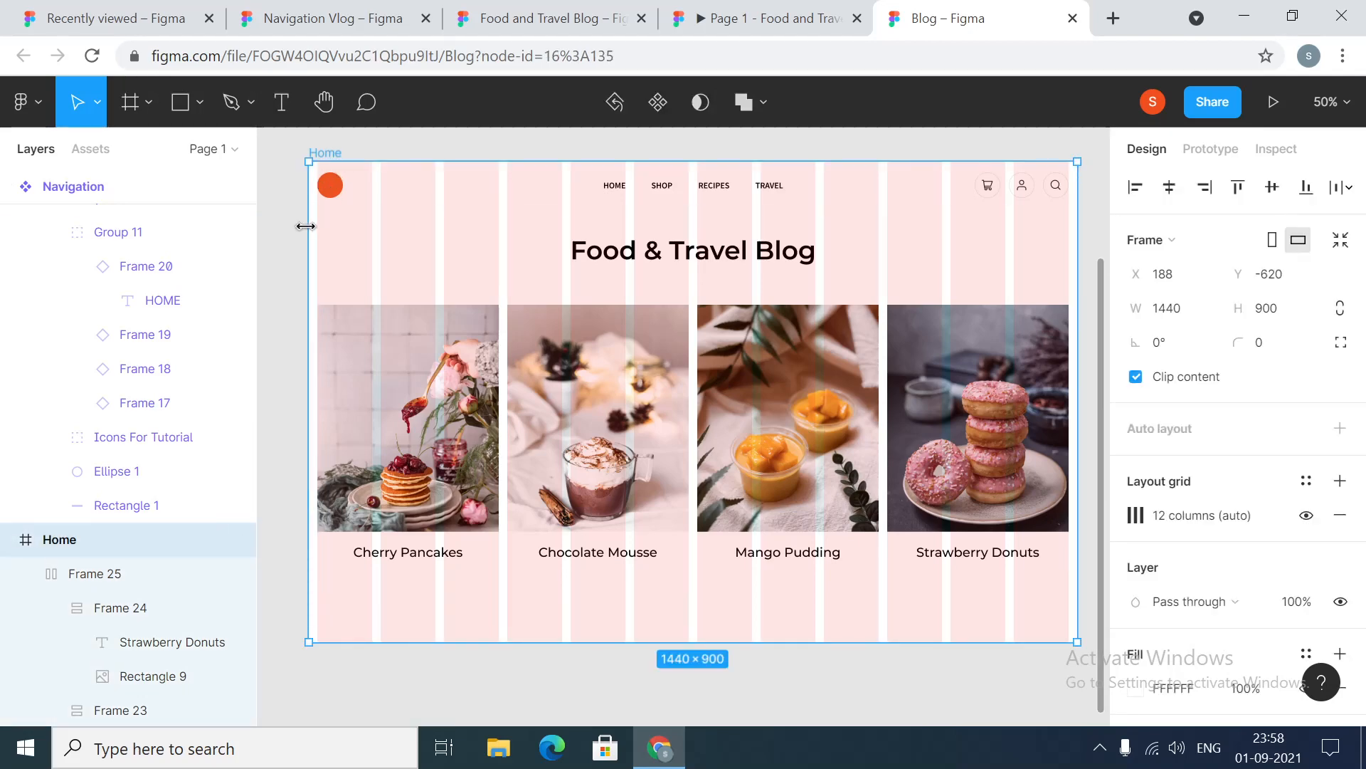
left_click_drag(308, 225, 363, 253)
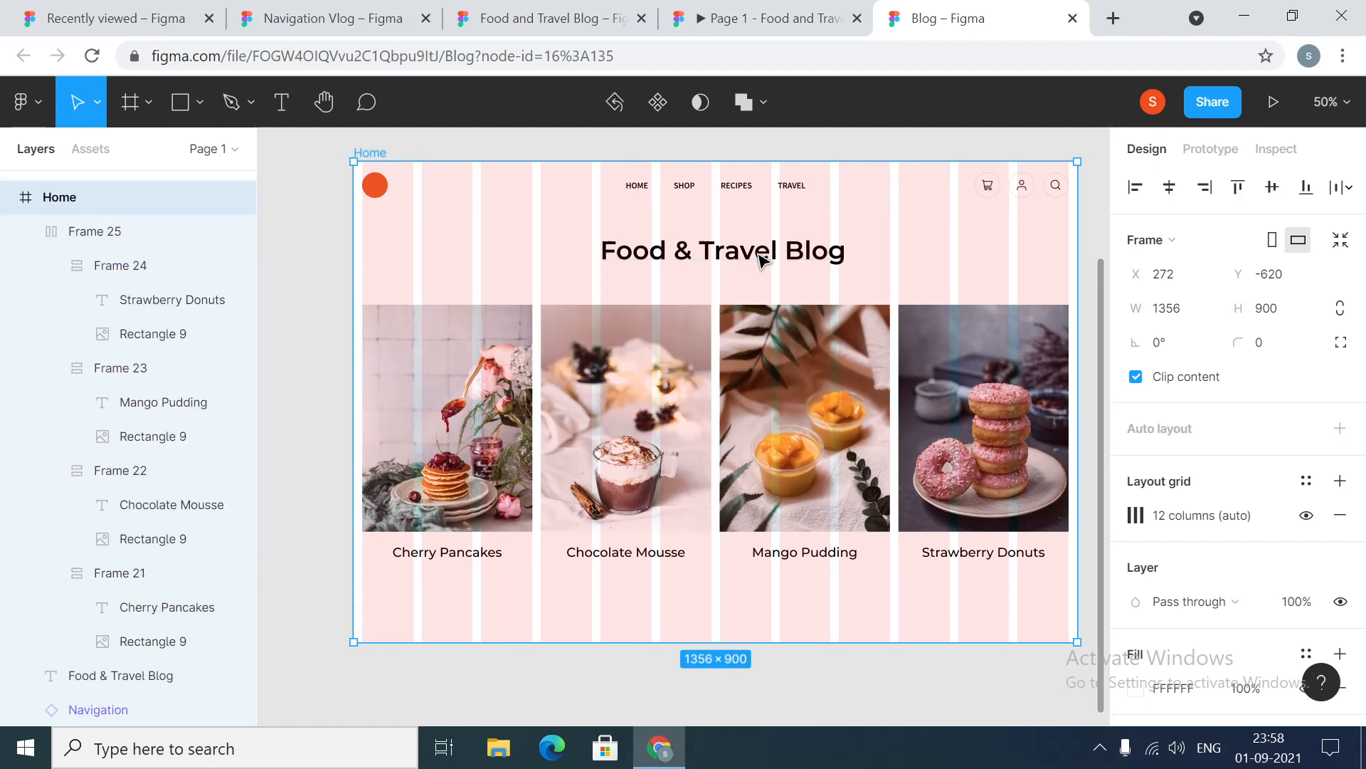
left_click(759, 255)
left_click(377, 154)
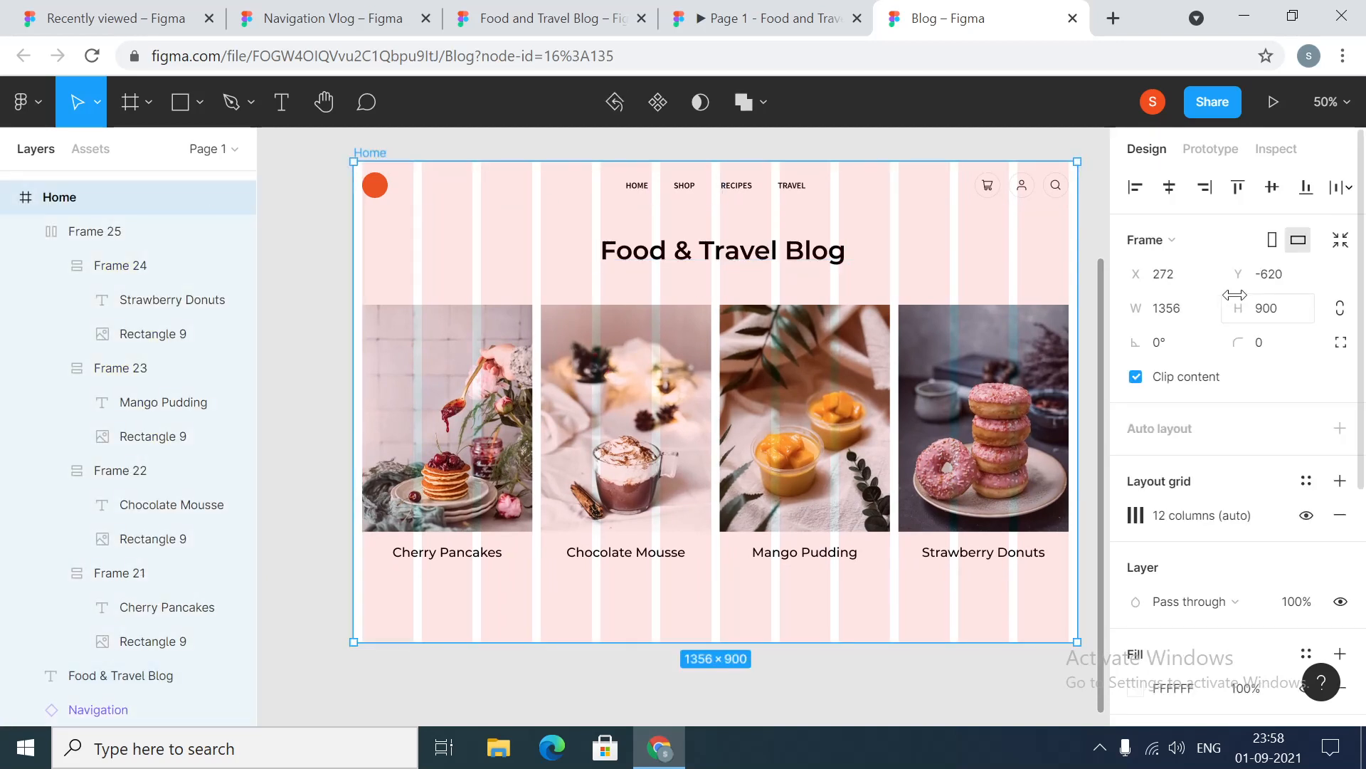
left_click(1178, 313)
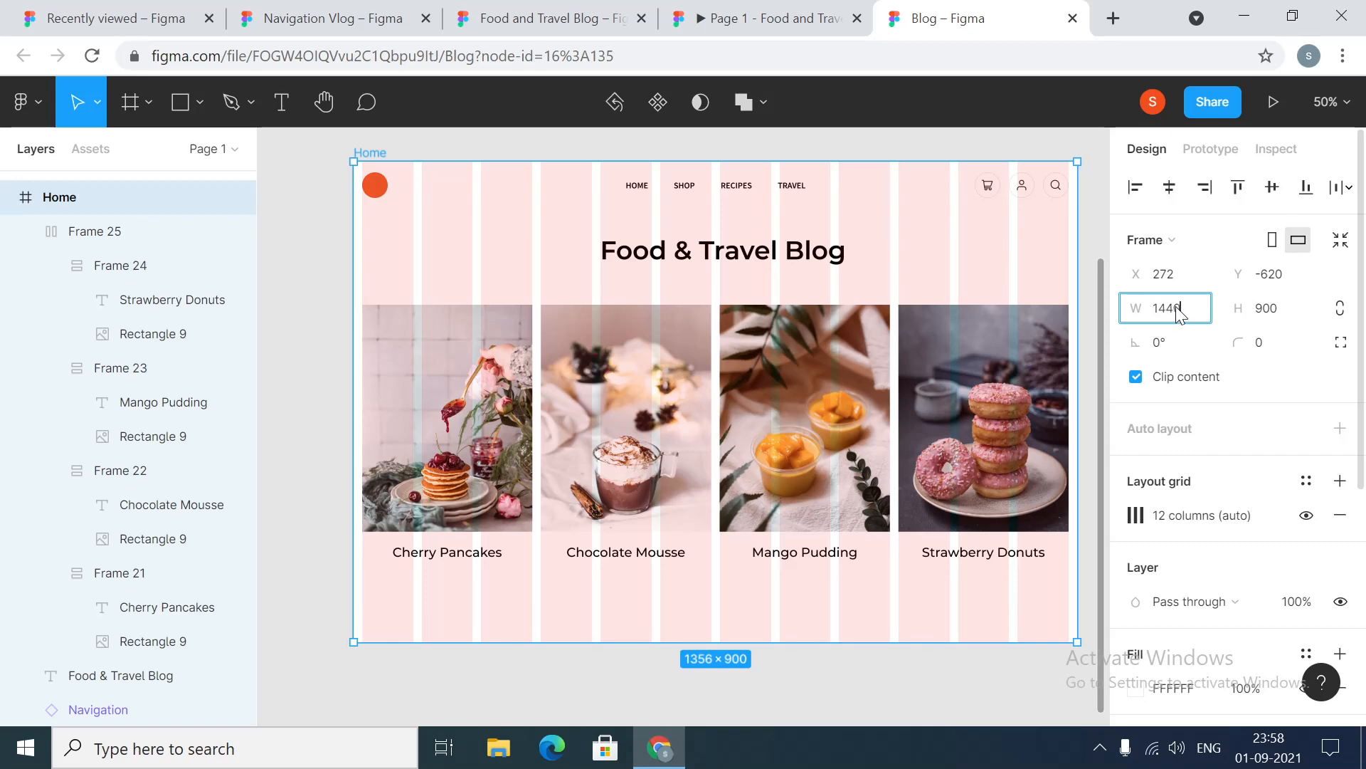
key("Return")
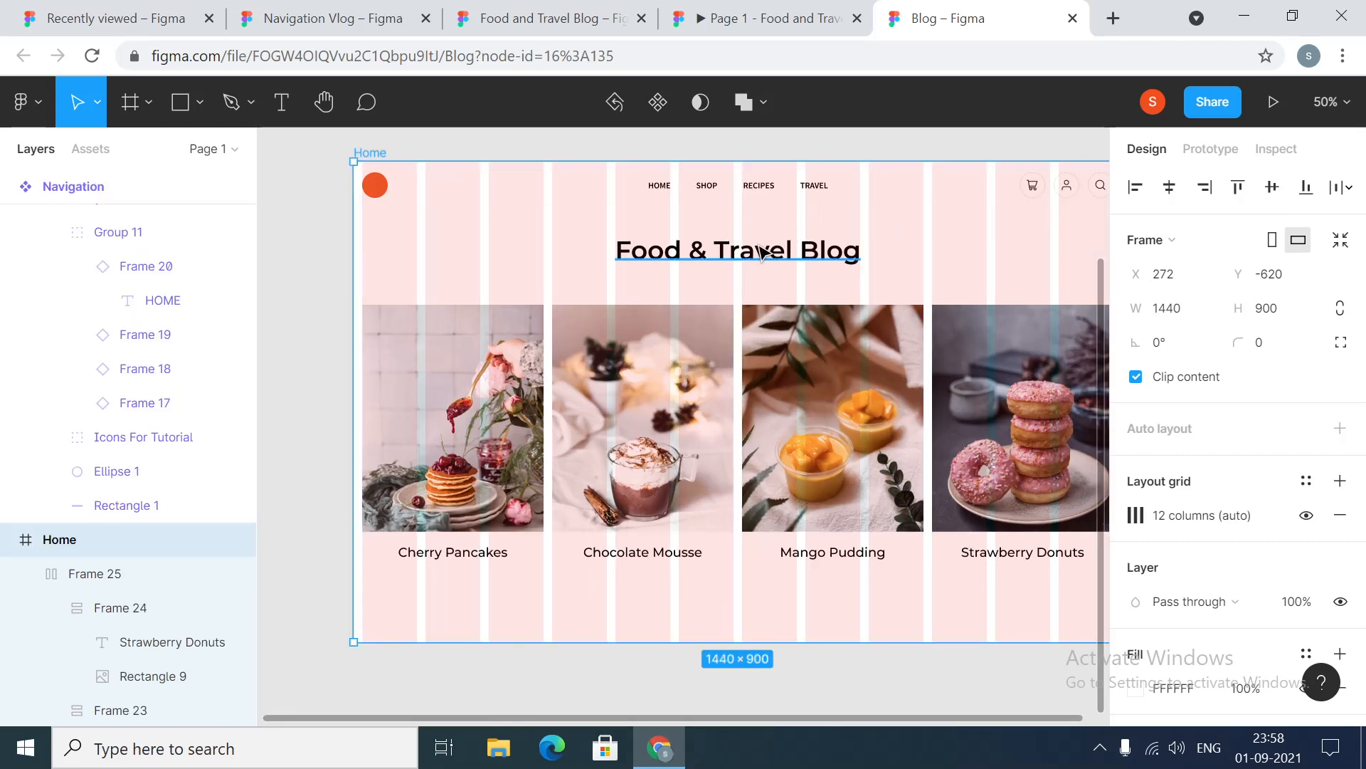
Set the horizontal constraint of the "Food & Travel Blog" heading to Center
left_click(760, 250)
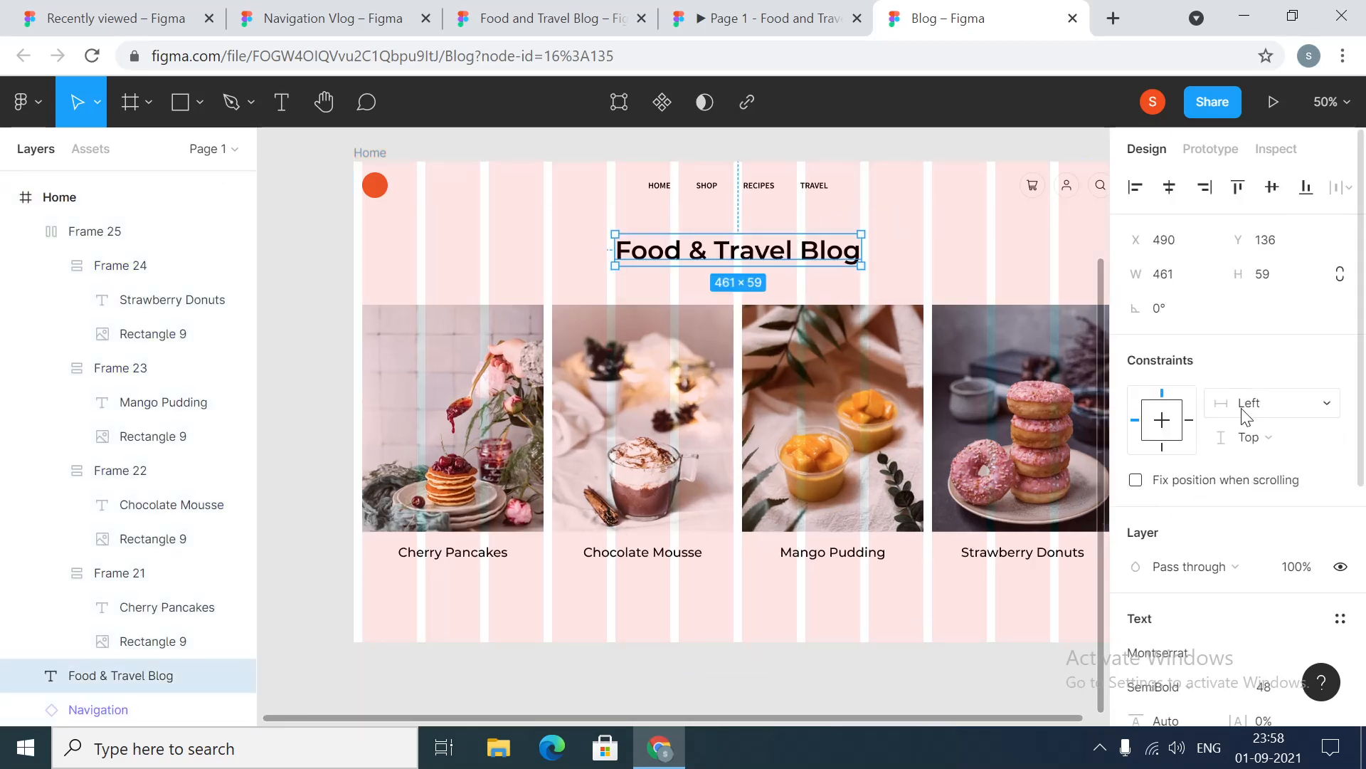
left_click(1272, 410)
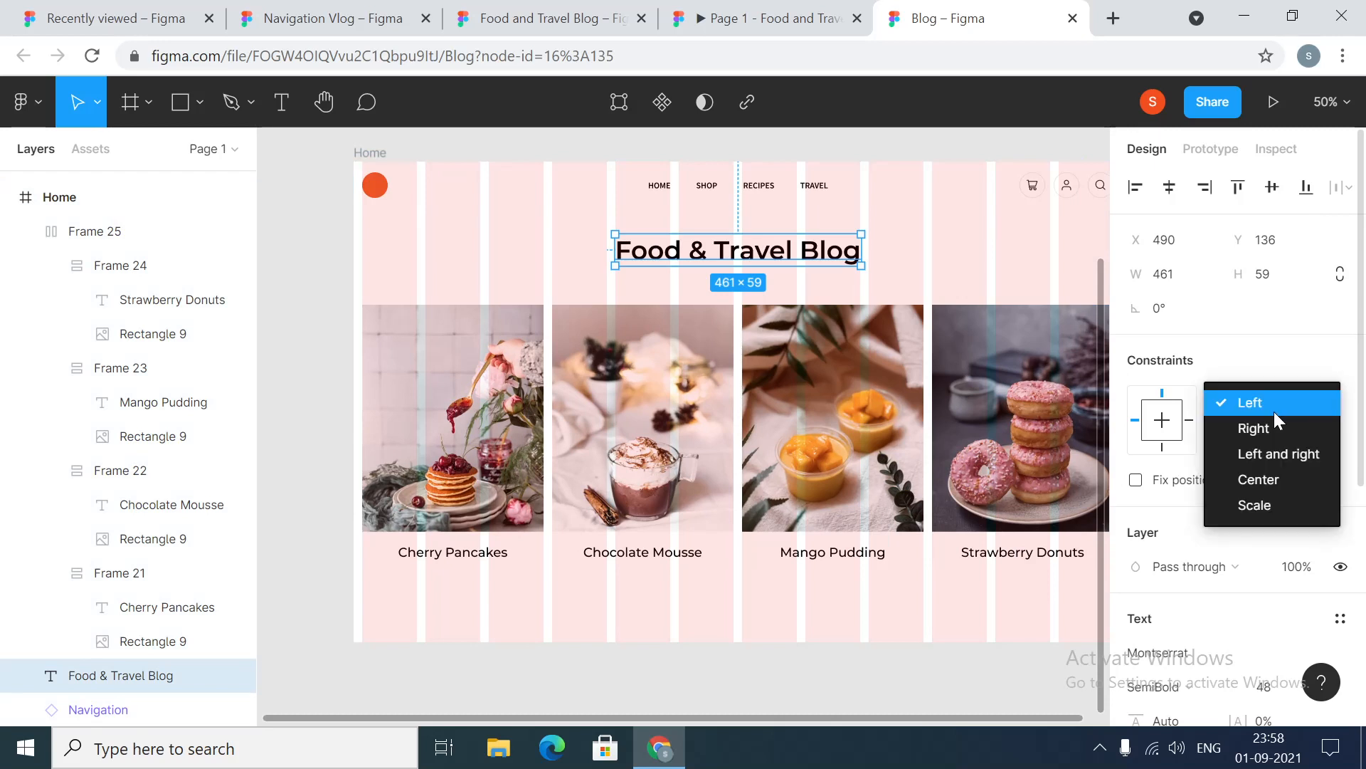
left_click(1258, 481)
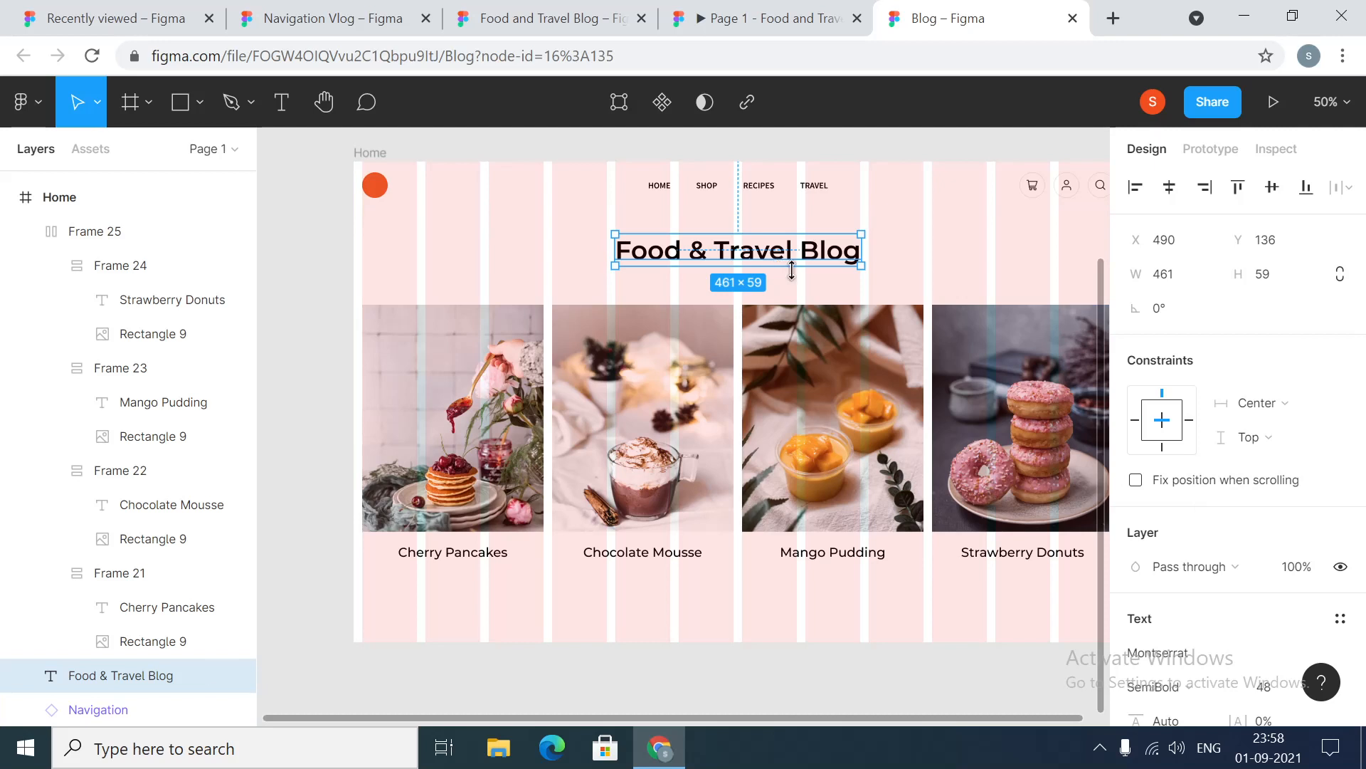
Set the vertical spacing between the "Food & Travel Blog" heading and the frame of four cards to 48
left_click(804, 391, "shift")
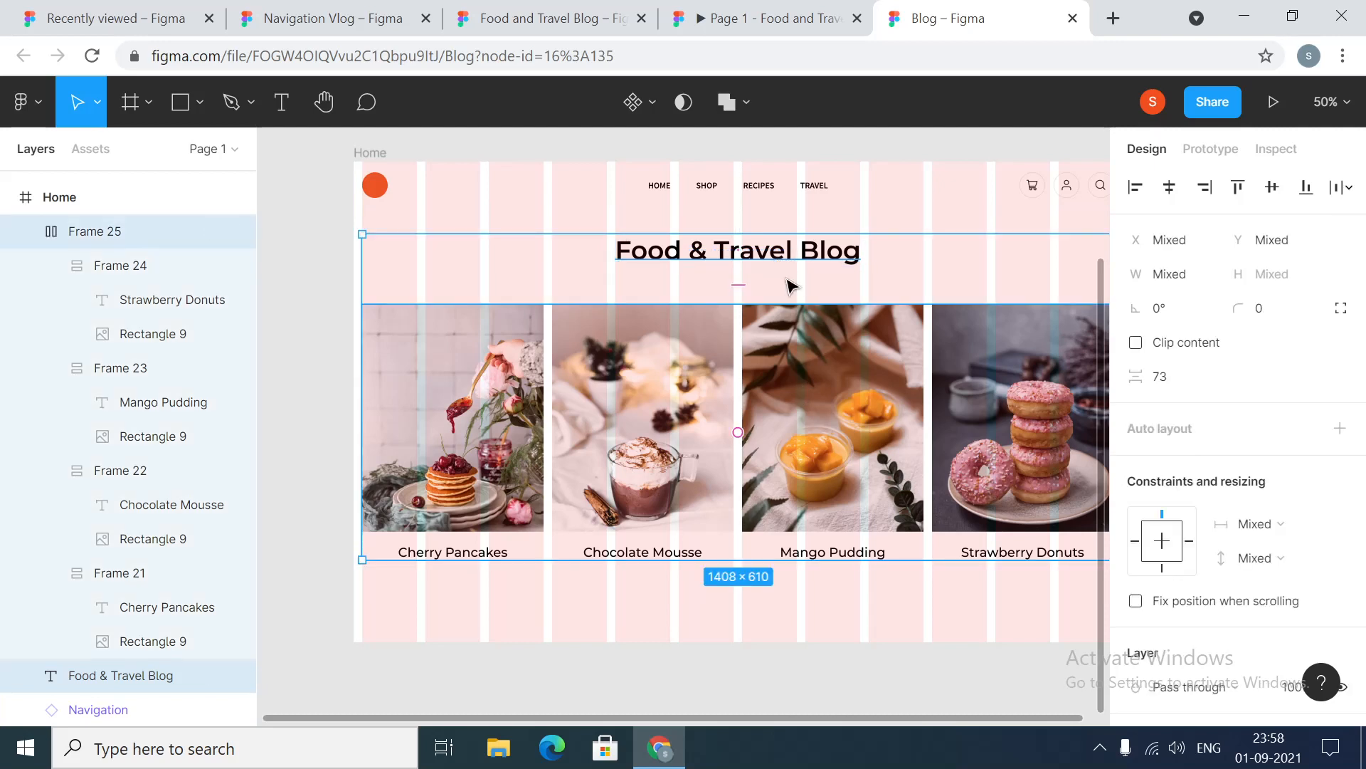
left_click(1169, 379)
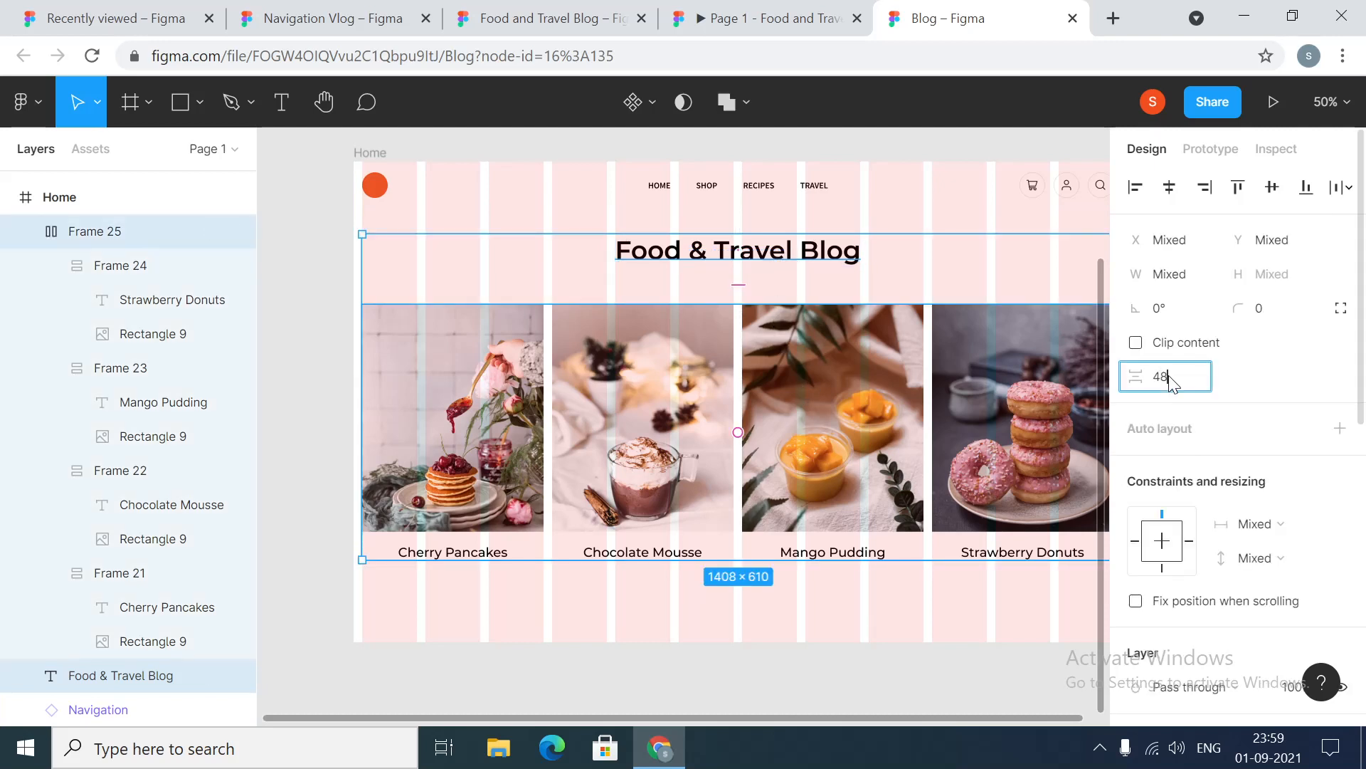
key("Return")
left_click(448, 143)
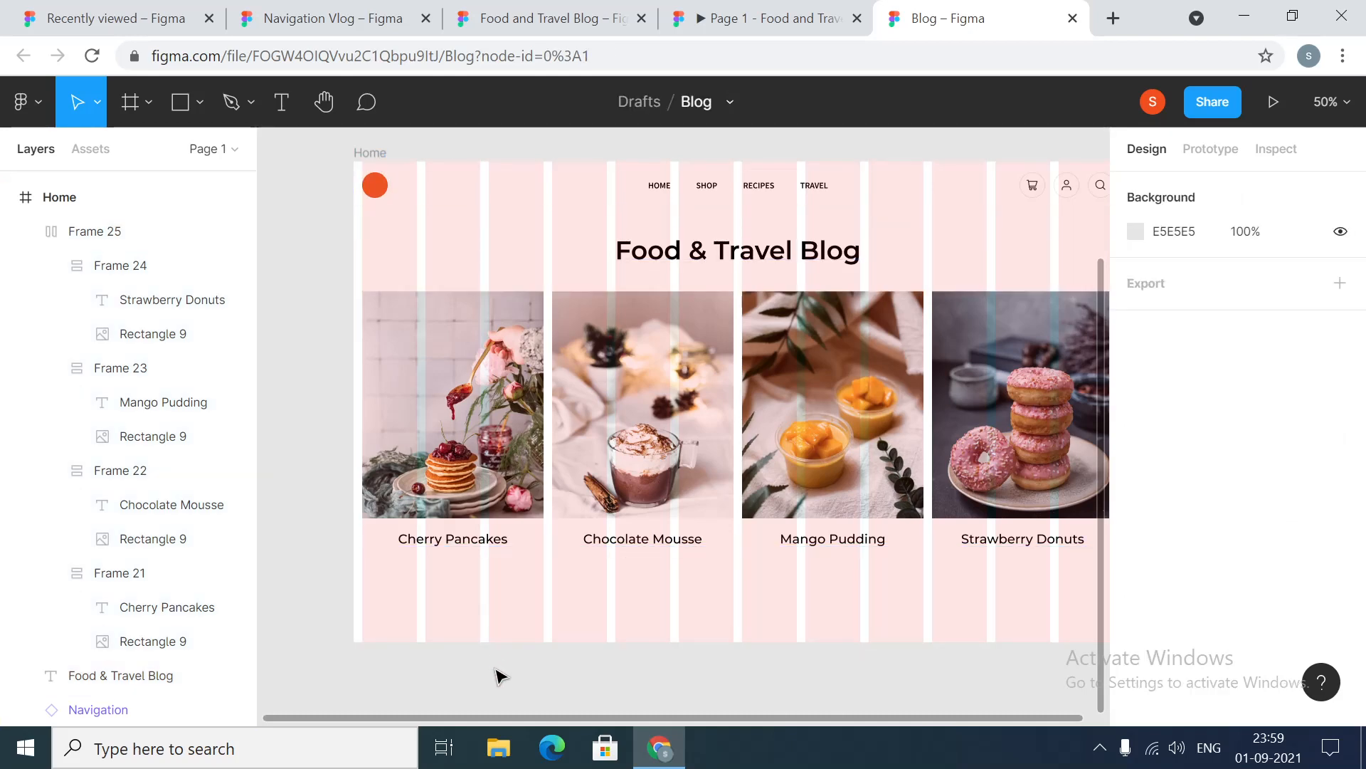
Check the centered heading's behavior by narrowing the Home frame to about 1376 wide, and return its width to 1440
left_click_drag(523, 719, 577, 718)
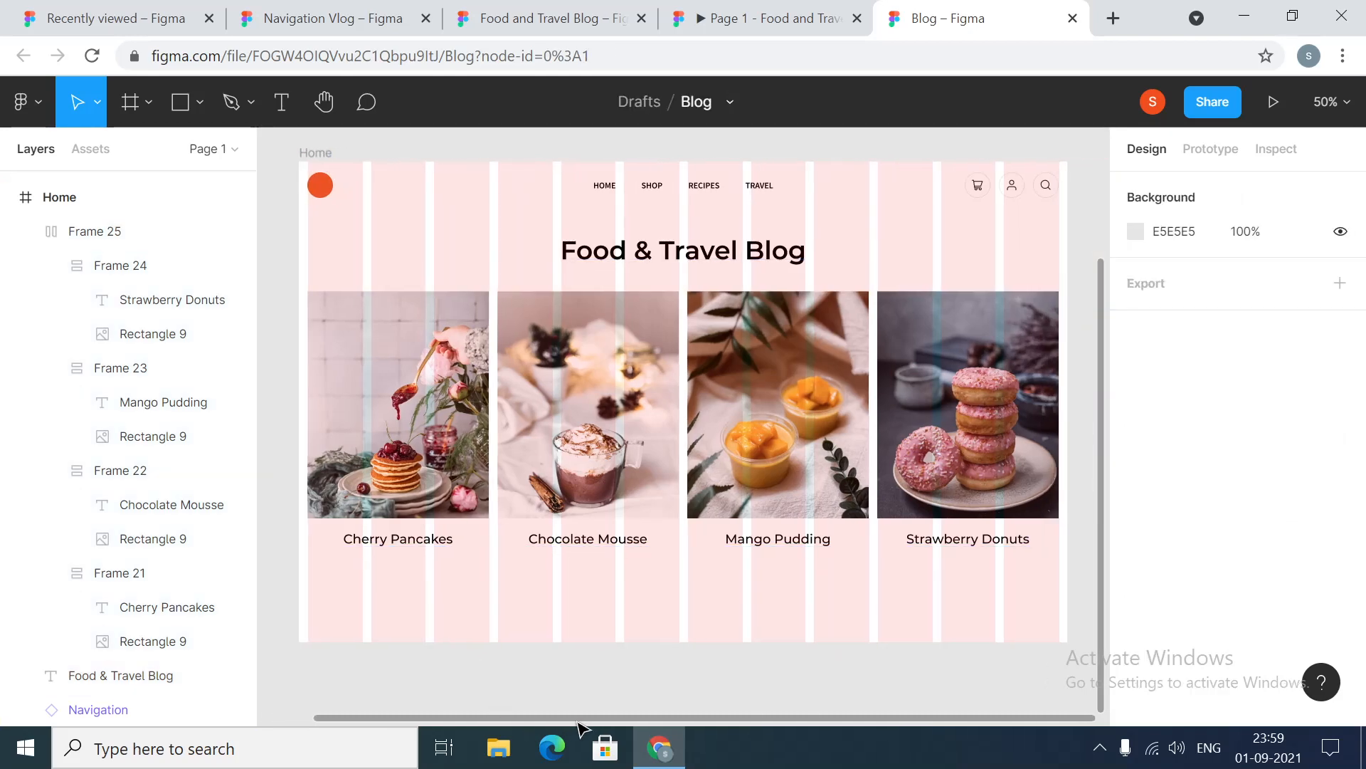
left_click(311, 153)
left_click_drag(300, 251, 333, 271)
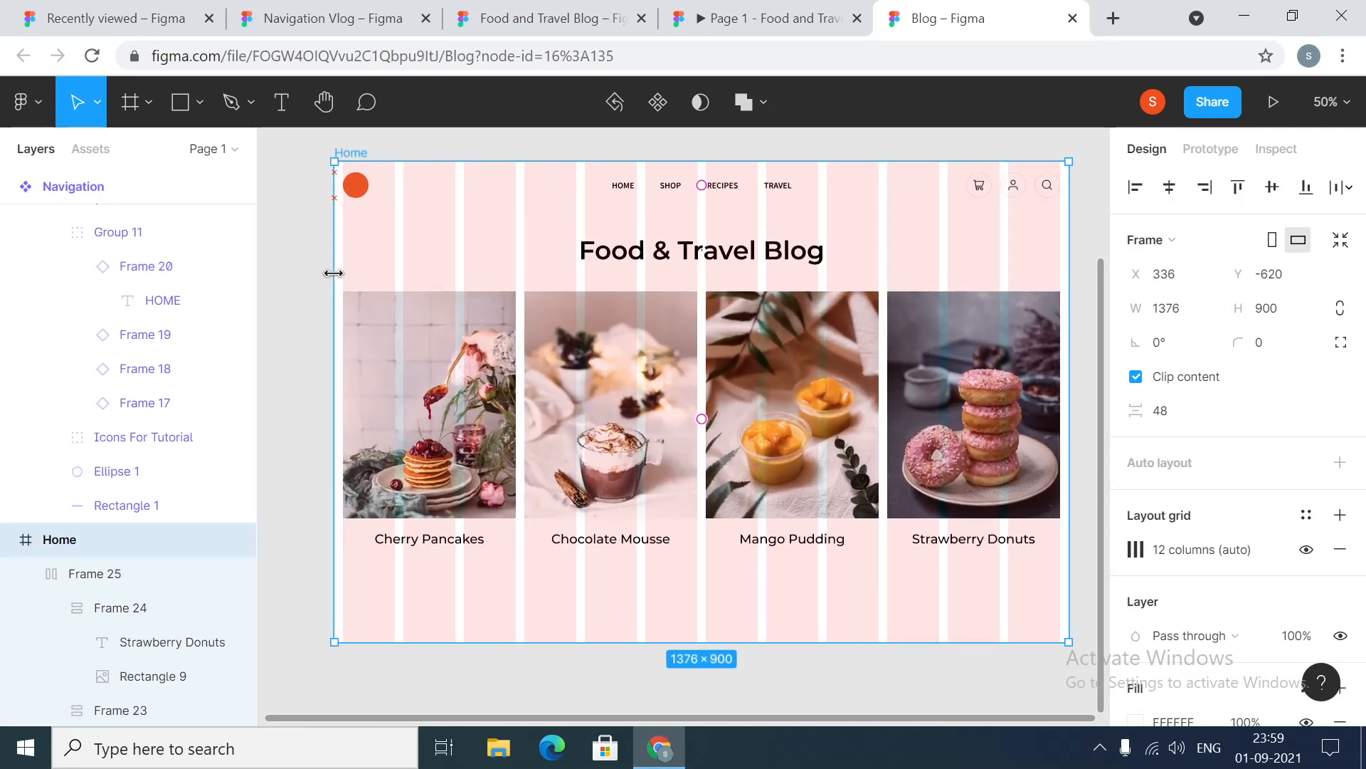
left_click(1177, 316)
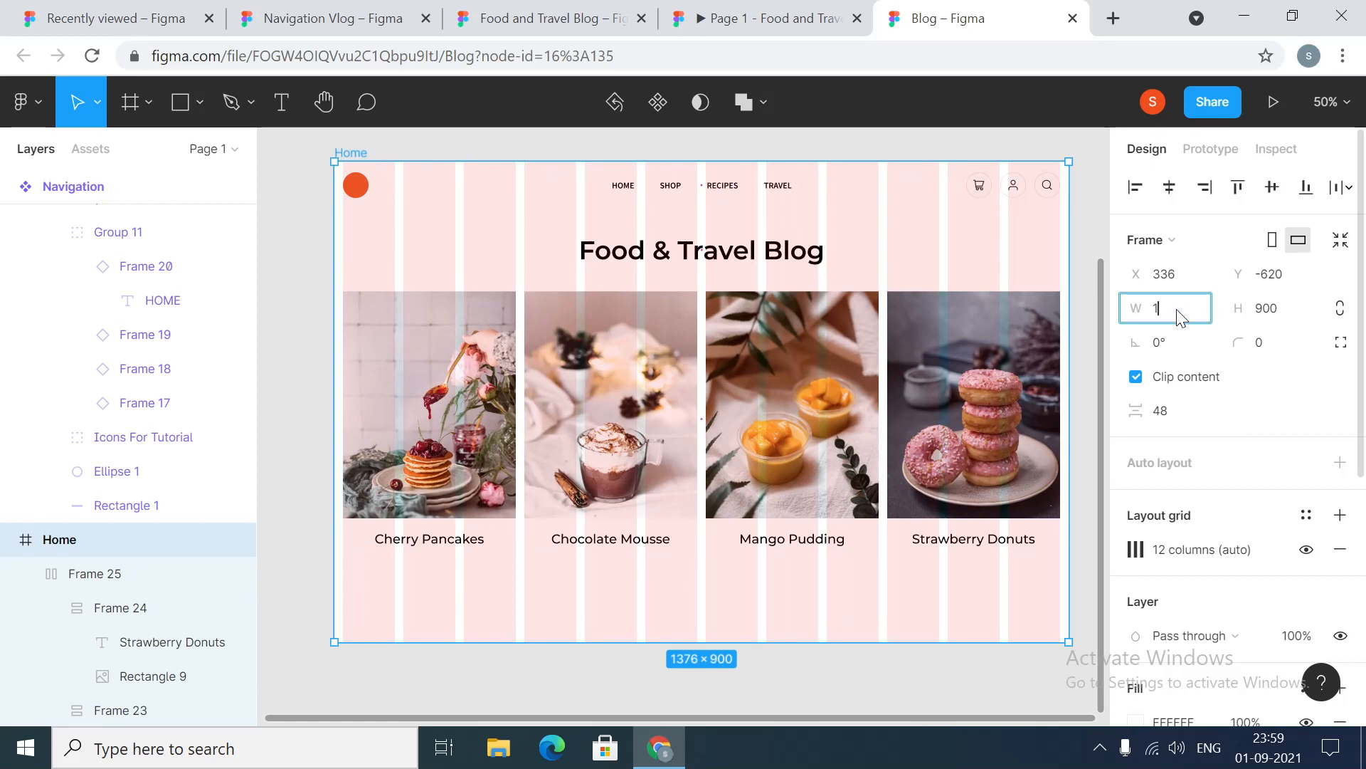
type("1440")
key("Return")
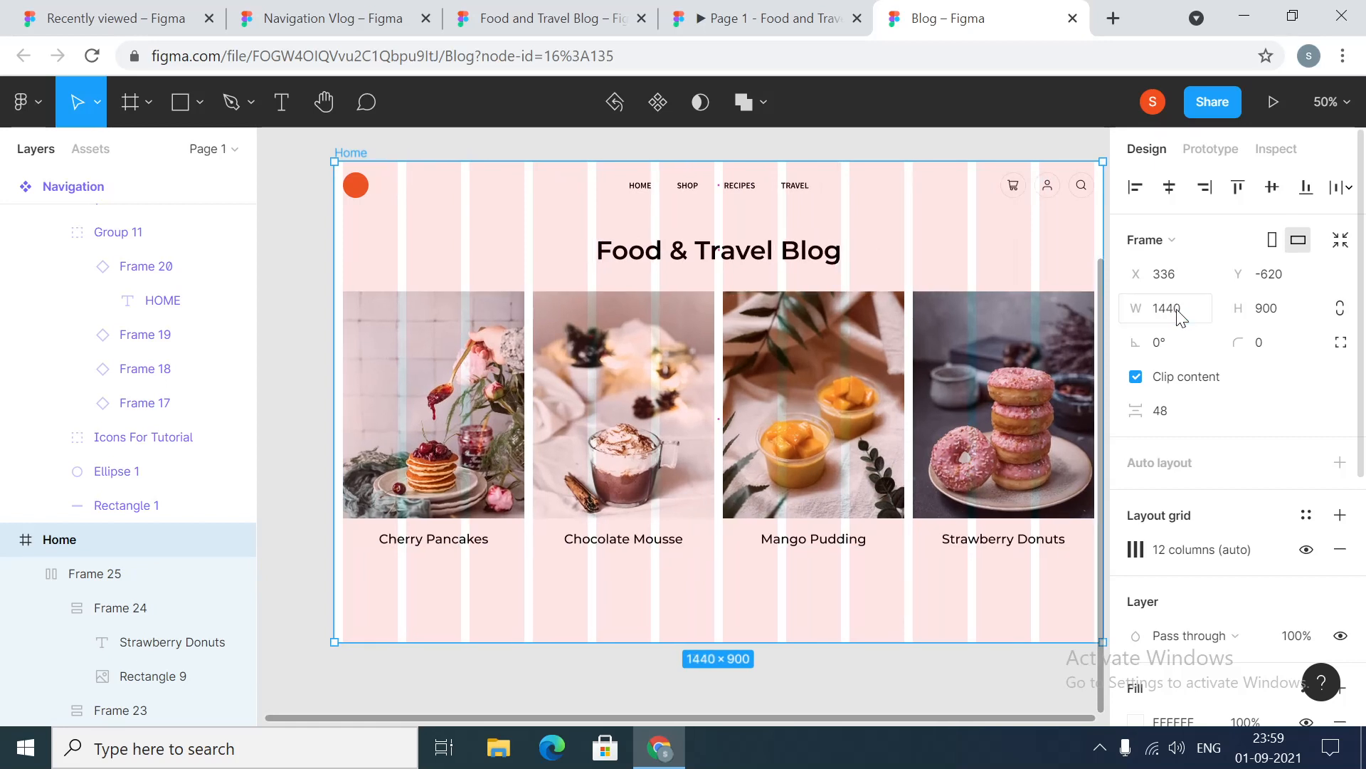
Add the text "MORE FOOD POSTS" below the image cards in the Home frame
left_click_drag(783, 720, 863, 723)
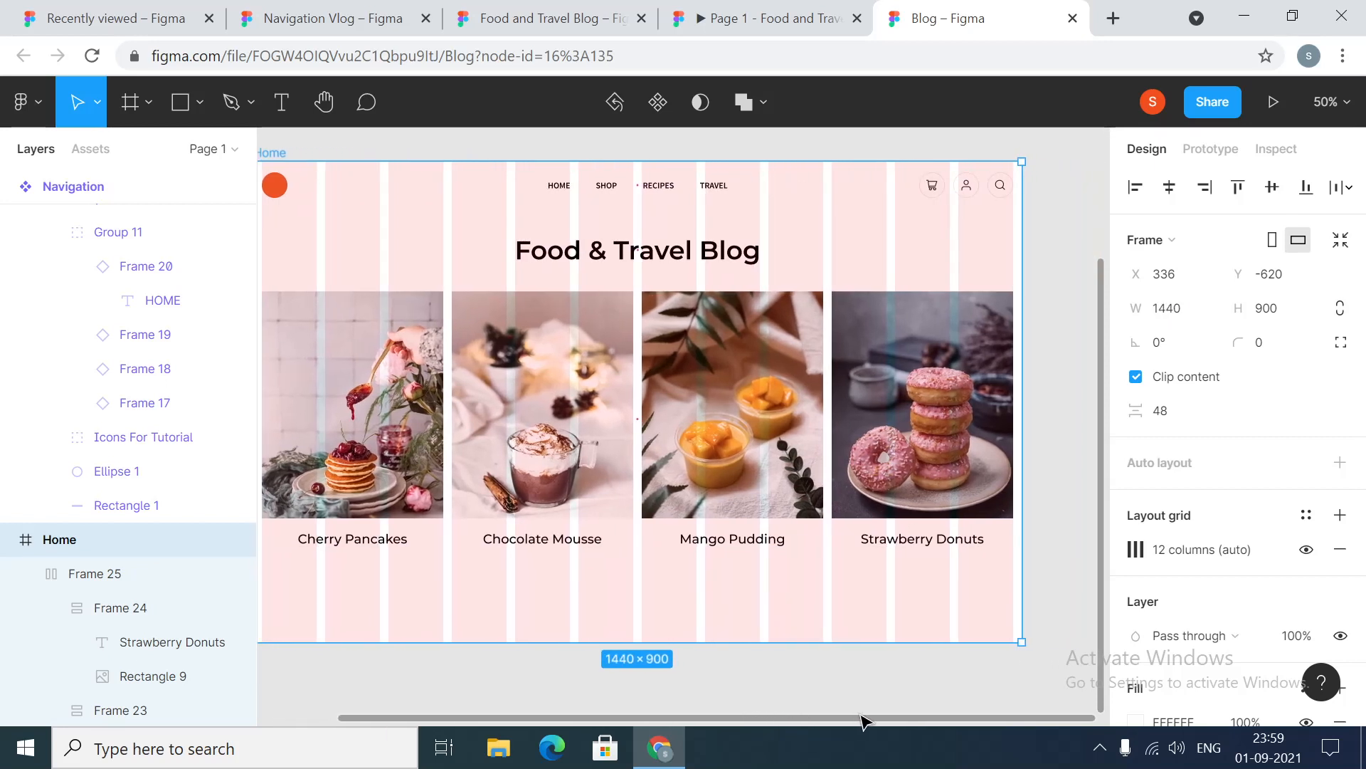
left_click(803, 663)
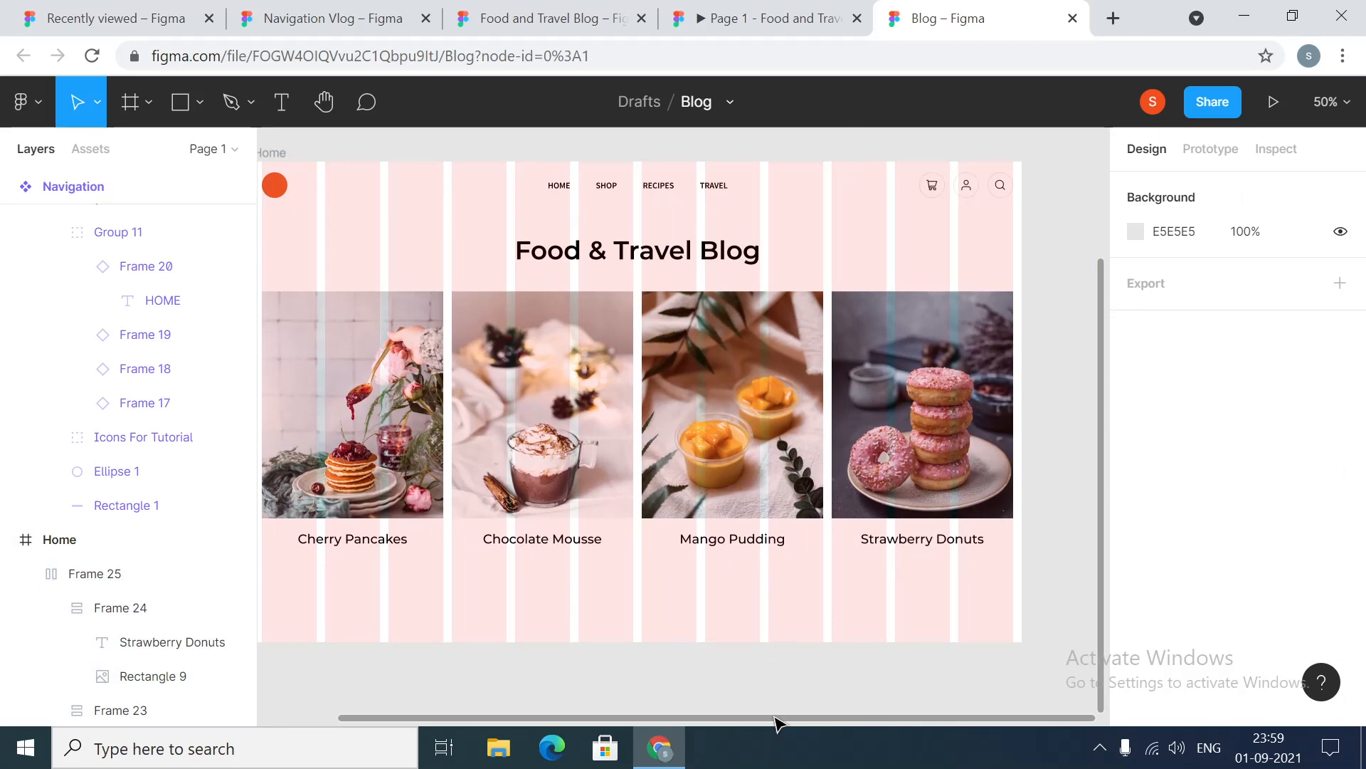
left_click_drag(778, 720, 756, 719)
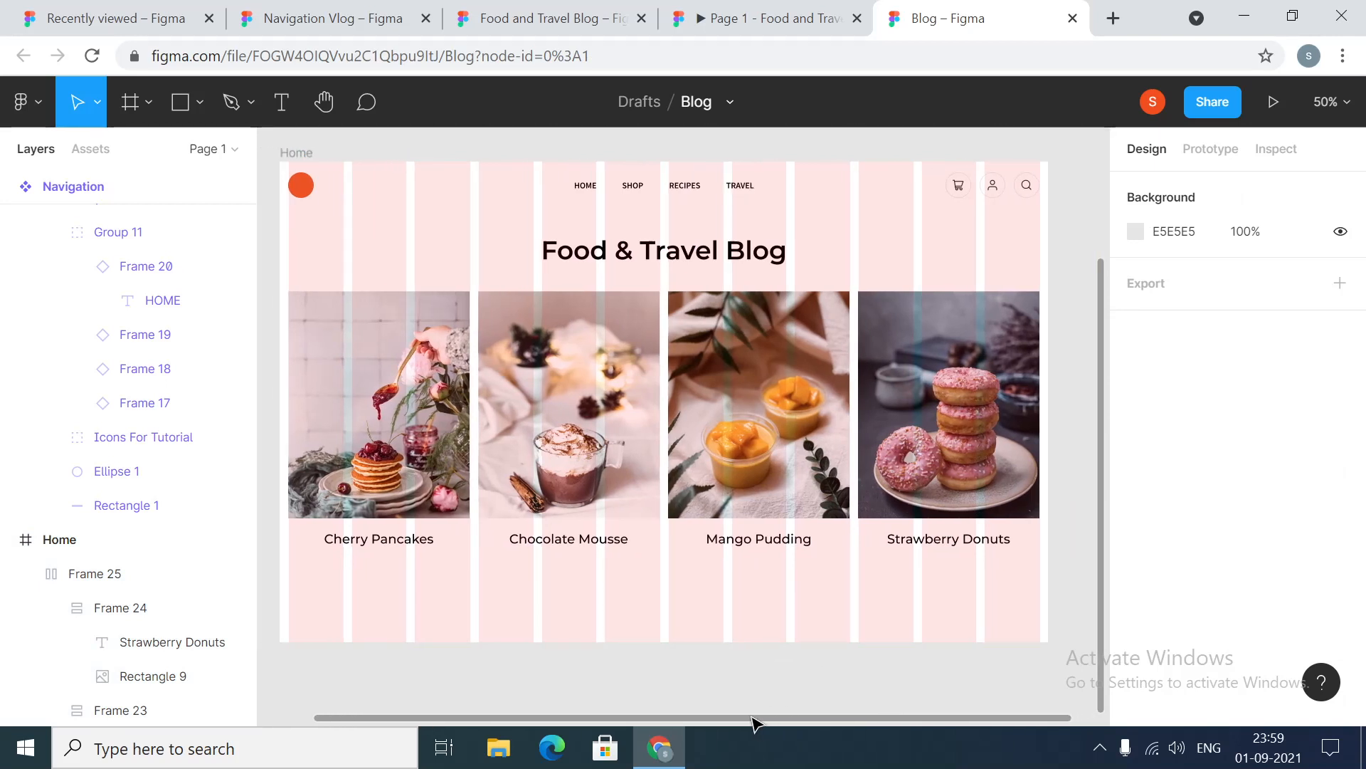
left_click(279, 107)
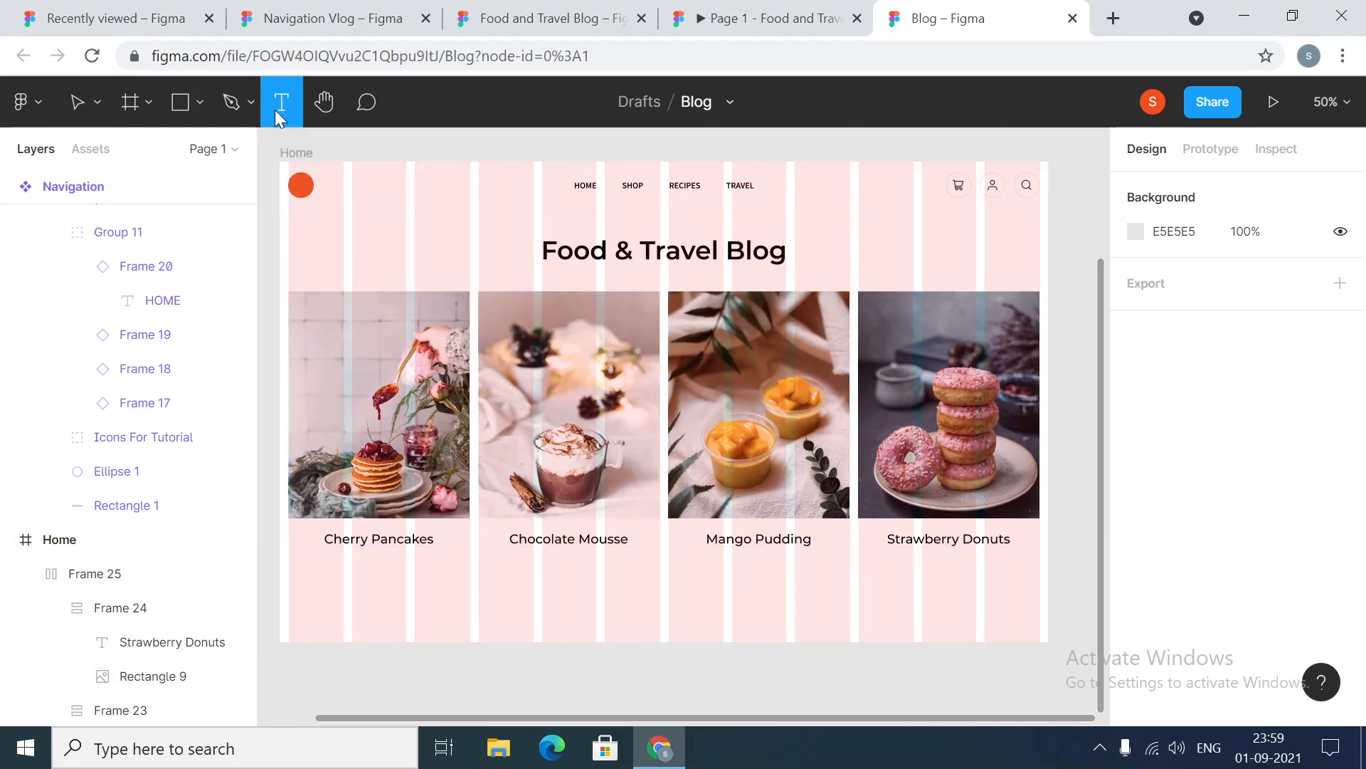
left_click(639, 583)
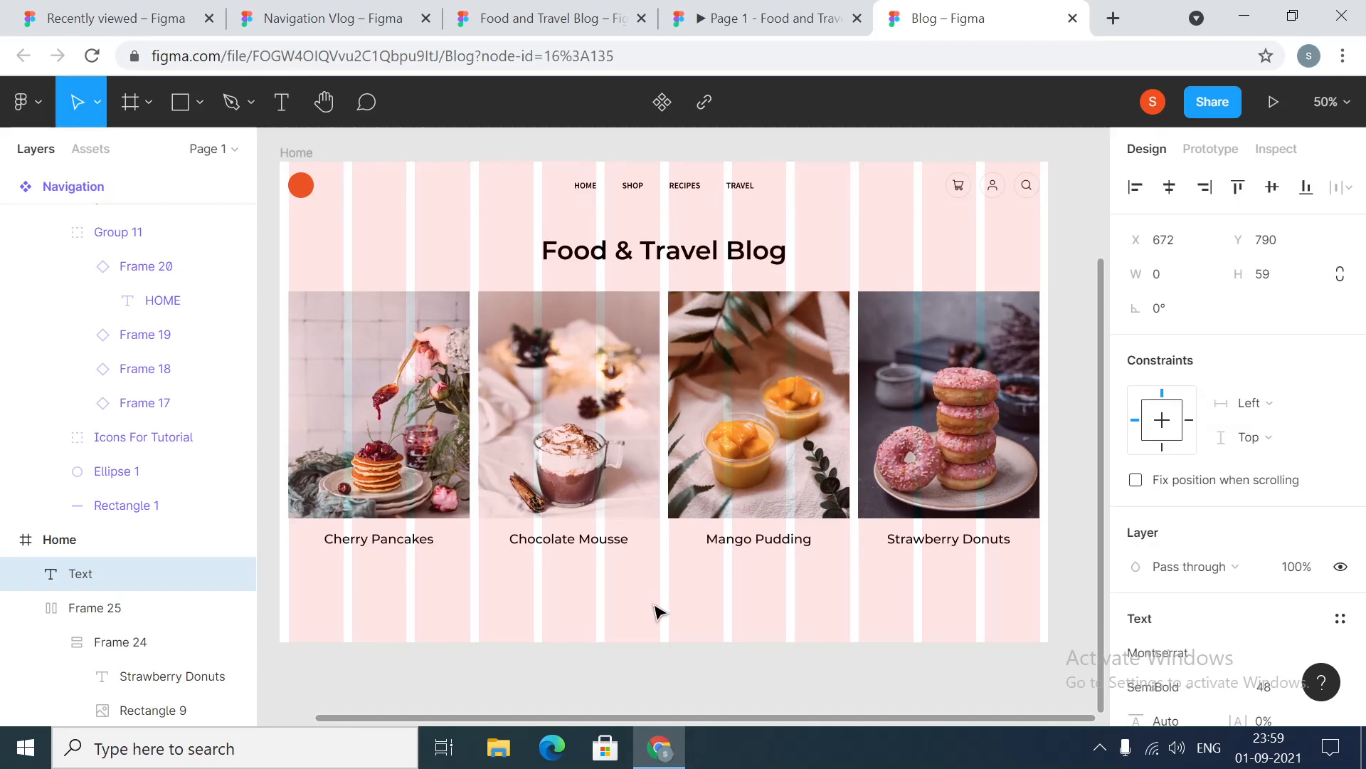
type("more")
key("BackSpace")
key("BackSpace")
key("BackSpace")
key("BackSpace")
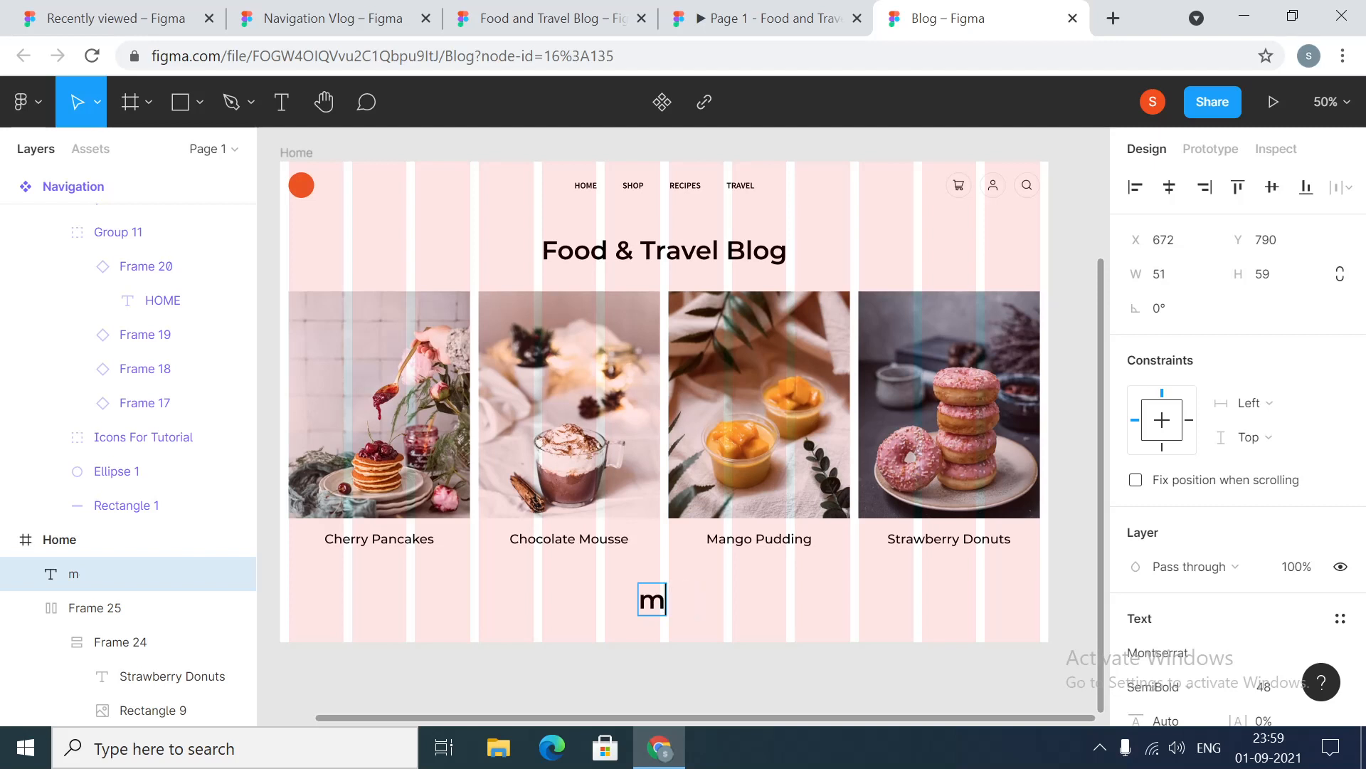
type("MORE FOOD POSTS")
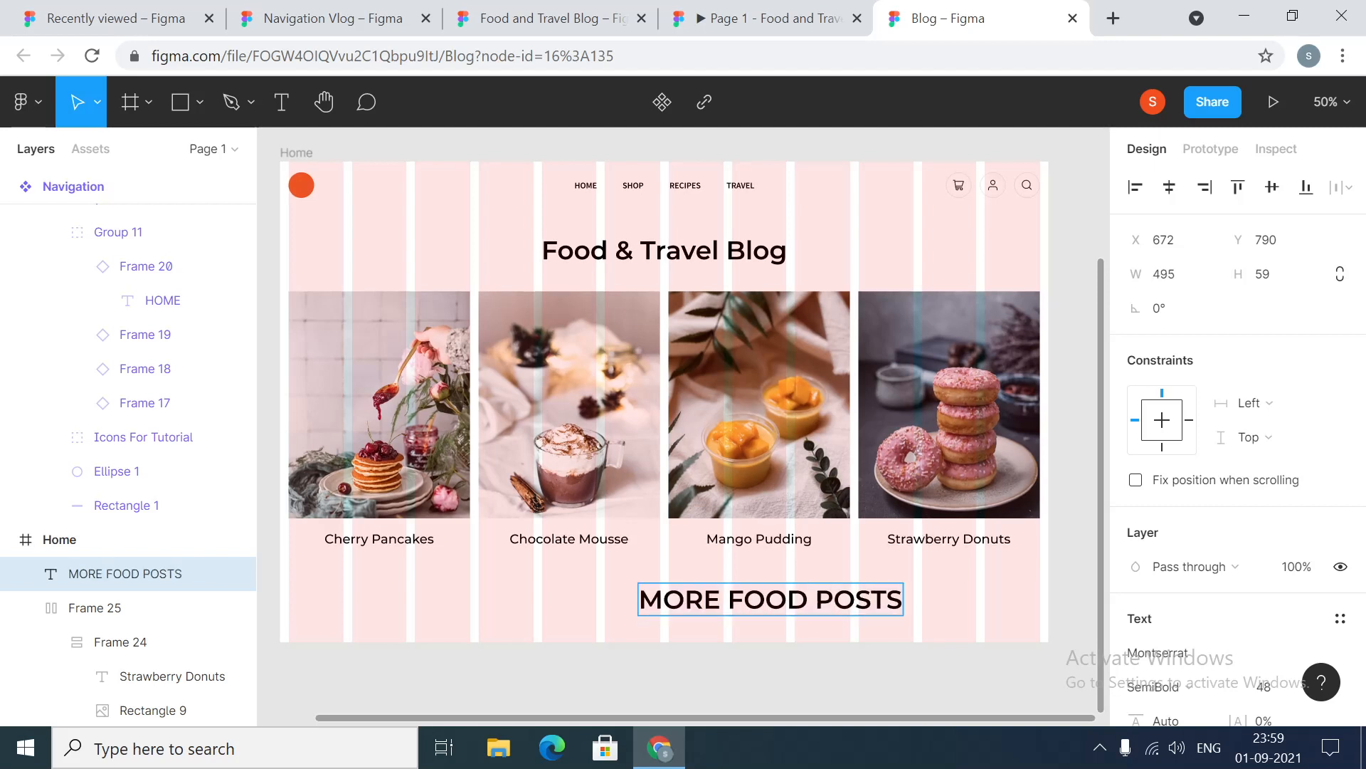
key("Escape")
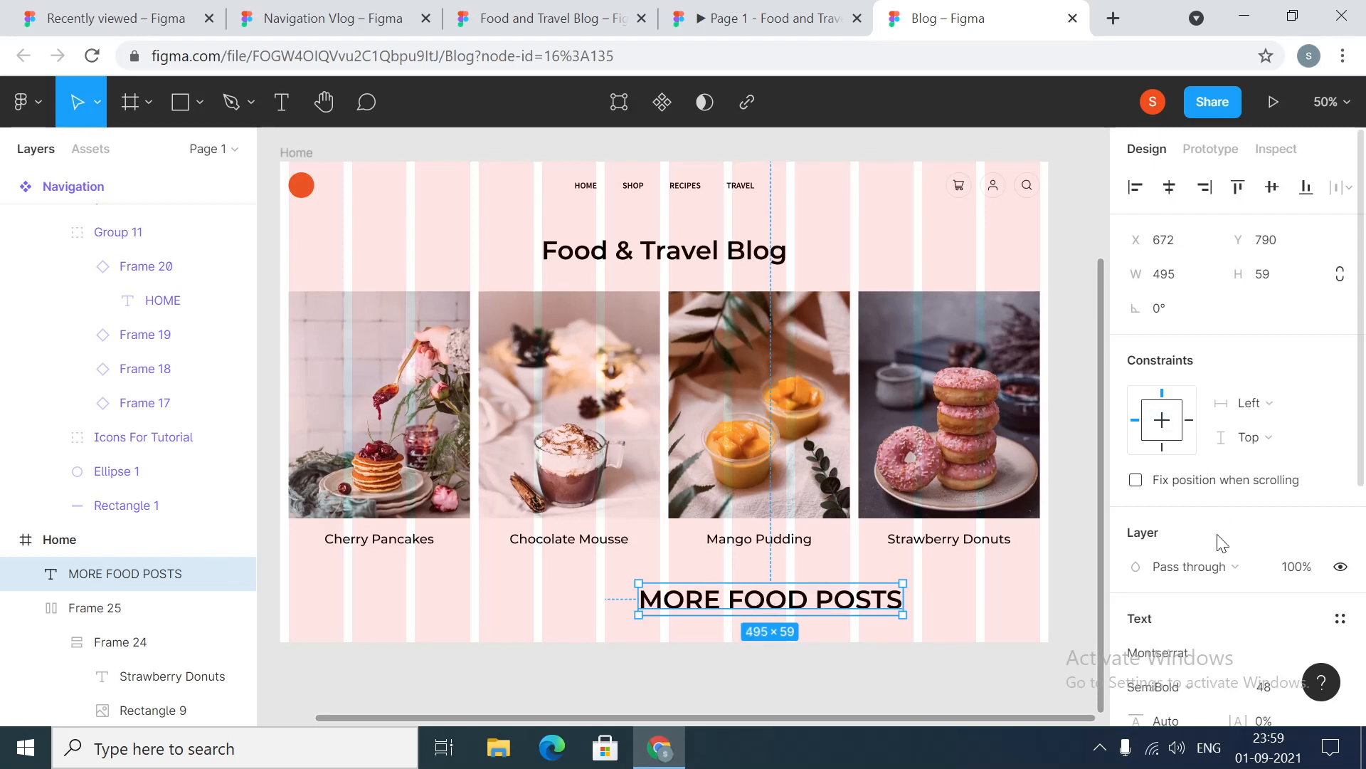
Set the "MORE FOOD POSTS" text to Source Sans Pro SemiBold at size 20
scroll(1229, 557, "down", 2)
scroll(1229, 558, "down", 1)
left_click(1196, 438)
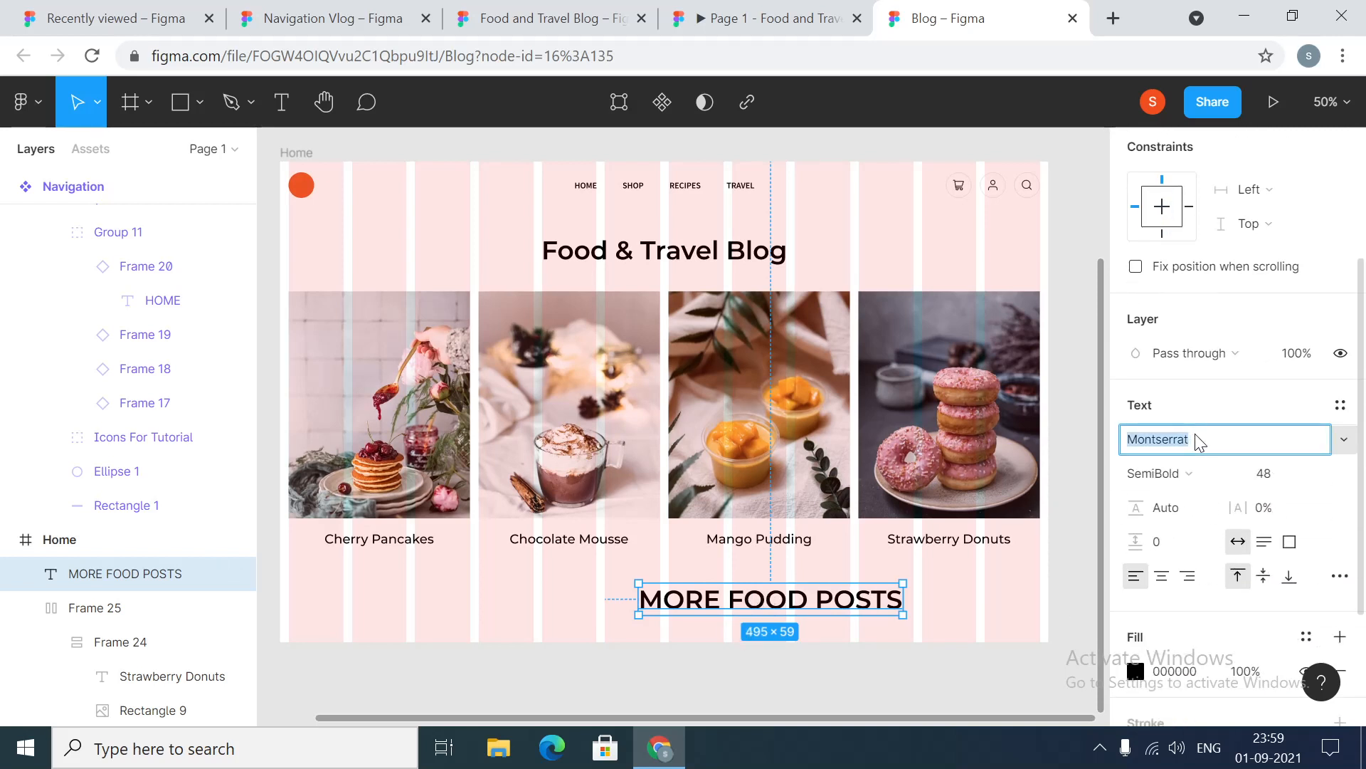
type("Source Sans Pro")
key("Return")
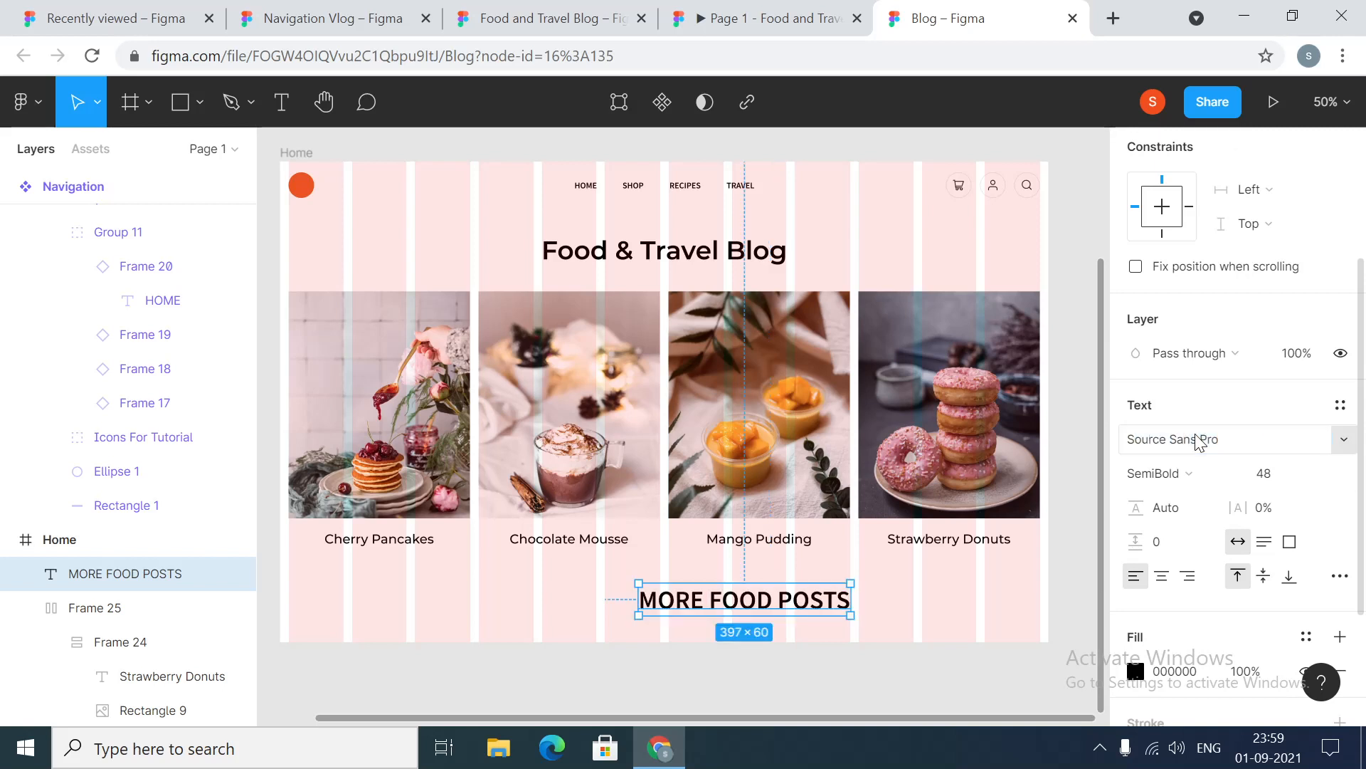
left_click(1286, 480)
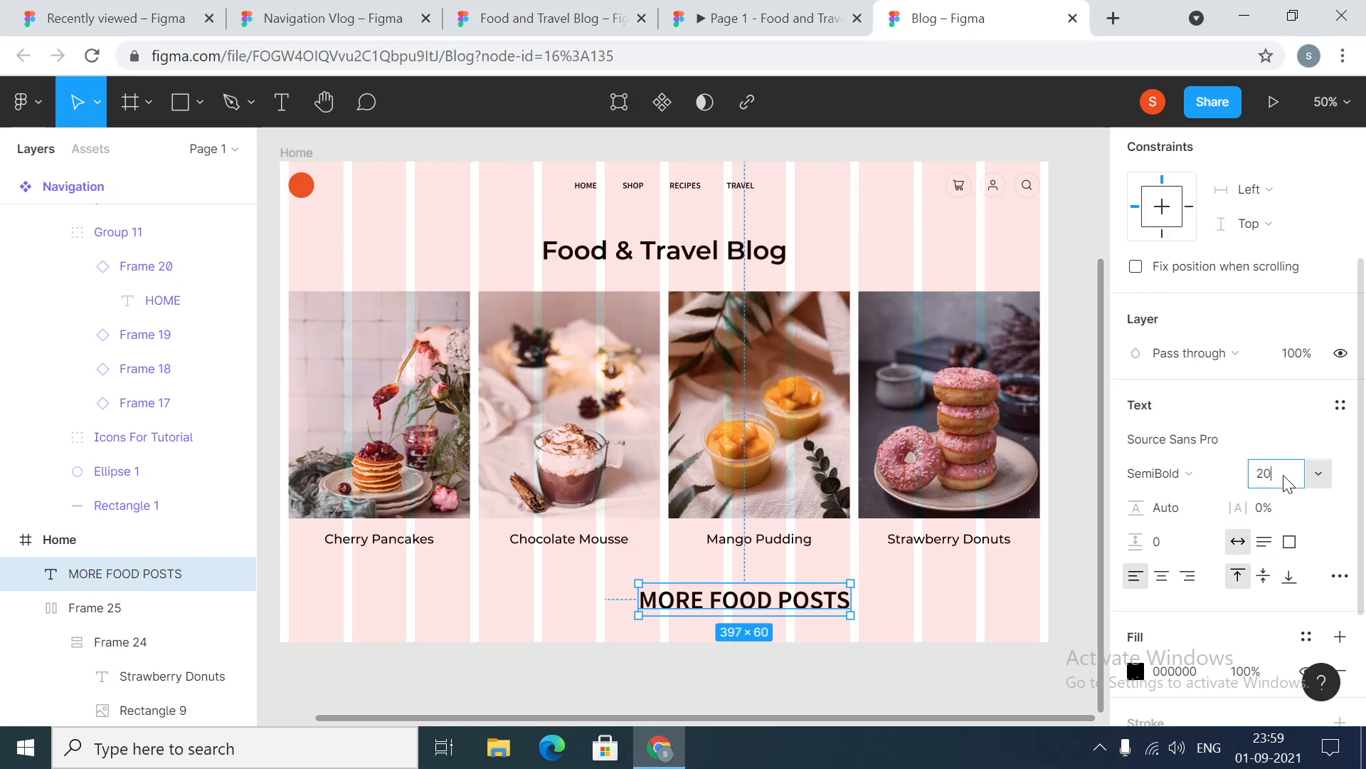
key("Return")
left_click(1185, 471)
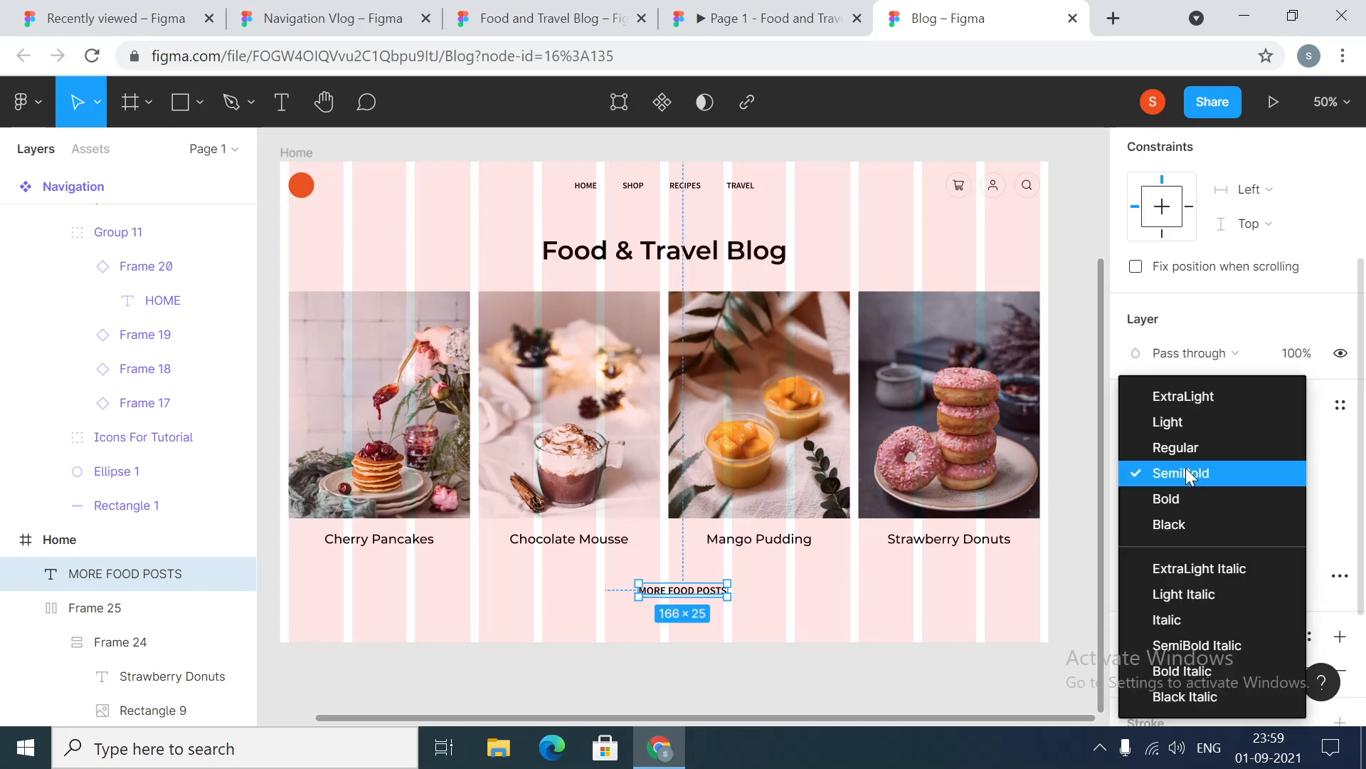
left_click(1186, 471)
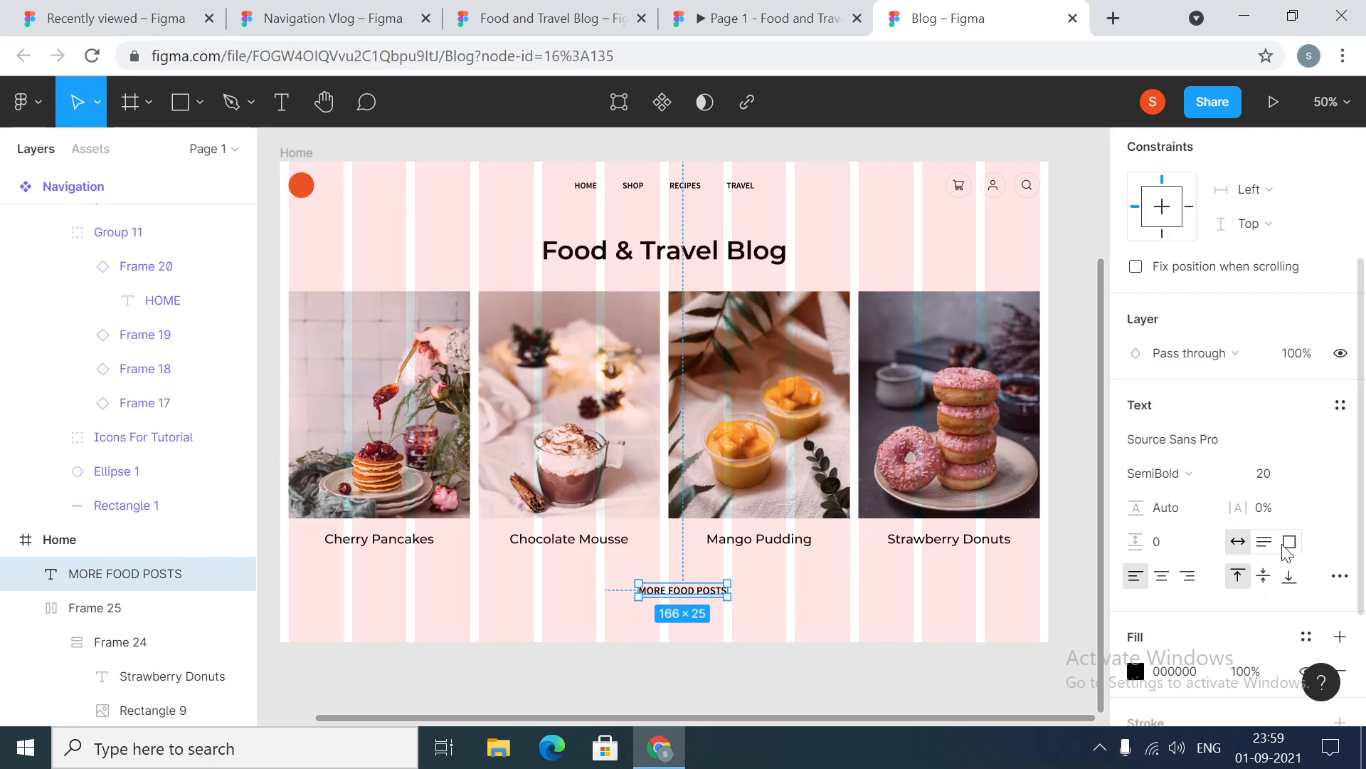
scroll(1252, 491, "down", 3)
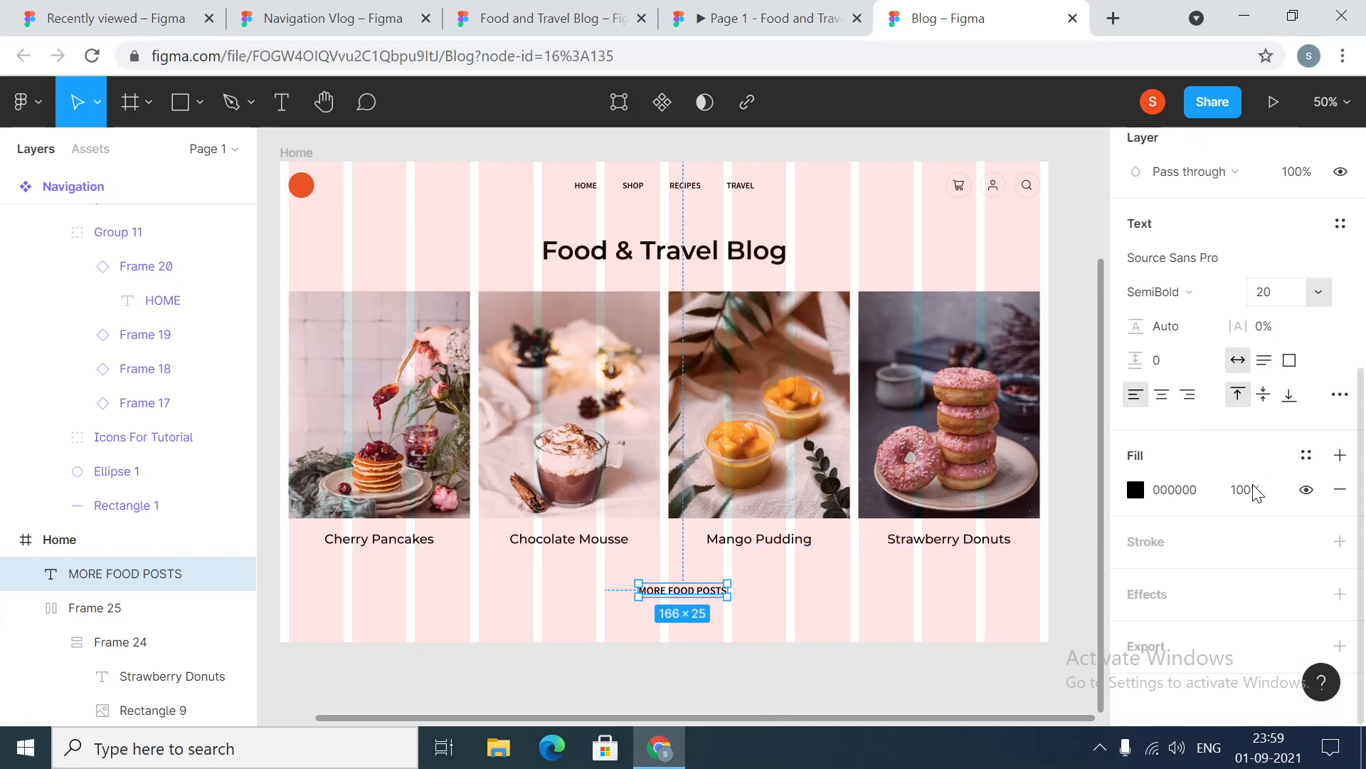
scroll(1258, 493, "up", 3)
scroll(1258, 493, "up", 2)
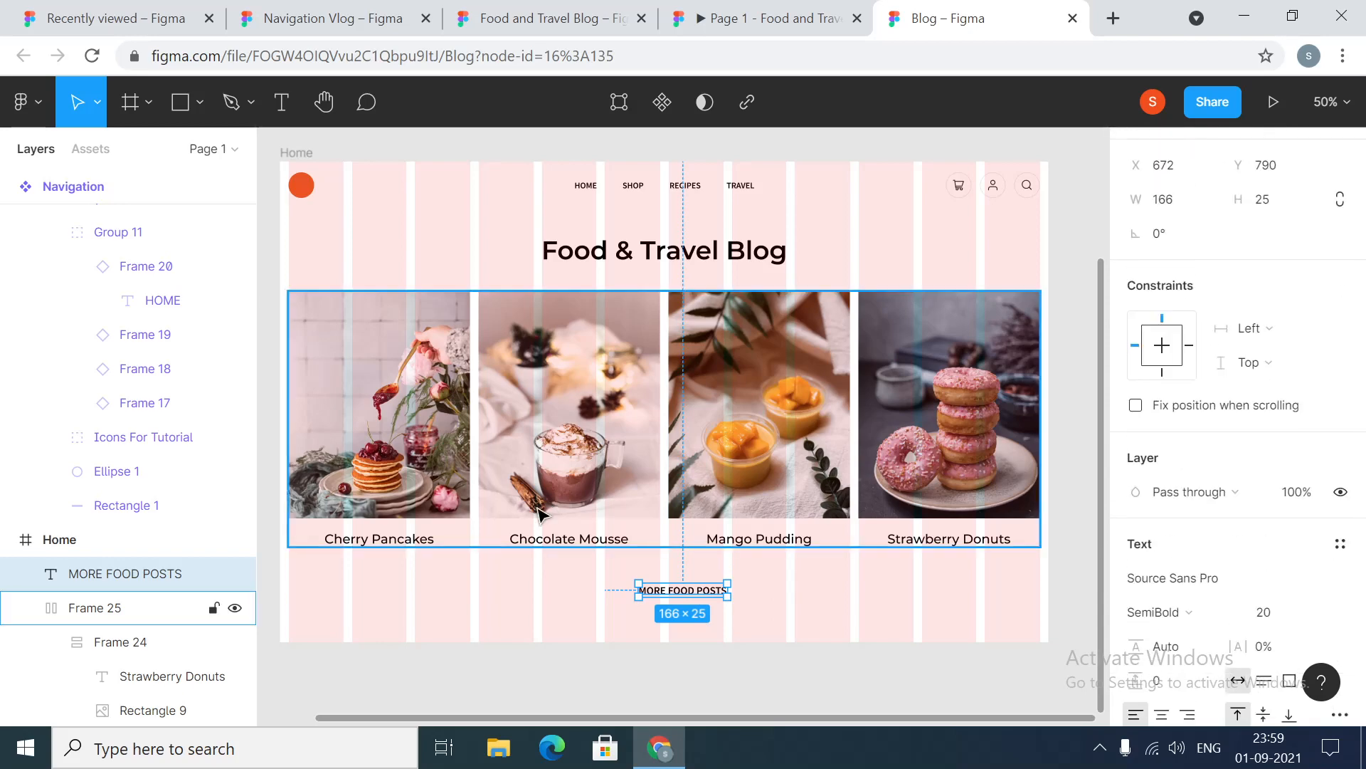
Wrap the "MORE FOOD POSTS" text in a frame and give it a horizontal auto layout with centered alignment
right_click(656, 590)
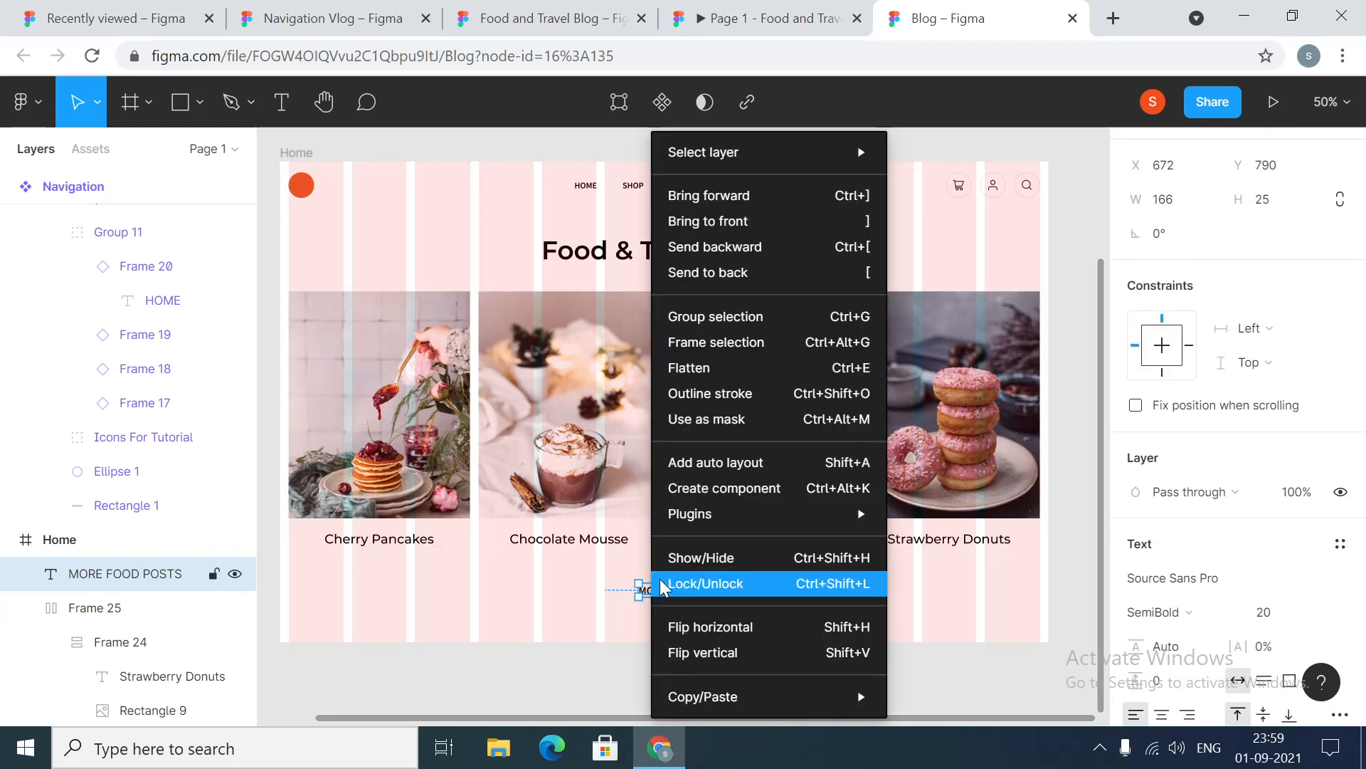
left_click(698, 342)
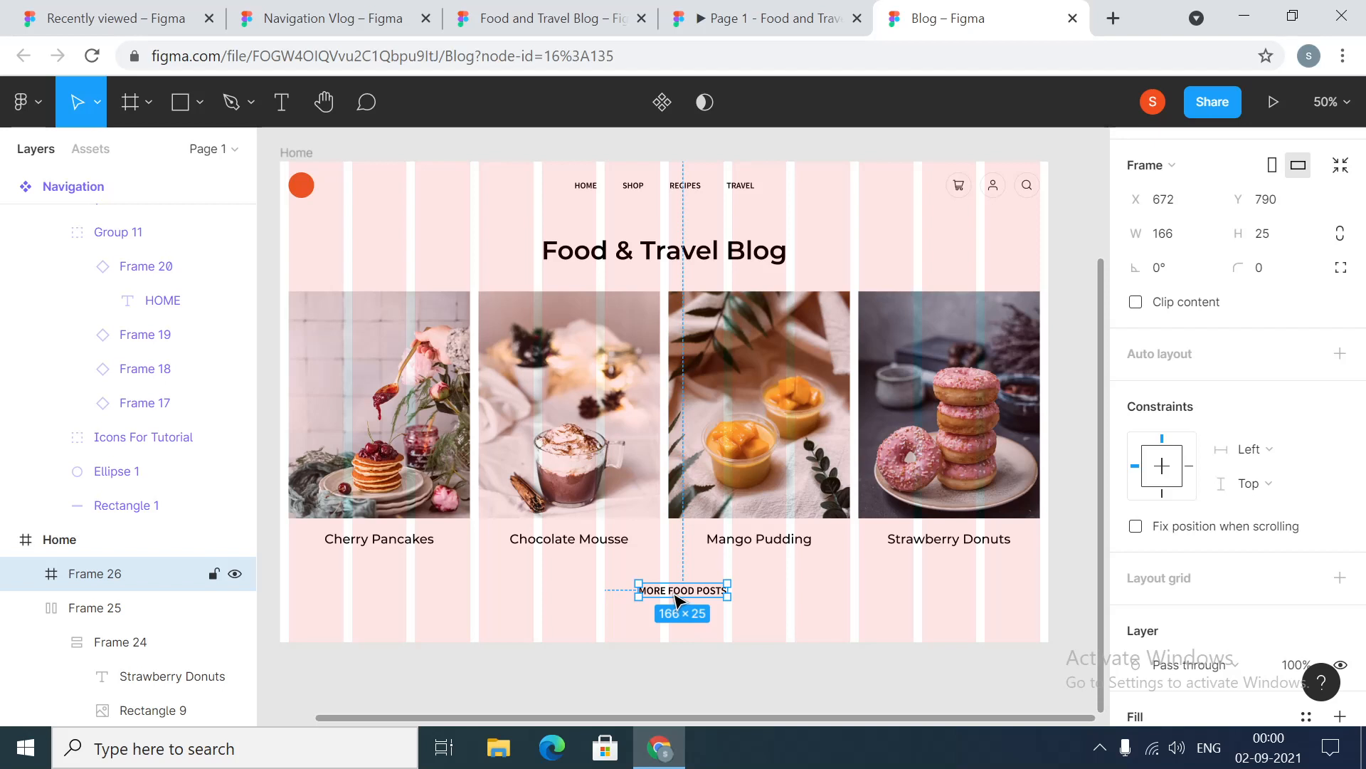
left_click(1340, 357)
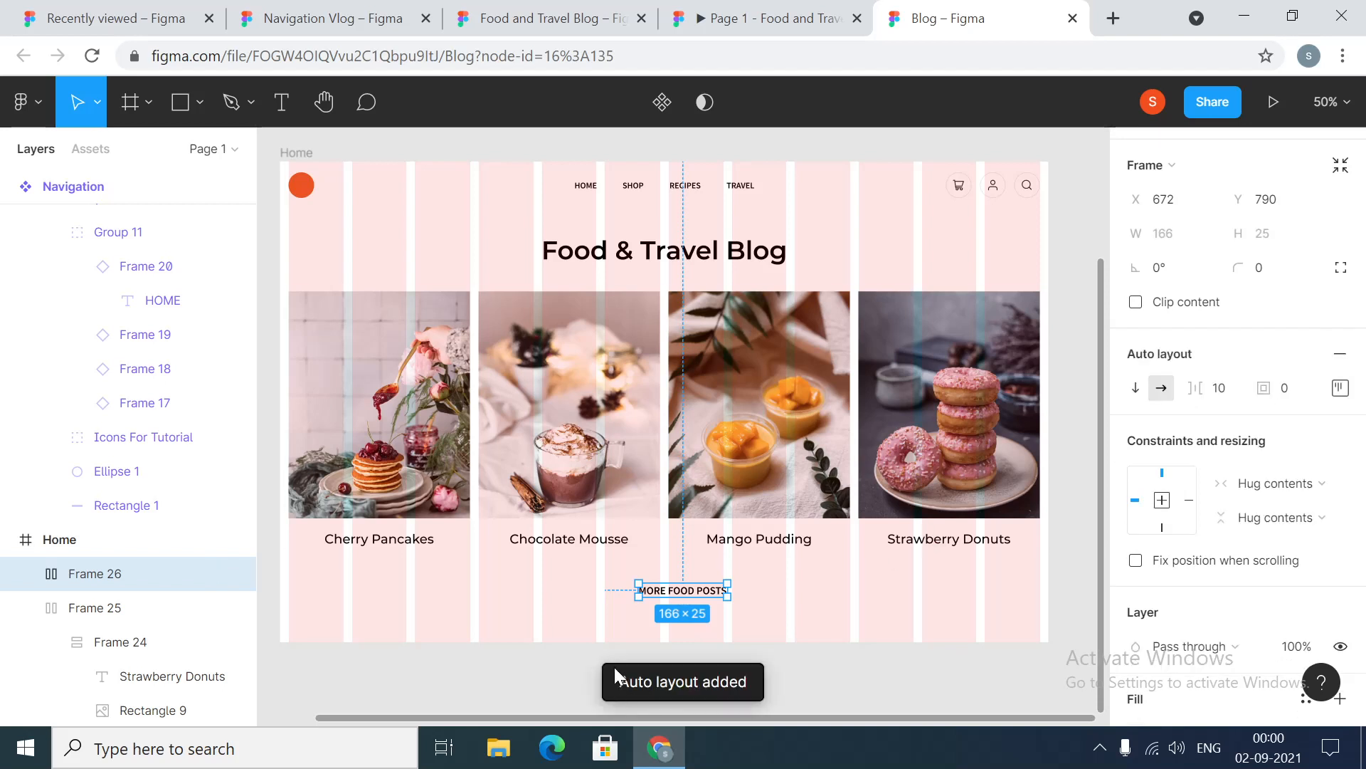
left_click(1337, 391)
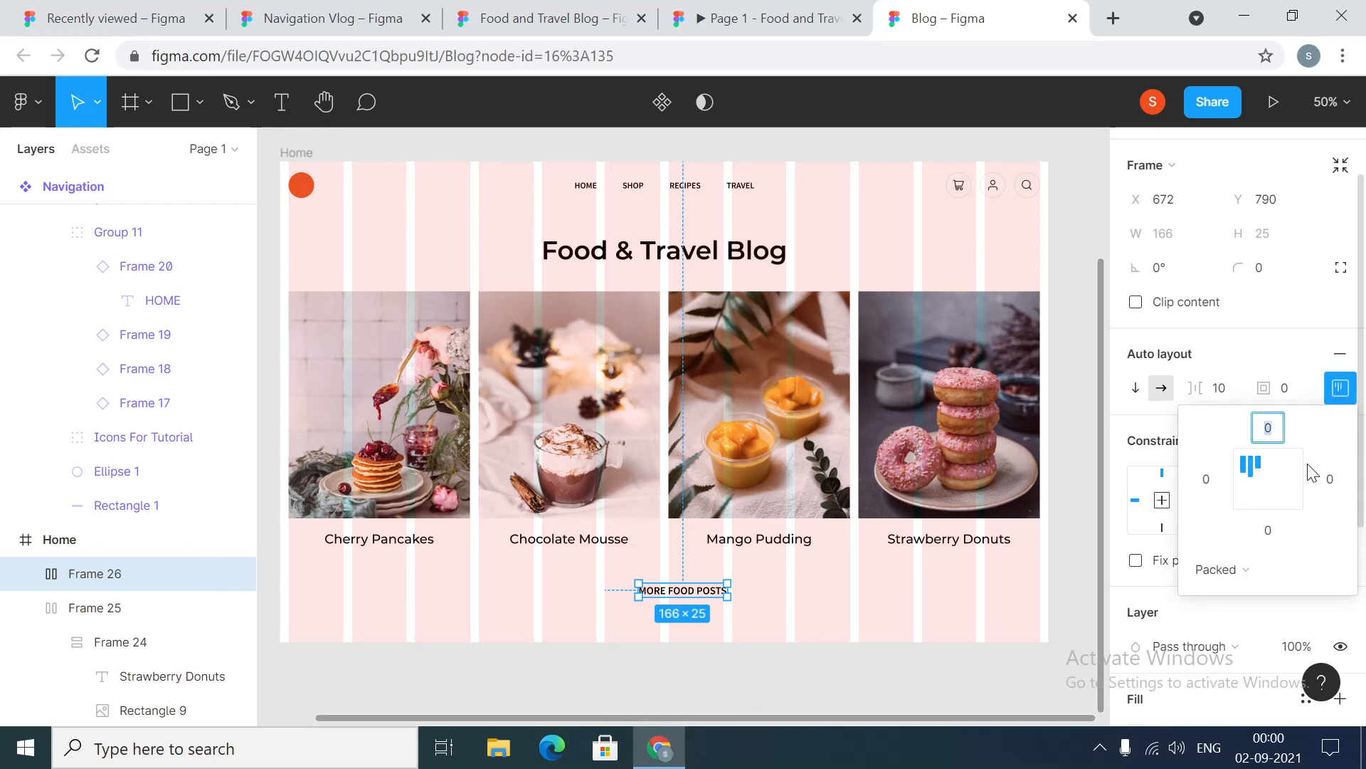
left_click(1271, 484)
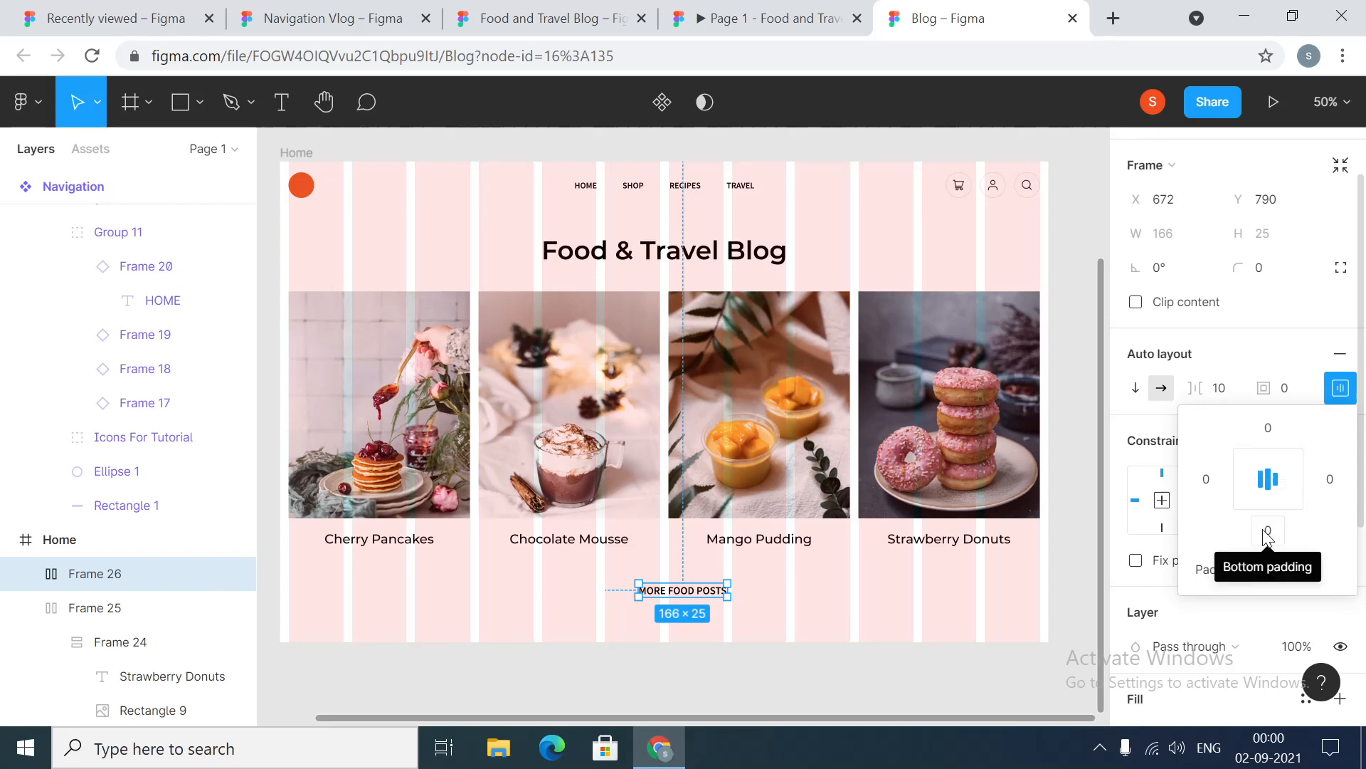
Set the "MORE FOOD POSTS" frame's padding to 32 on the left and right and 16 on the top and bottom
left_click(1207, 481)
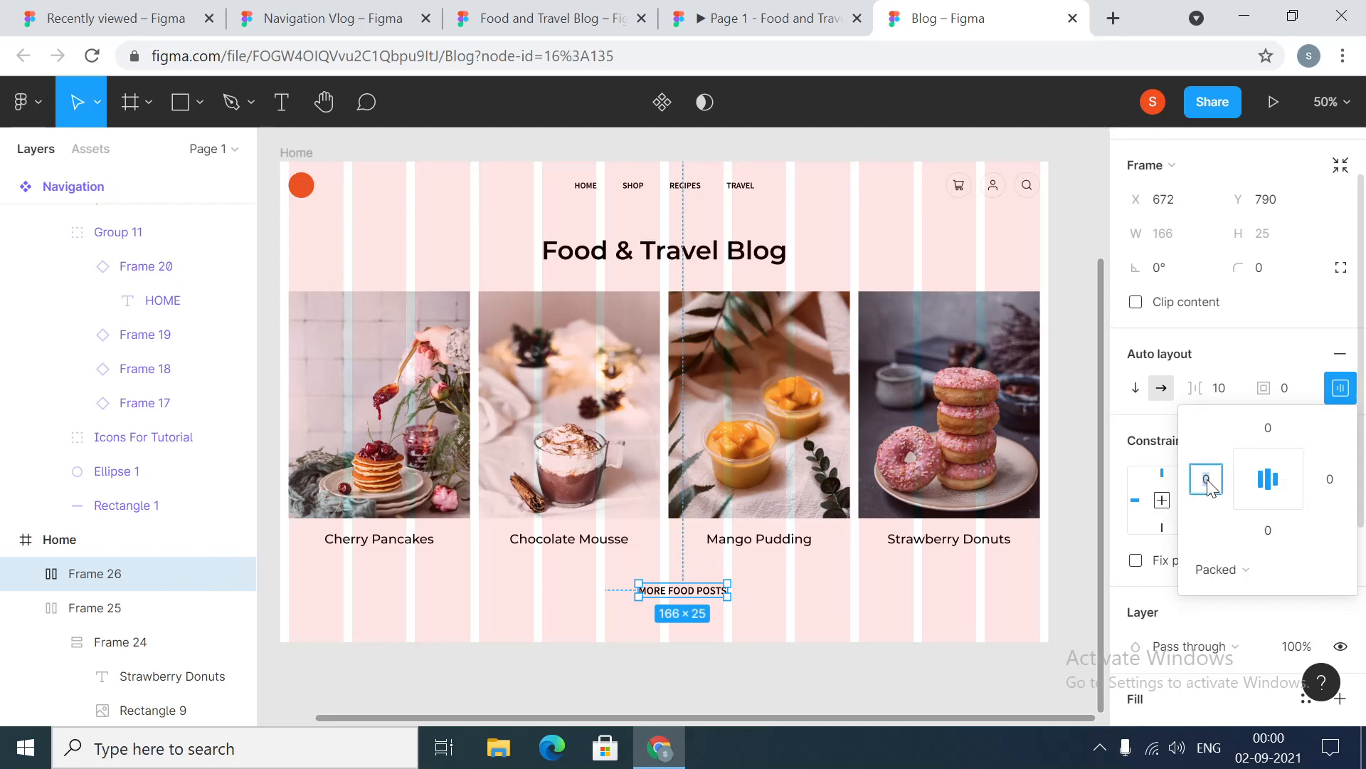
type("32")
left_click(1330, 480)
type("32")
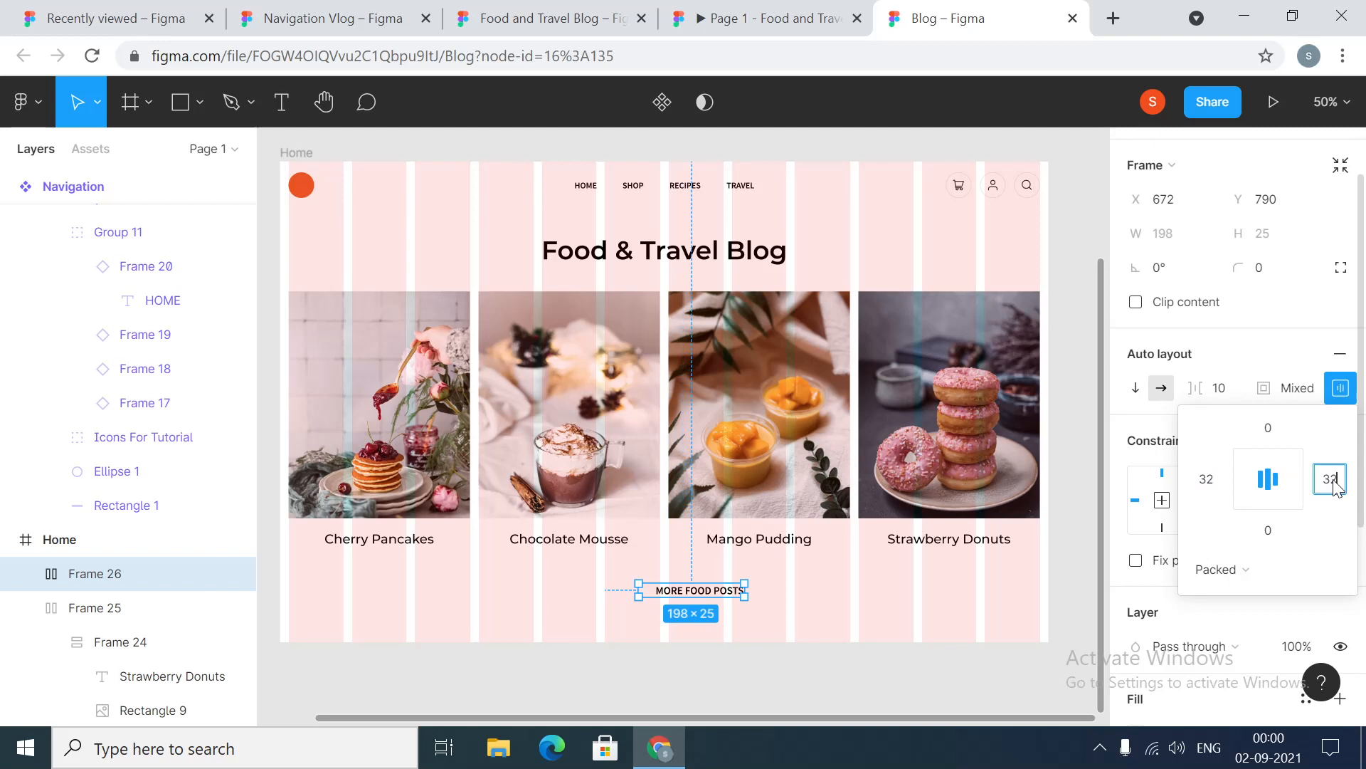
left_click(1271, 431)
type("16")
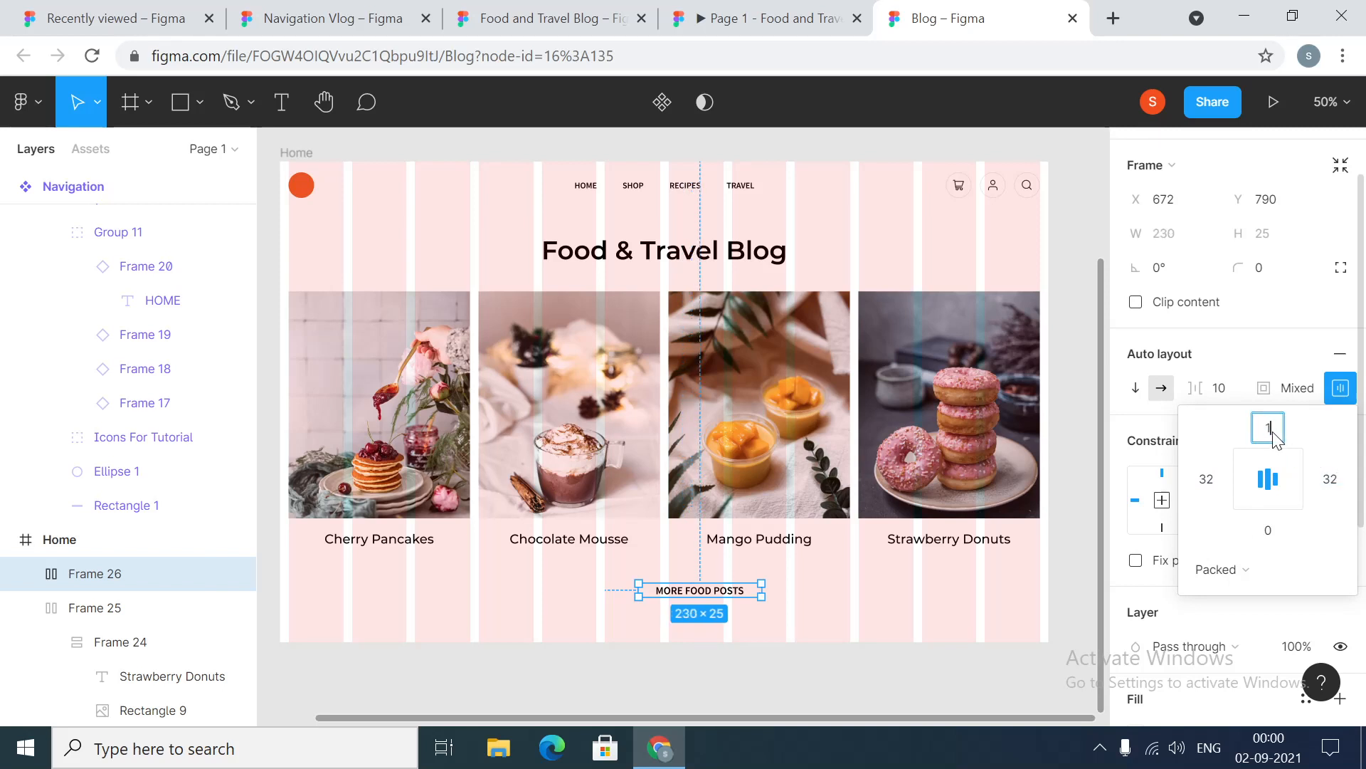
left_click(1282, 530)
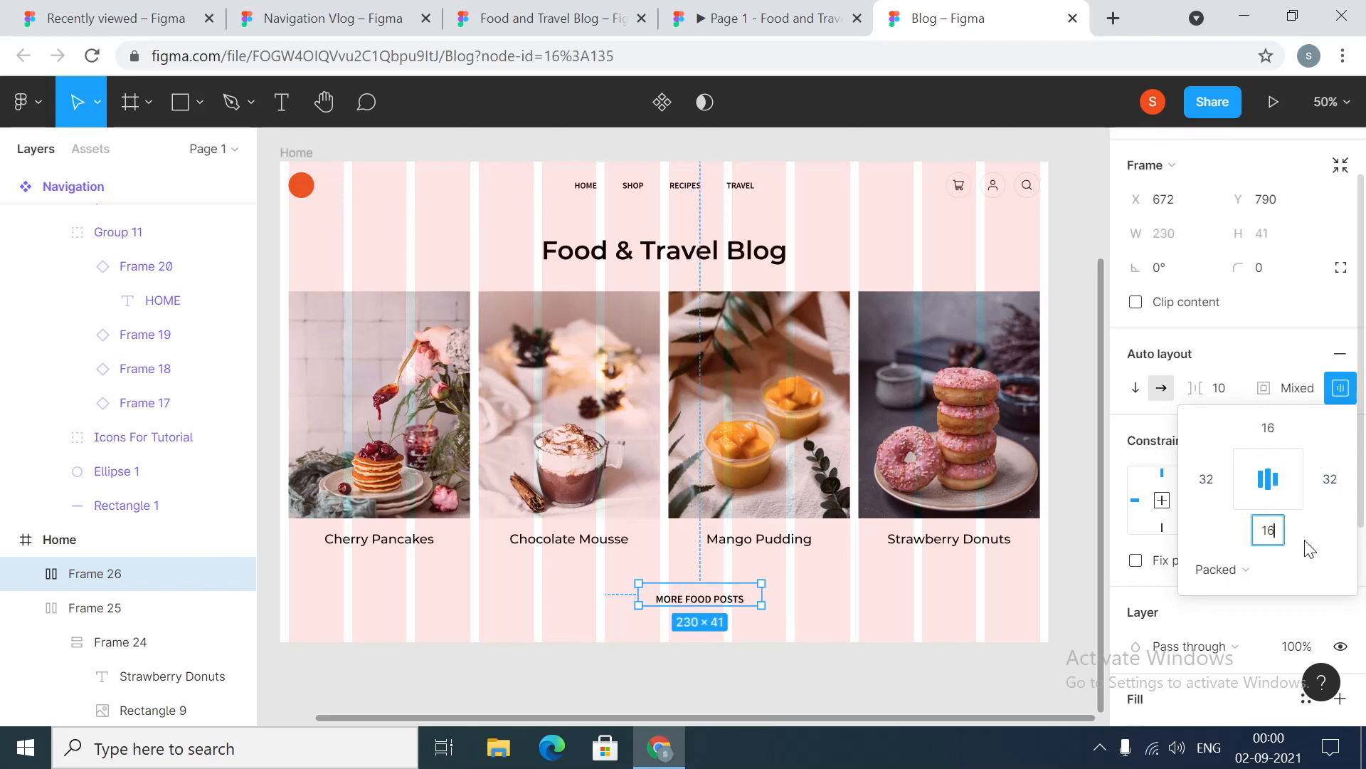
key("Return")
left_click(832, 617)
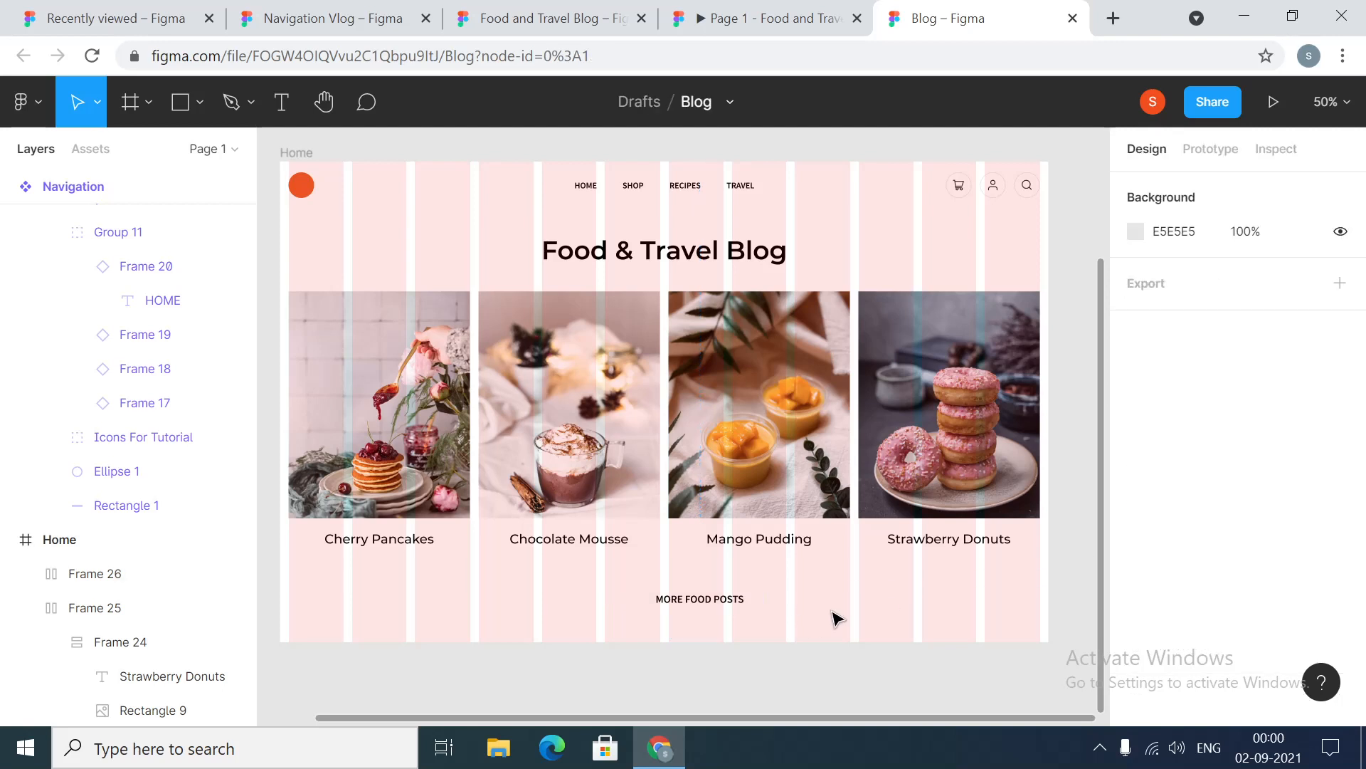
Add a 000000 inside stroke of width 1 to the "MORE FOOD POSTS" frame and center it horizontally in the Home frame
left_click(694, 601)
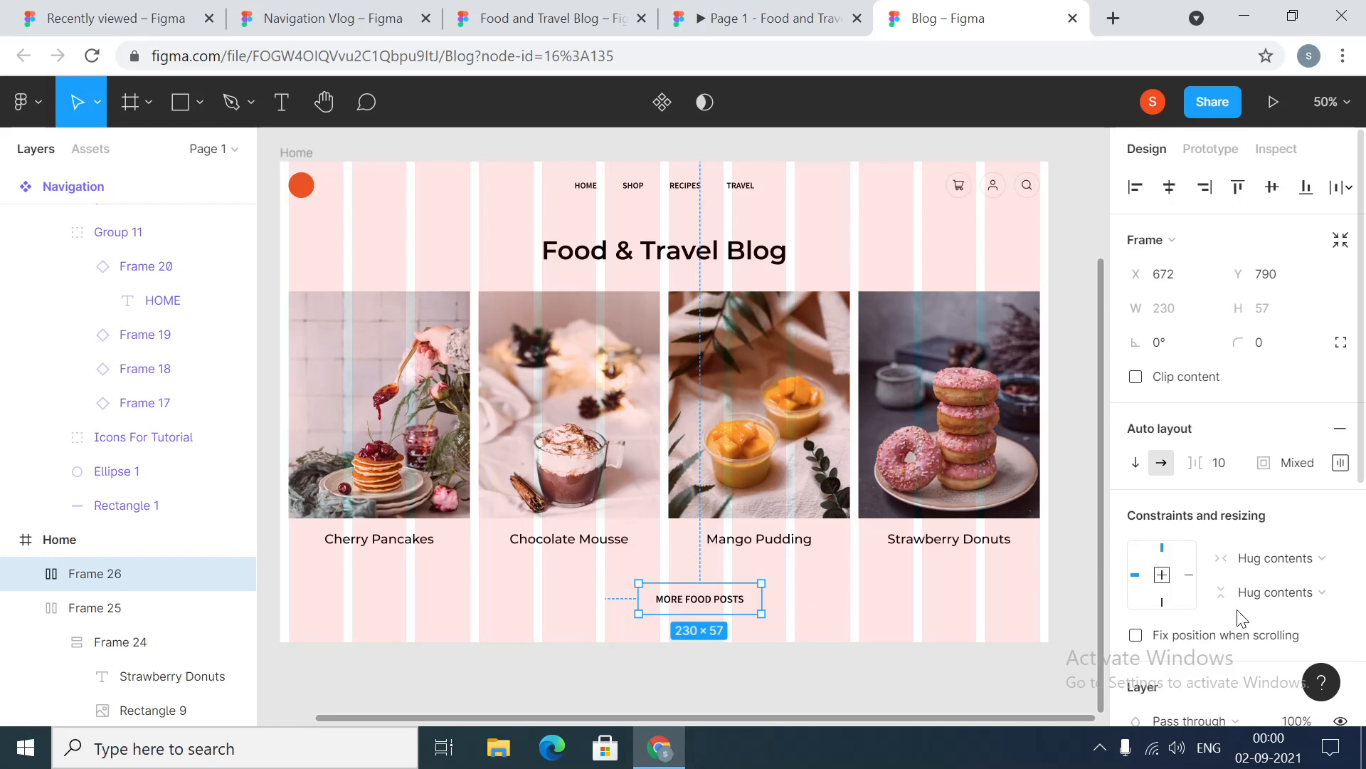
scroll(1244, 598, "down", 5)
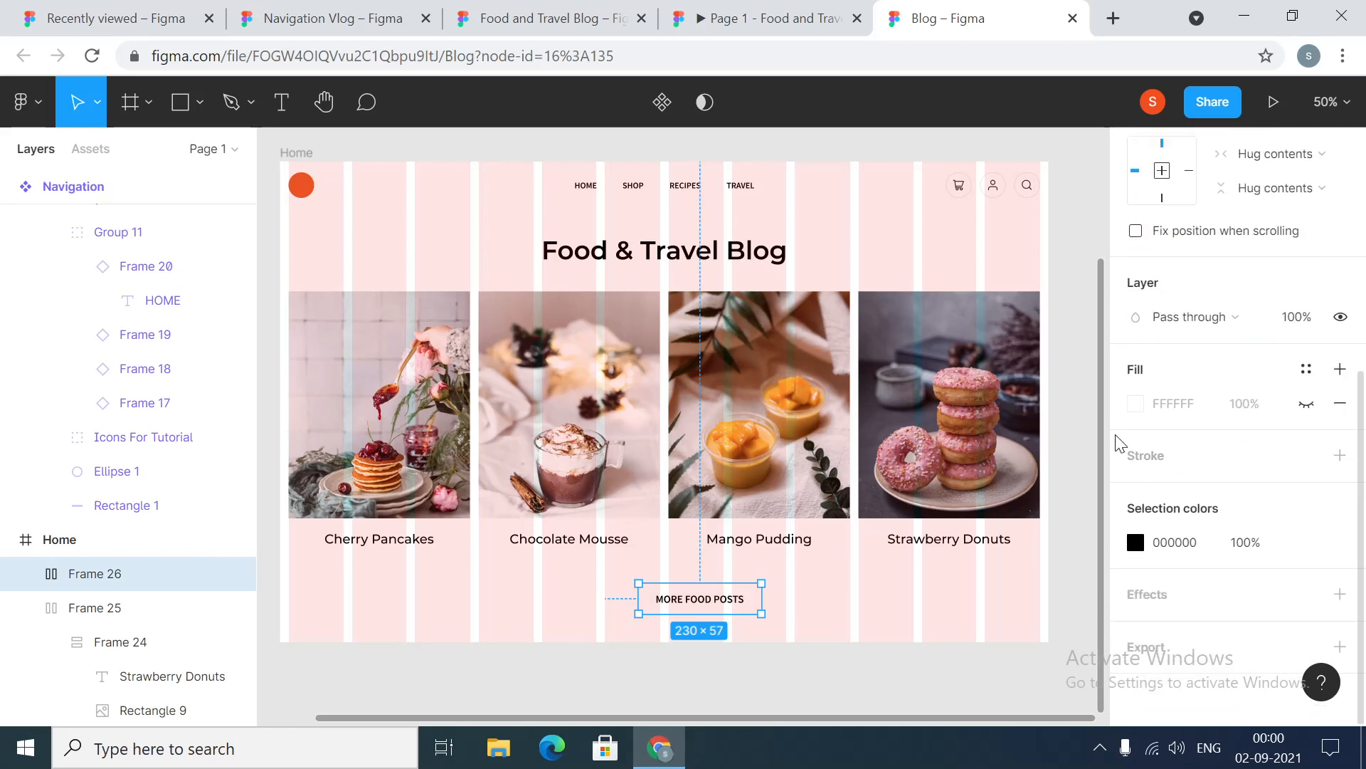
left_click(1340, 456)
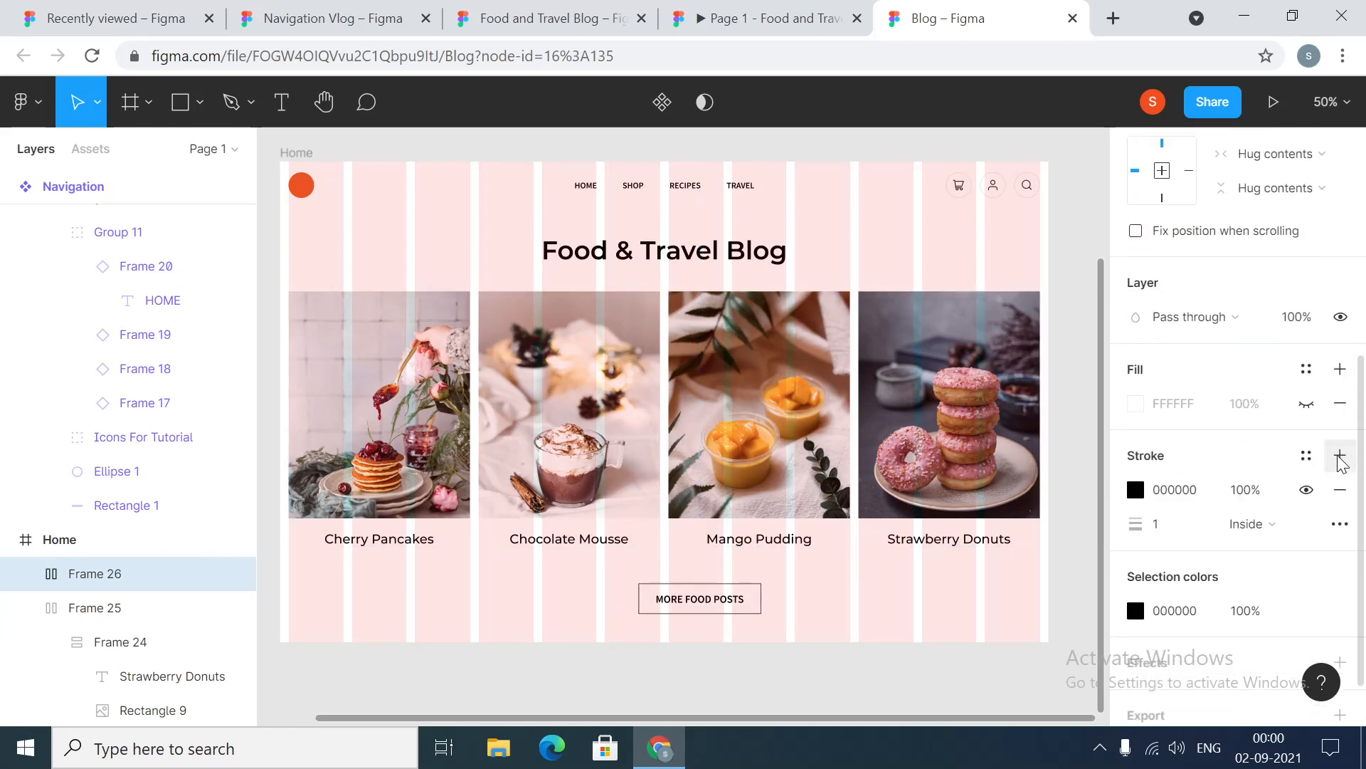
left_click(858, 653)
left_click(676, 600)
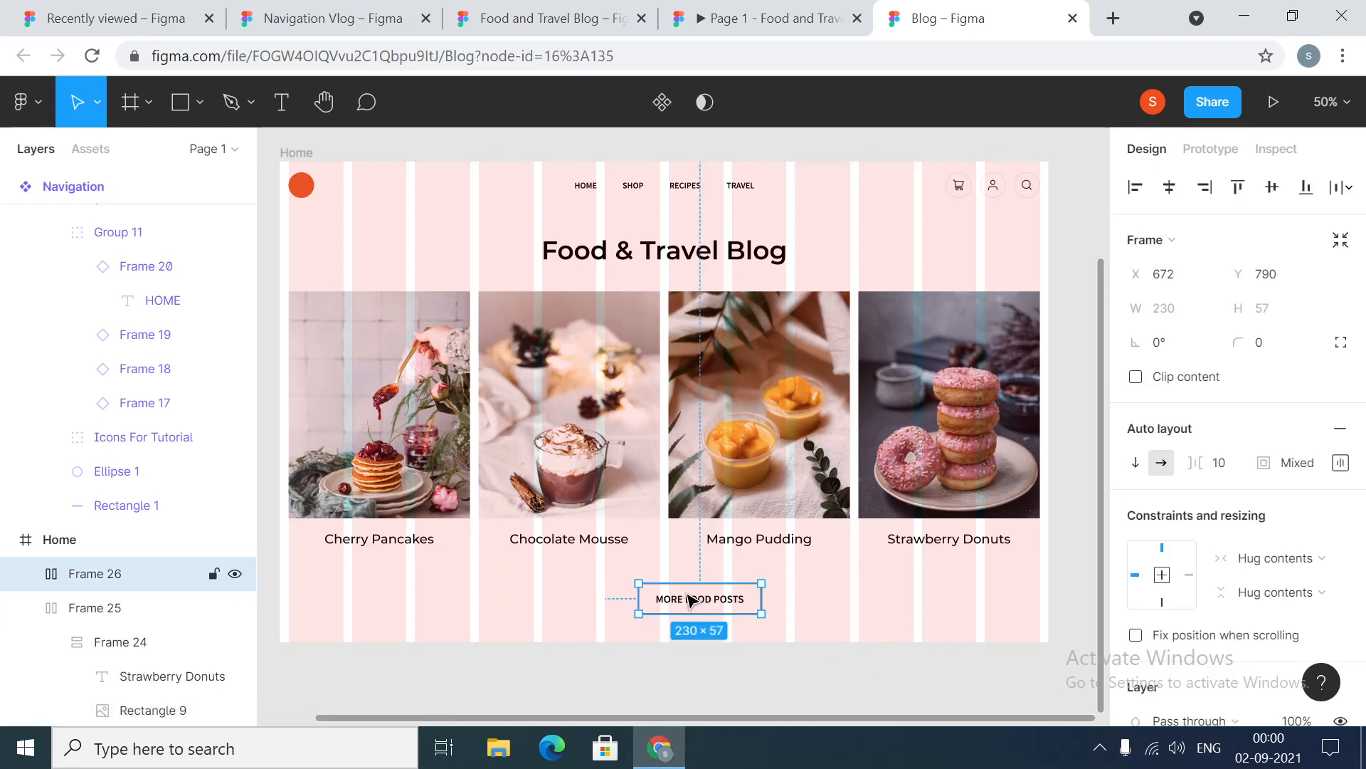
left_click(1170, 186)
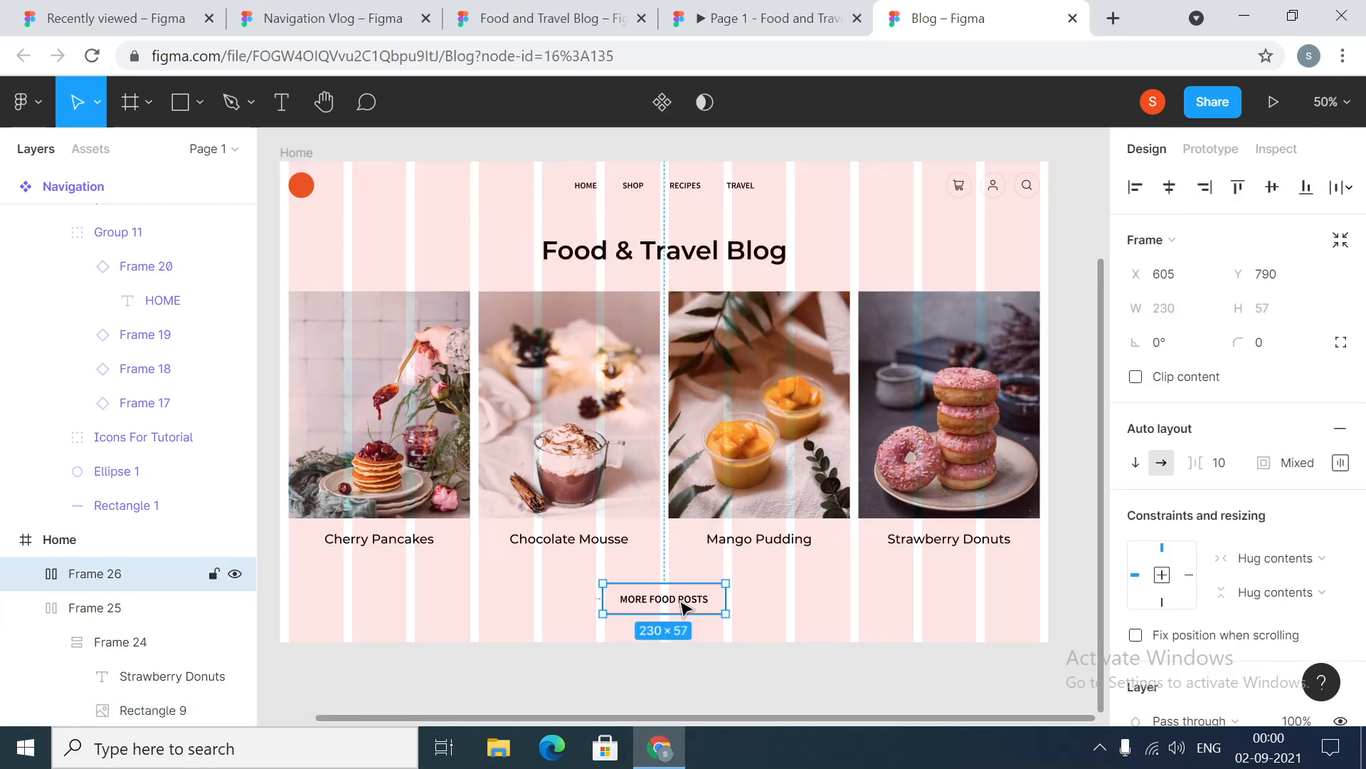
Set the vertical spacing between the frame of four cards and the "MORE FOOD POSTS" button to 24
left_click(694, 513)
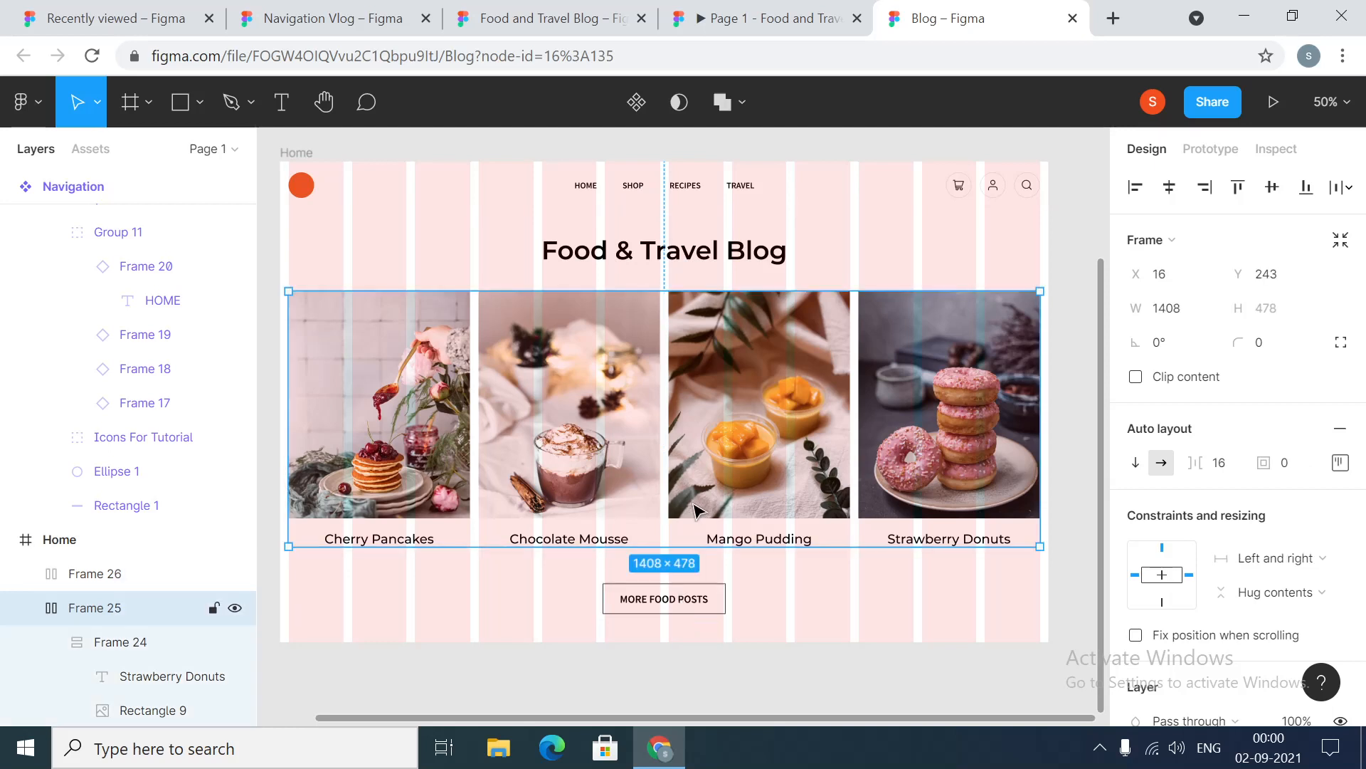
left_click(694, 605, "shift")
left_click(1169, 416)
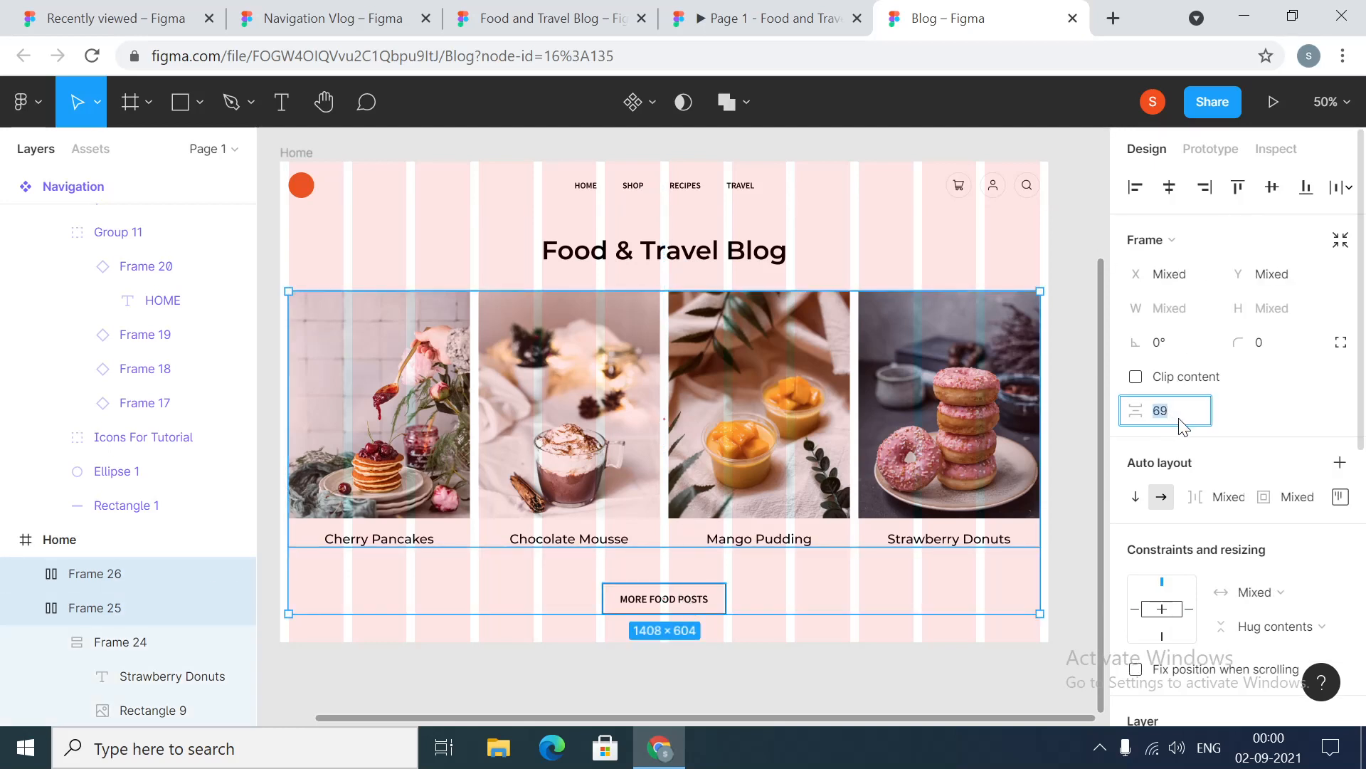
key("Return")
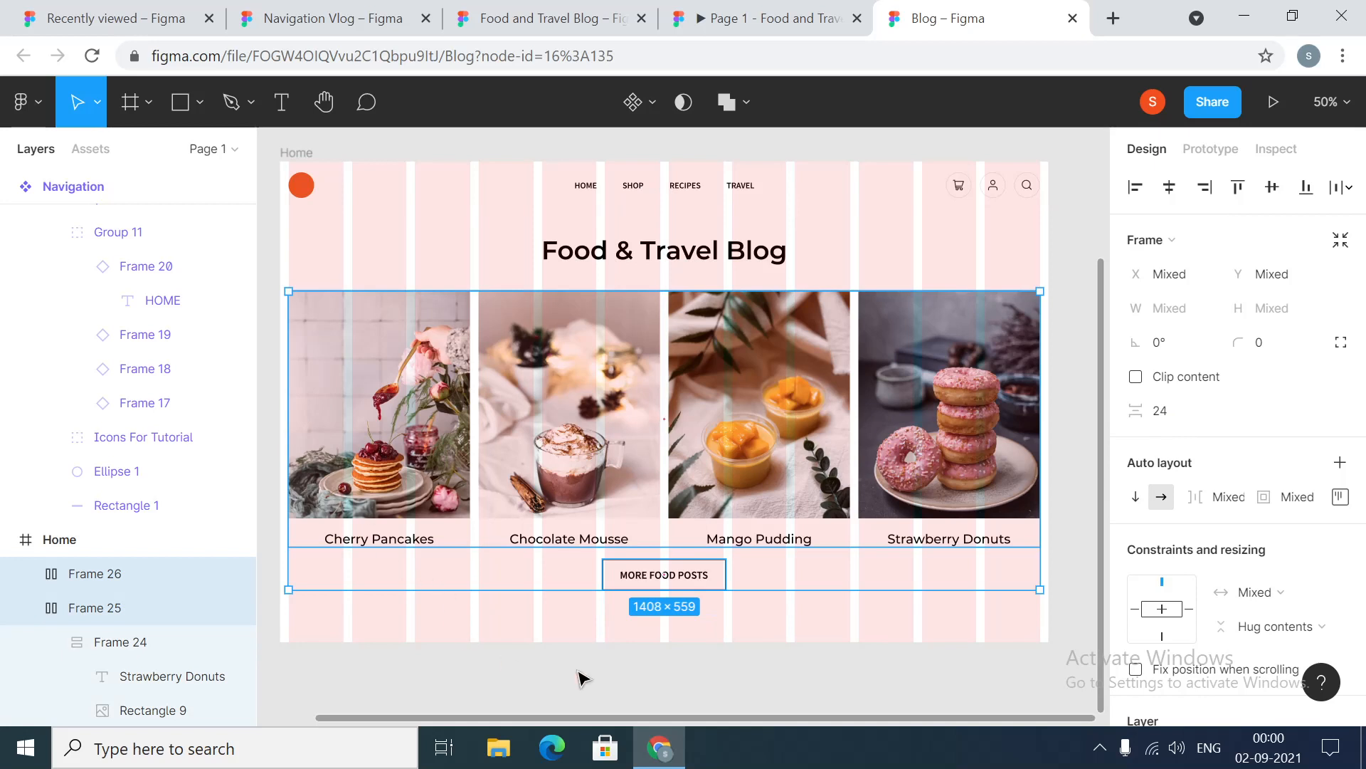
left_click(680, 673)
Set the vertical spacing between the frame of four cards and the "MORE FOOD POSTS" button to 48
left_click(669, 534)
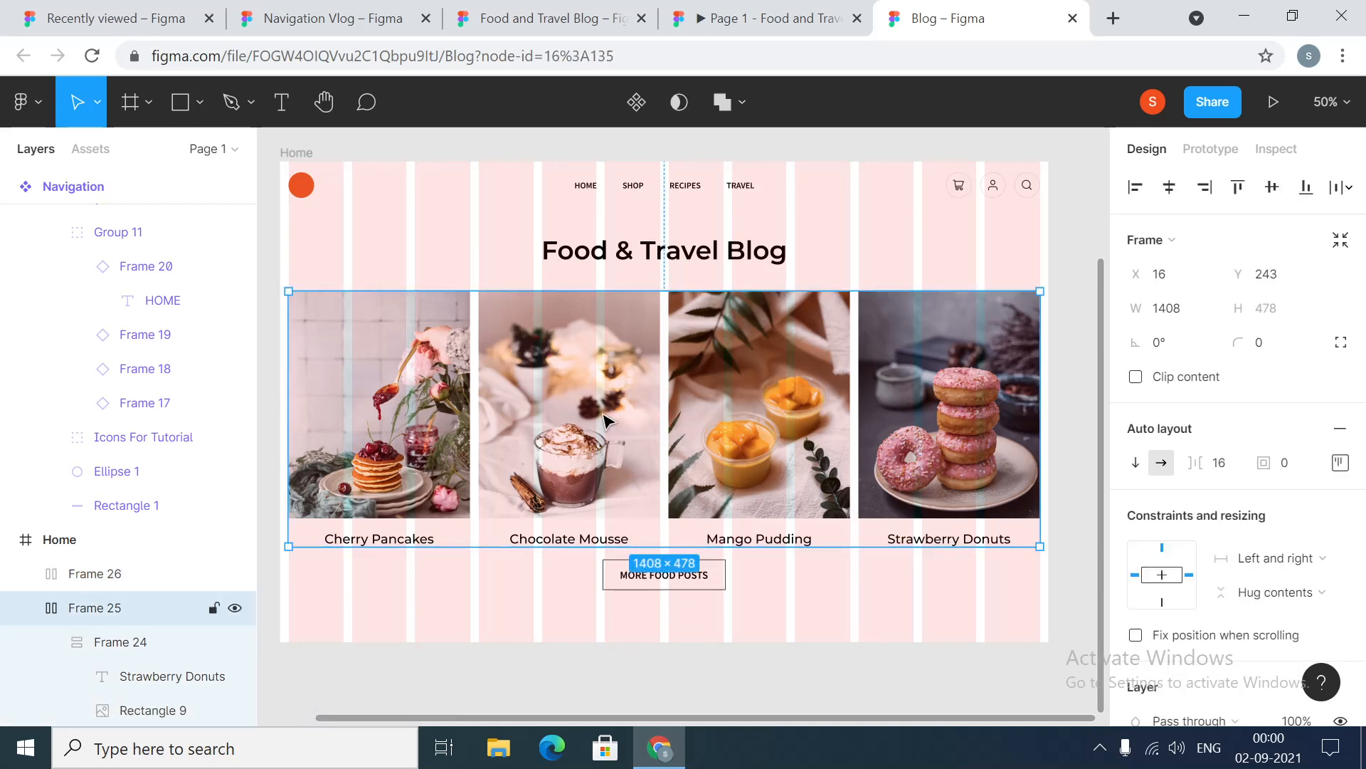
left_click(663, 582, "shift")
left_click(1169, 420)
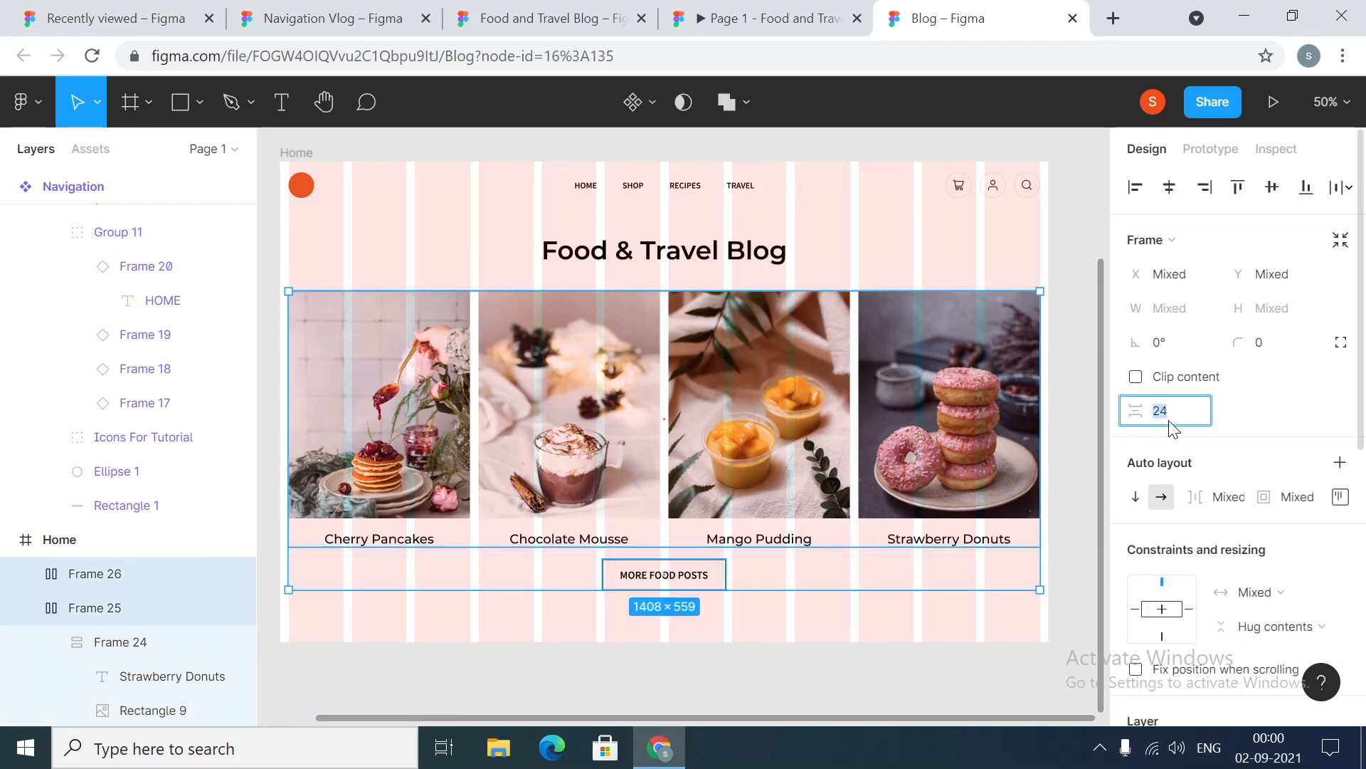
type("48")
key("Return")
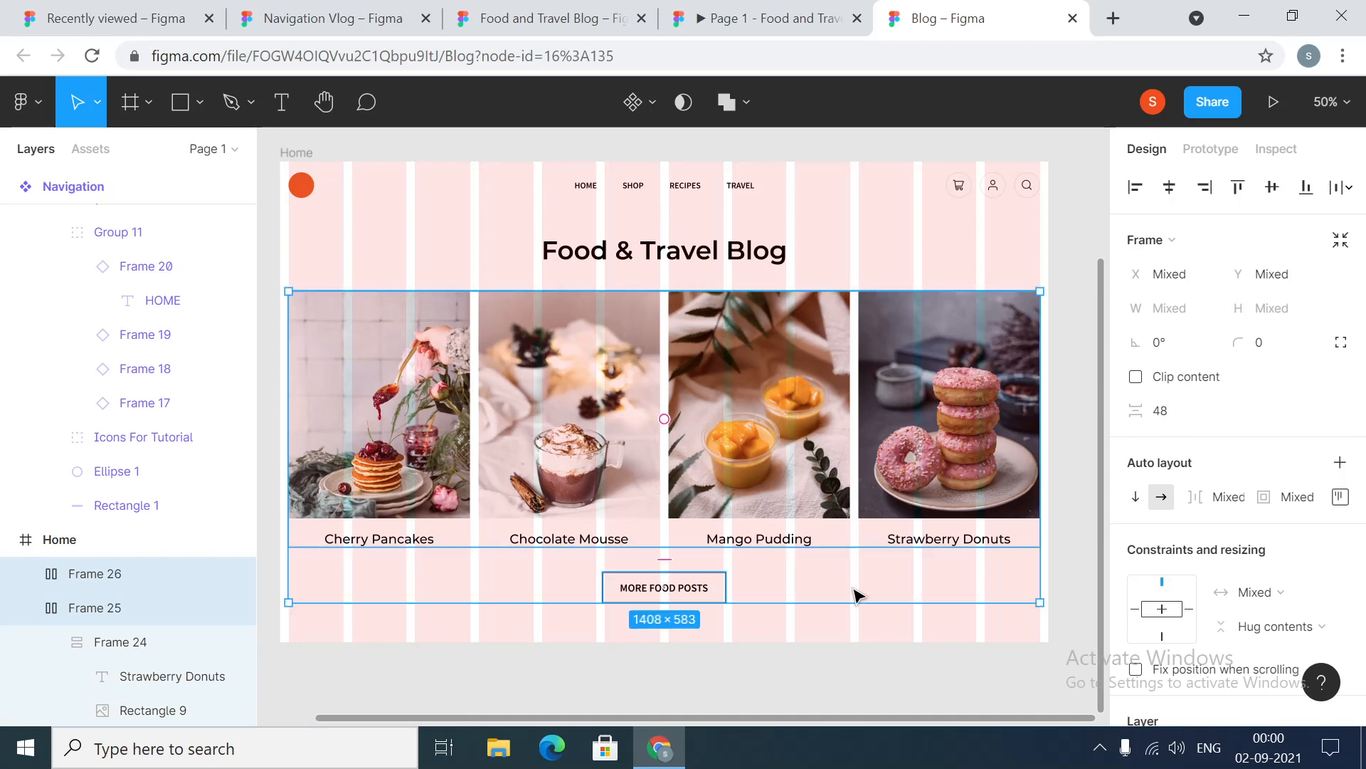
left_click(817, 683)
Set the horizontal constraint of the "MORE FOOD POSTS" button frame to Center
left_click(689, 592)
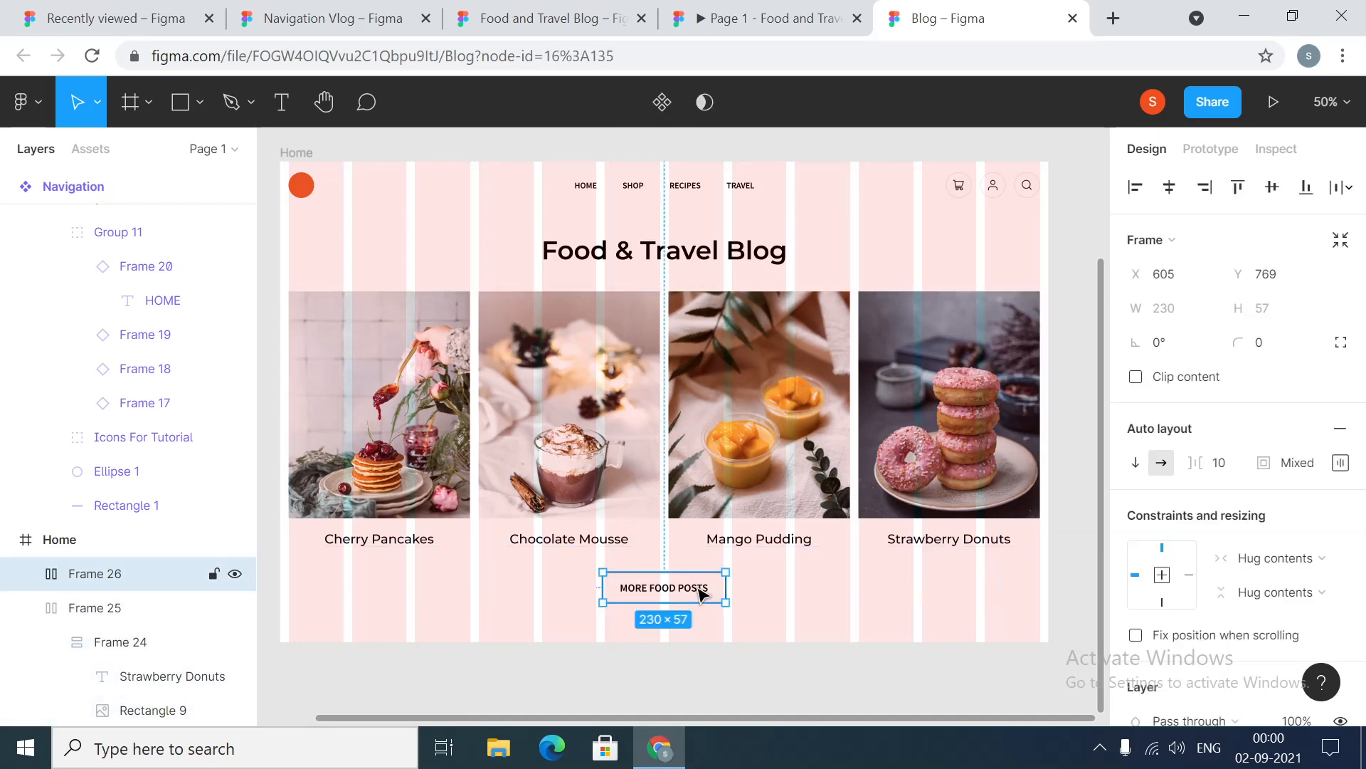
left_click(1318, 557)
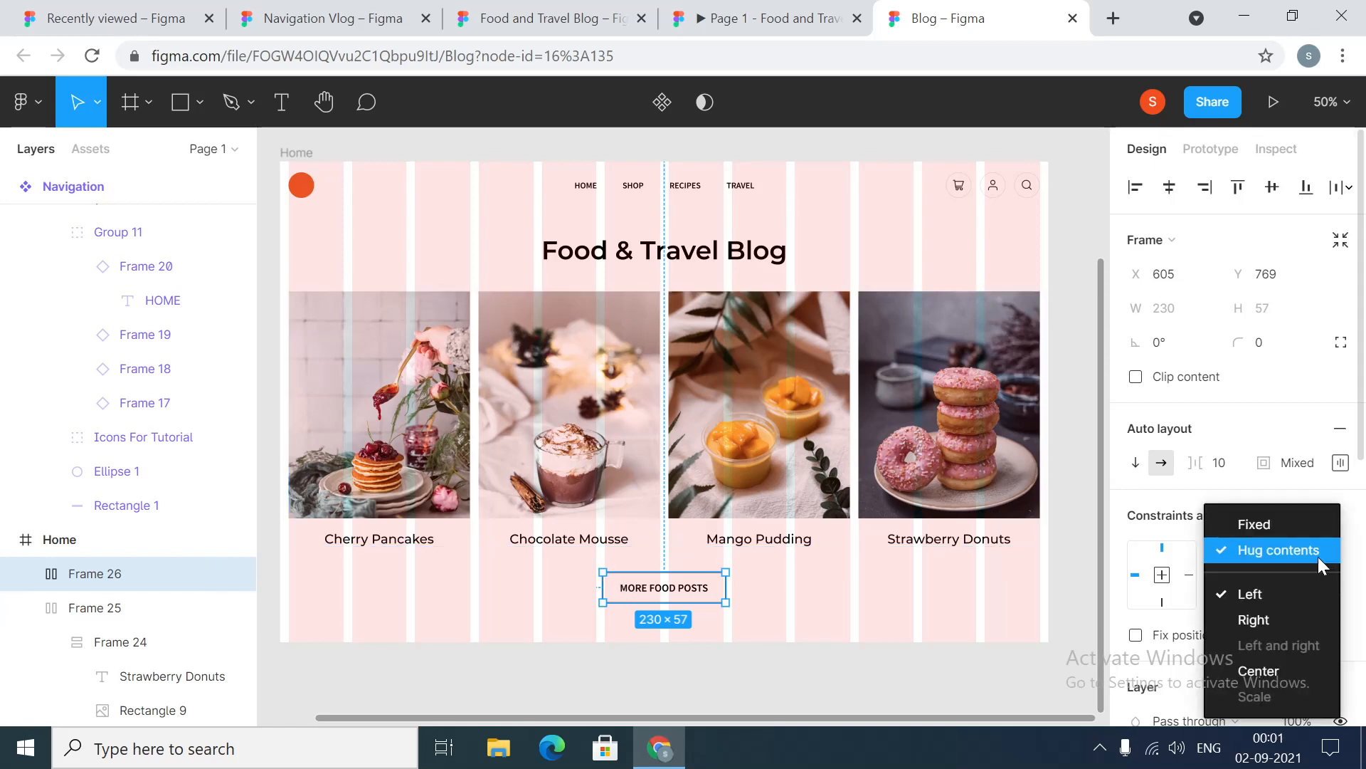
left_click(1261, 672)
left_click(961, 687)
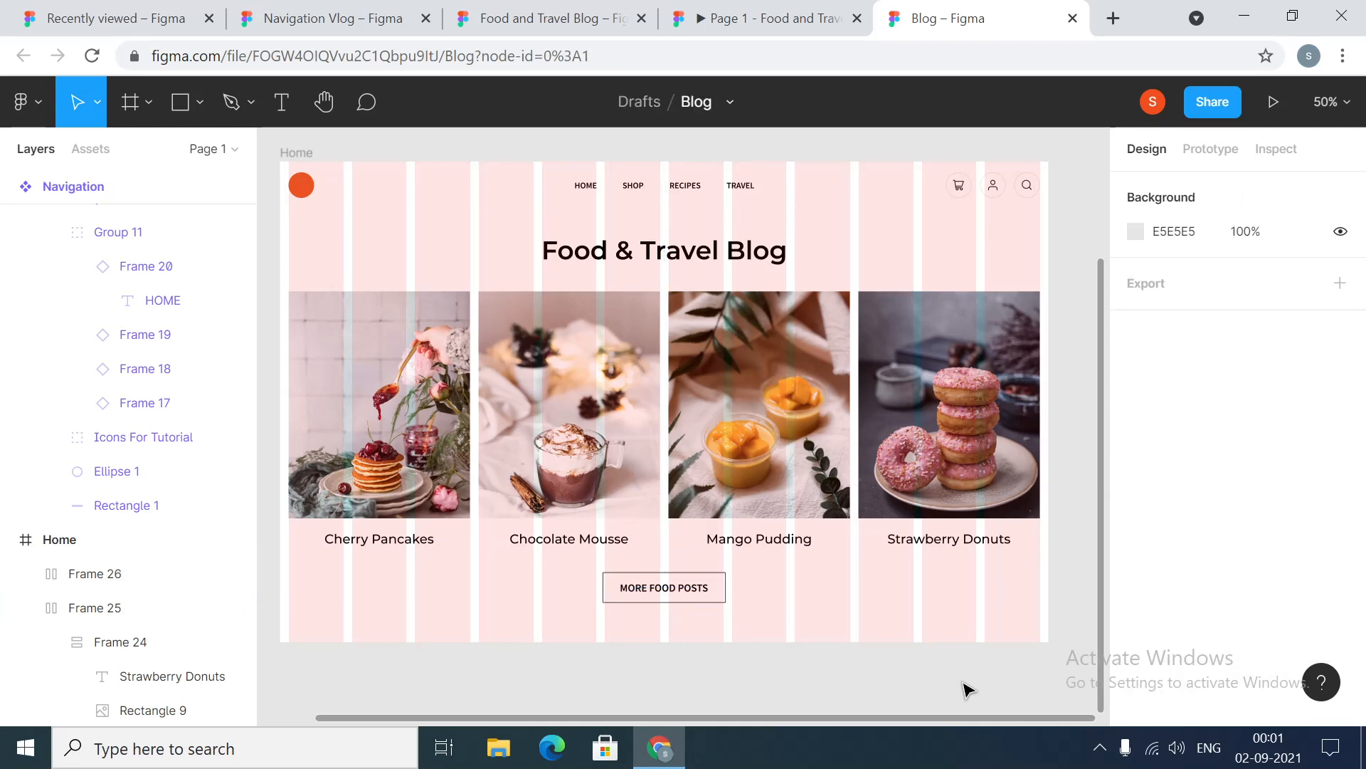
Test the Home frame's responsiveness by narrowing it from its left edge, and reset its width to 1440
left_click(298, 153)
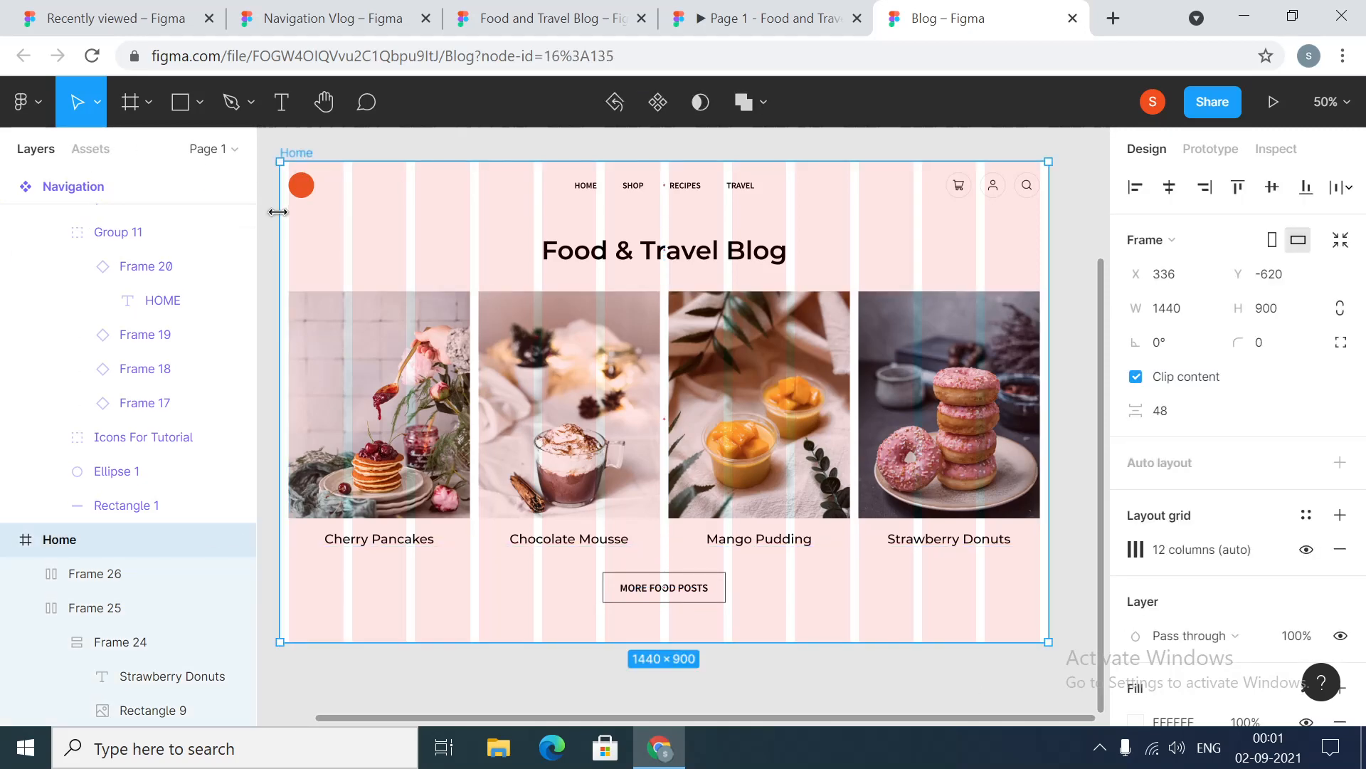
left_click_drag(282, 207, 314, 225)
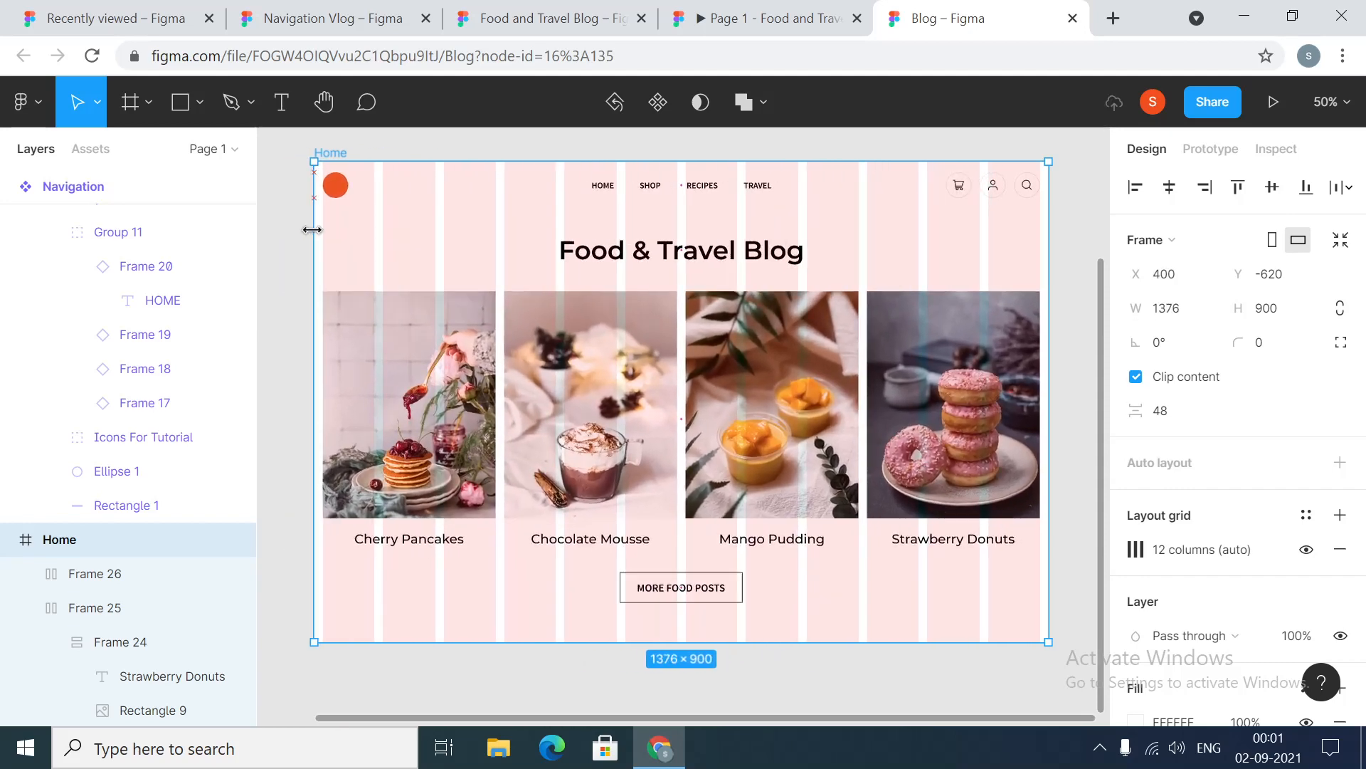
double_click(1178, 321)
type("144")
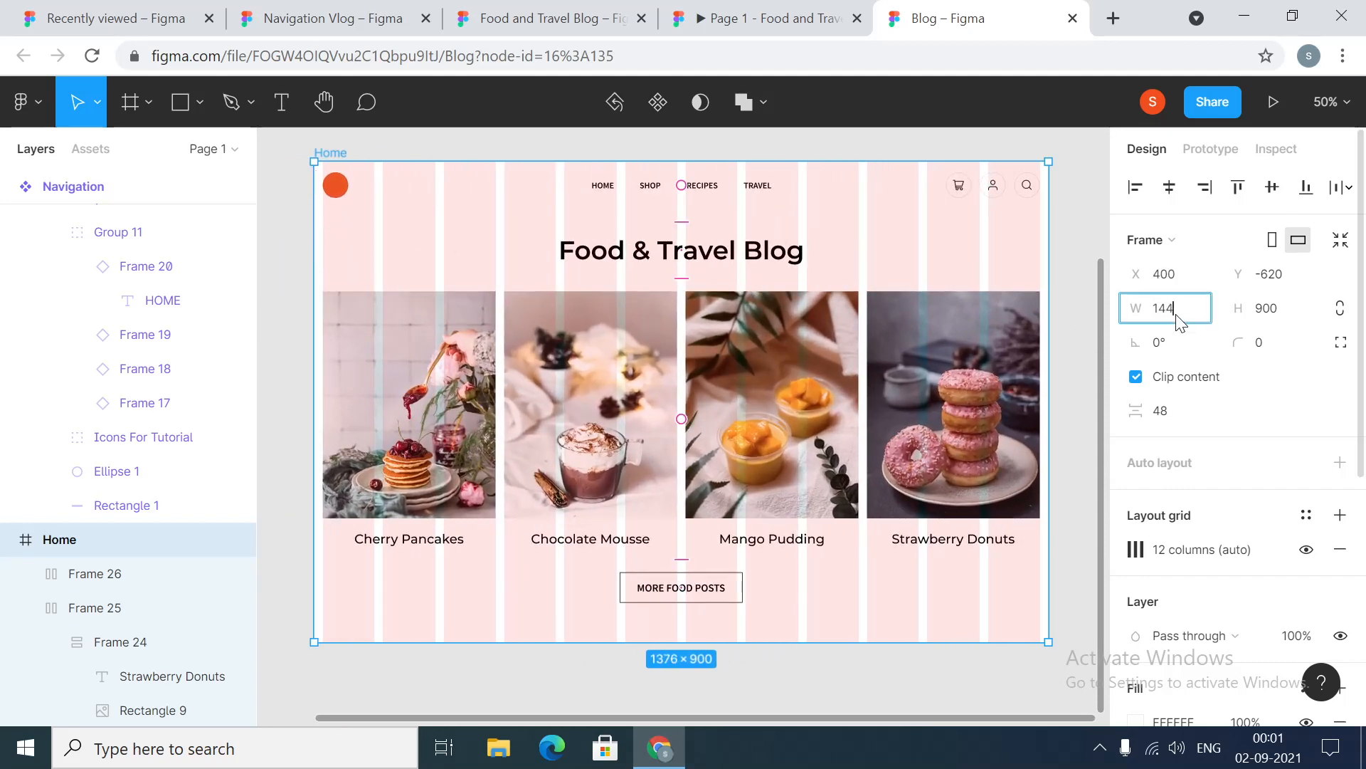
type("0")
key("Return")
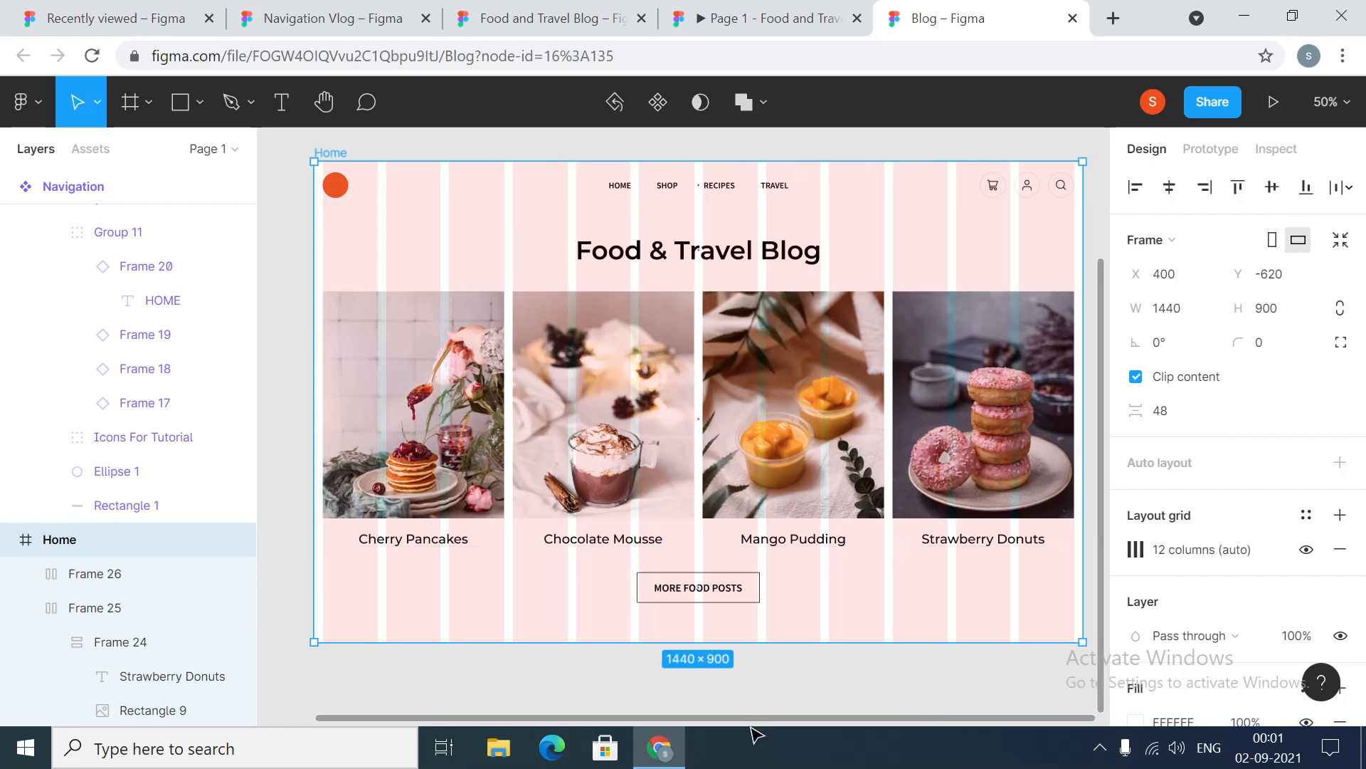
left_click_drag(758, 723, 795, 718)
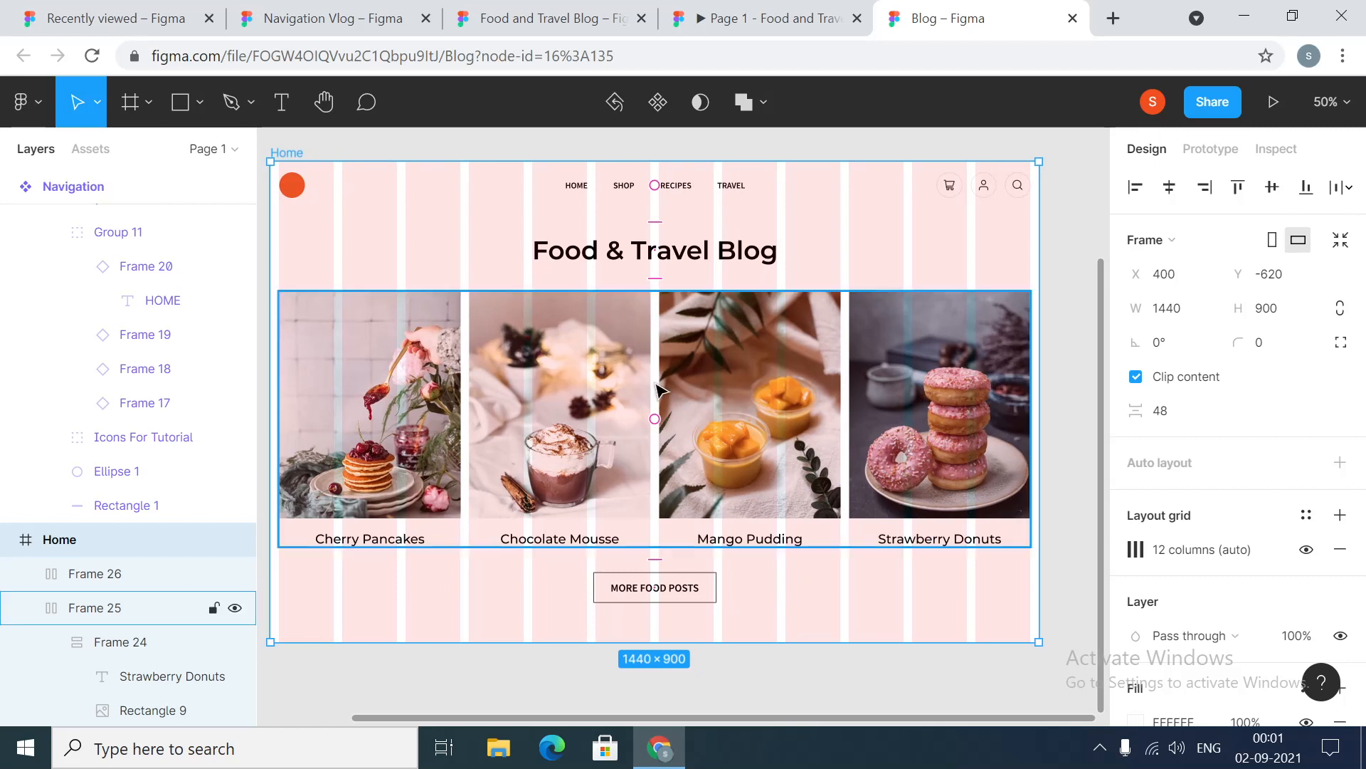
scroll(600, 247, "down", 1)
scroll(602, 247, "up", 2)
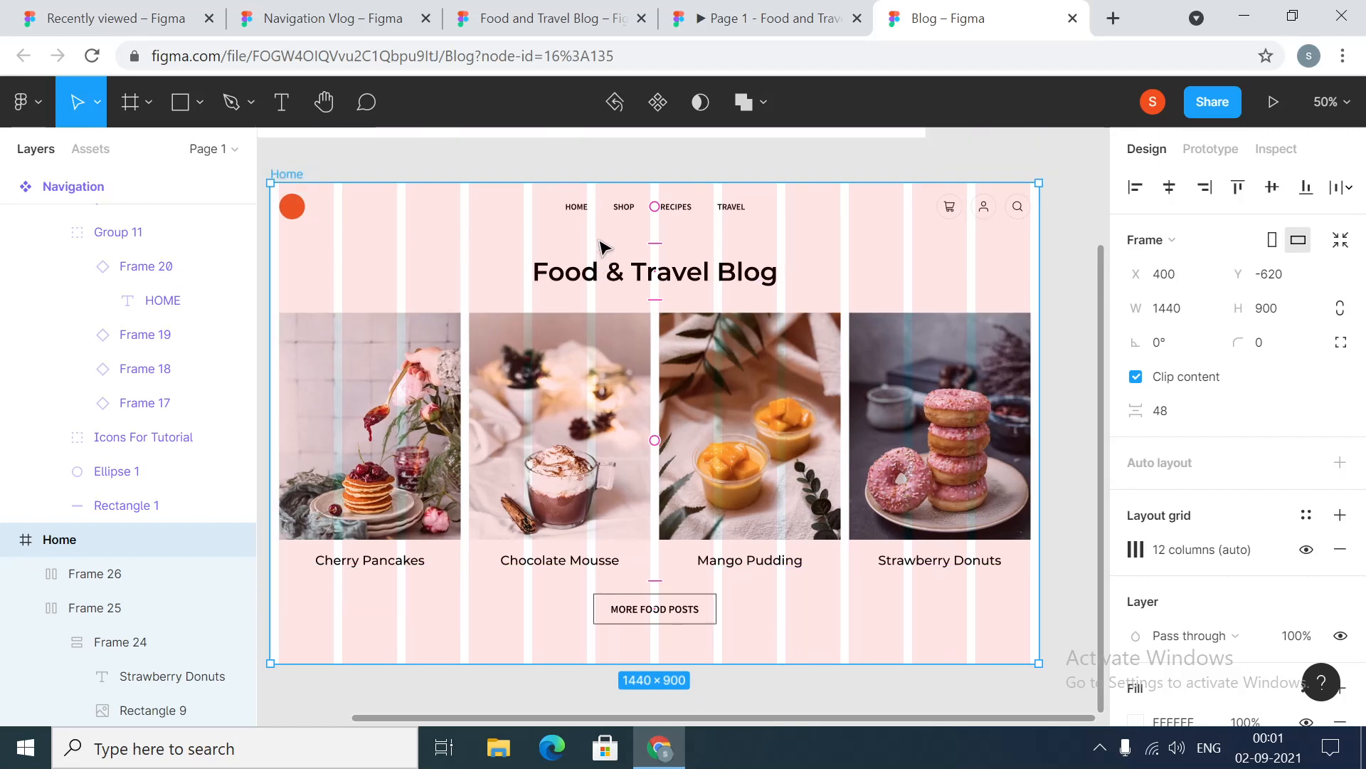
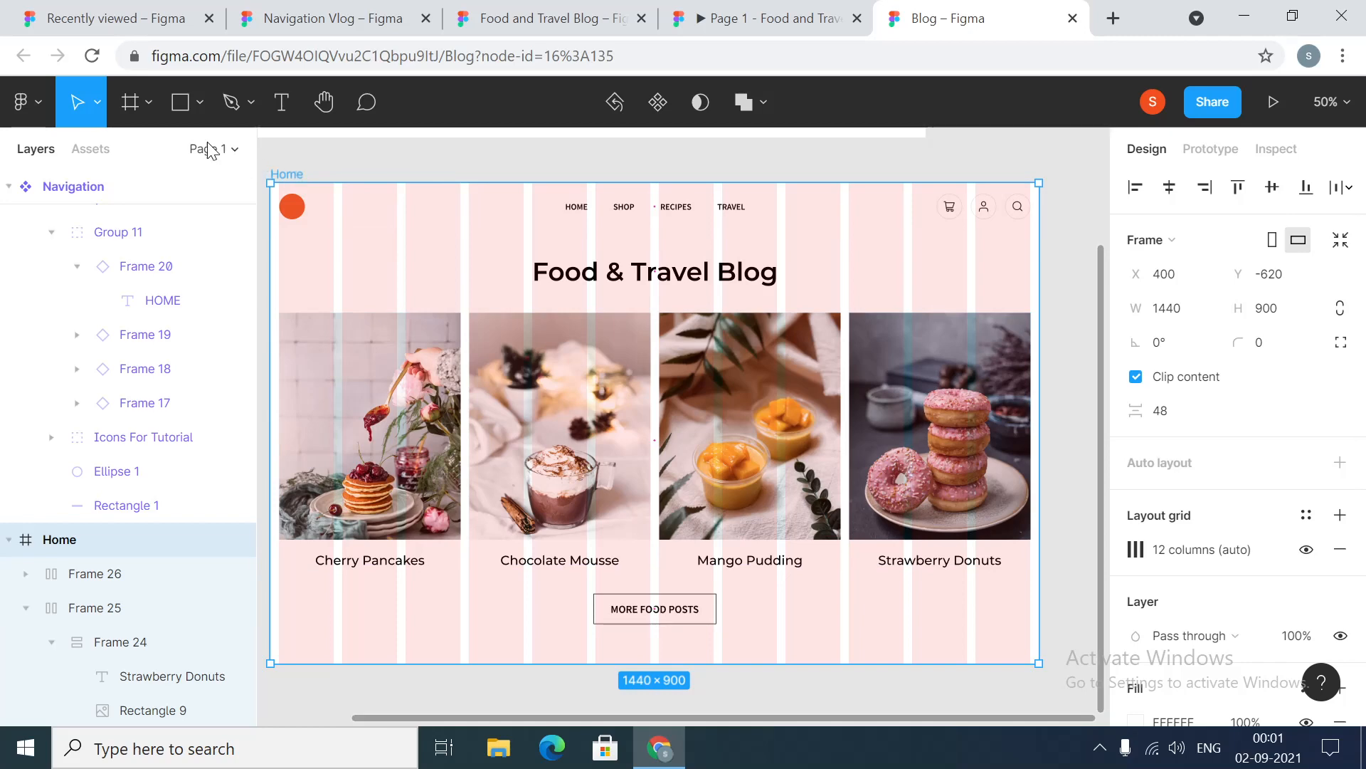
Add a MacBook Pro 1440×900 frame beside the Home frame and rename it Recipes
left_click(147, 100)
left_click(135, 152)
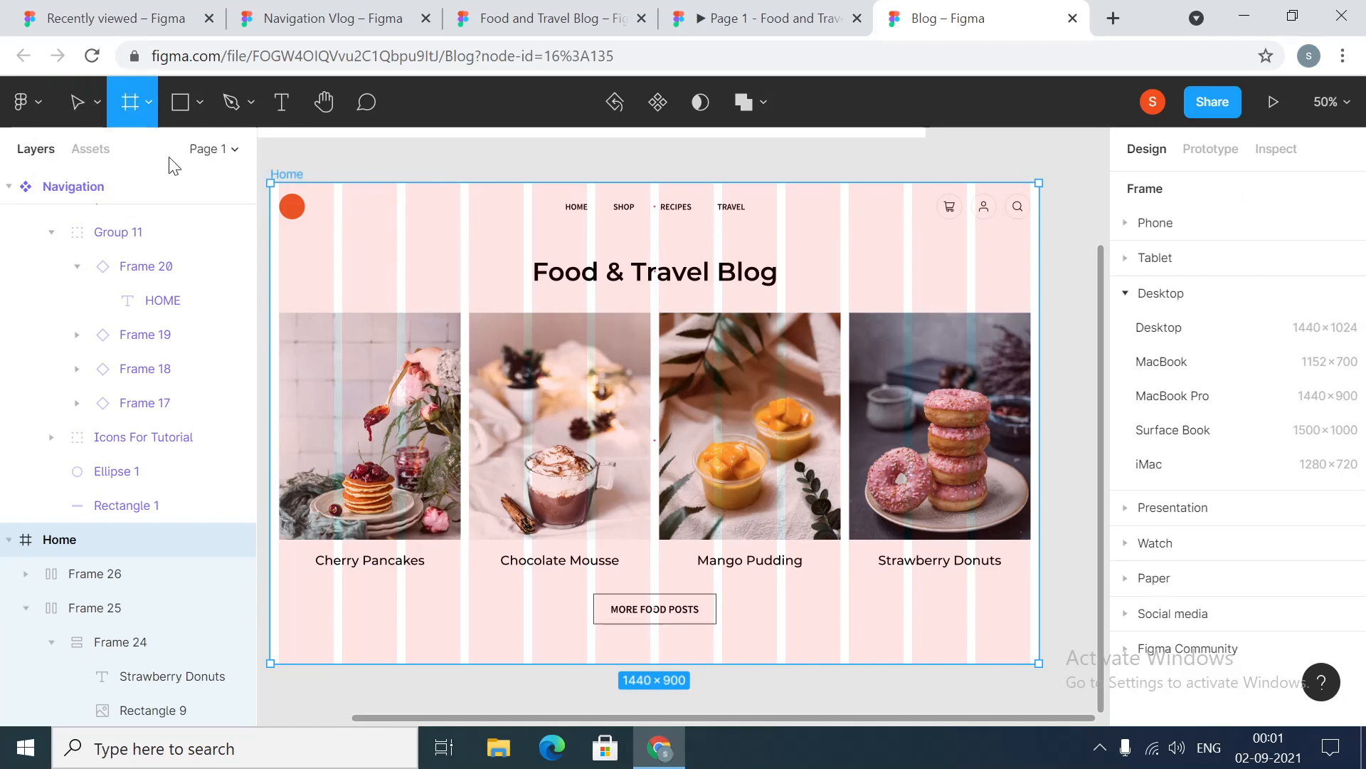
left_click(1204, 397)
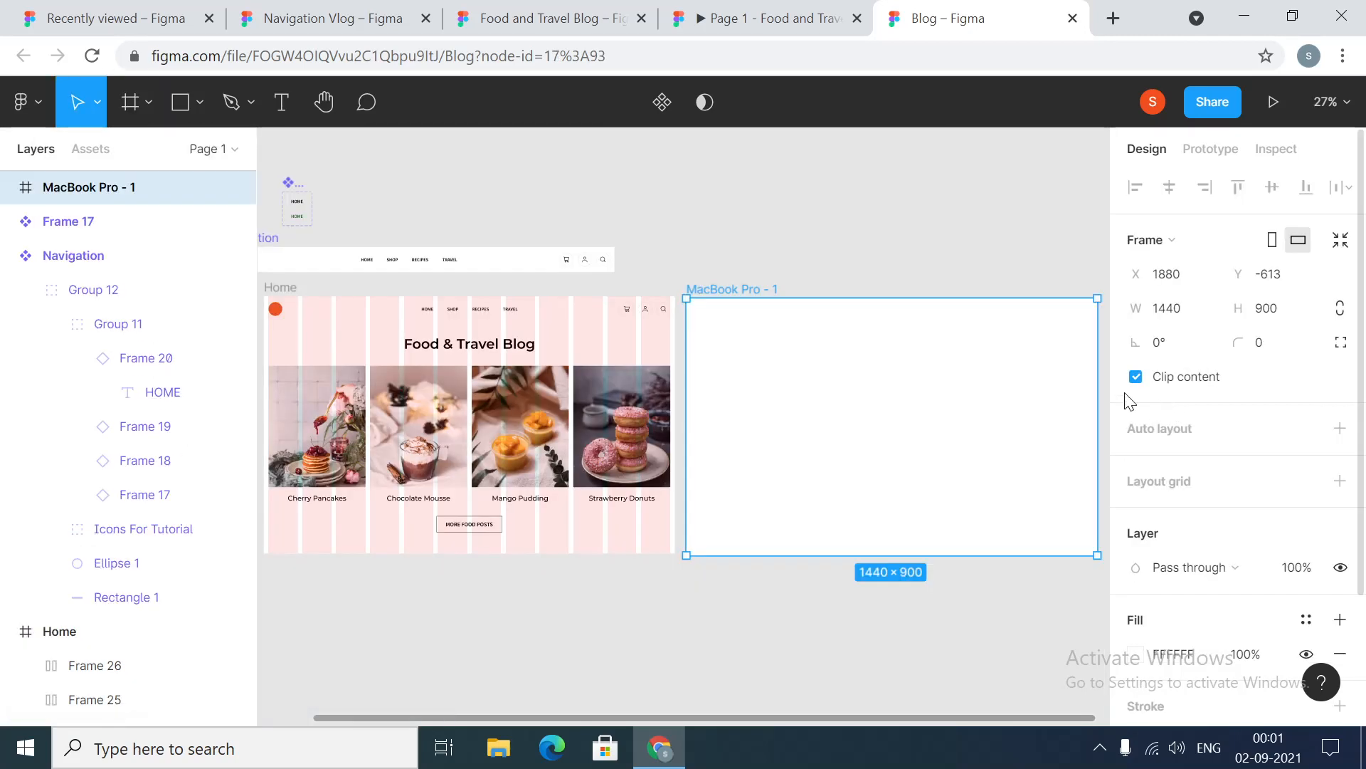
double_click(771, 291)
type("Recipes")
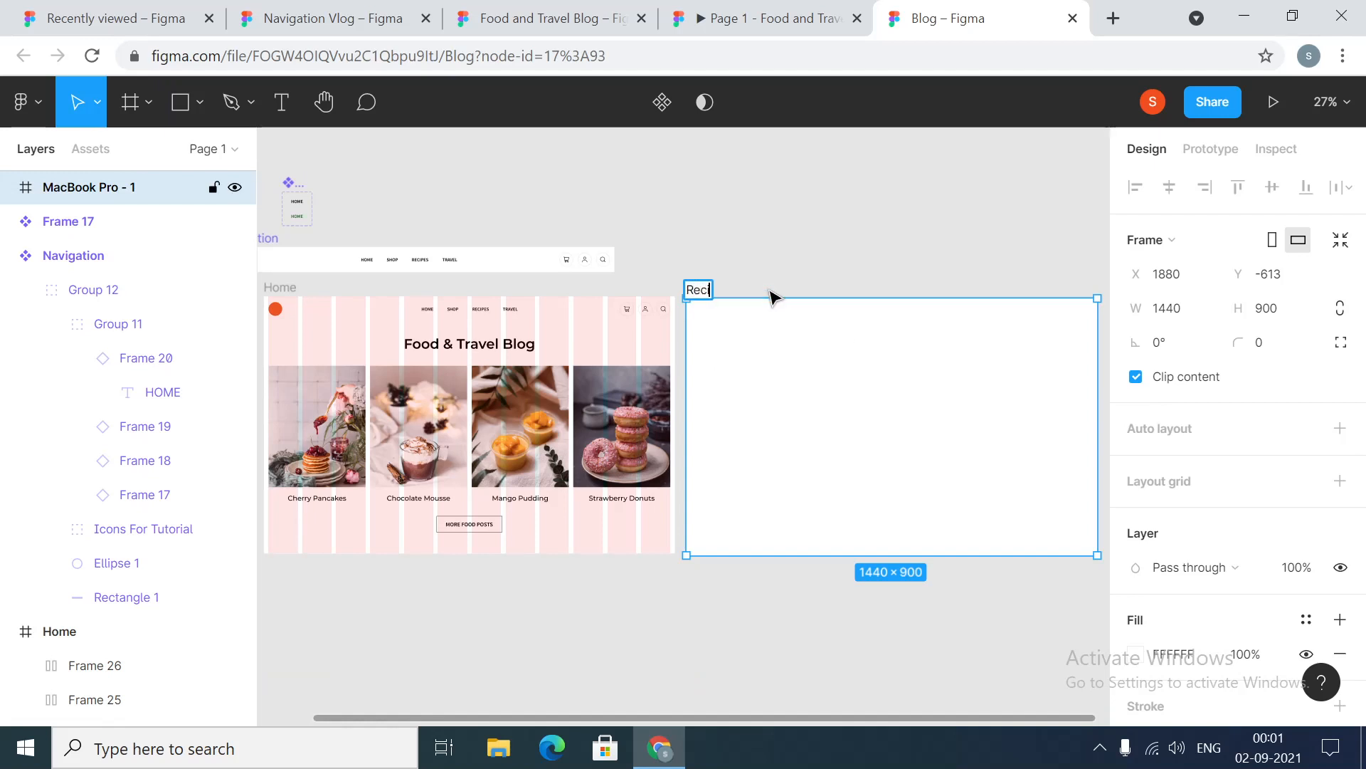
left_click(783, 265)
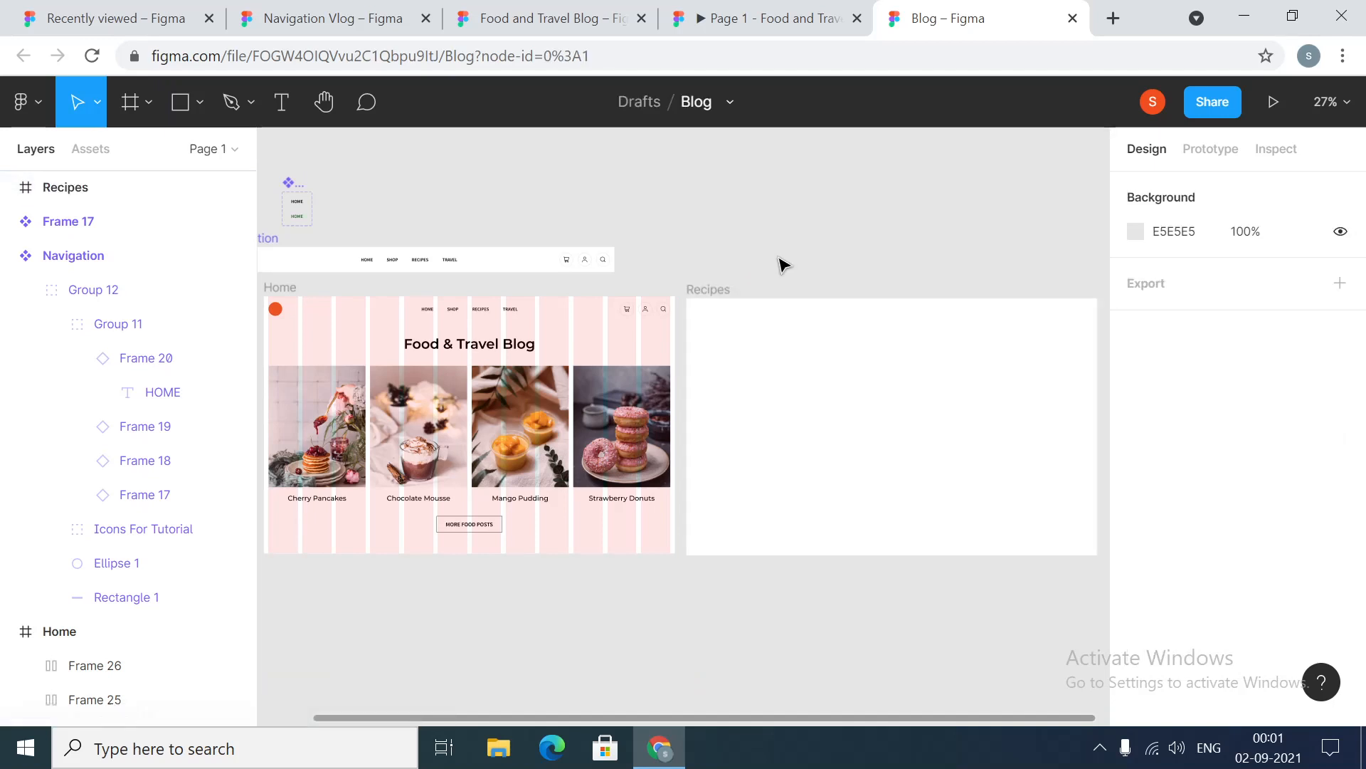
Add a layout grid to the Recipes frame, change it to columns and set the count to 12
left_click(702, 293)
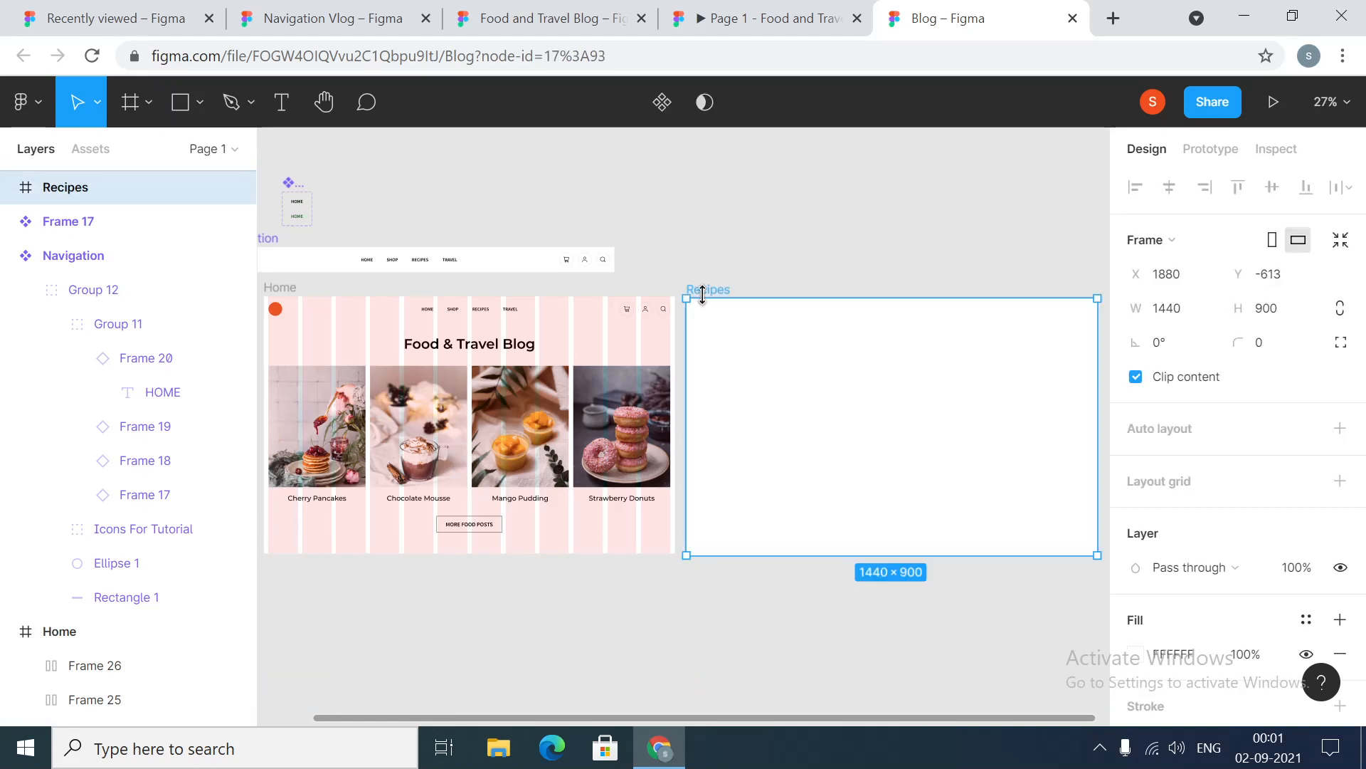
left_click(1340, 481)
left_click(1134, 518)
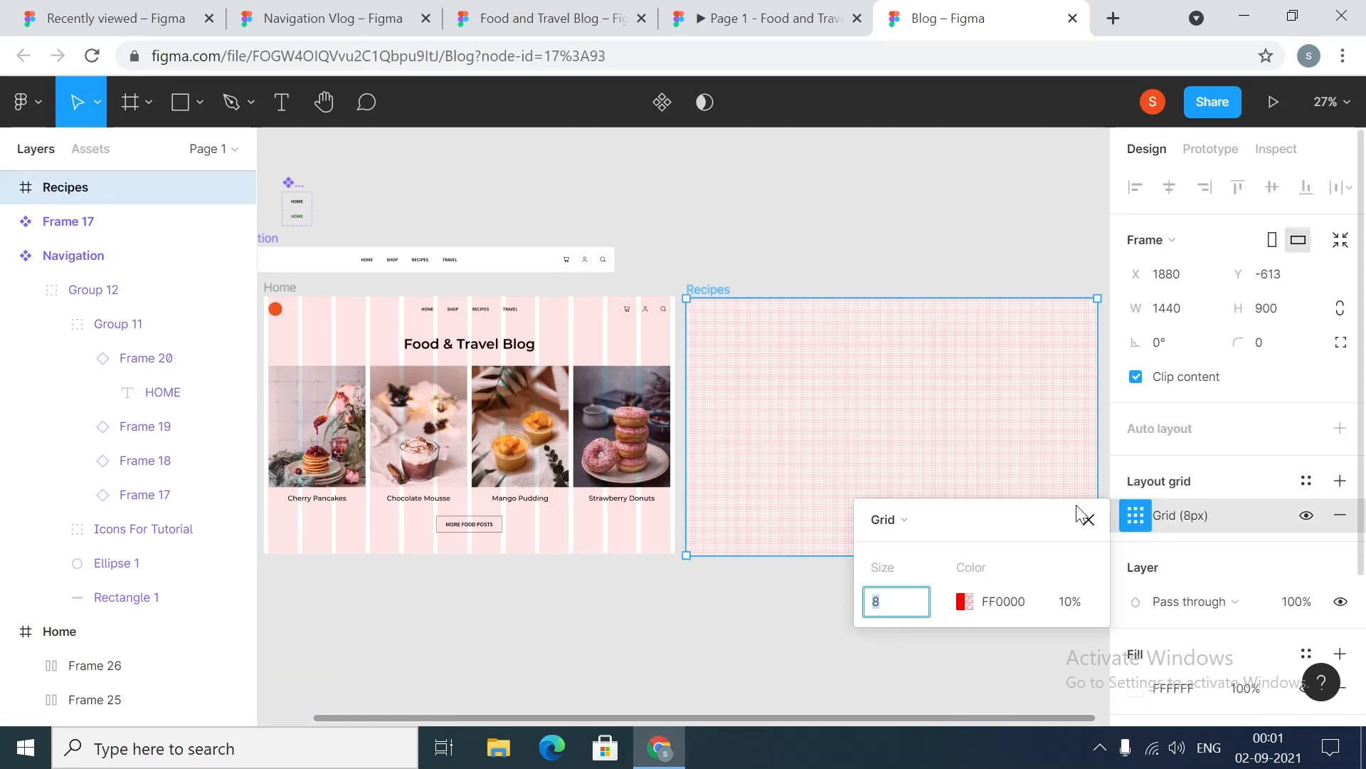
left_click(929, 522)
left_click(915, 552)
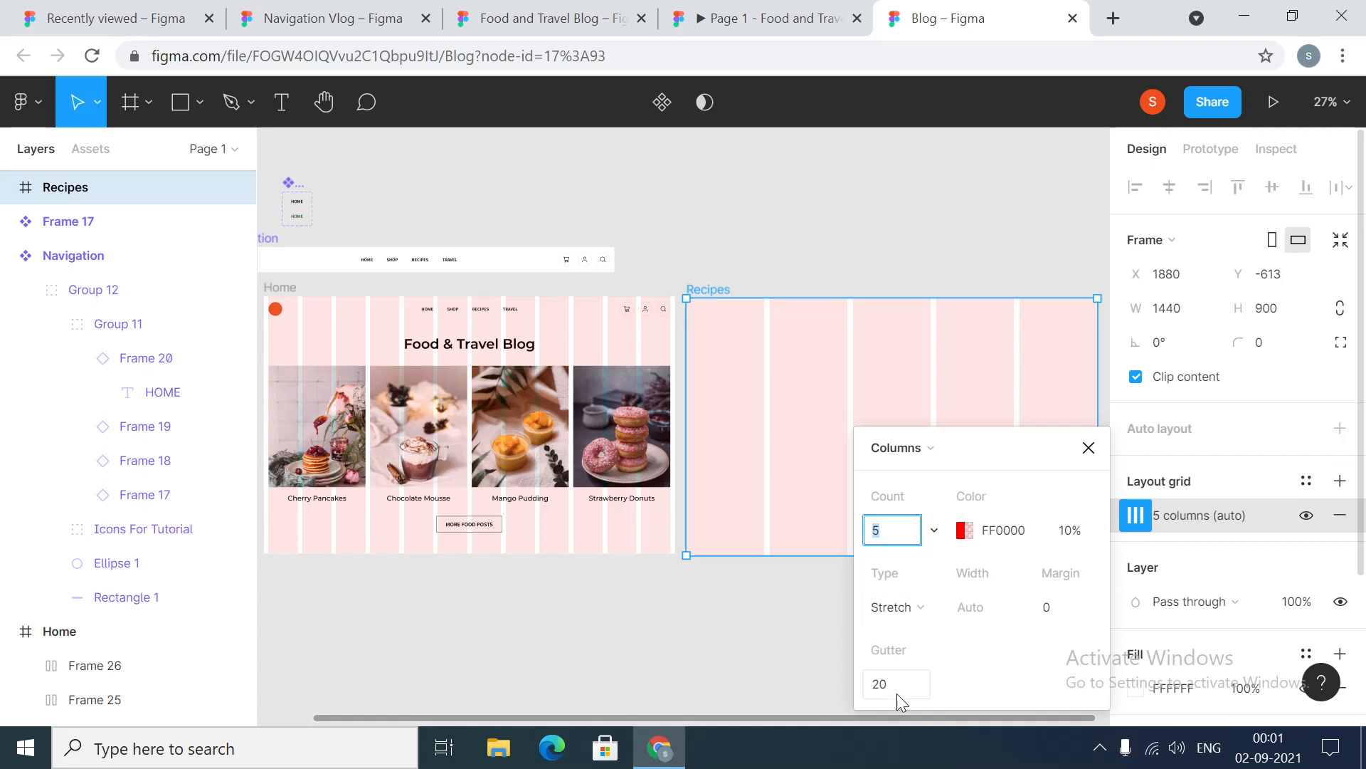
left_click(895, 689)
left_click(886, 530)
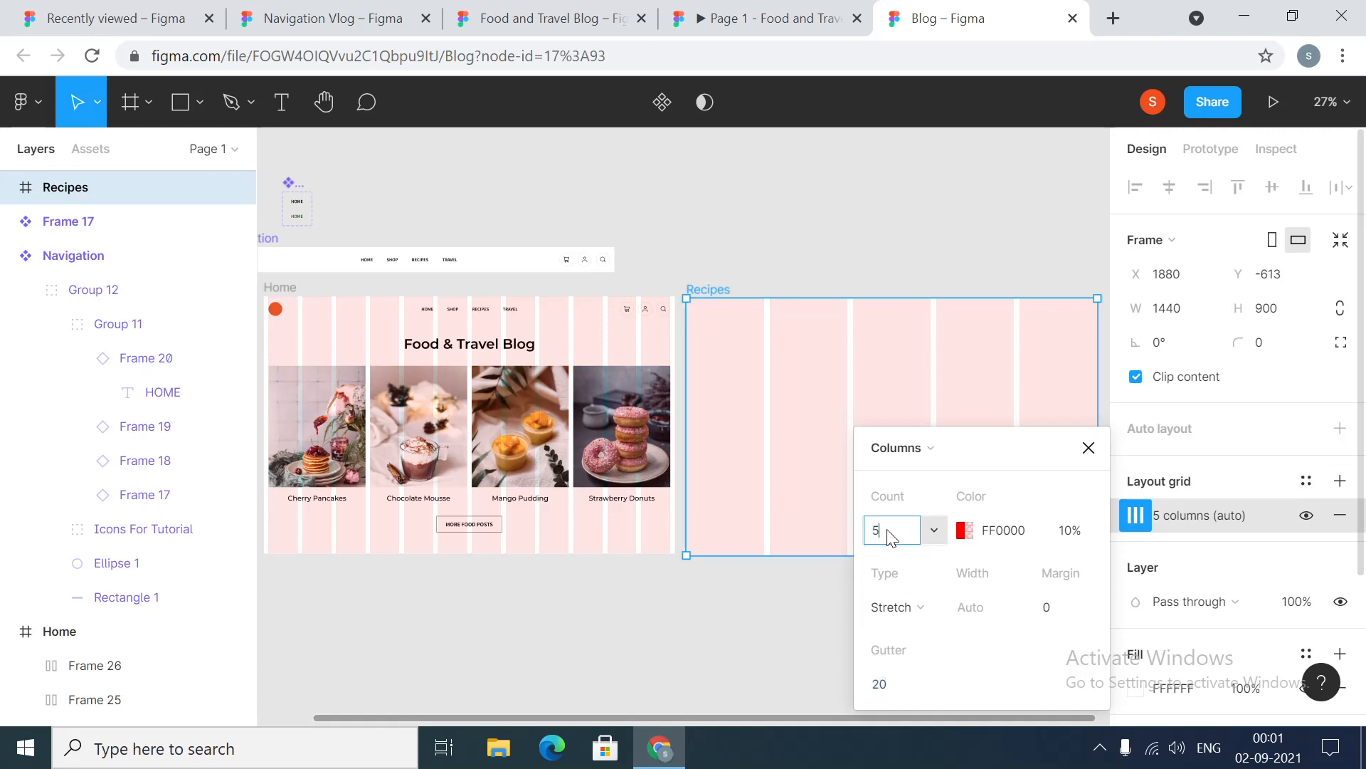
type("12")
Set both the gutter and the margin of the Recipes frame's column grid to 16
left_click(902, 686)
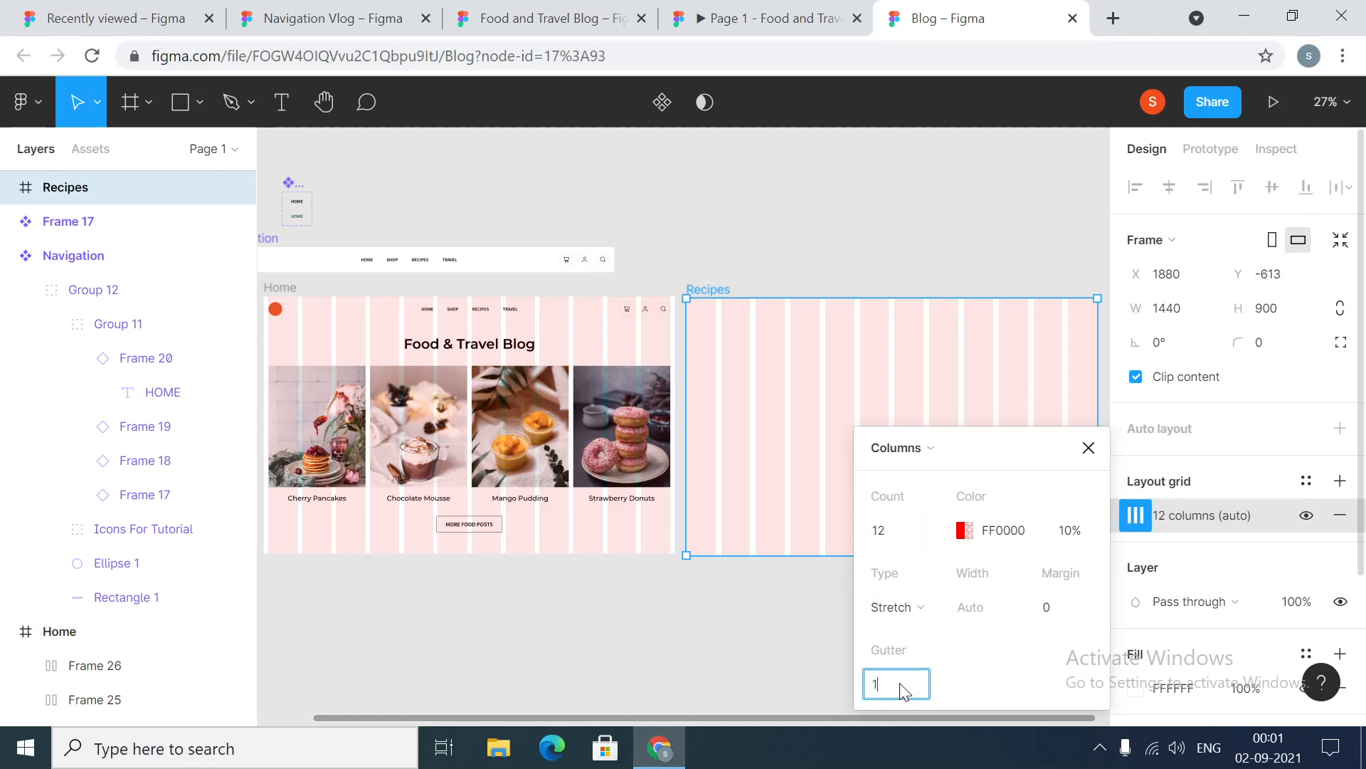
type("16")
left_click(1067, 610)
type("16")
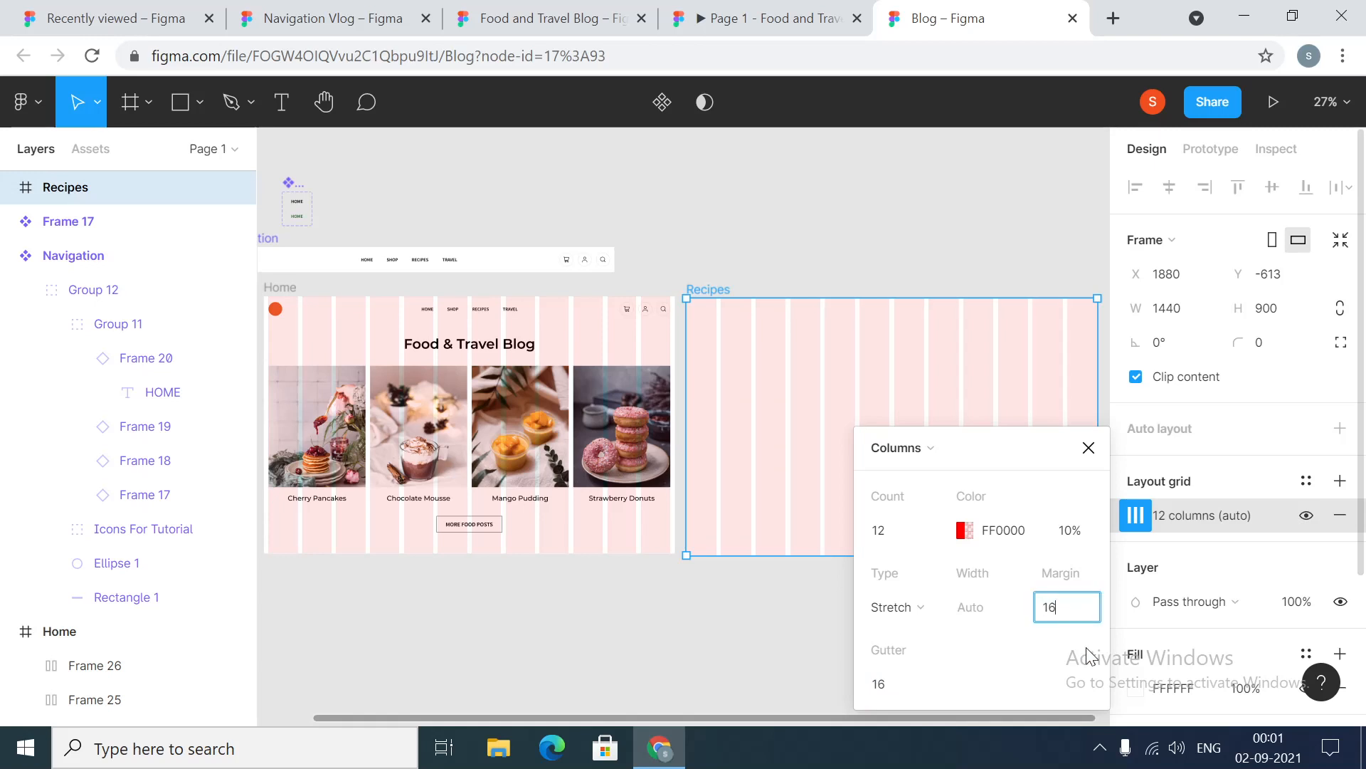
key("Return")
left_click(1089, 448)
left_click(819, 256)
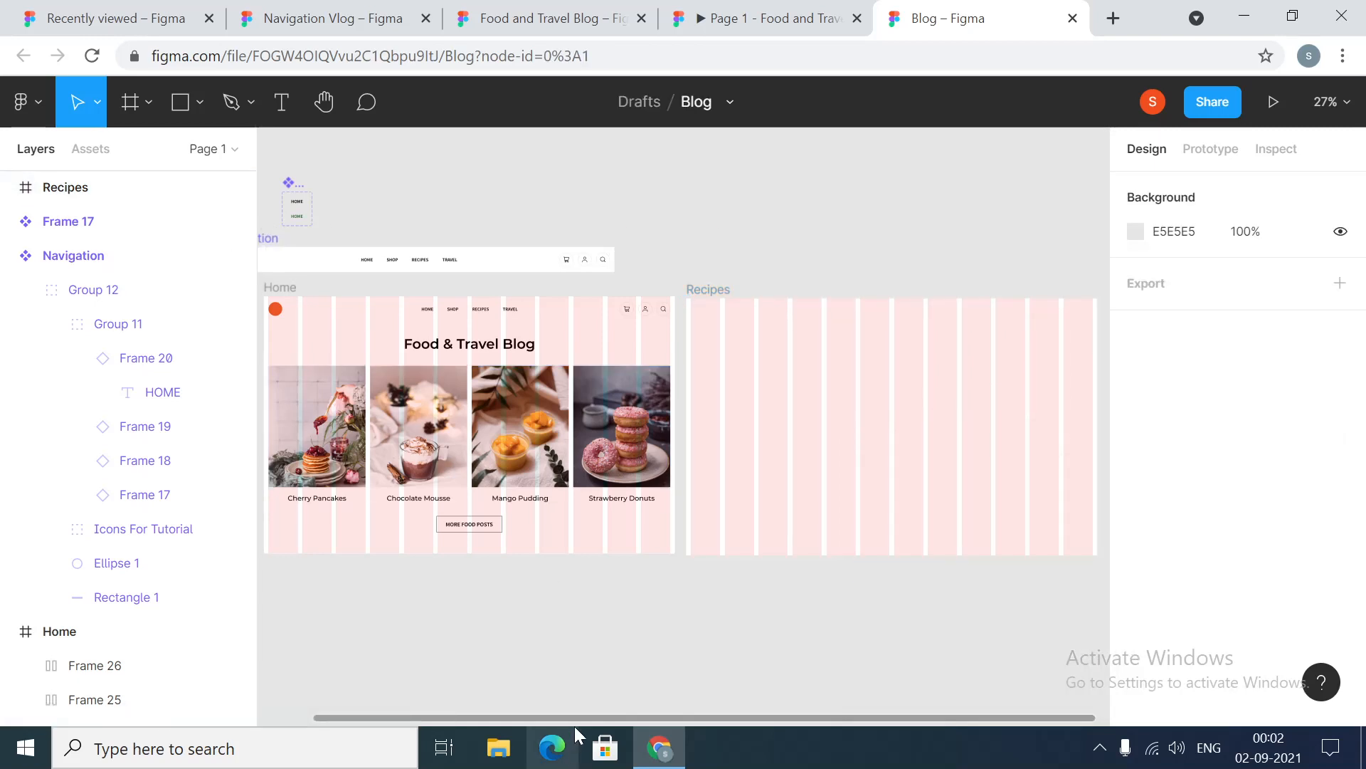
Place an instance of the Navigation component in the Recipes frame, flush with the frame's left and top edges
left_click_drag(575, 719, 525, 720)
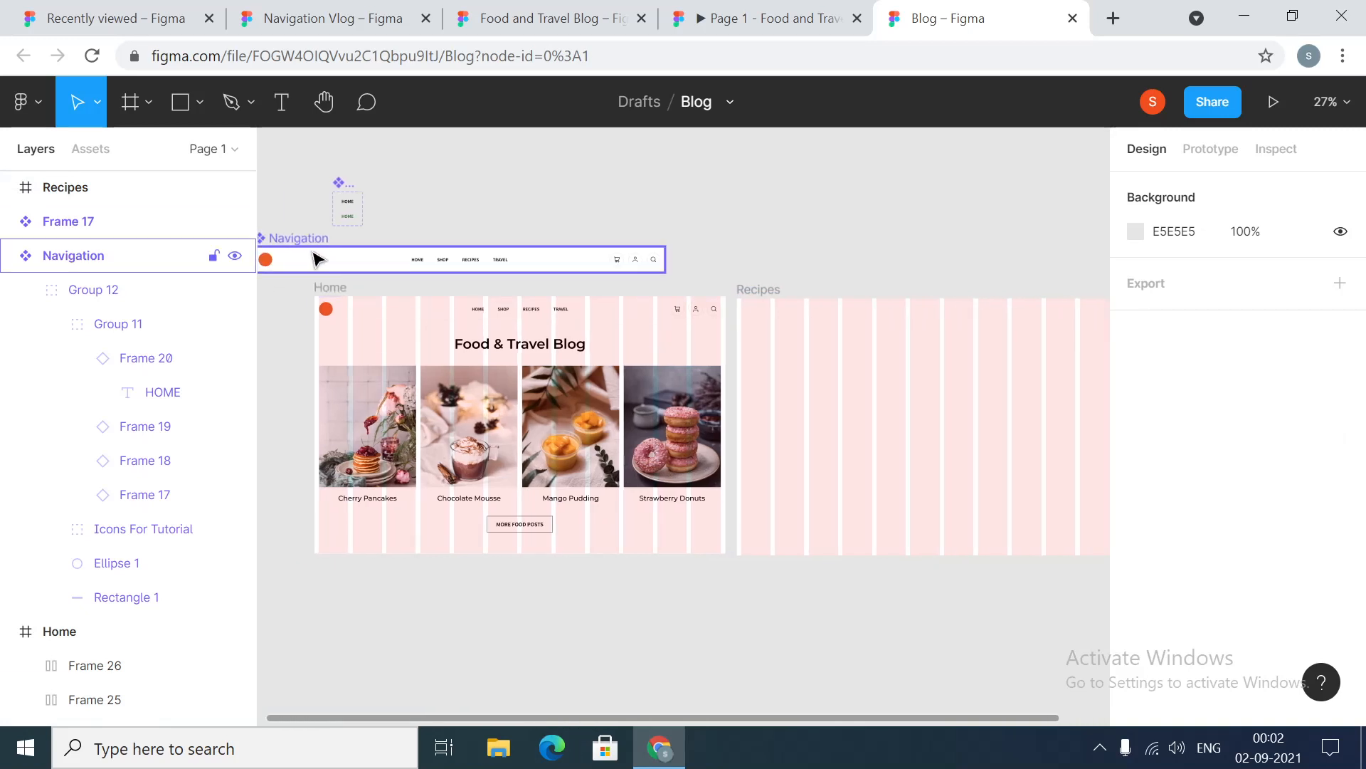
left_click_drag(318, 257, 802, 331)
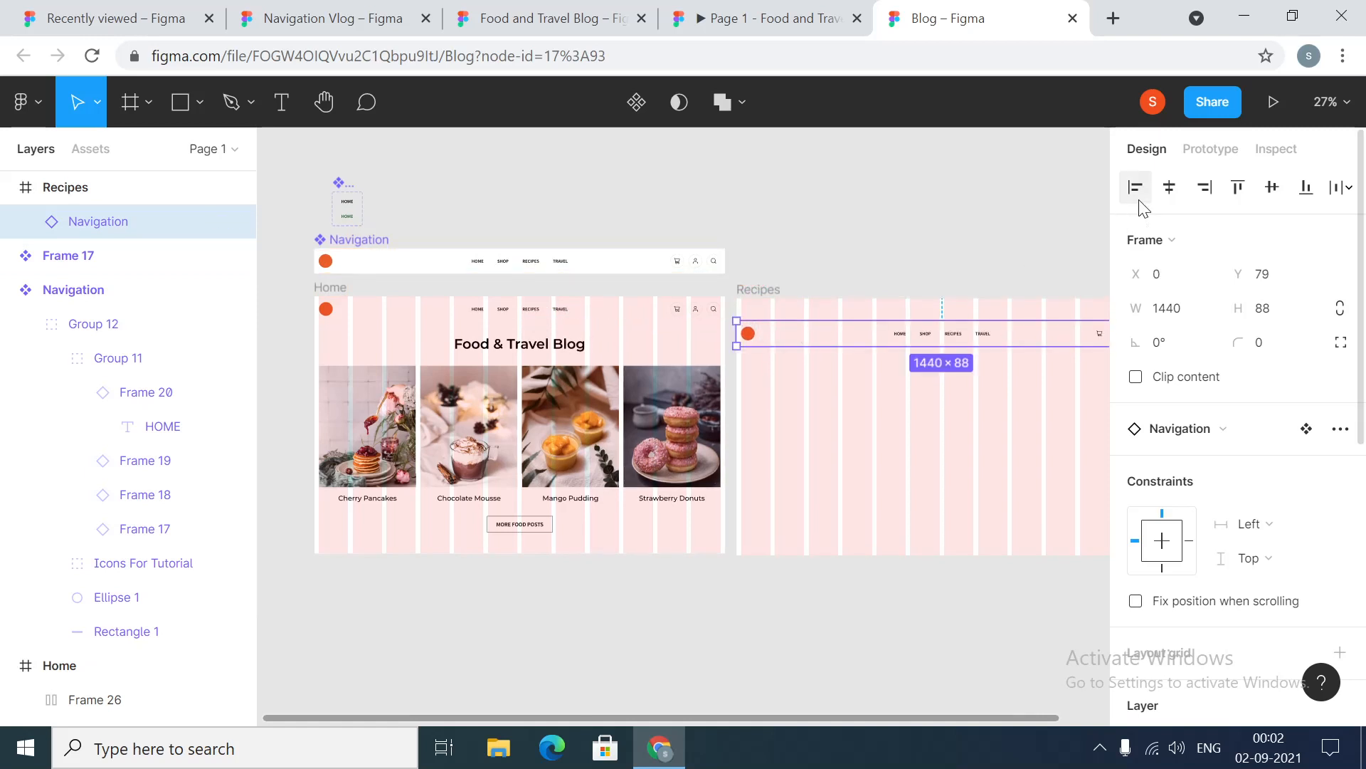
left_click(1238, 187)
left_click(901, 245)
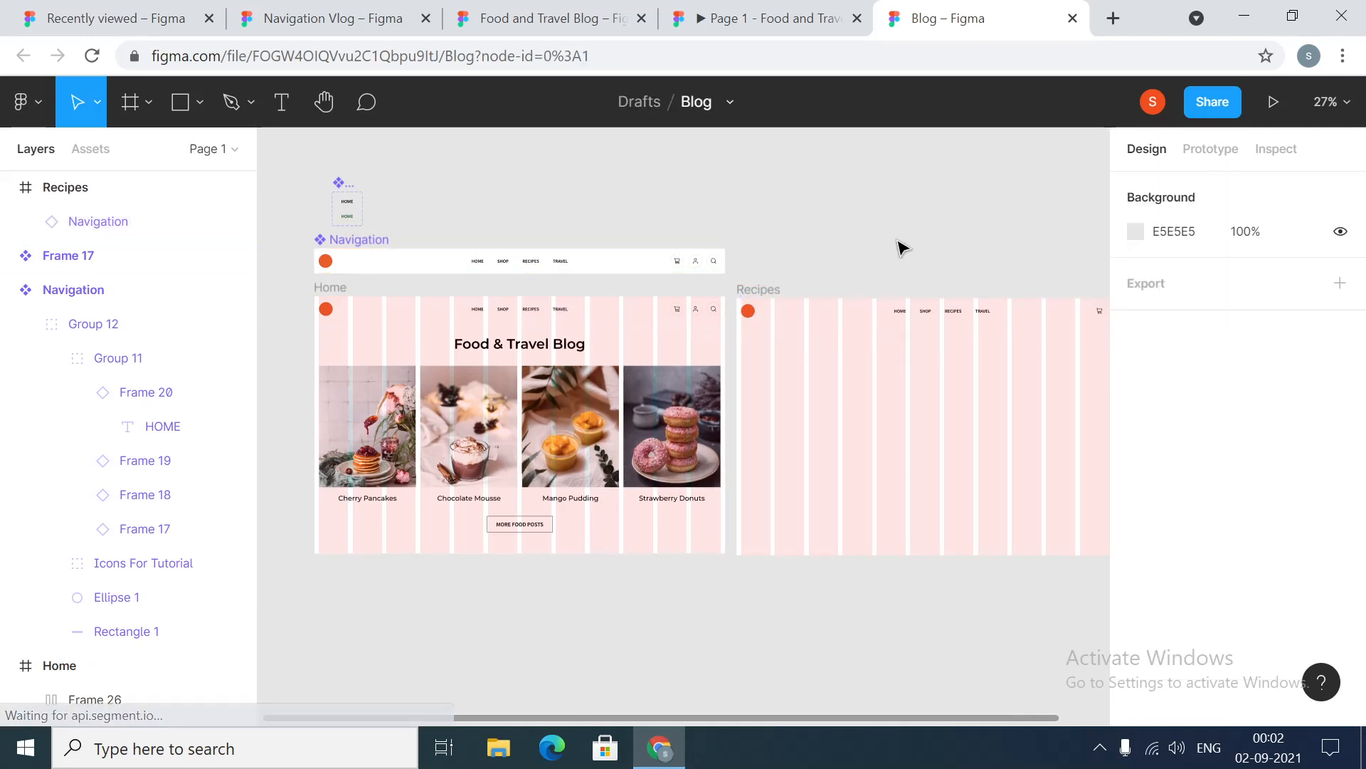
Switch the HOME item in the Home frame's navigation to the Active variant
key("plus")
key("plus")
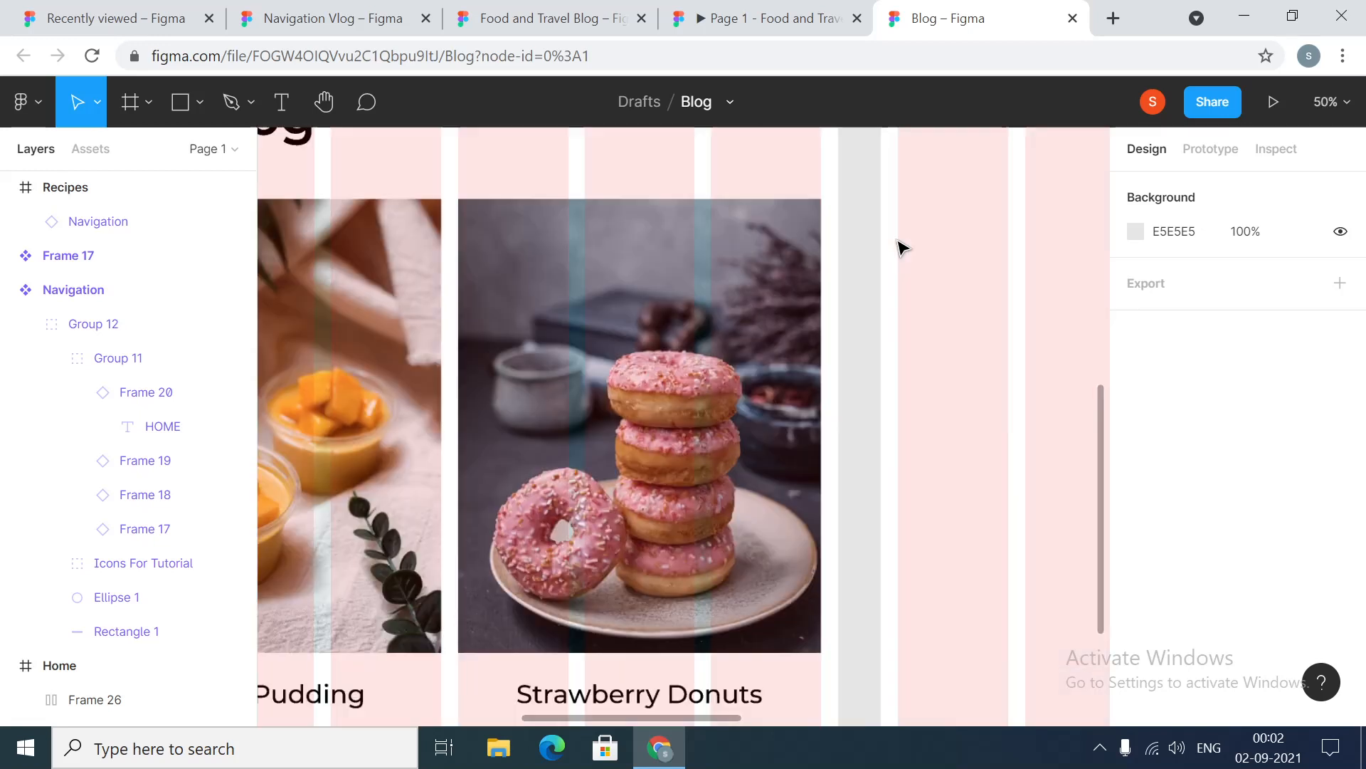
left_click_drag(678, 718, 505, 729)
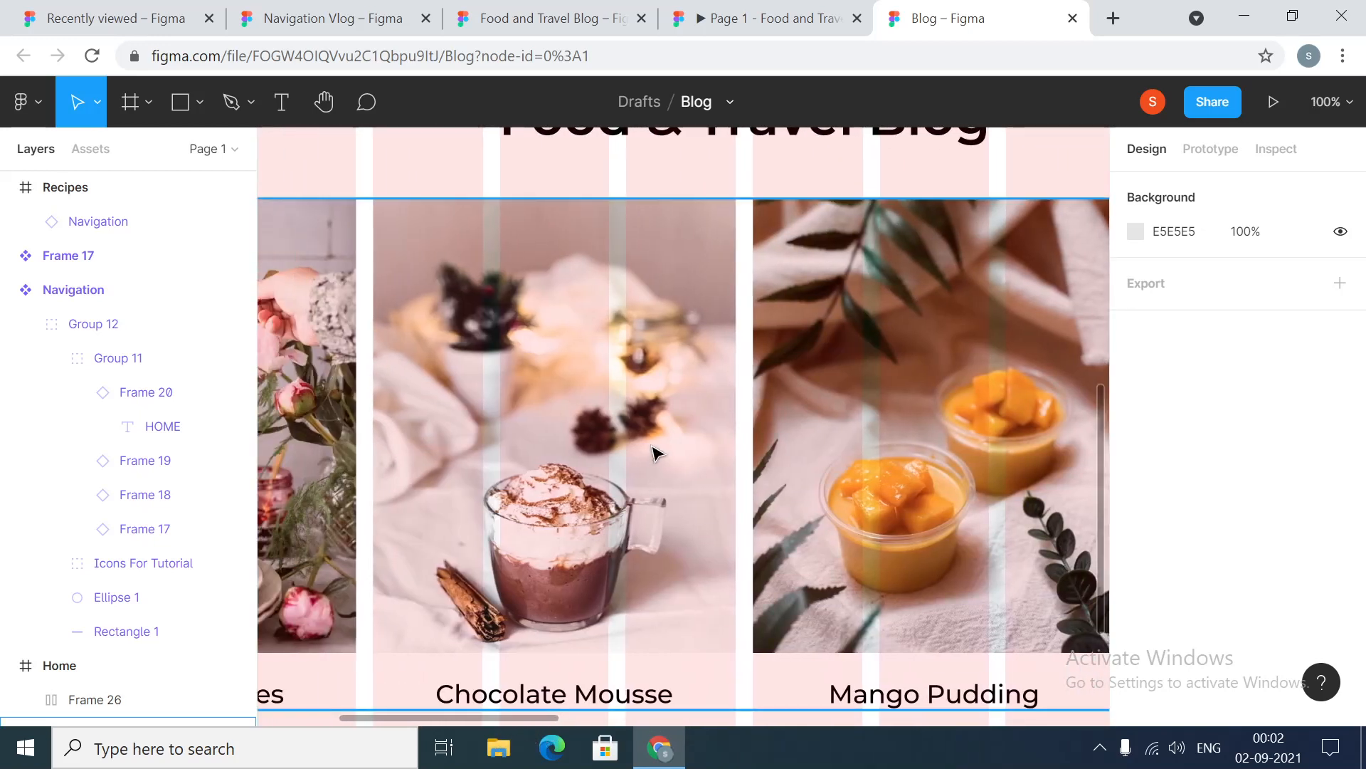
scroll(646, 447, "down", 3)
scroll(647, 447, "up", 5)
scroll(647, 447, "up", 4)
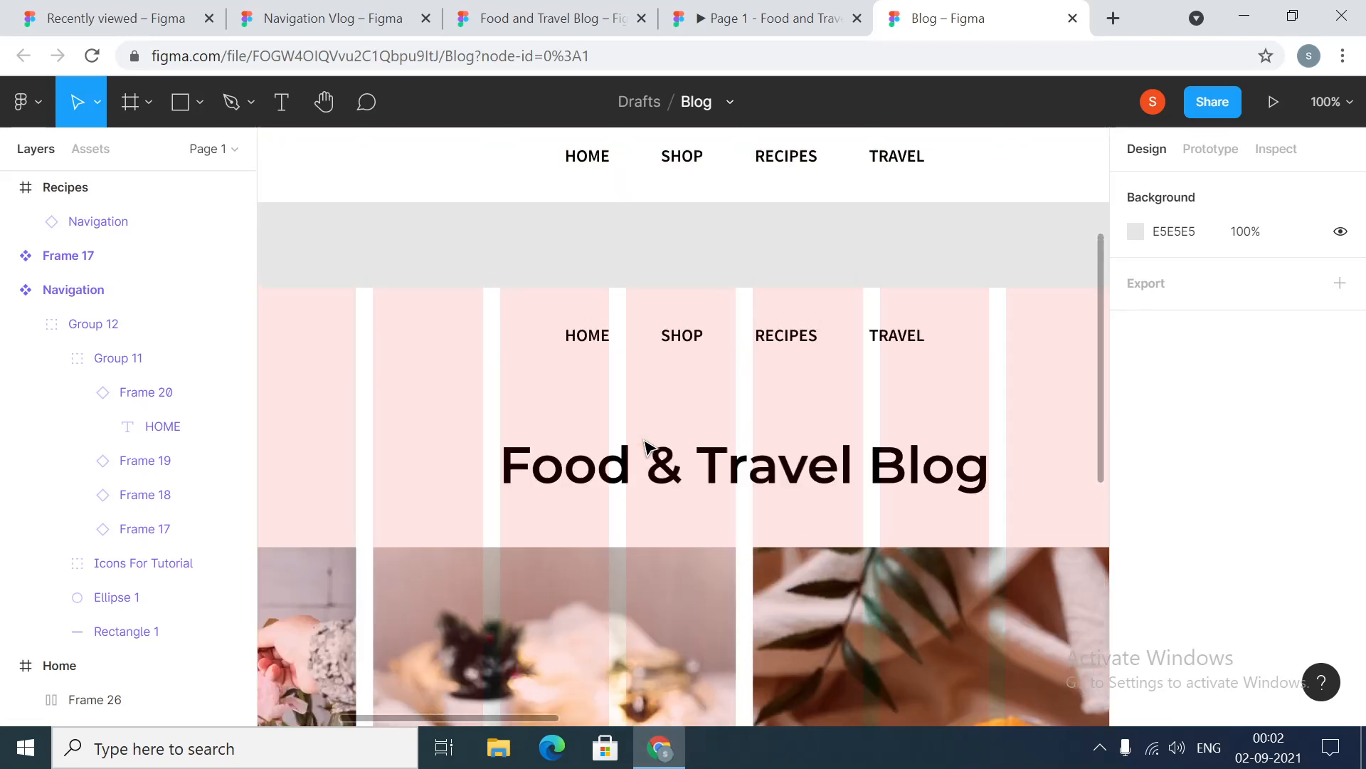
left_click(591, 416)
double_click(591, 416)
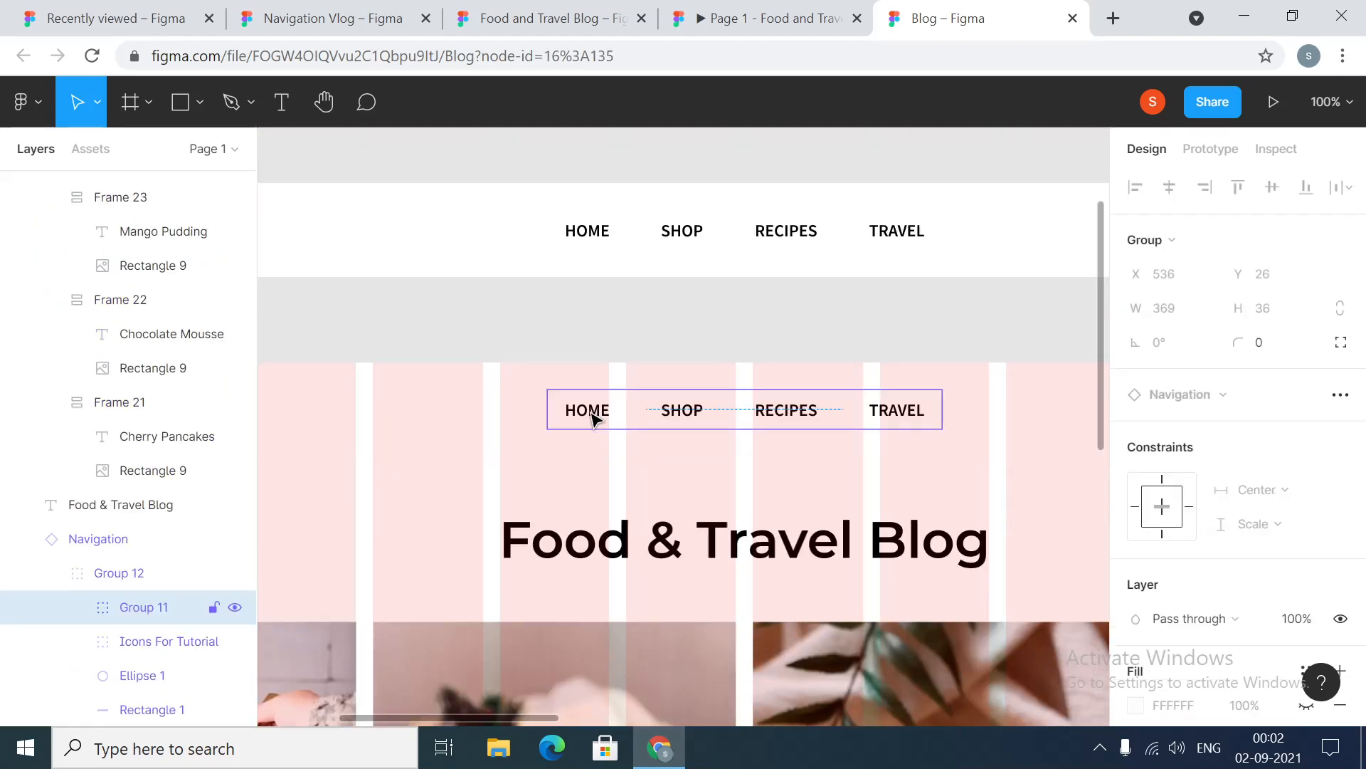
double_click(592, 416)
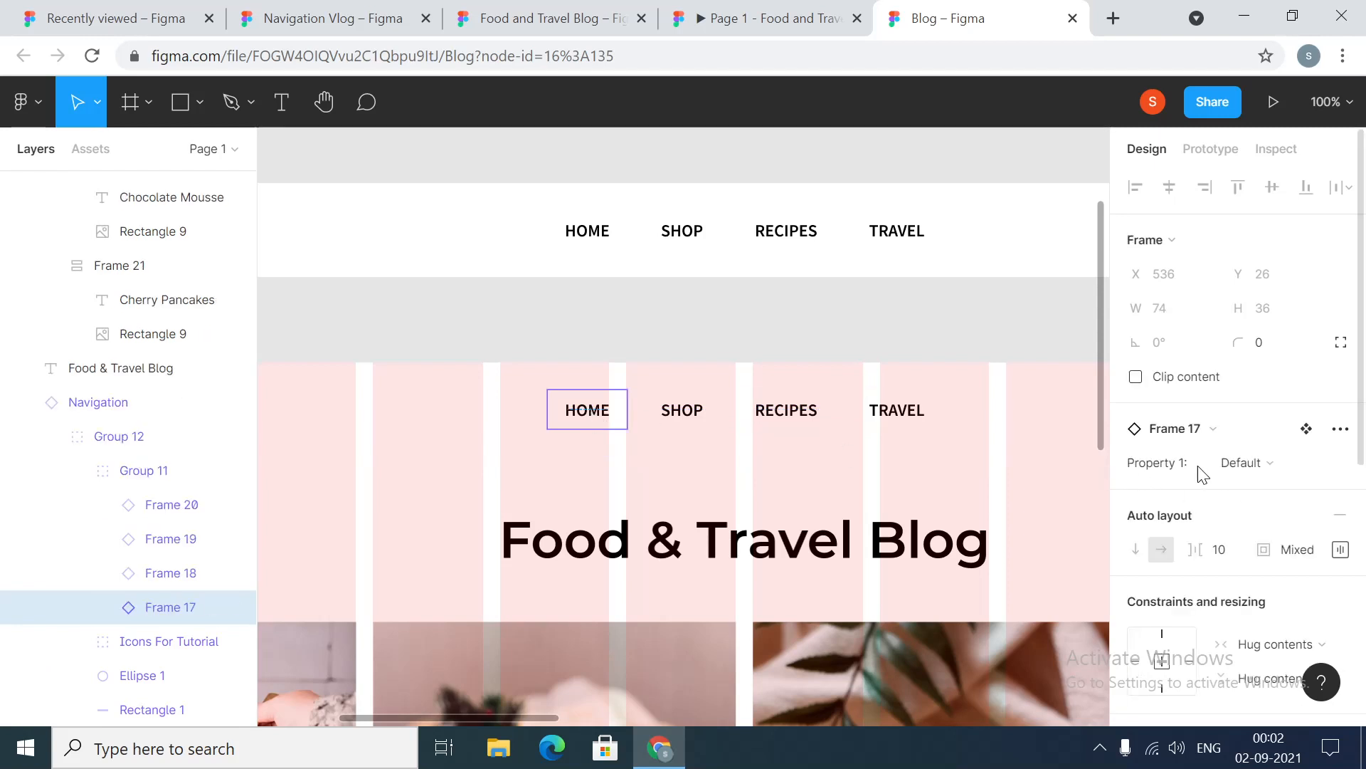
left_click(1242, 469)
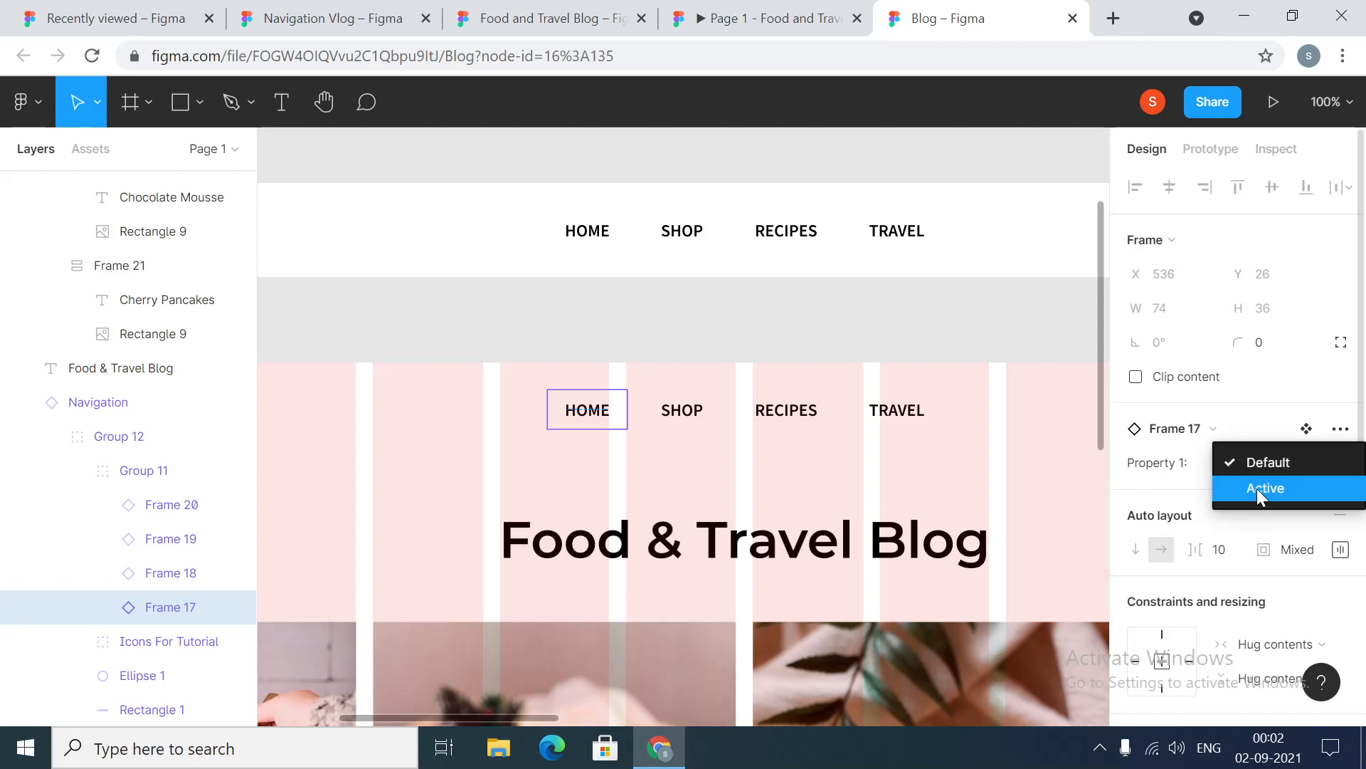
left_click(1257, 488)
left_click(714, 324)
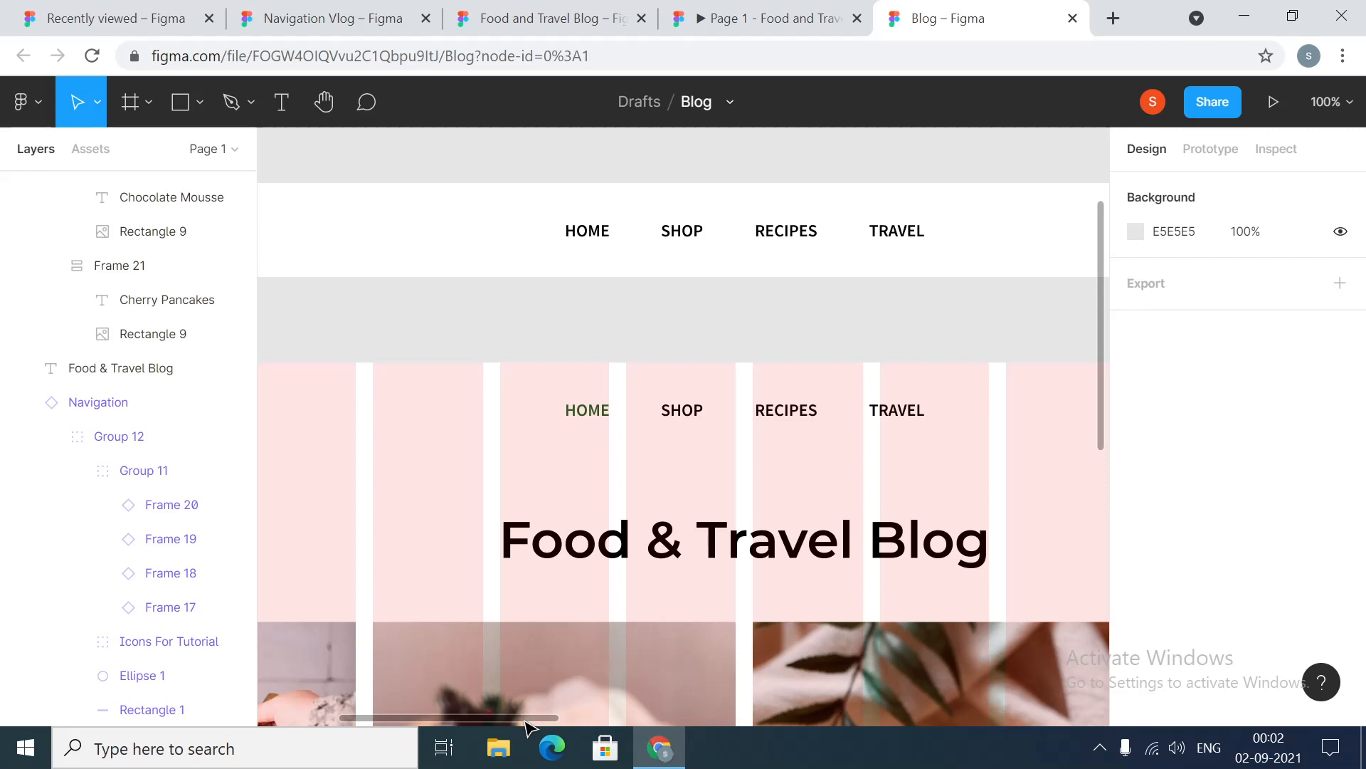
Switch the RECIPES item in the Recipes frame's navigation to the Active variant
left_click_drag(530, 721, 925, 695)
left_click(907, 424)
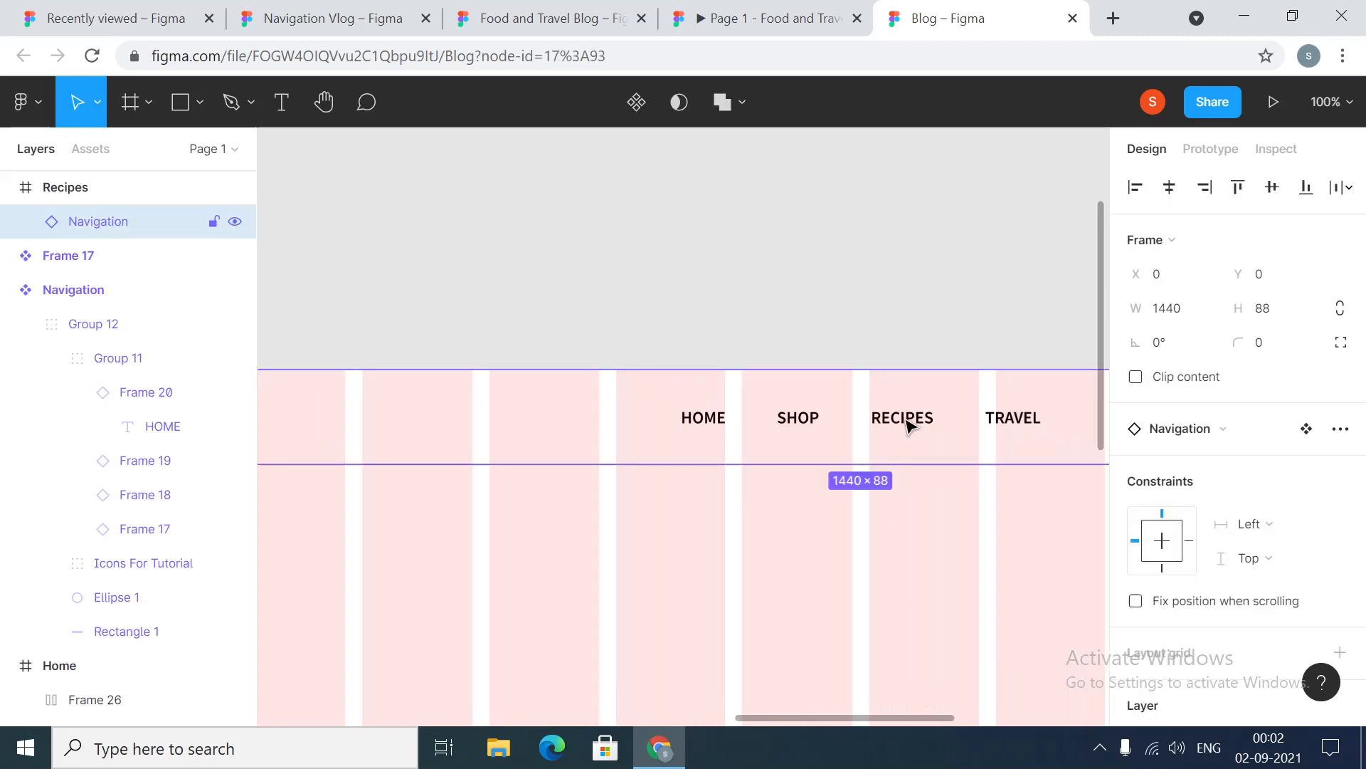
double_click(907, 424)
double_click(908, 425)
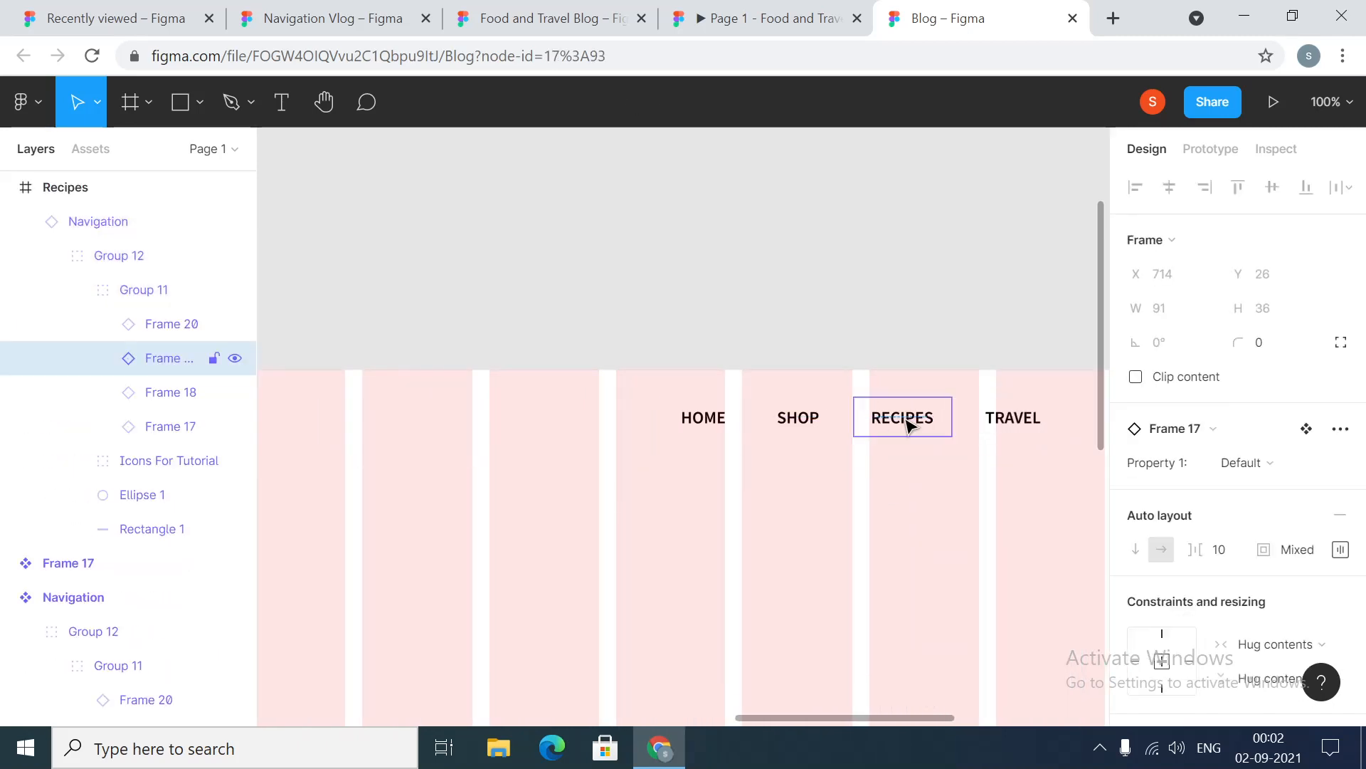
left_click(1285, 464)
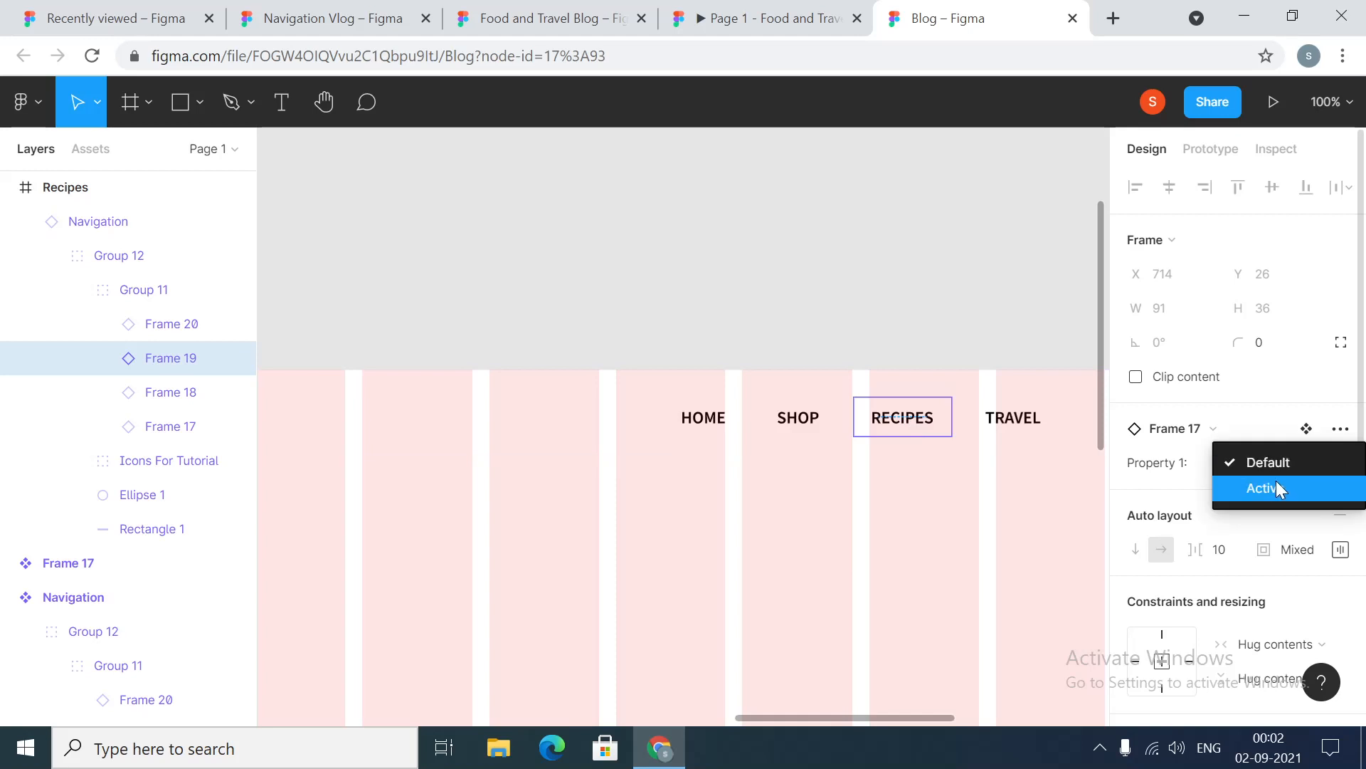
left_click(1275, 485)
left_click(860, 311)
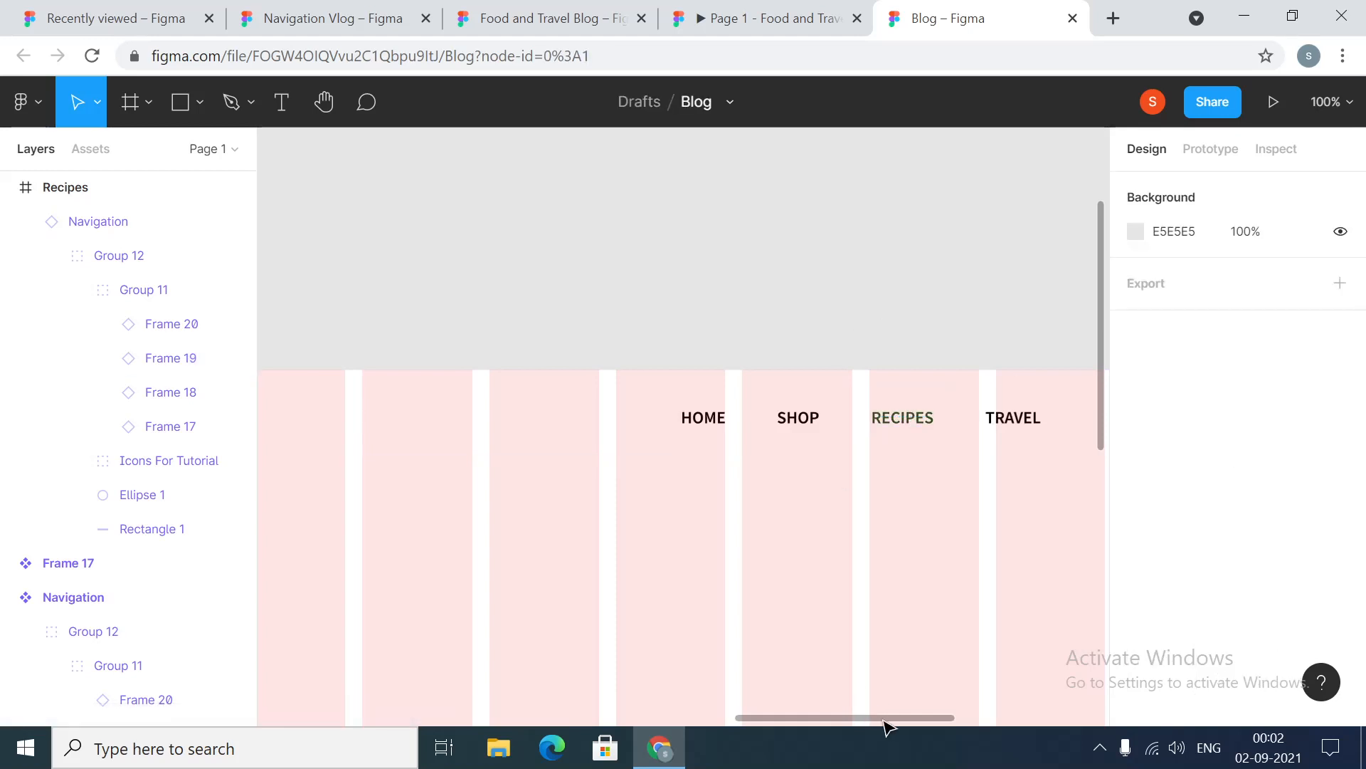
Remove the flow starting points from the Navigation component and the Home frame in the prototype settings
left_click_drag(887, 720, 520, 720)
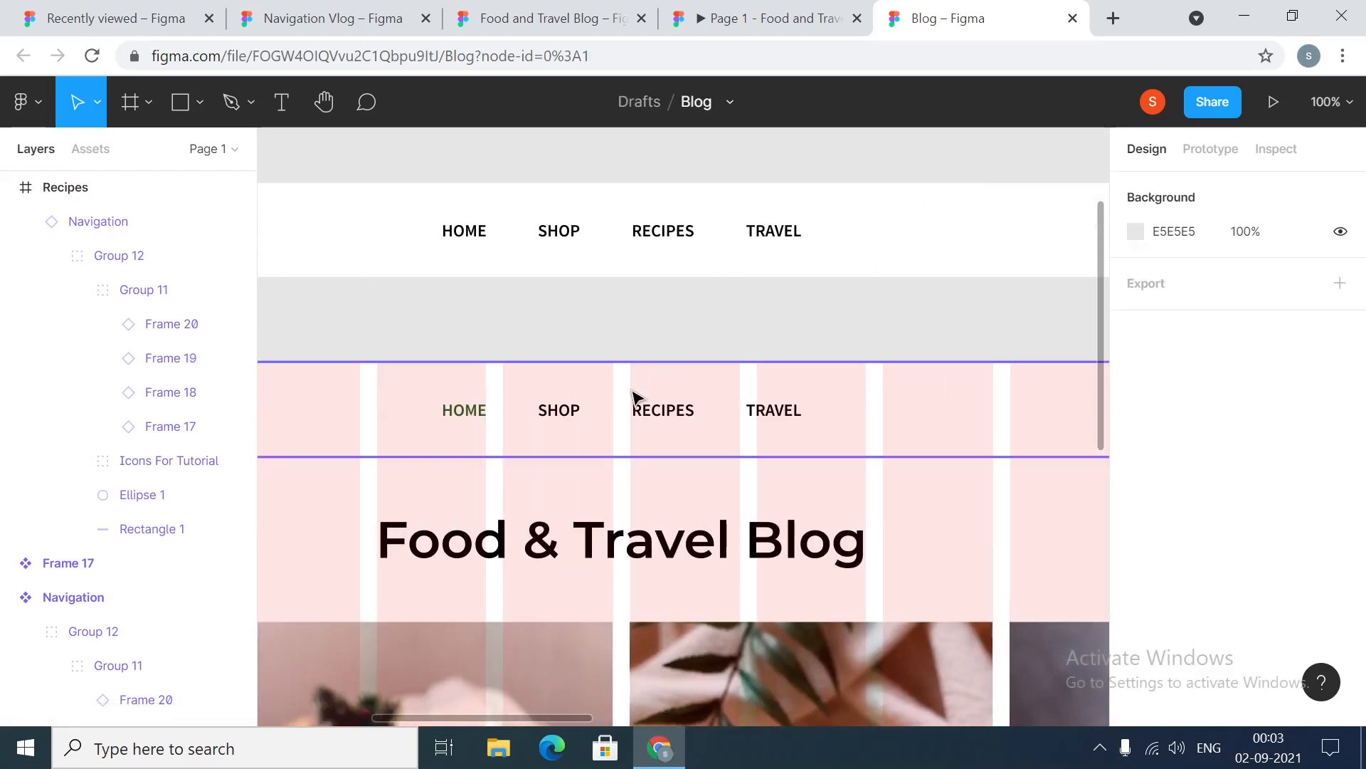
left_click(562, 358)
left_click(633, 331)
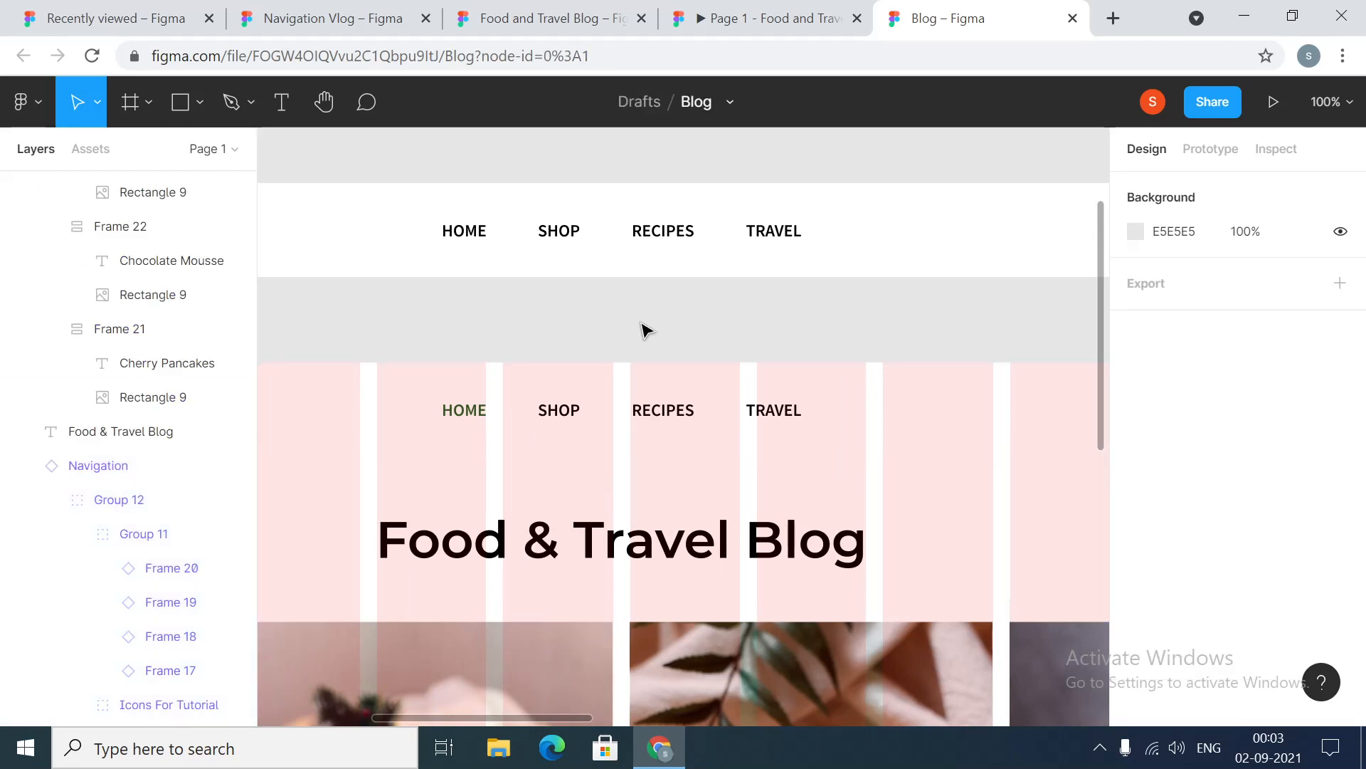
left_click(1210, 152)
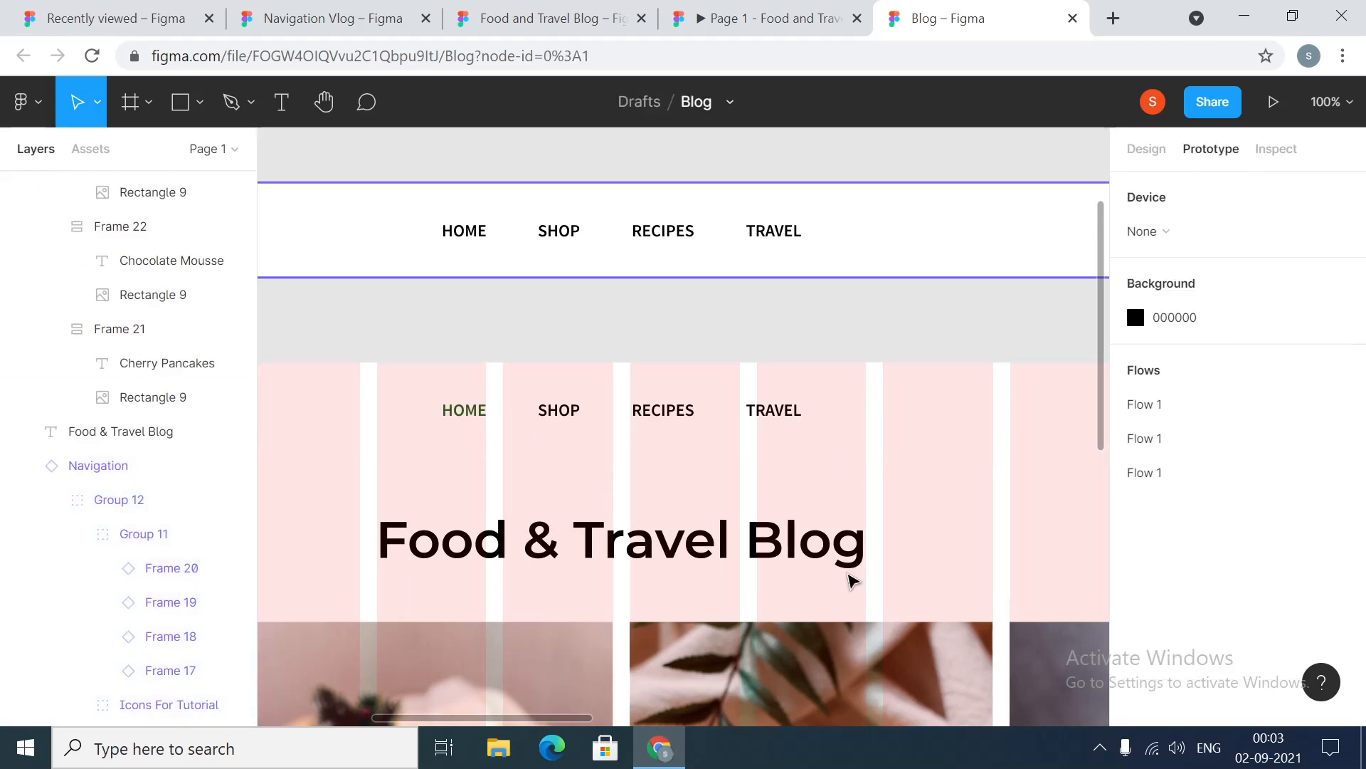
left_click_drag(523, 719, 348, 722)
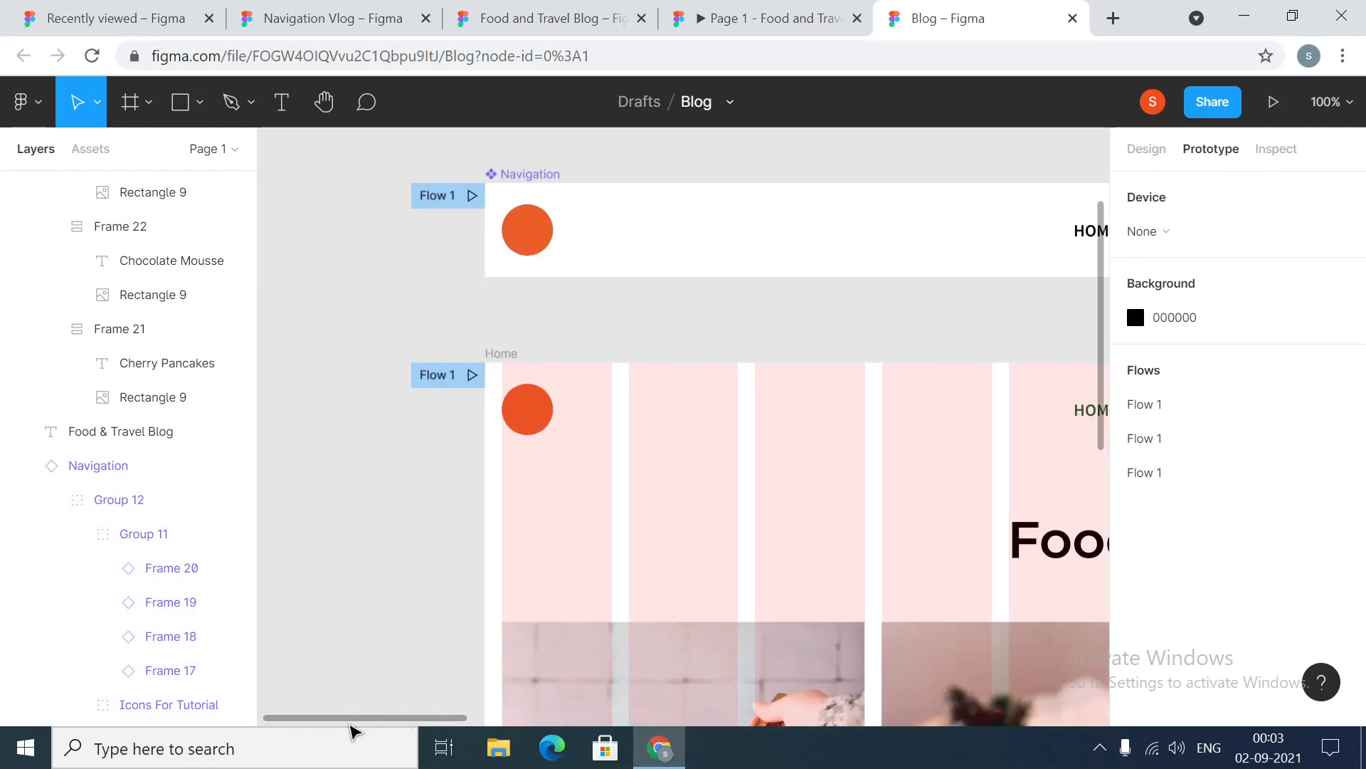
left_click(445, 192)
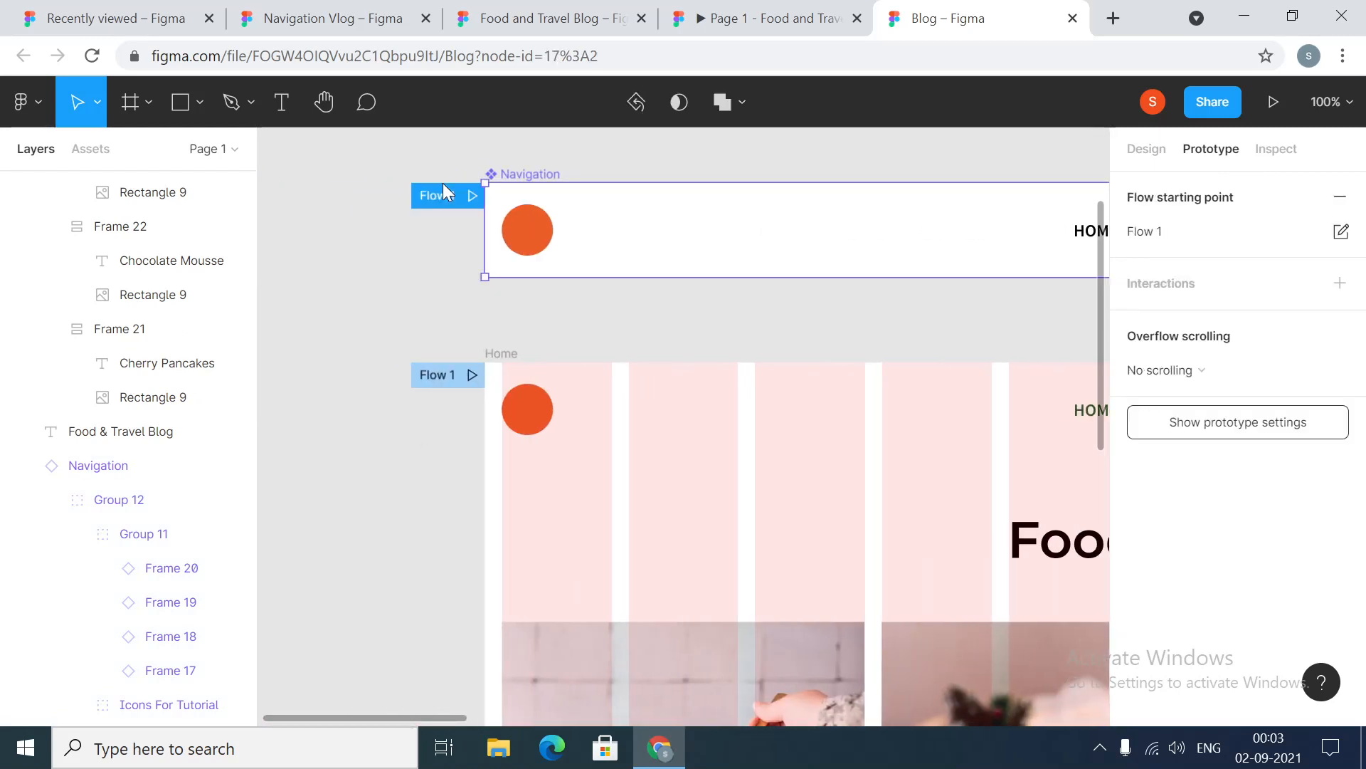
left_click(1340, 196)
left_click(456, 373)
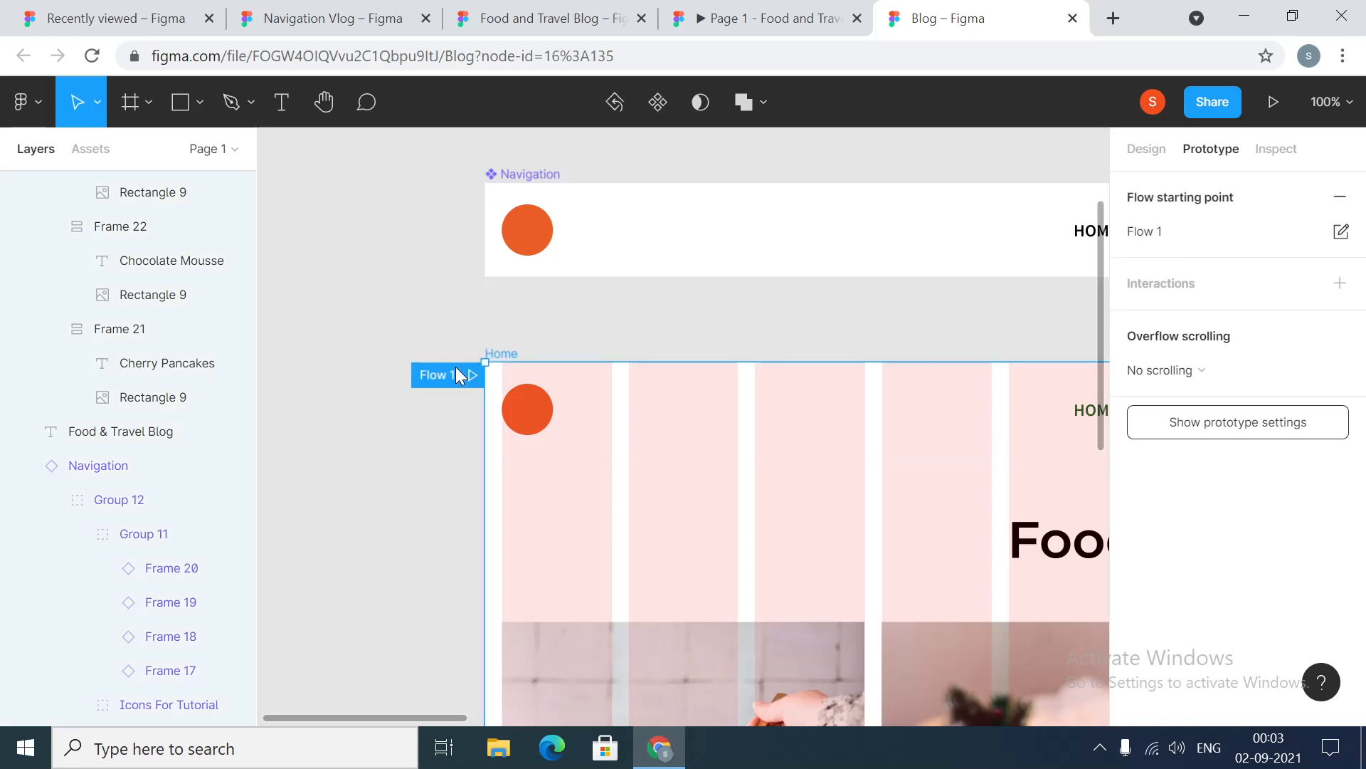
left_click(1339, 196)
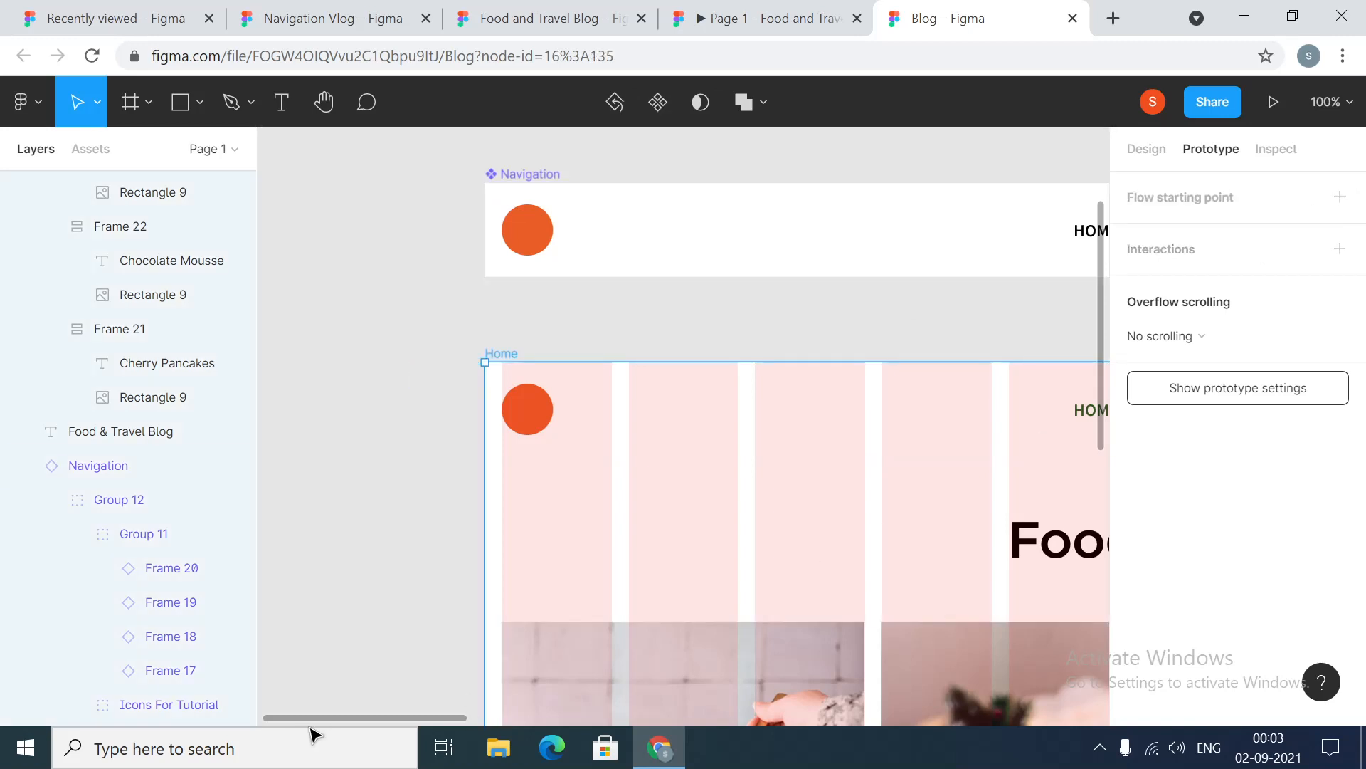
Remove the flow starting point from the Recipes frame
left_click_drag(365, 718, 692, 718)
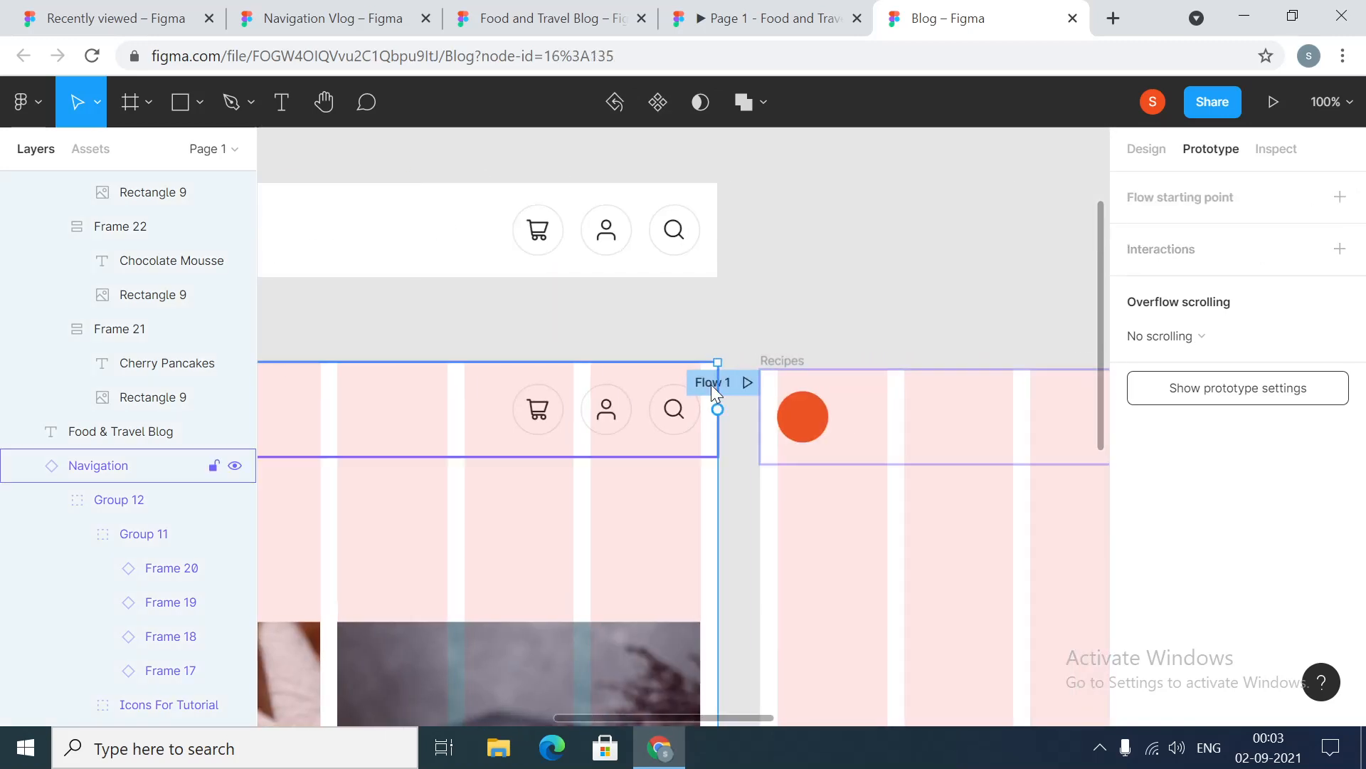
left_click(747, 382)
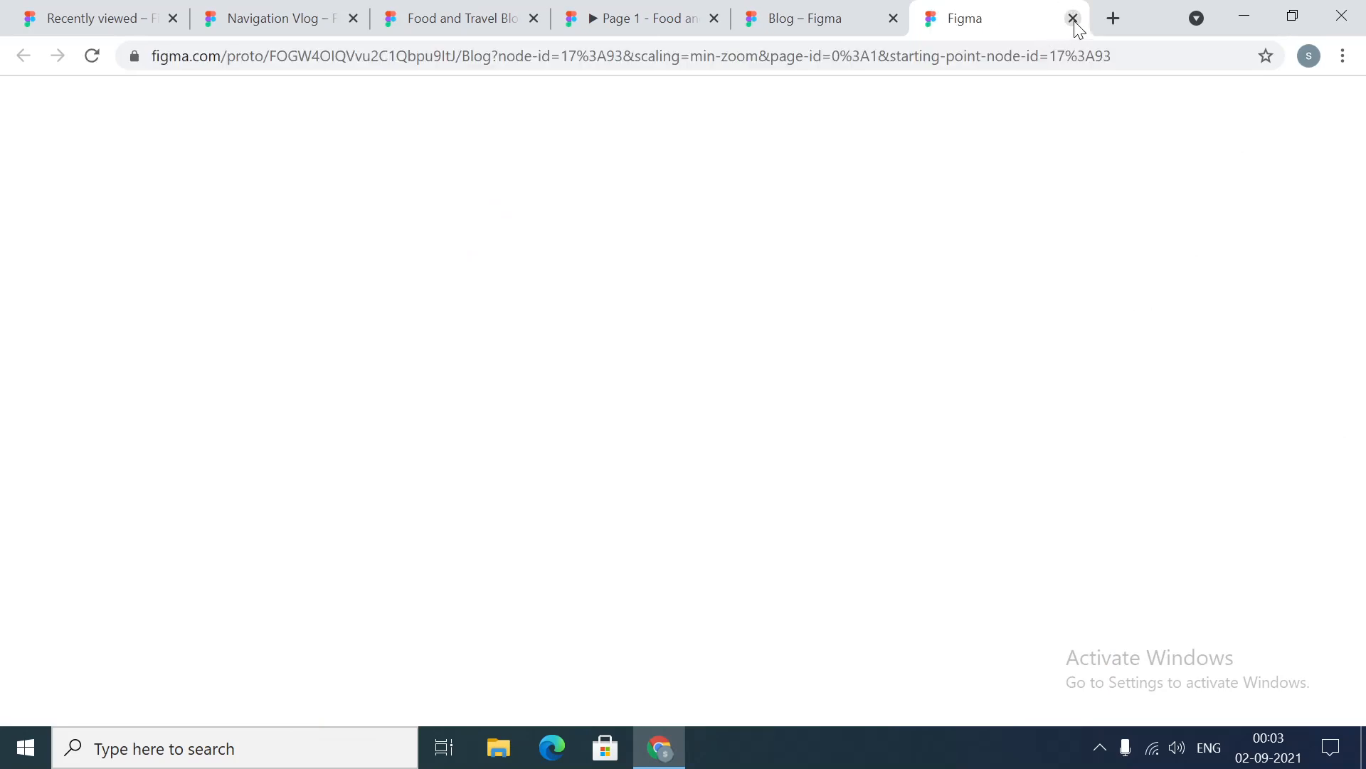
left_click(1072, 18)
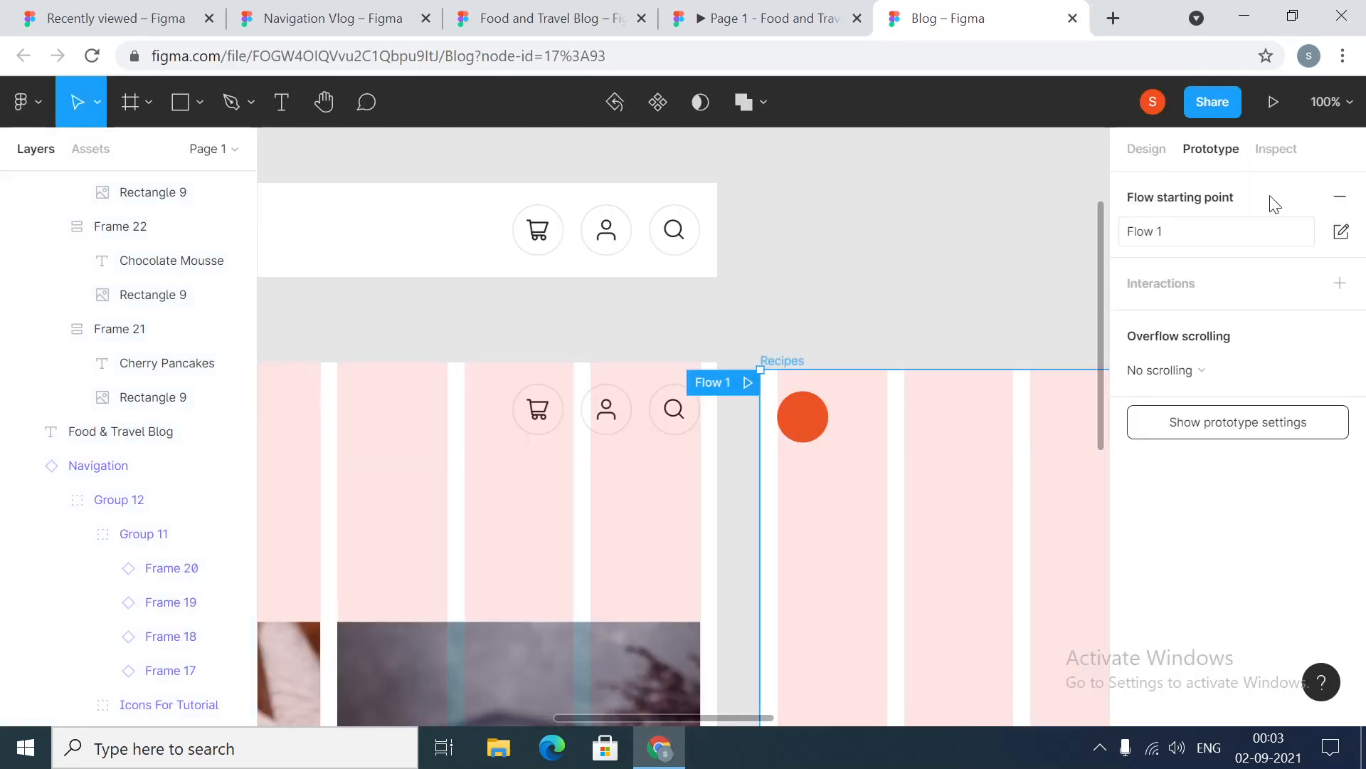
left_click(1339, 195)
left_click(962, 276)
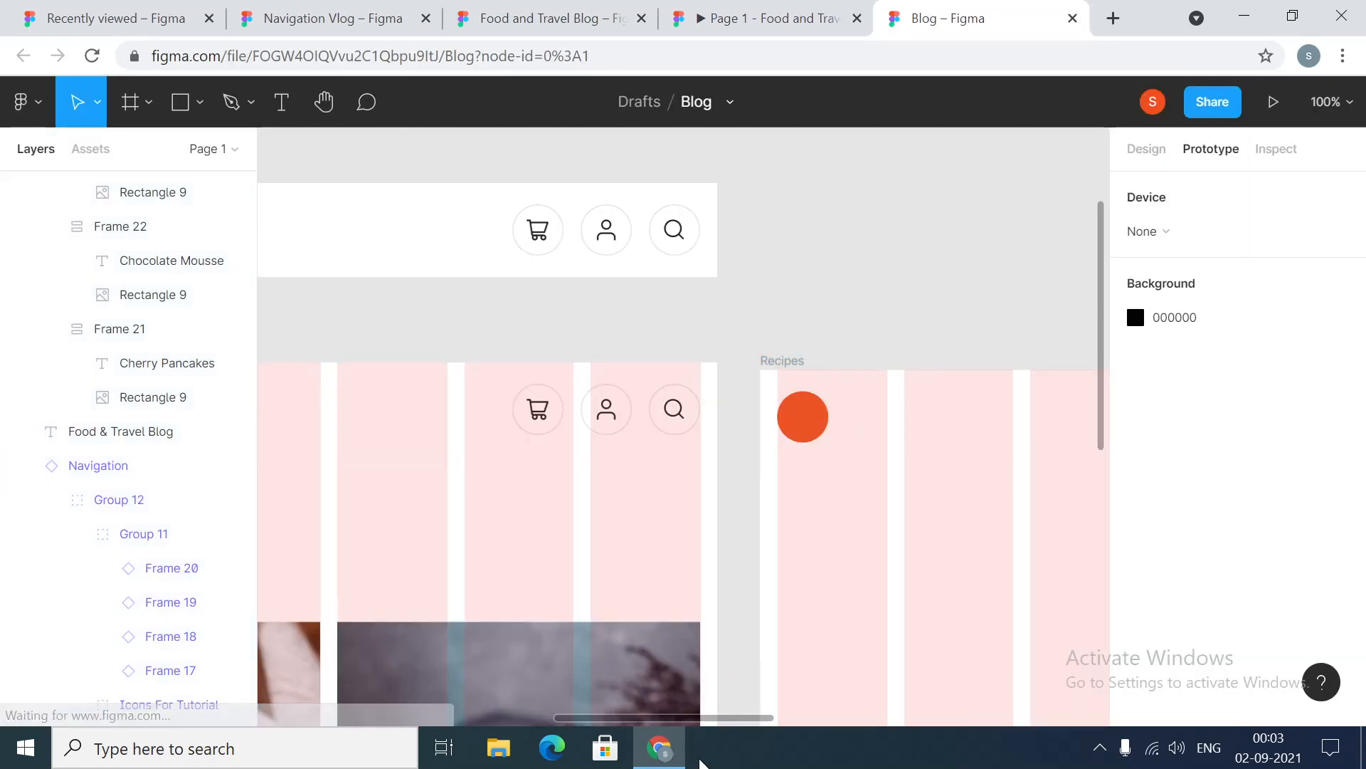
Set the HOME item in the main Navigation component to navigate to the Home frame on click
left_click_drag(737, 718, 451, 735)
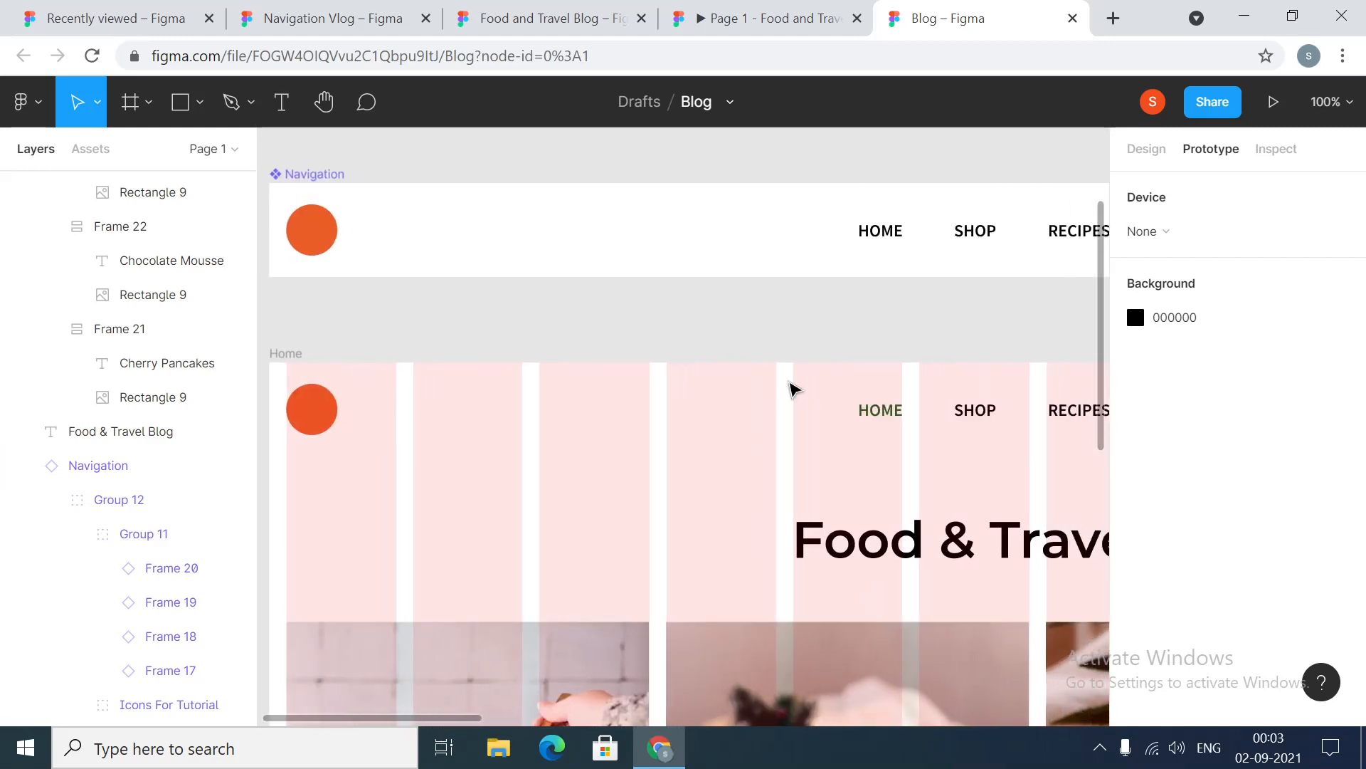
double_click(882, 231)
left_click(882, 237)
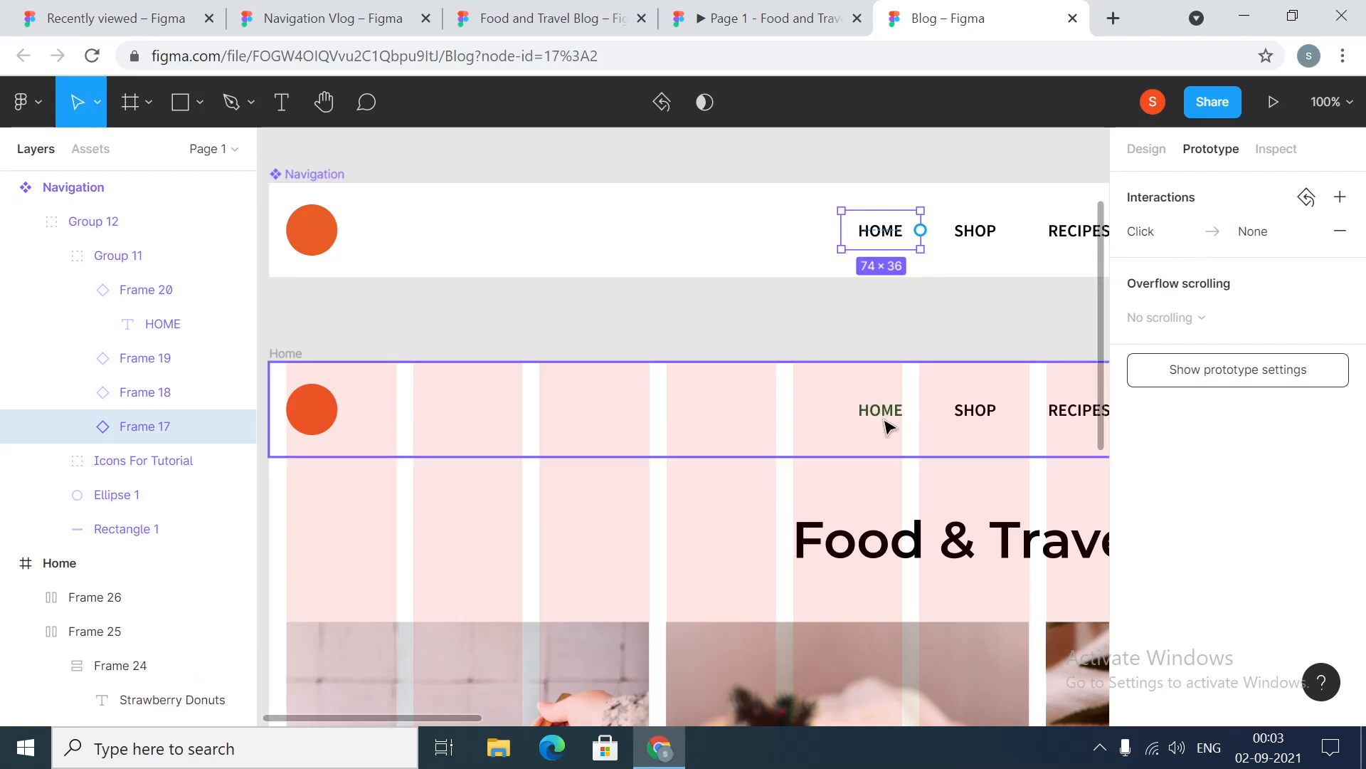
left_click(1248, 238)
left_click(965, 326)
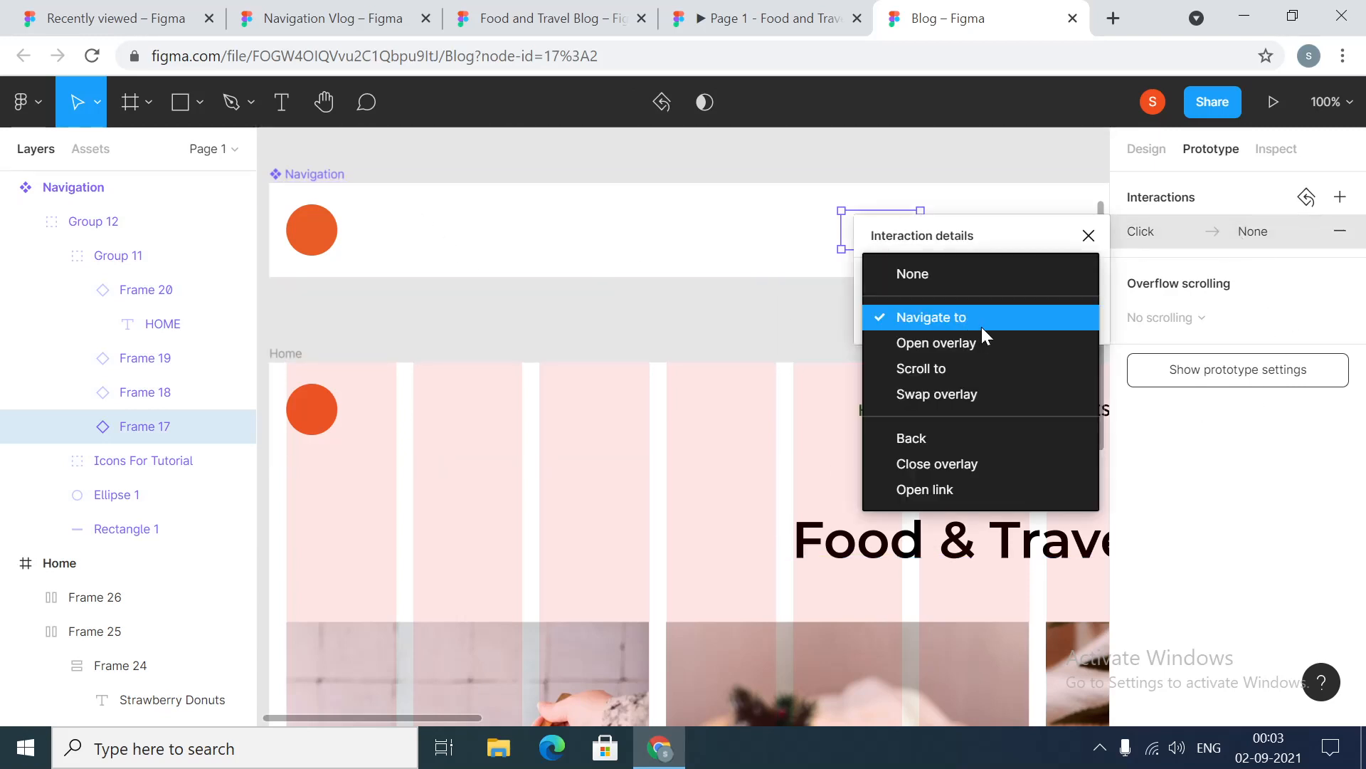
left_click(982, 327)
left_click(1028, 320)
left_click(1059, 316)
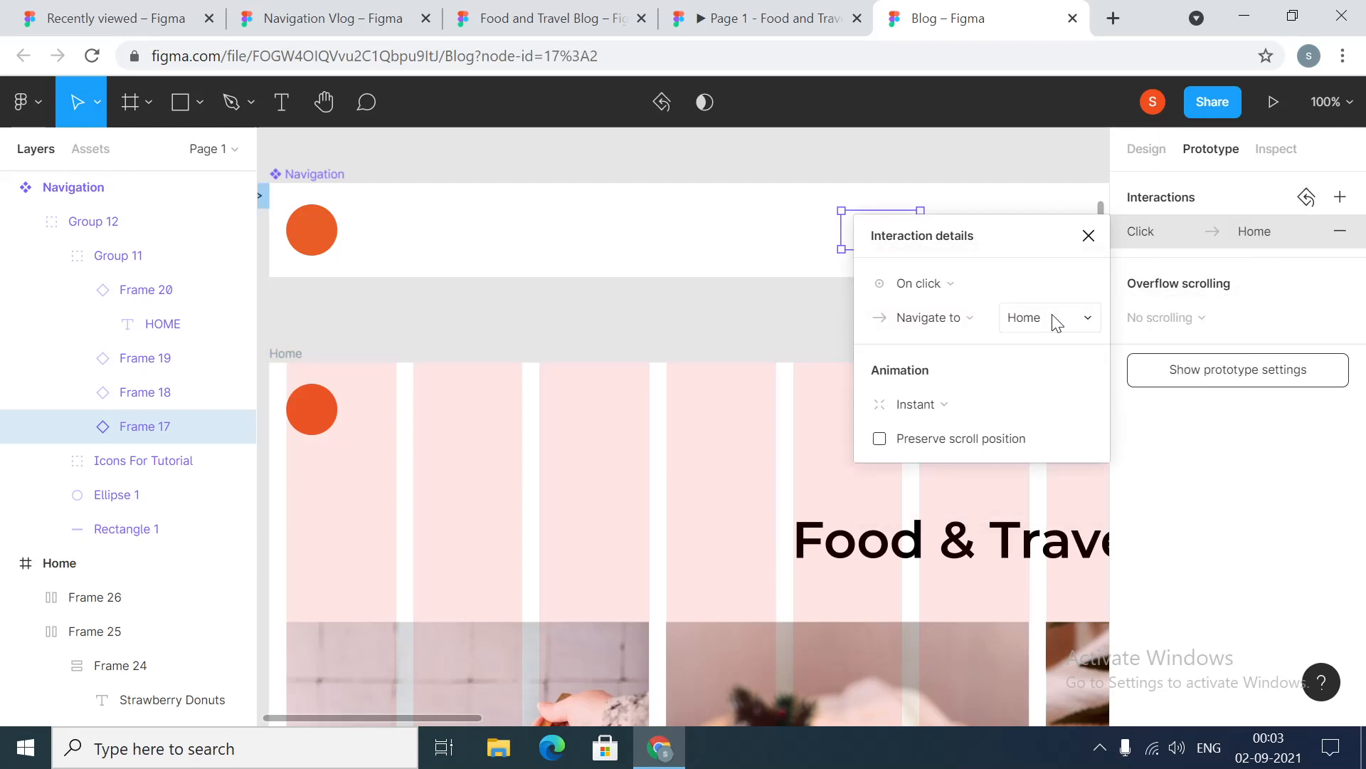
left_click(1089, 236)
Set the RECIPES item in the main Navigation component to navigate to the Recipes frame on click
left_click_drag(456, 719, 607, 718)
left_click(548, 238)
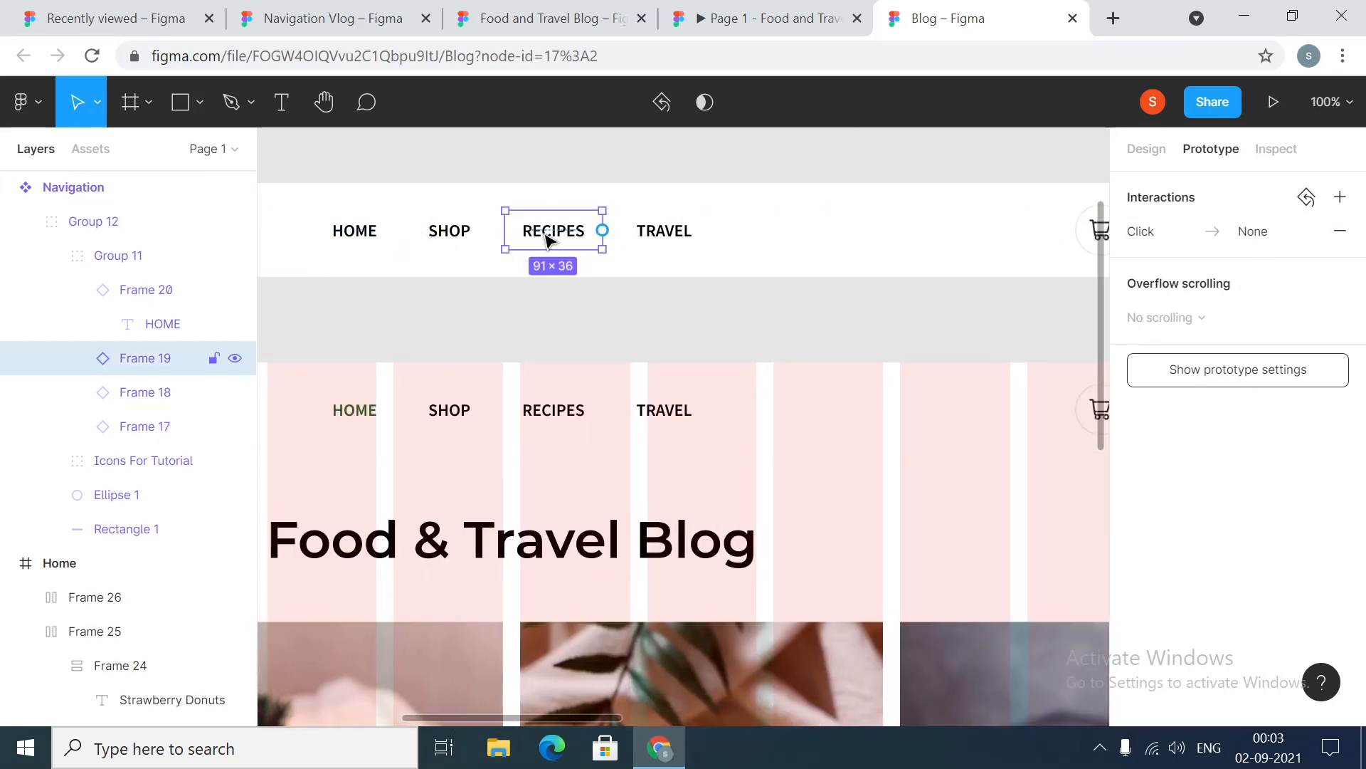
left_click(1238, 234)
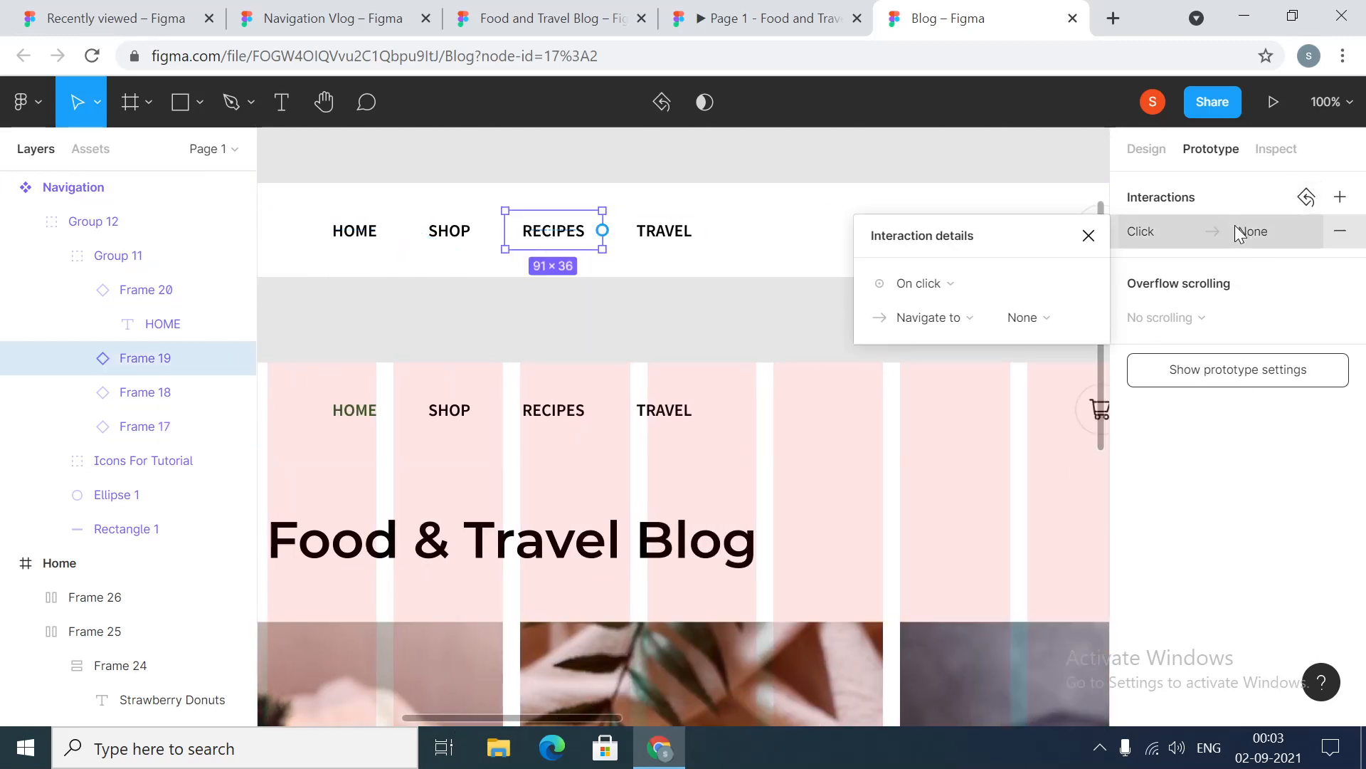
left_click(1065, 317)
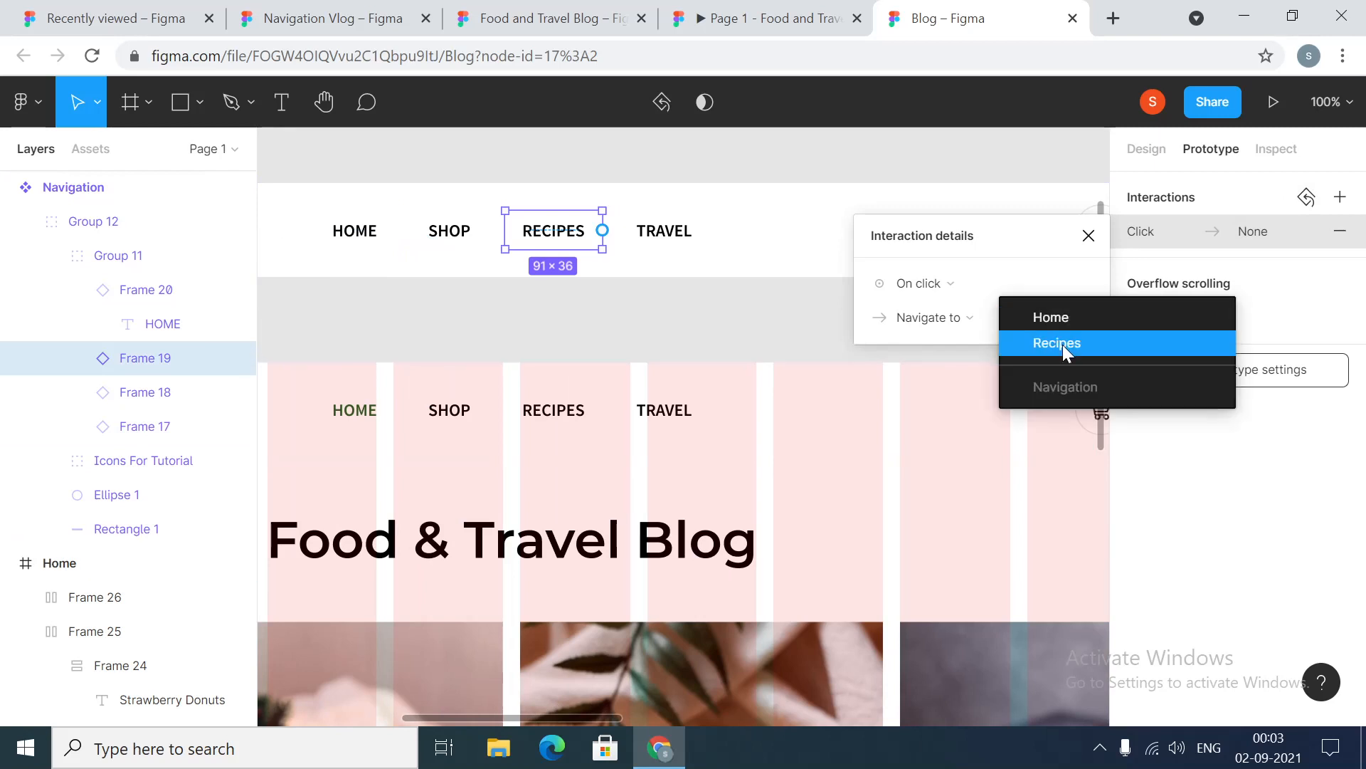
left_click(1060, 344)
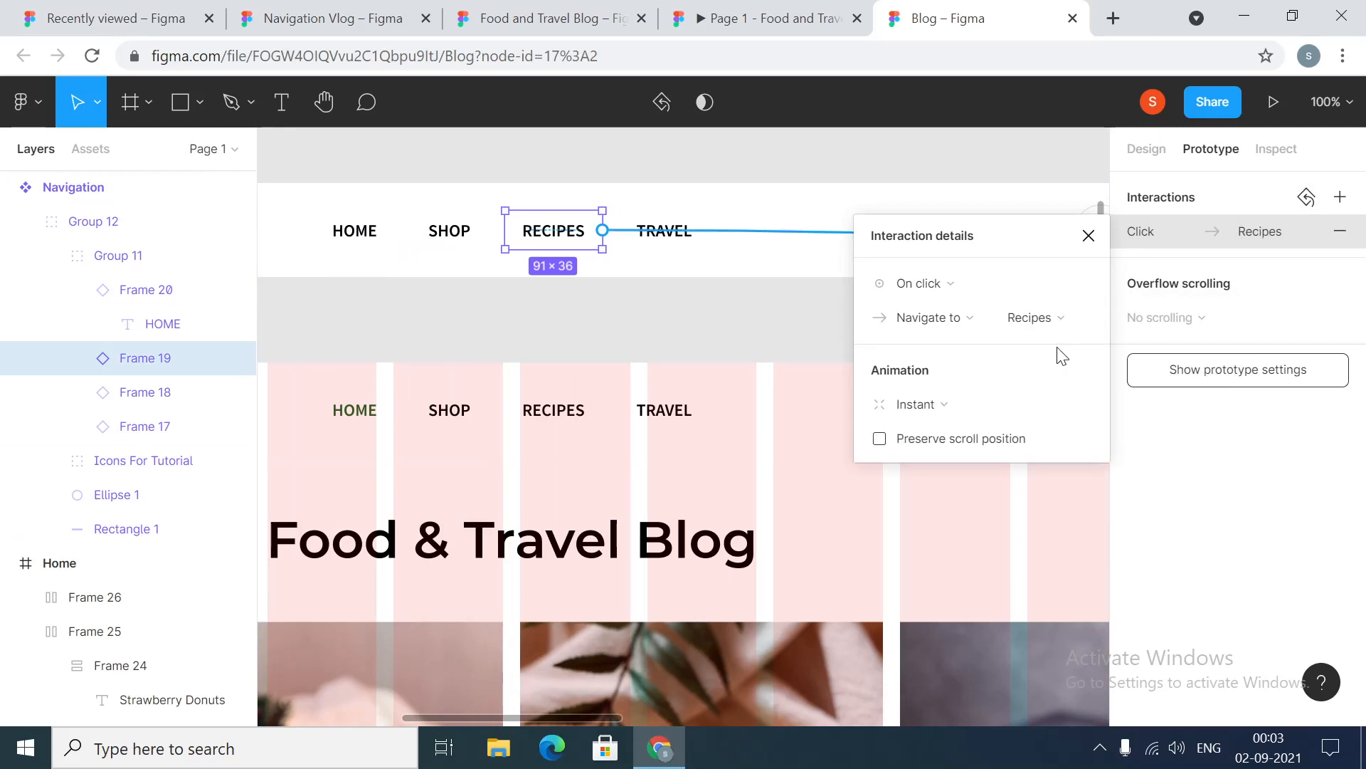
left_click(1088, 235)
Add an on-click interaction to the MORE FOOD POSTS button in the Home frame that navigates to Recipes
scroll(1098, 314, "up", 1)
scroll(1099, 285, "down", 3)
scroll(884, 549, "up", 3)
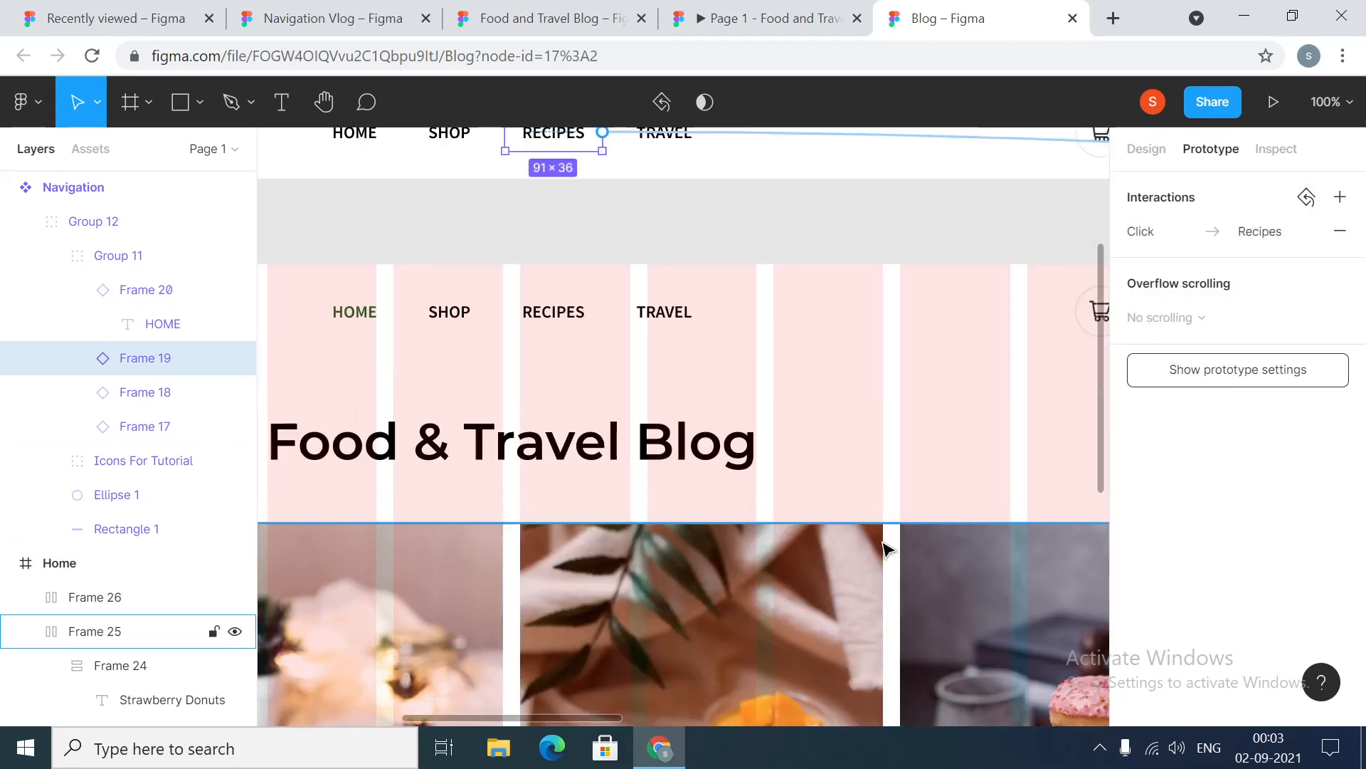
key("minus")
key("minus")
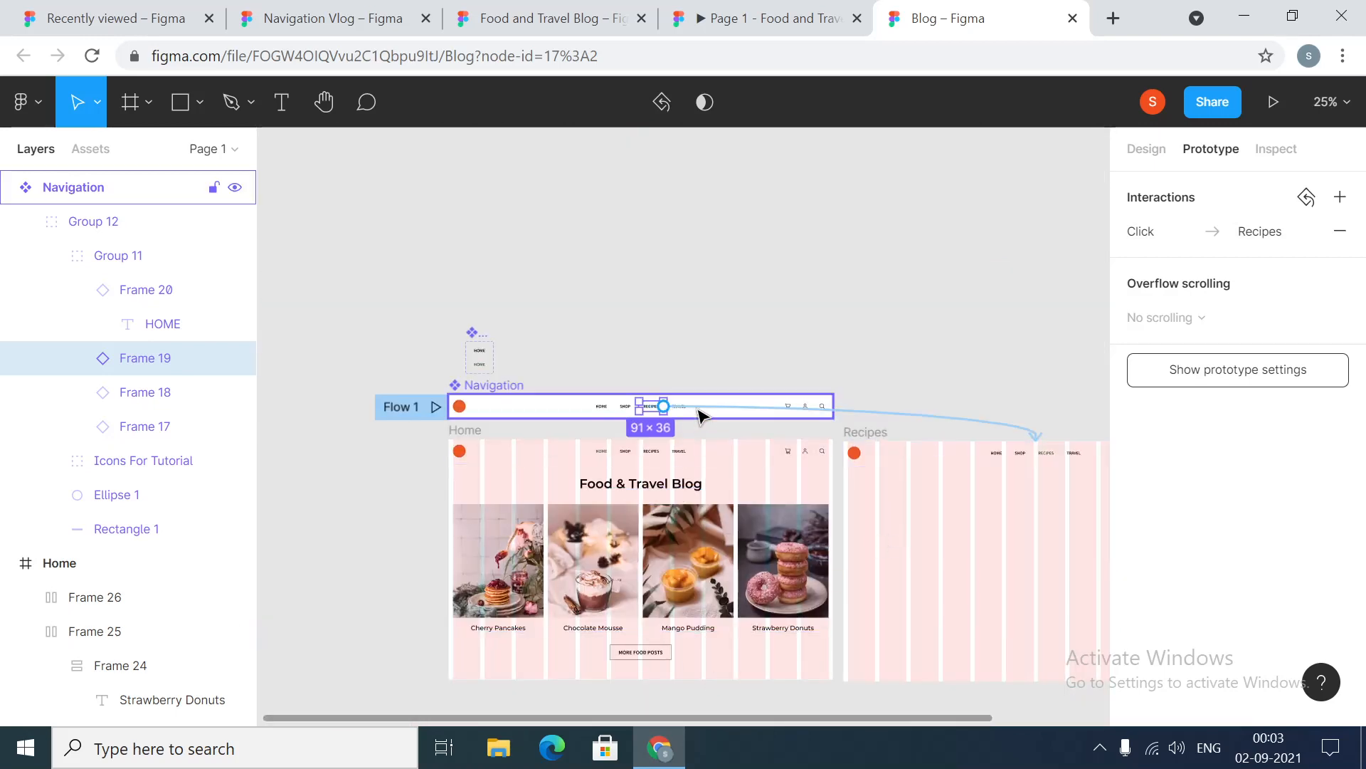
left_click(881, 387)
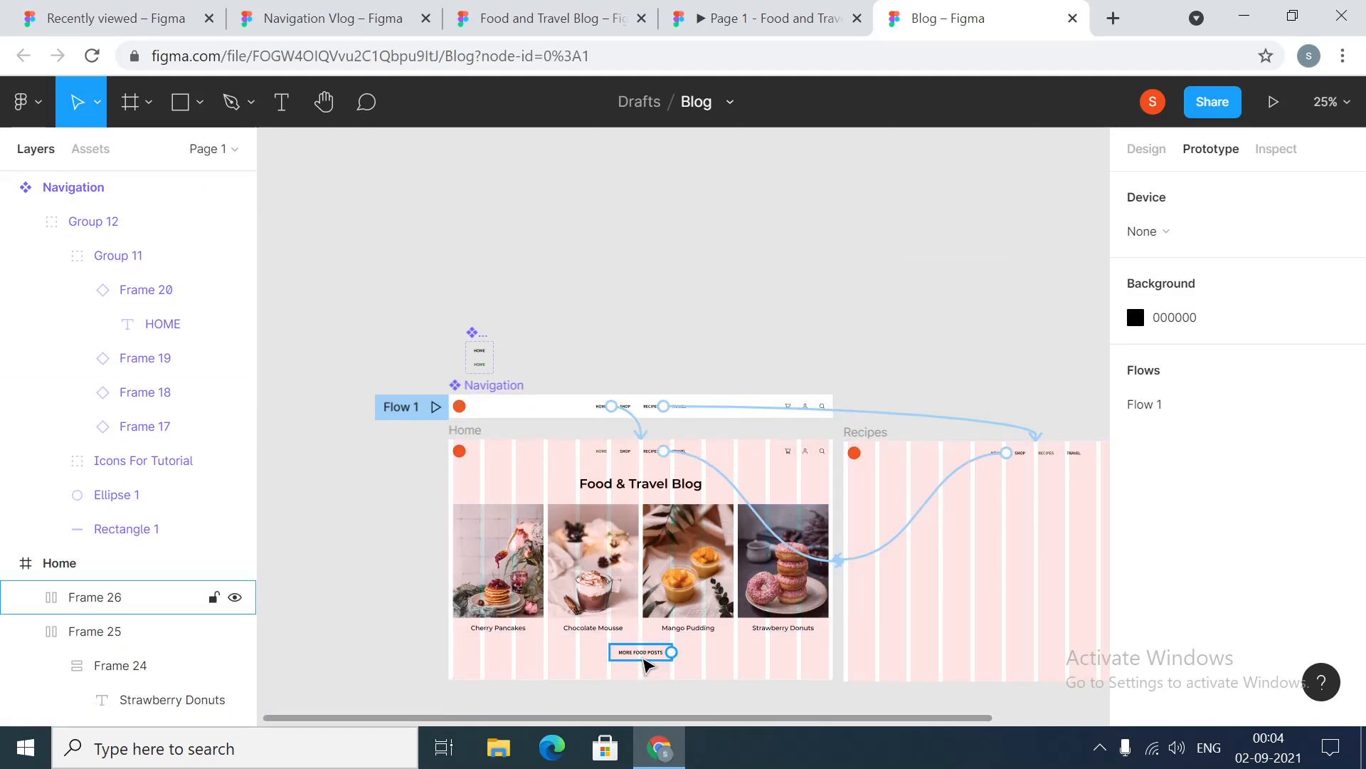
scroll(662, 677, "up", 5)
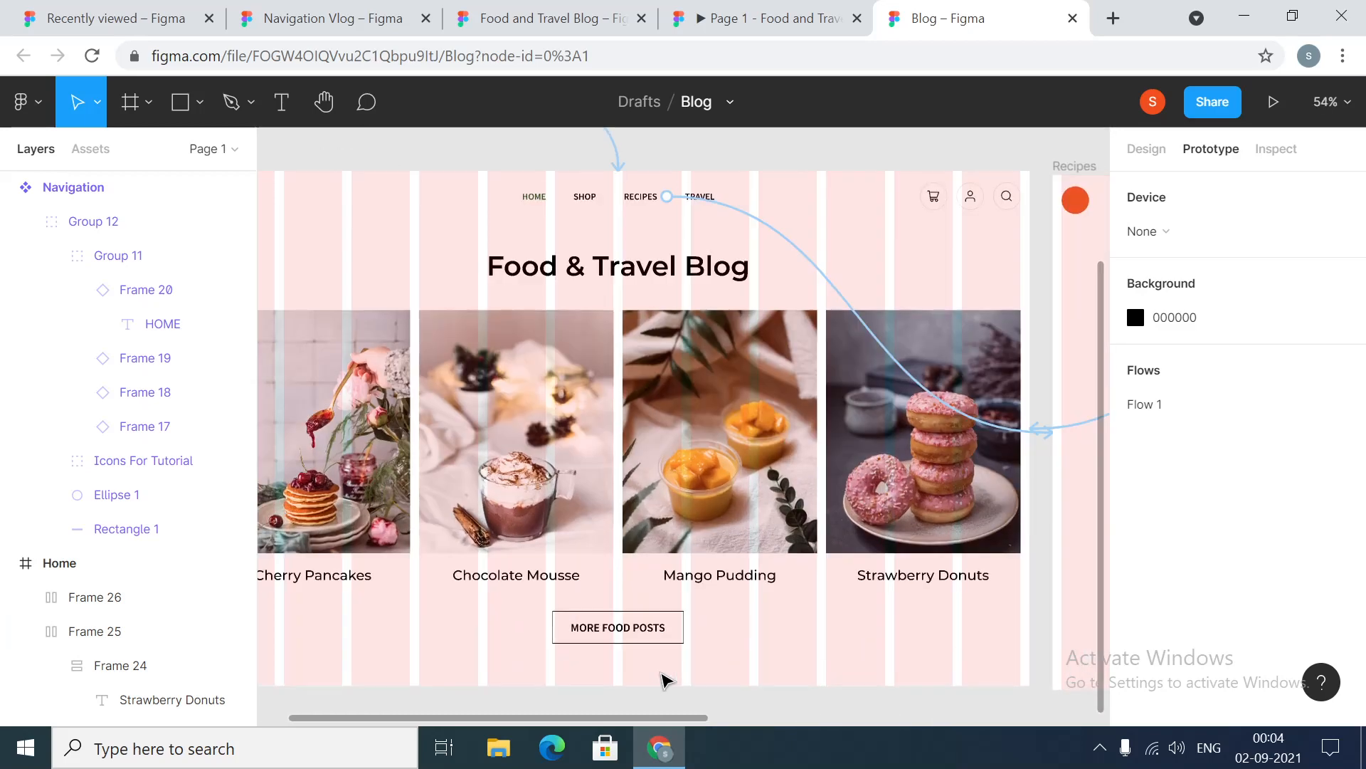
left_click(647, 630)
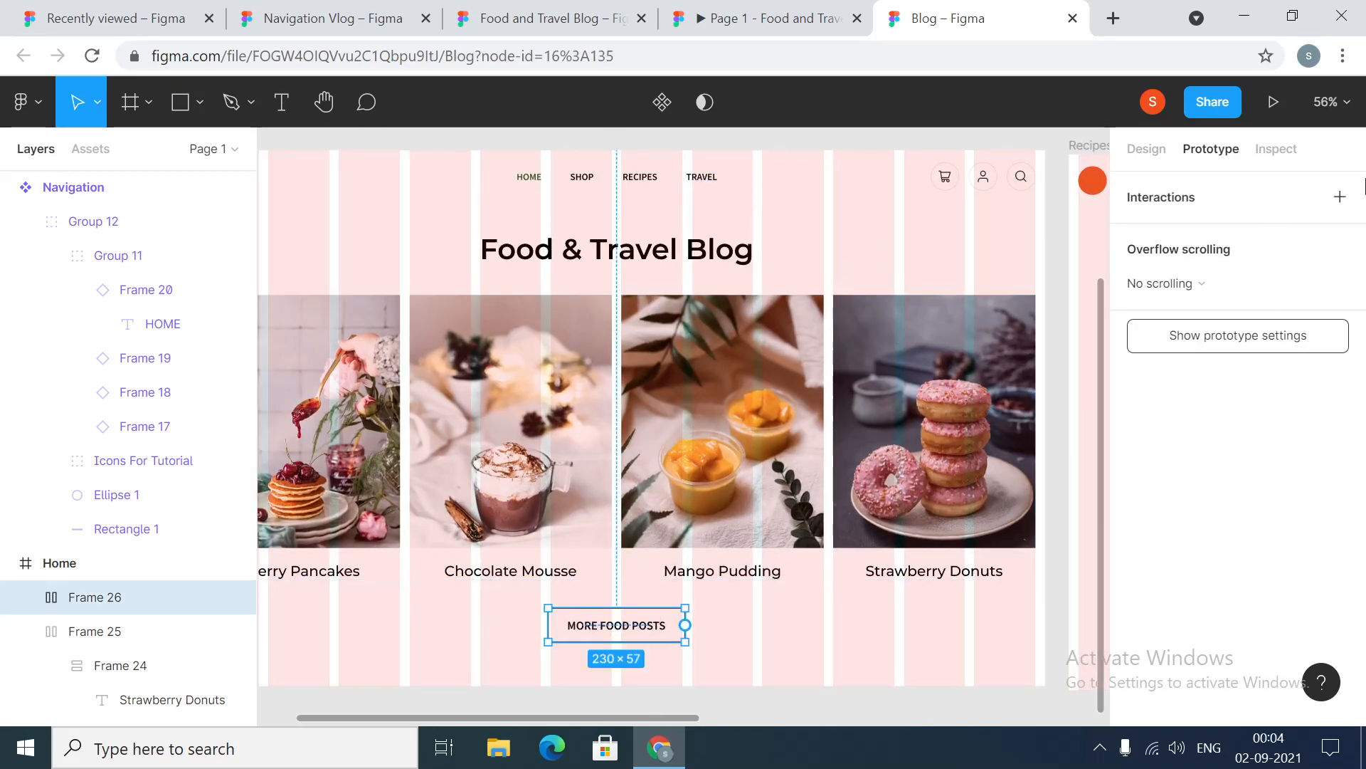
left_click(1340, 198)
left_click(1141, 234)
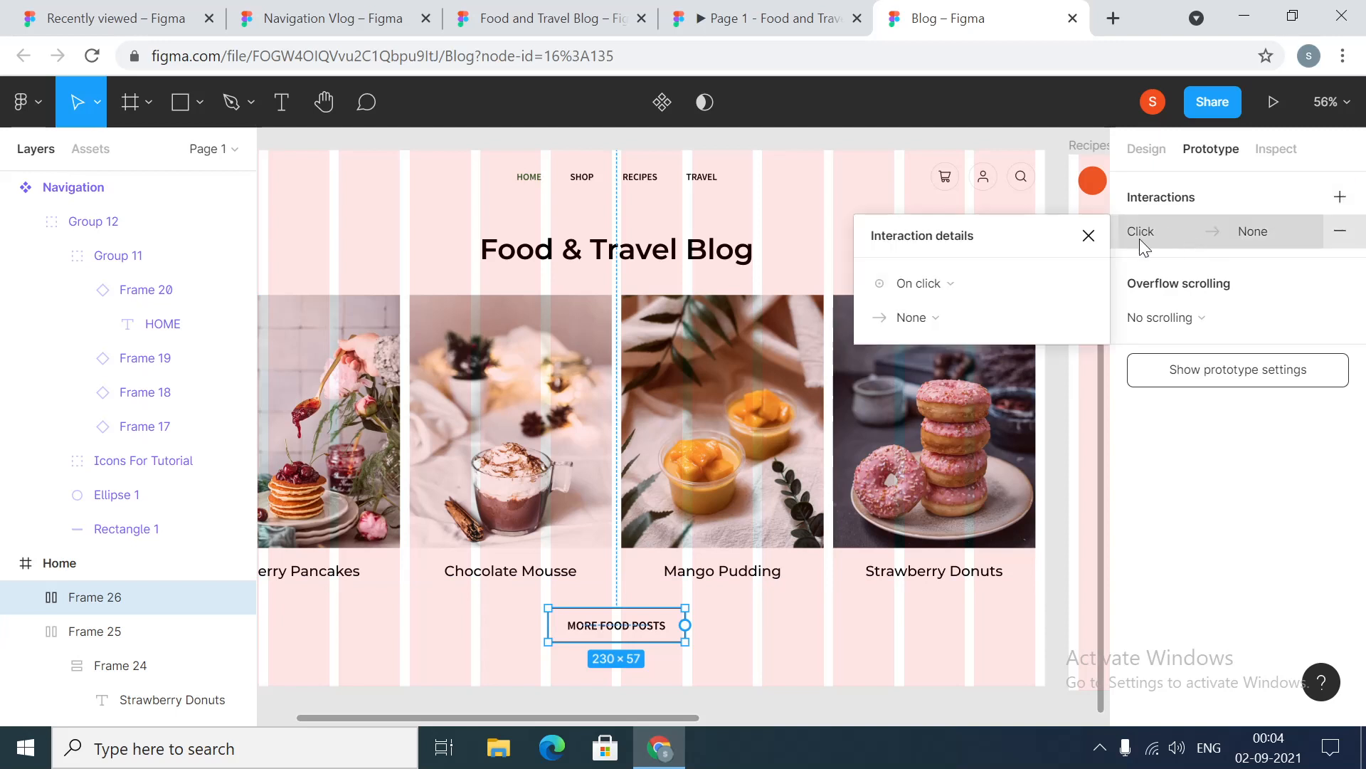
left_click(941, 319)
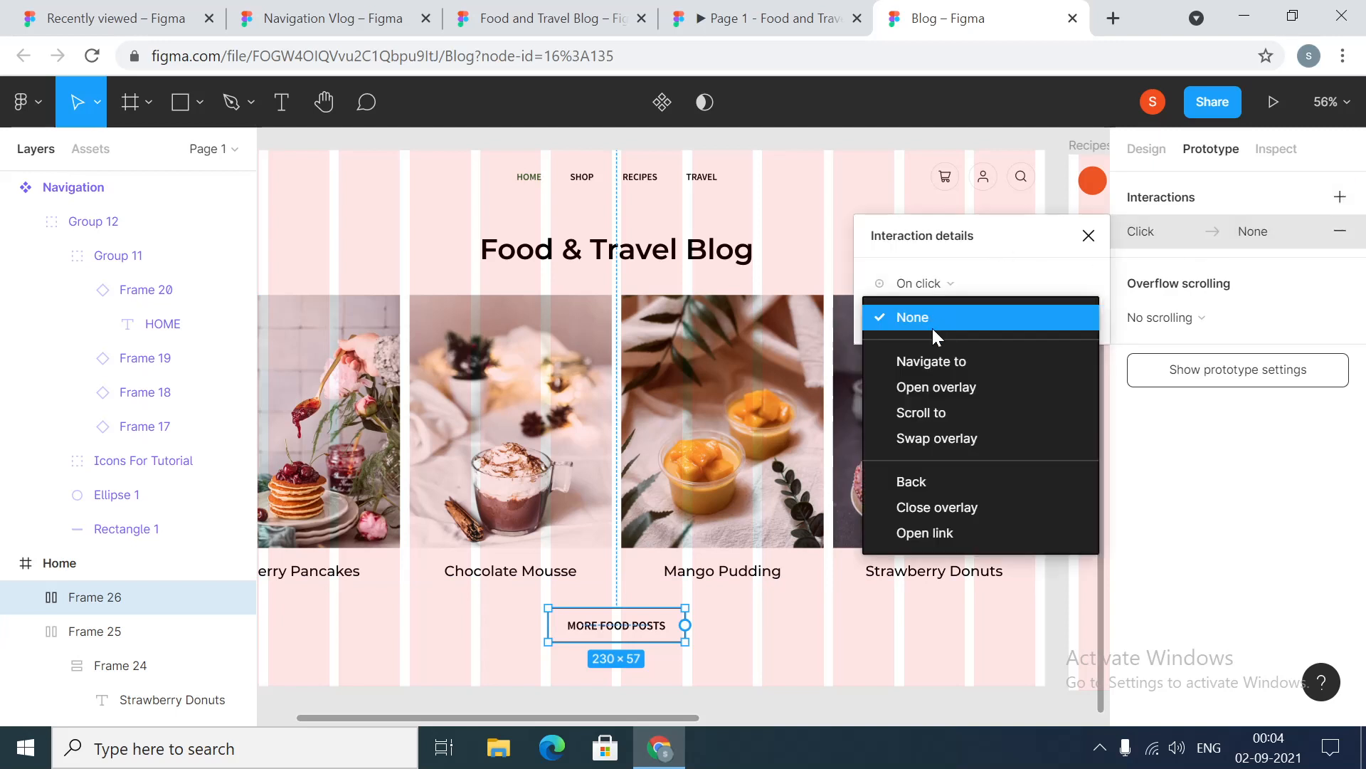
left_click(925, 357)
left_click(1066, 320)
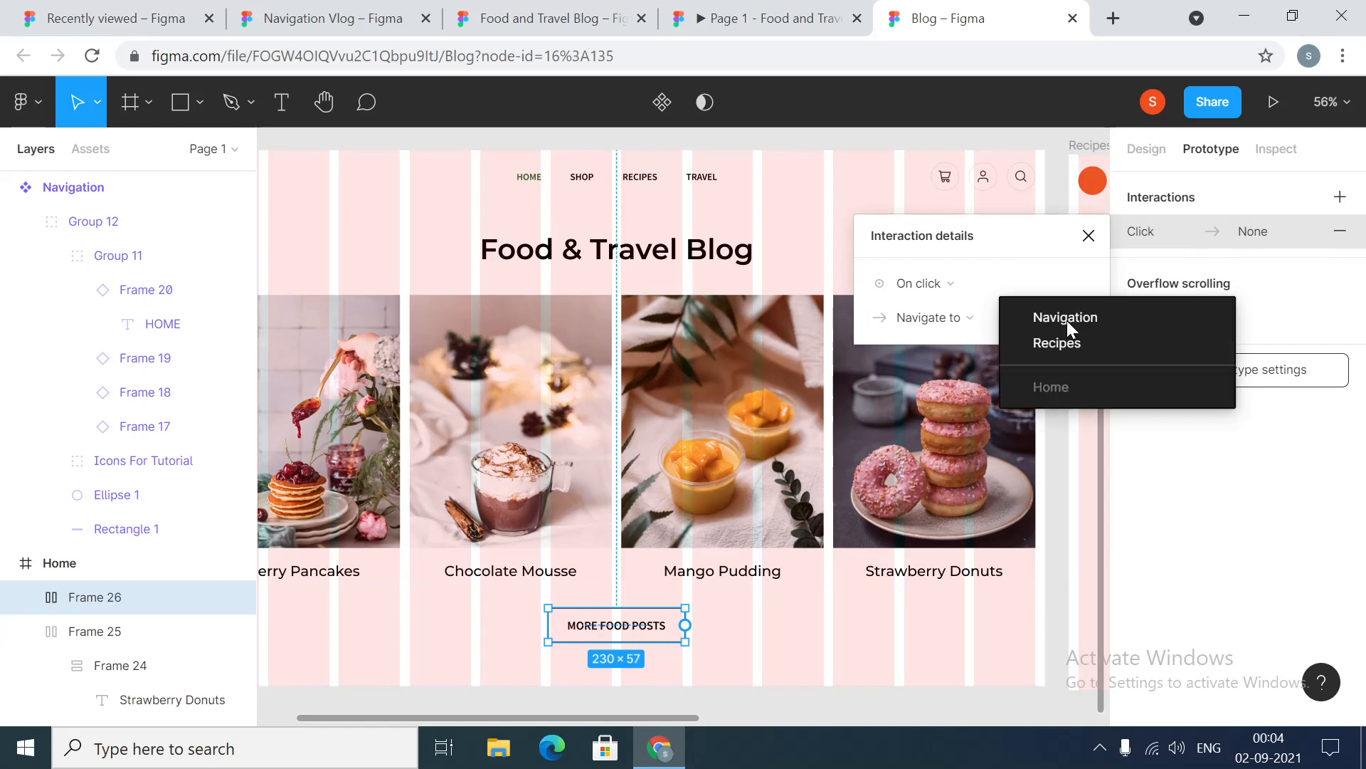
left_click(1060, 343)
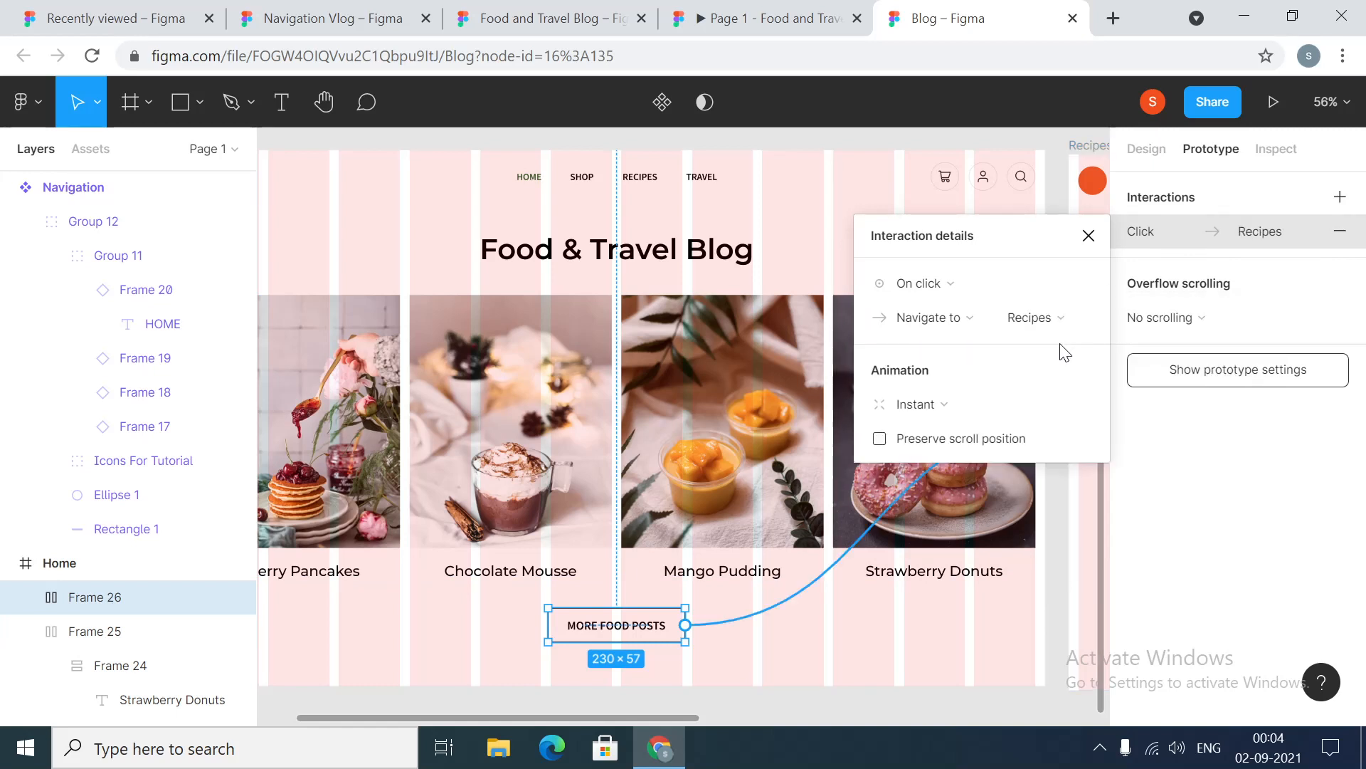
left_click(1089, 237)
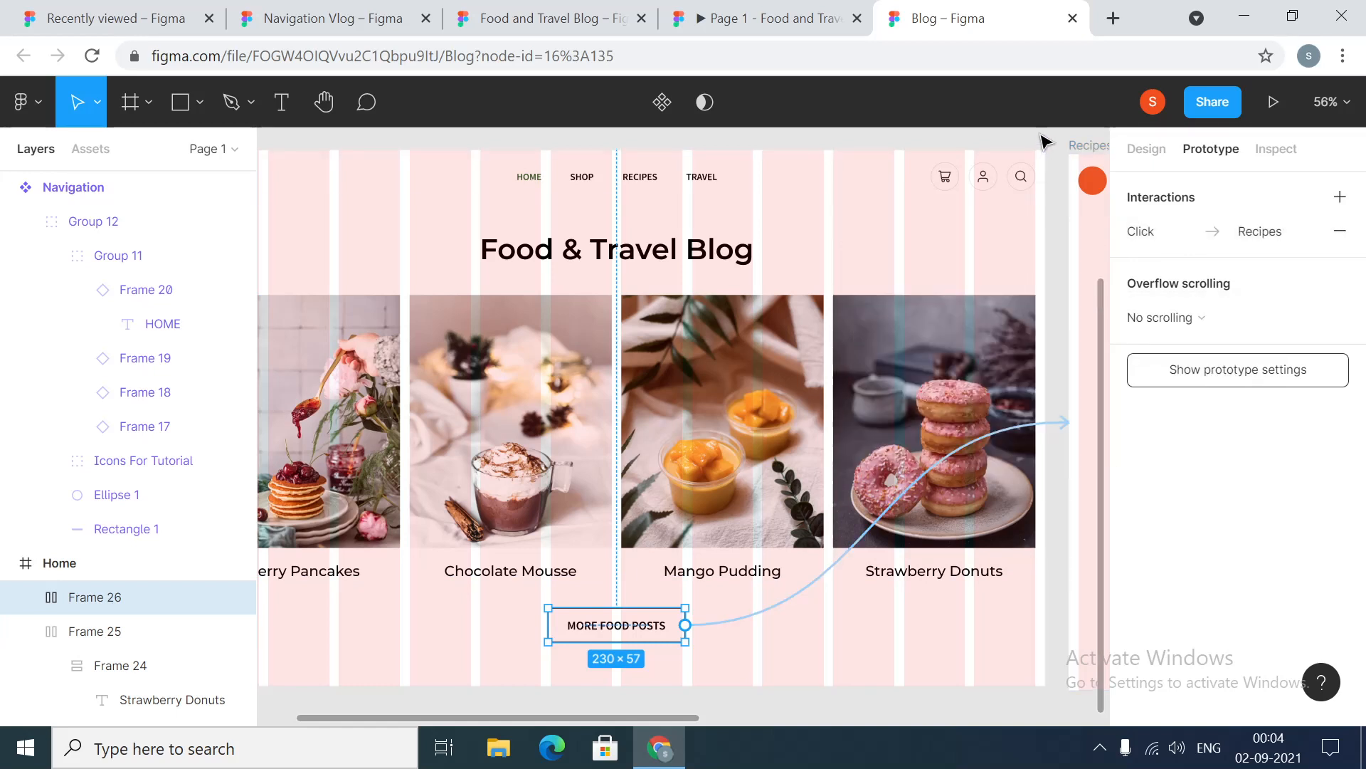
Return to the design settings with nothing selected and open the prototype presentation of the Blog file
left_click(1044, 140)
left_click(1138, 153)
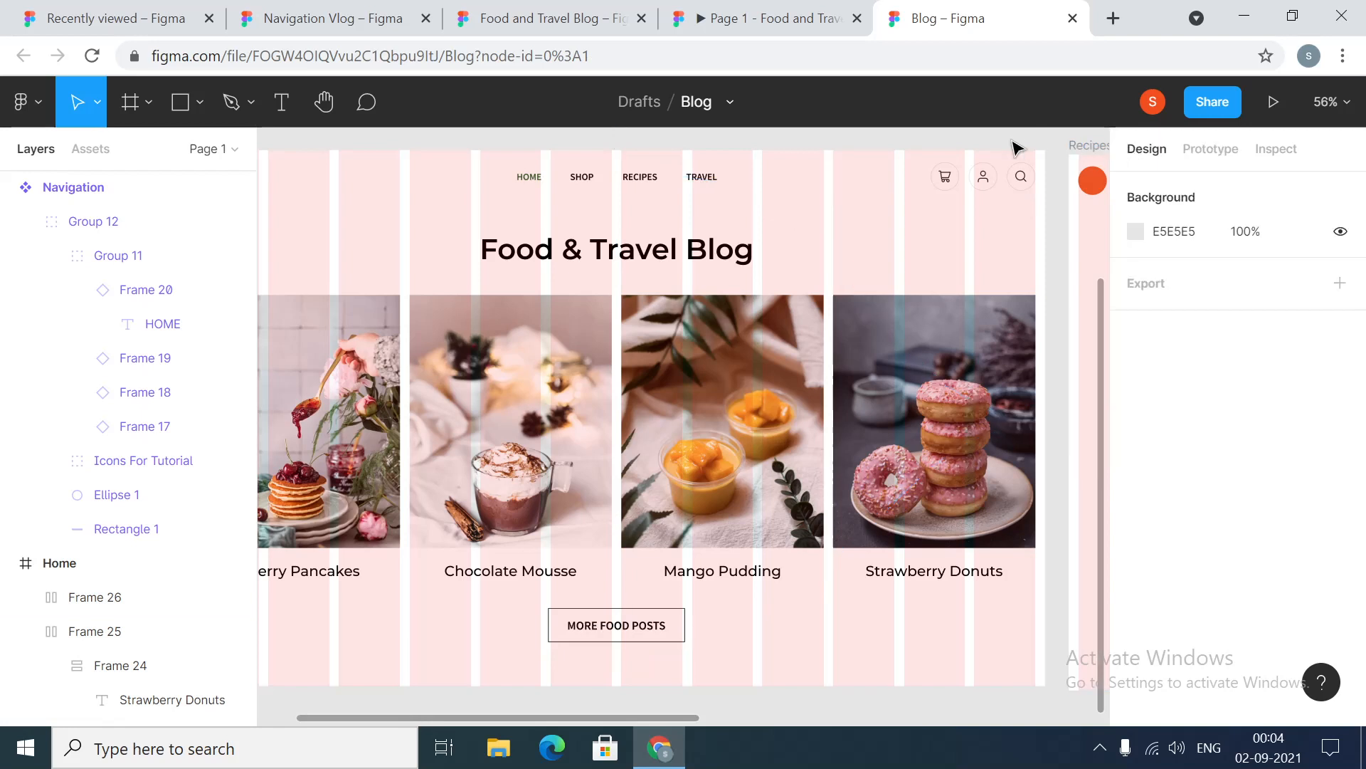
left_click(1273, 101)
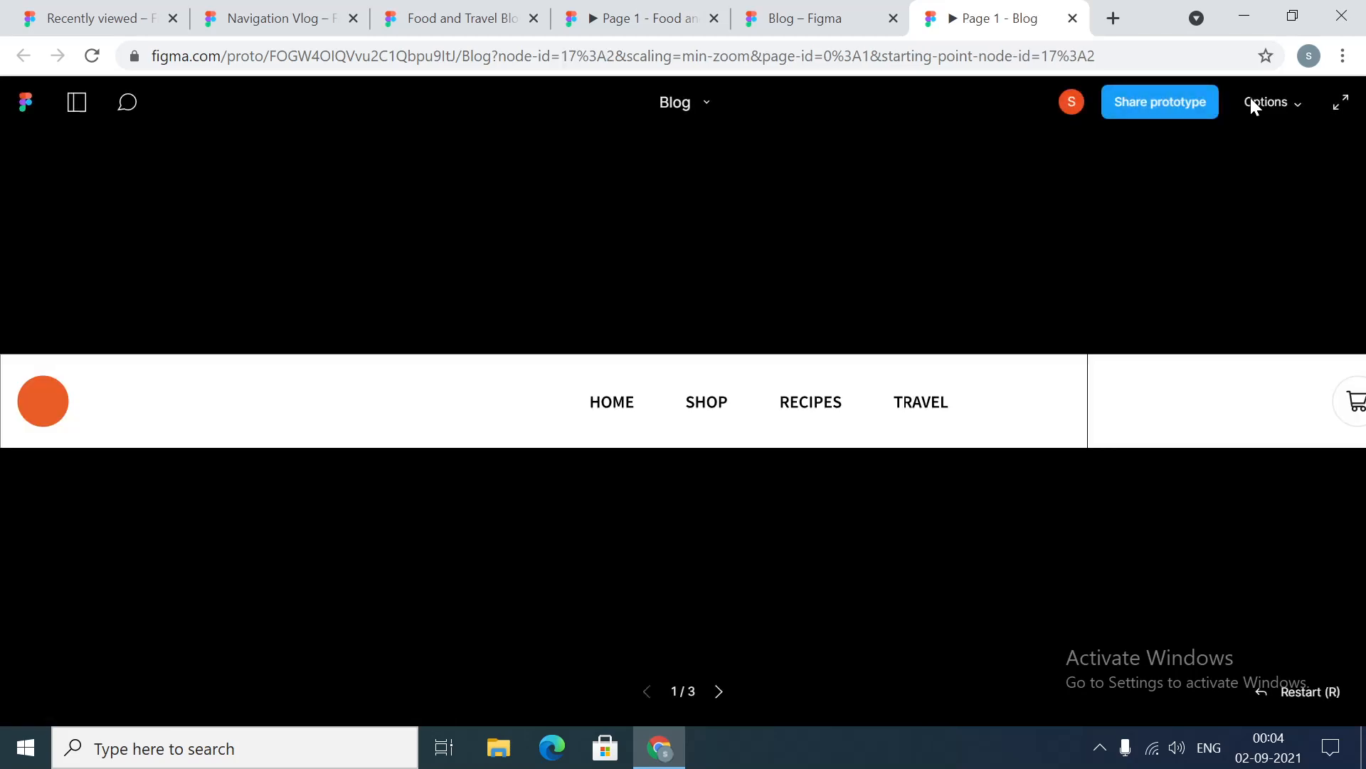
Present the Home frame scaled down to fit width and hide the Figma UI
left_click(719, 691)
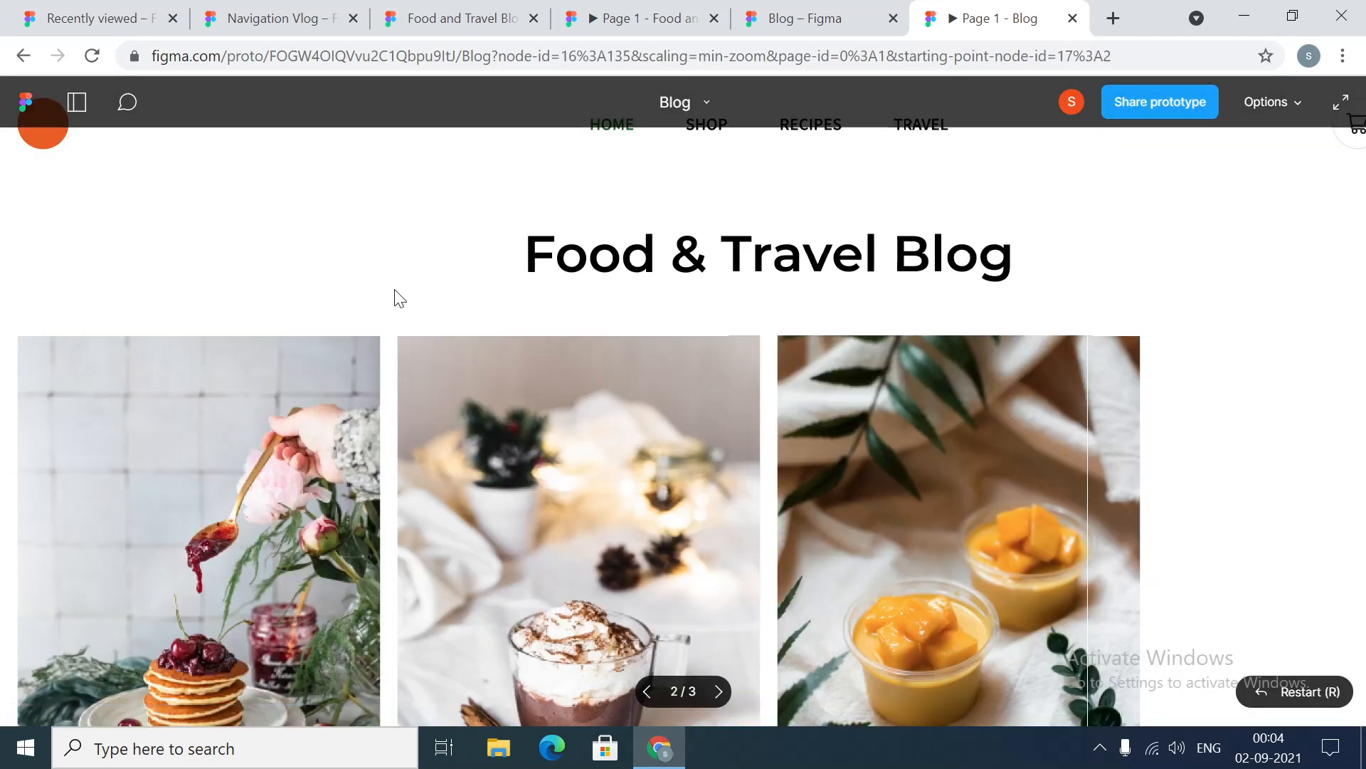
left_click(1276, 104)
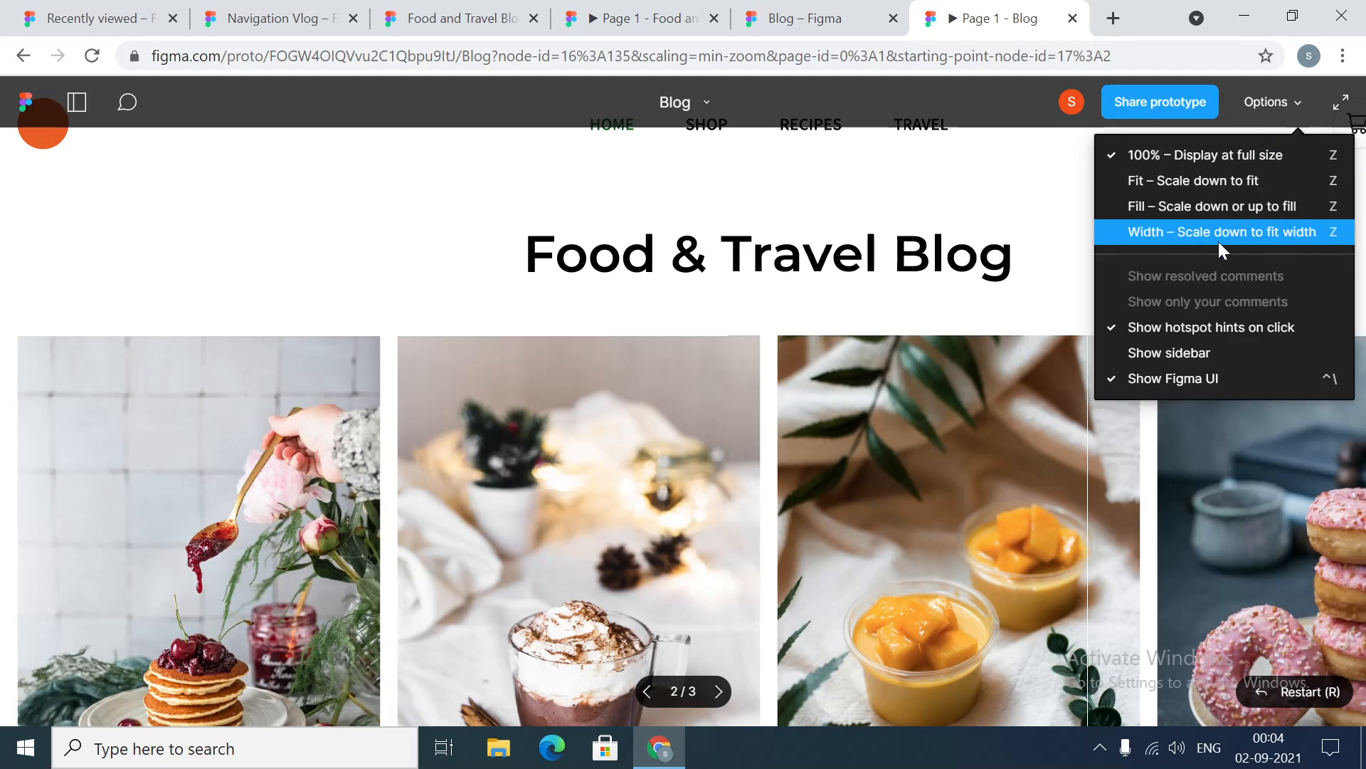
left_click(1196, 238)
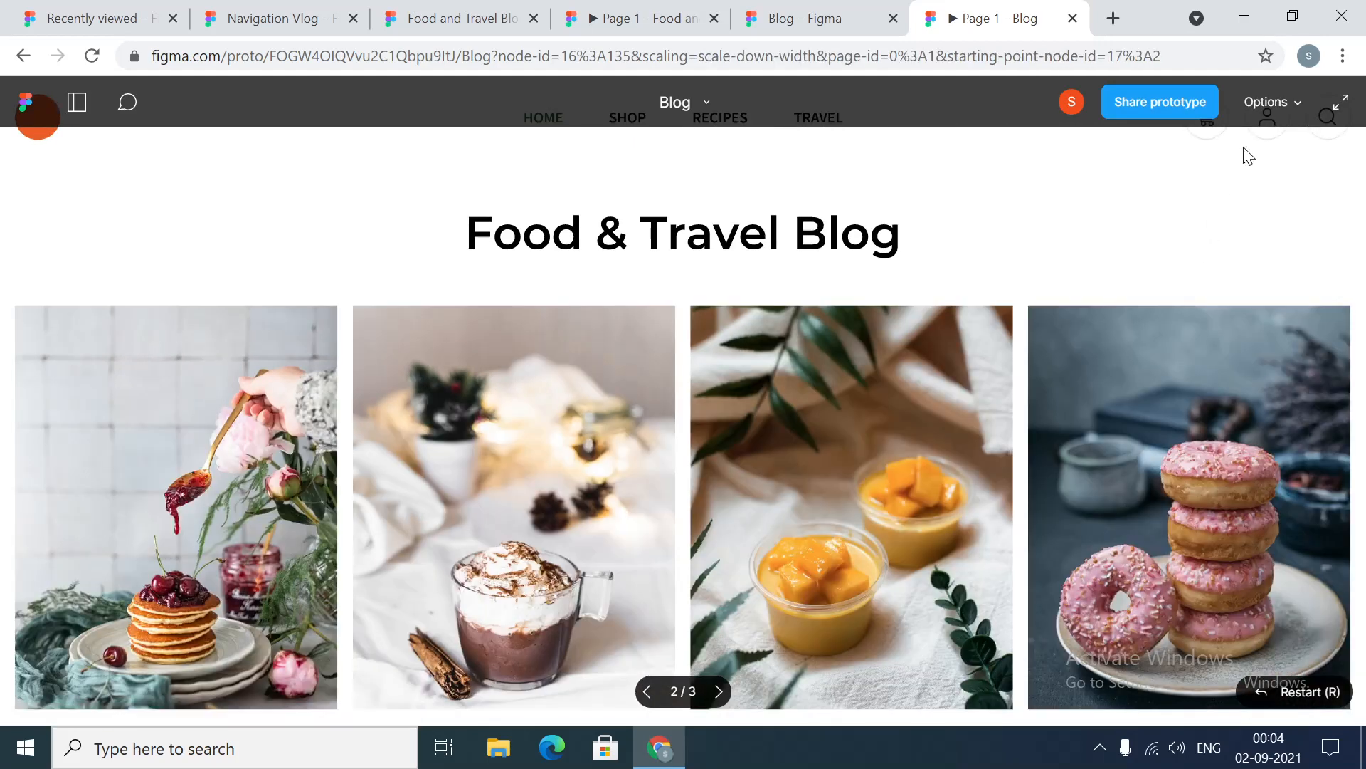
left_click(1266, 104)
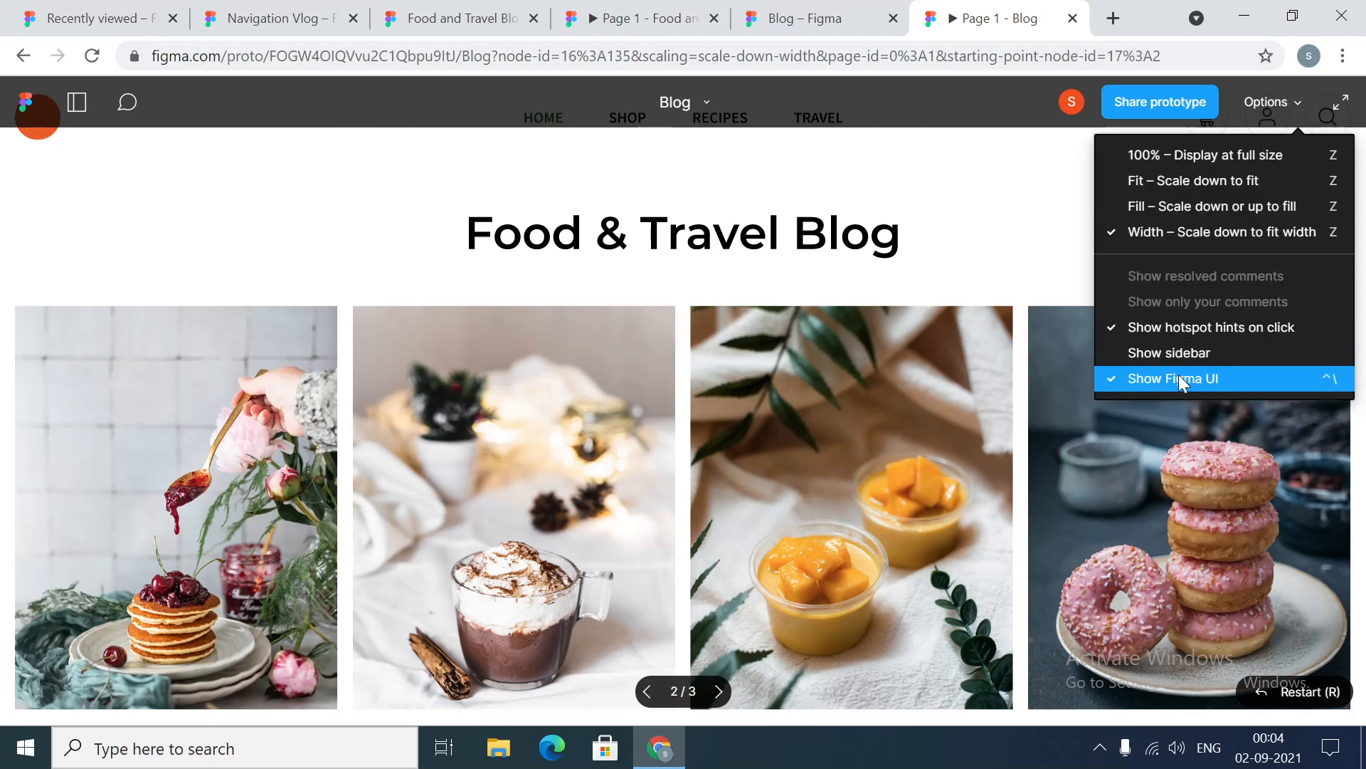
left_click(1117, 378)
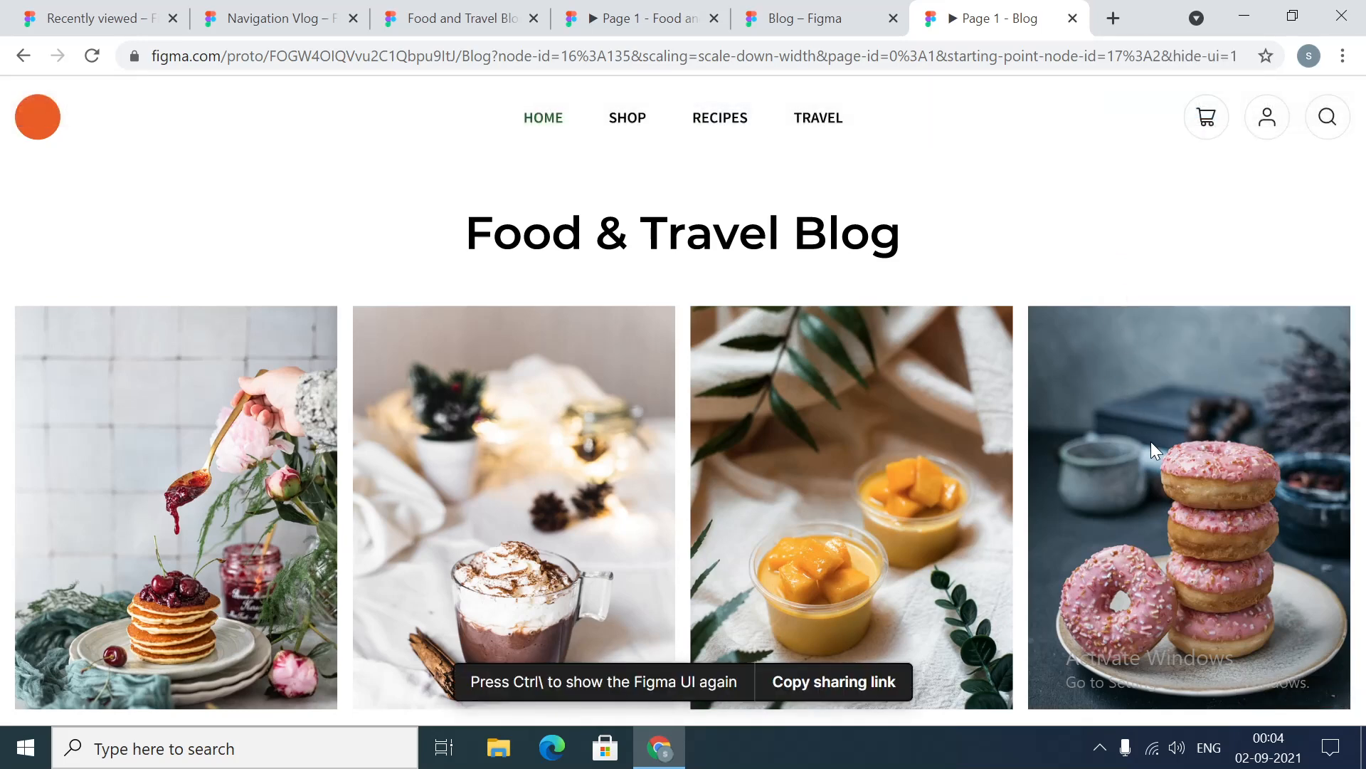
Look over the Home page, then test the RECIPES and HOME navigation links
scroll(1153, 440, "down", 3)
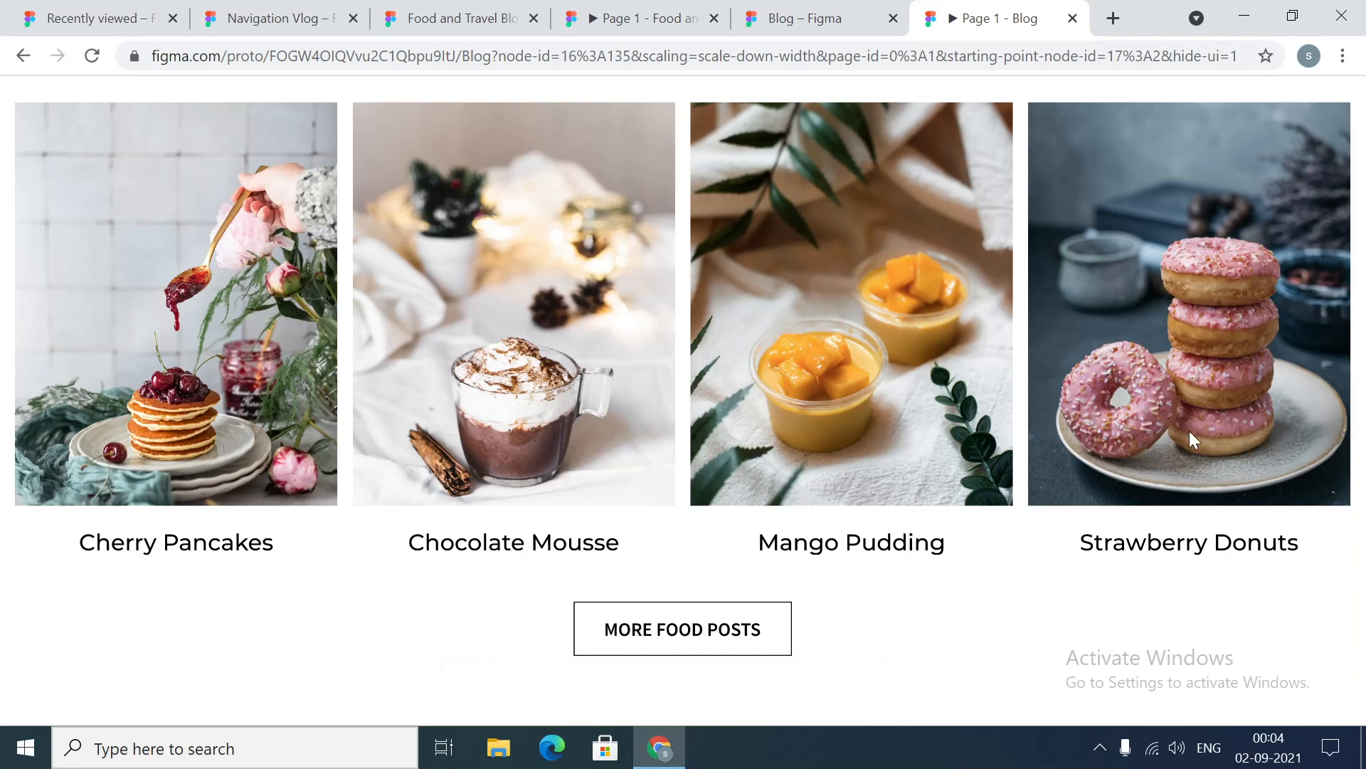
scroll(1197, 439, "up", 3)
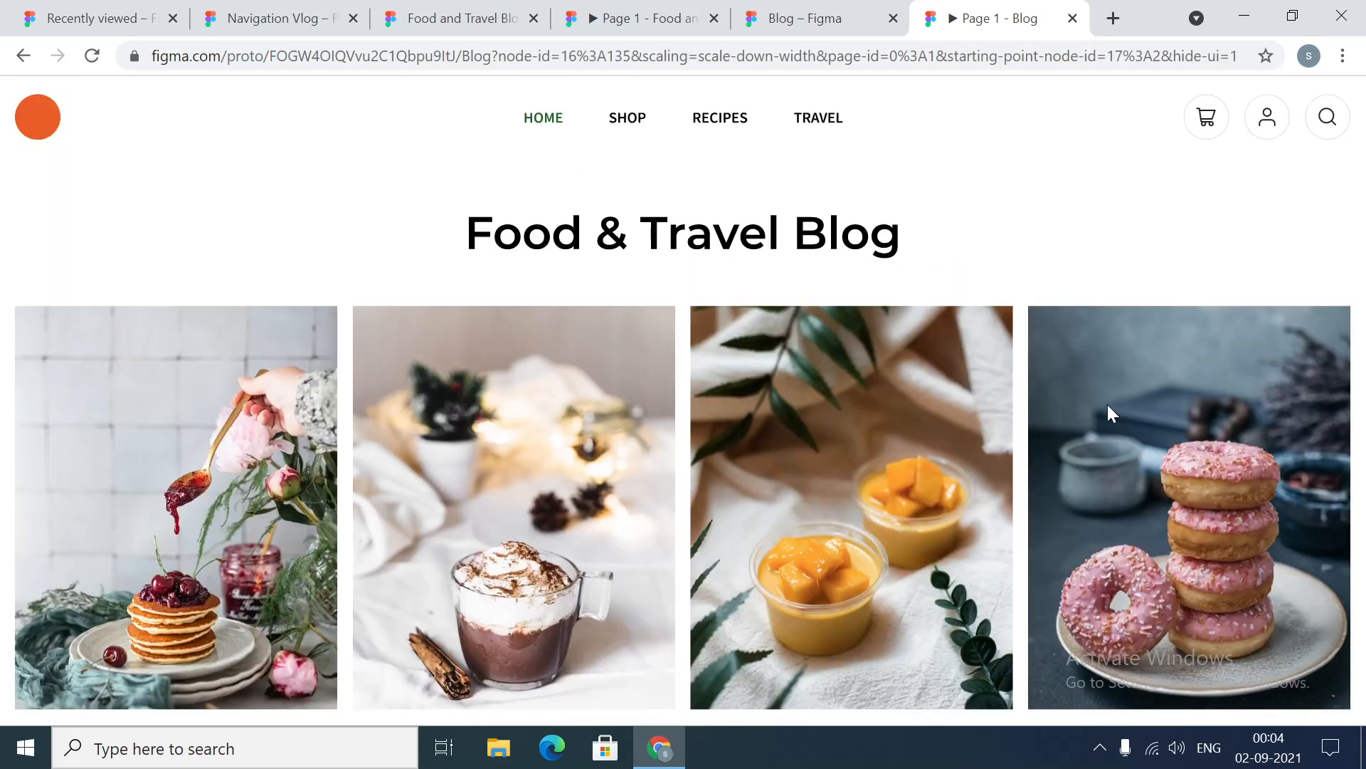
left_click(723, 125)
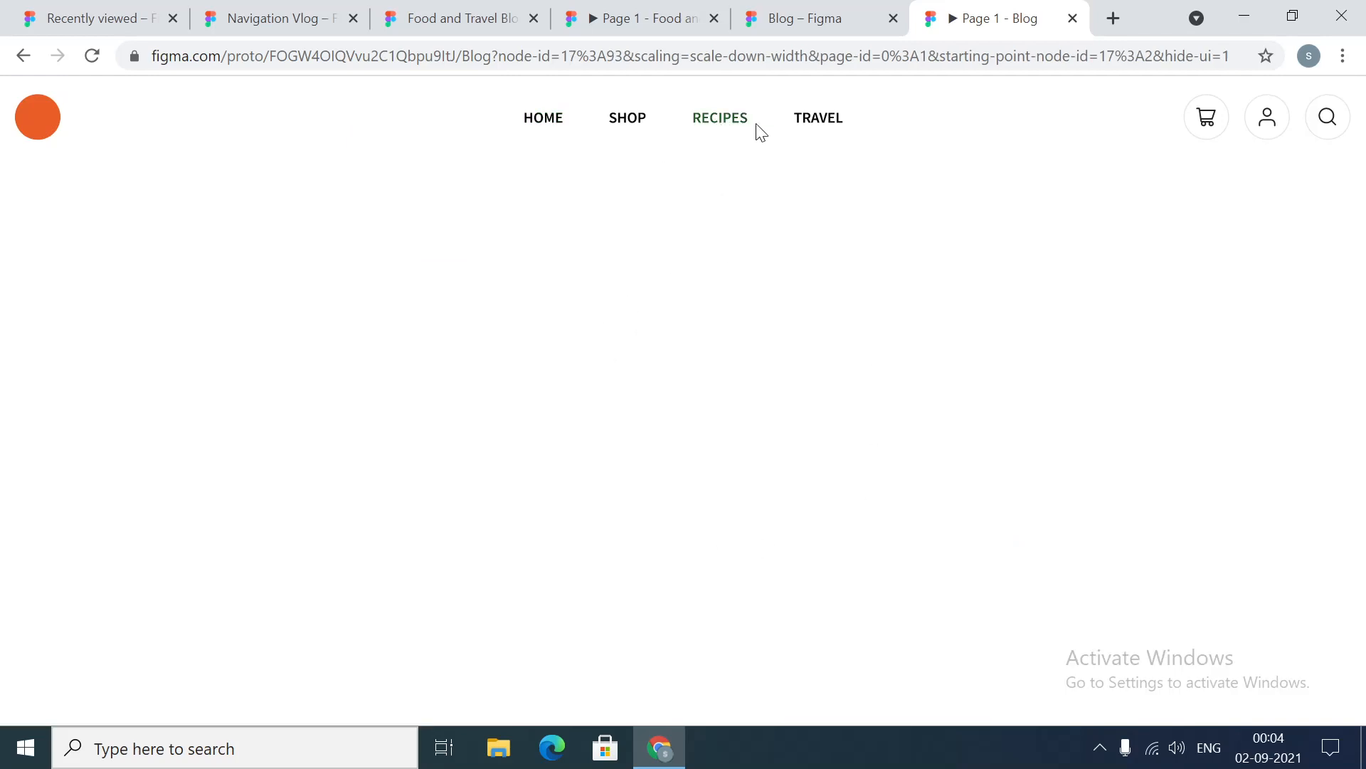
left_click(549, 127)
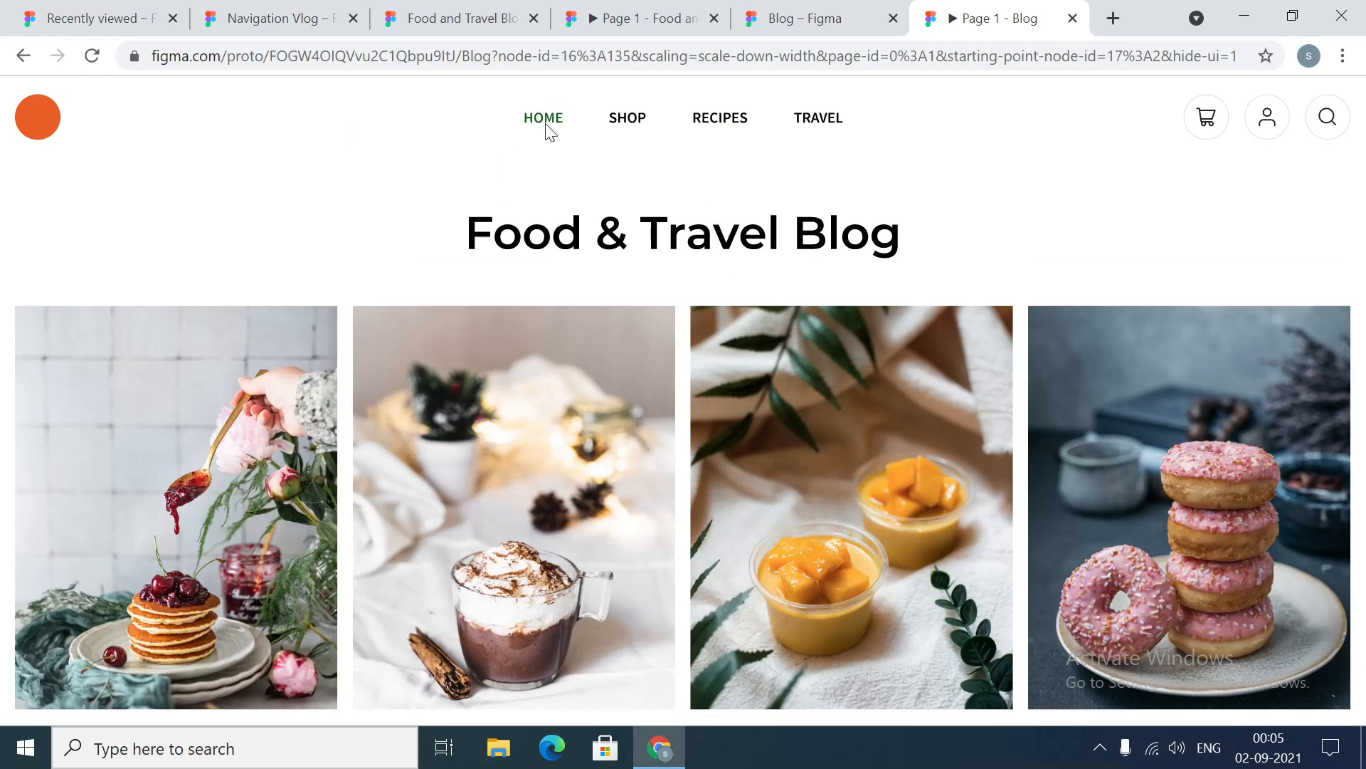
Test the MORE FOOD POSTS button on the Home page and return to Home through the navigation
scroll(731, 439, "down", 3)
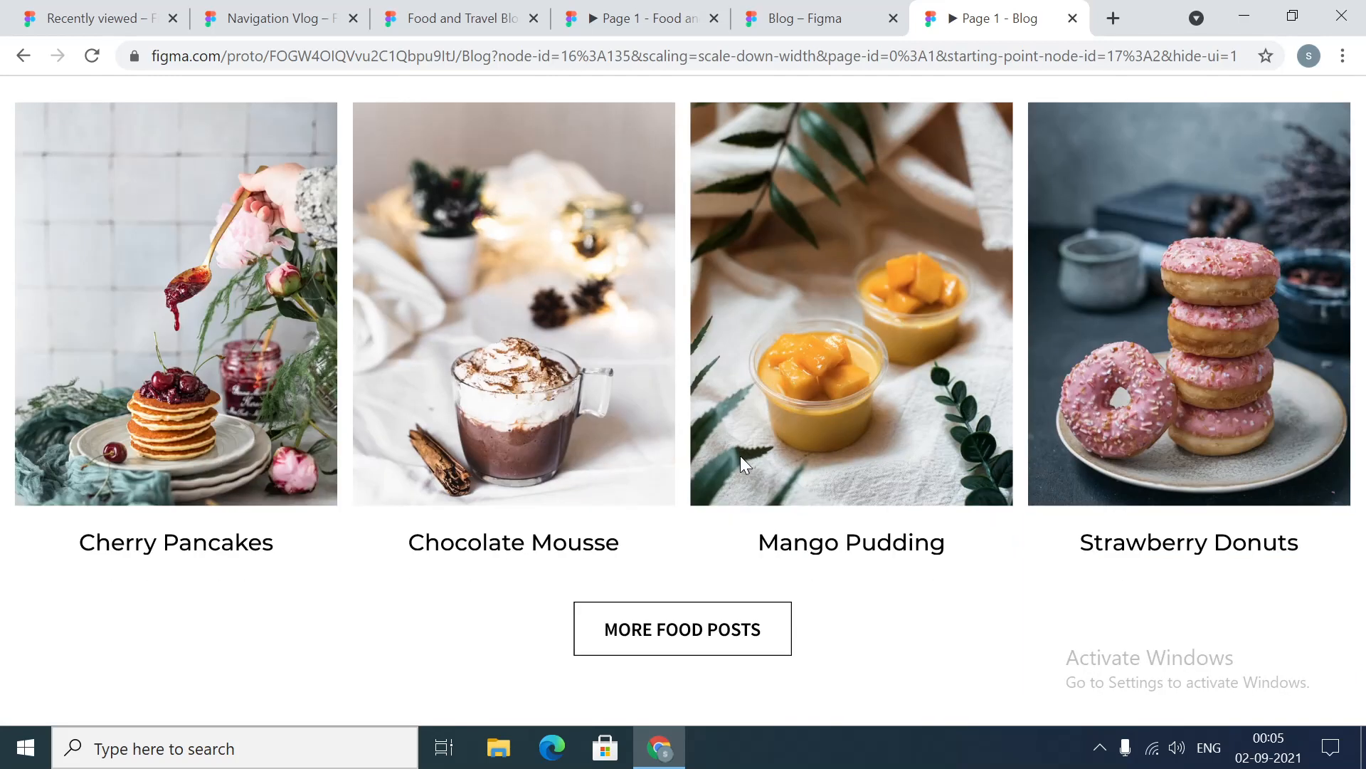
left_click(711, 634)
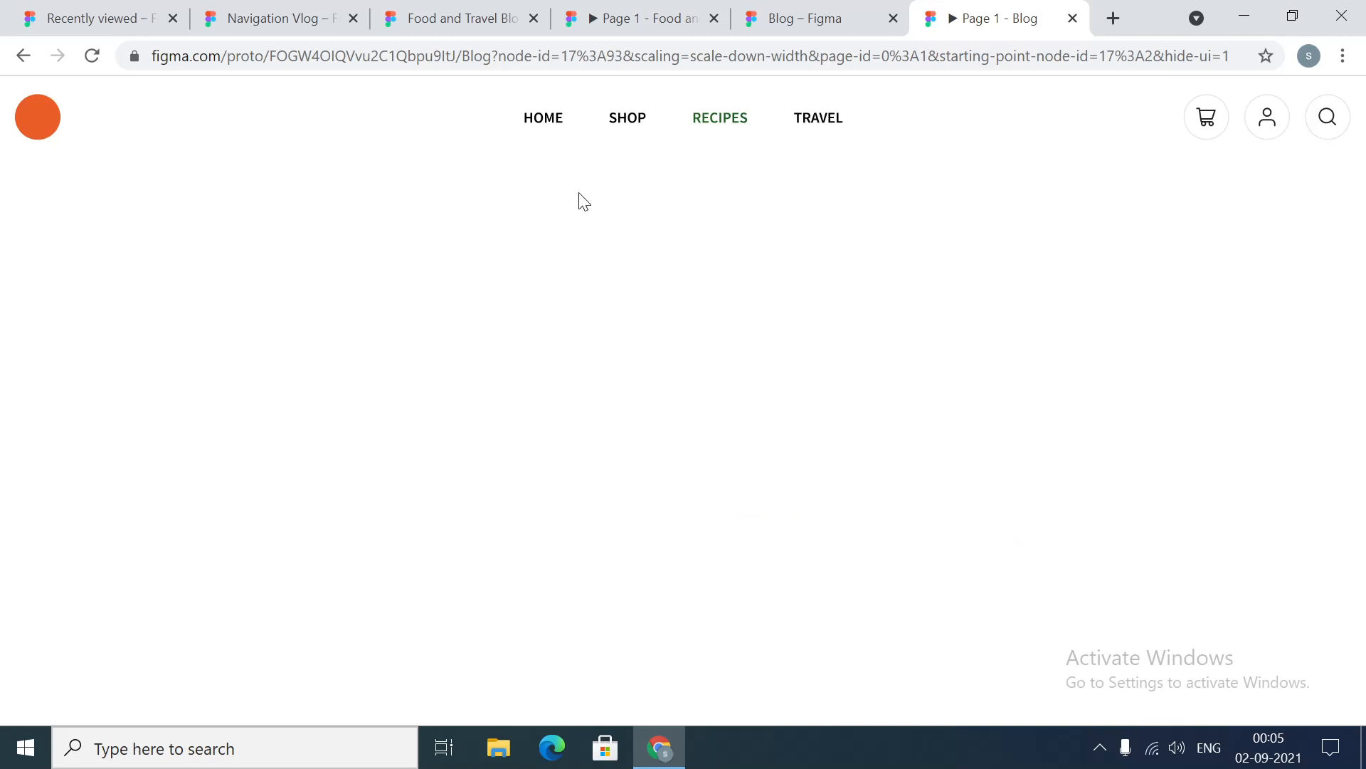
left_click(546, 131)
left_click(1157, 233)
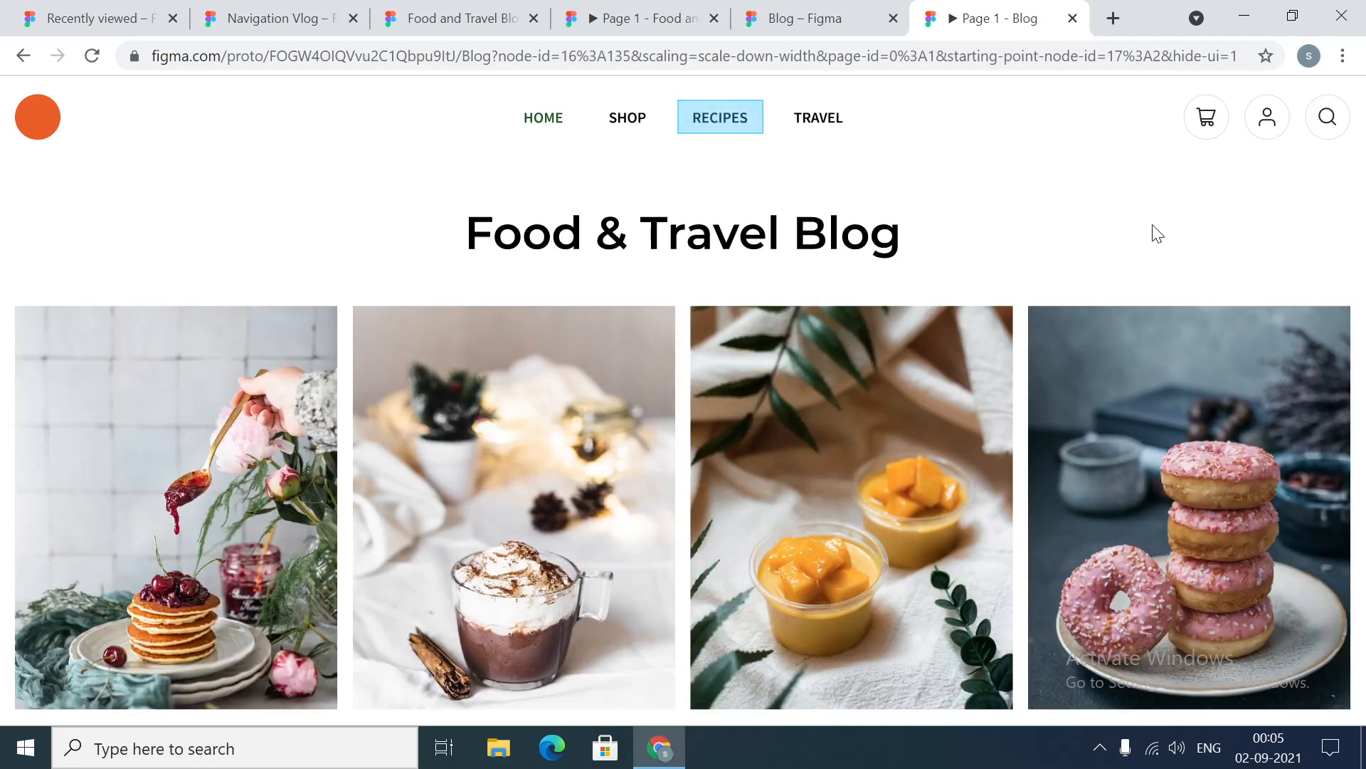